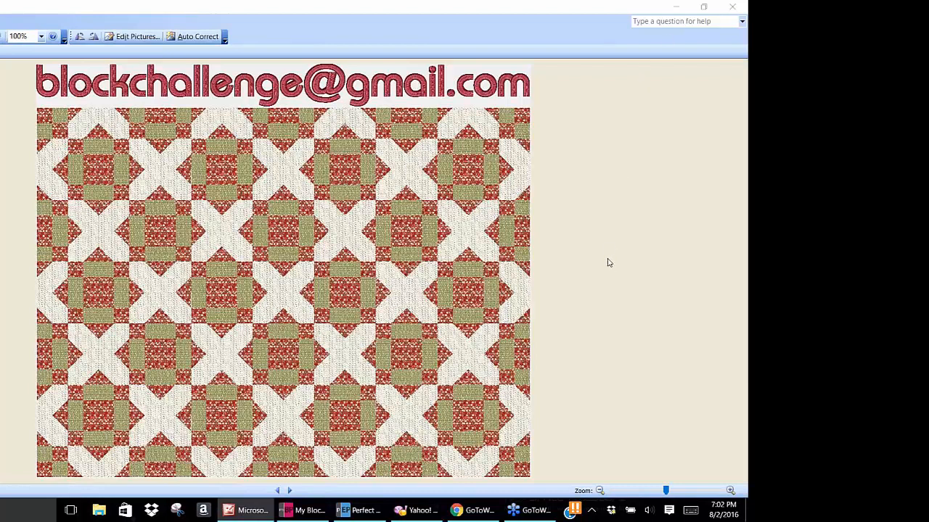
Step: Go back through the pictures to the photo of the red puppy quilt block
click(591, 168)
click(277, 492)
click(278, 492)
click(278, 491)
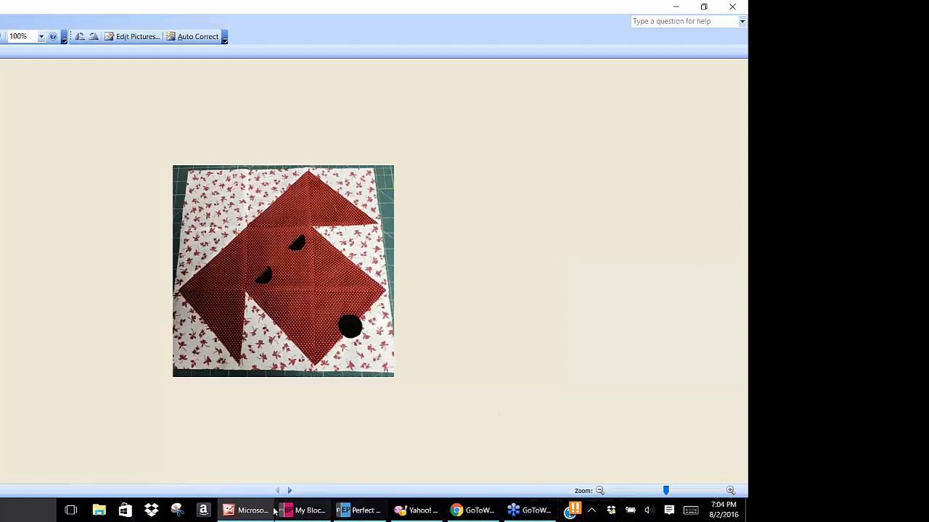
Step: Switch to My Block Piecer and minimize the picture viewer and messenger windows behind it
click(300, 512)
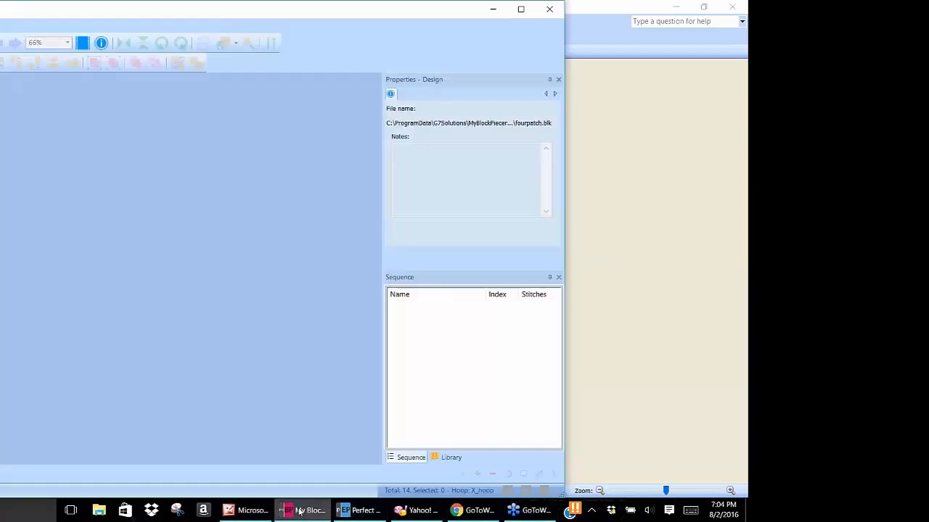
click(675, 7)
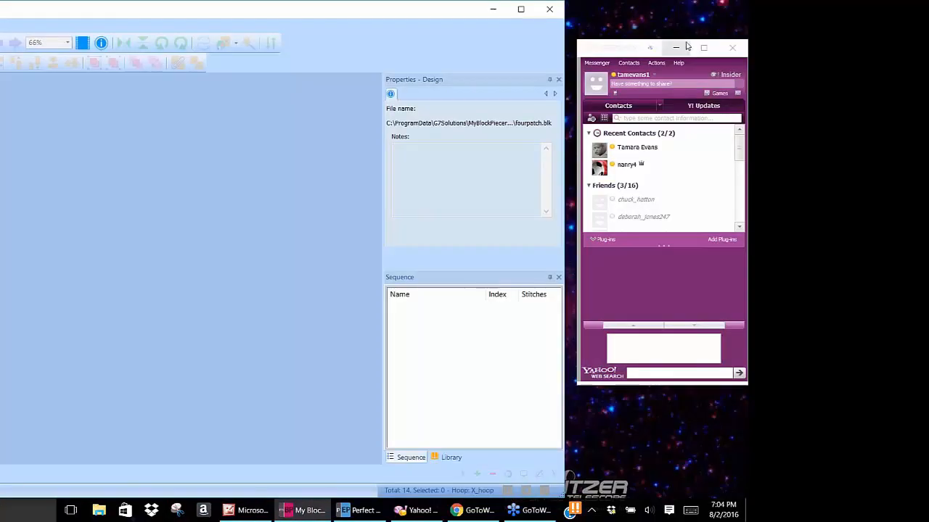
click(675, 47)
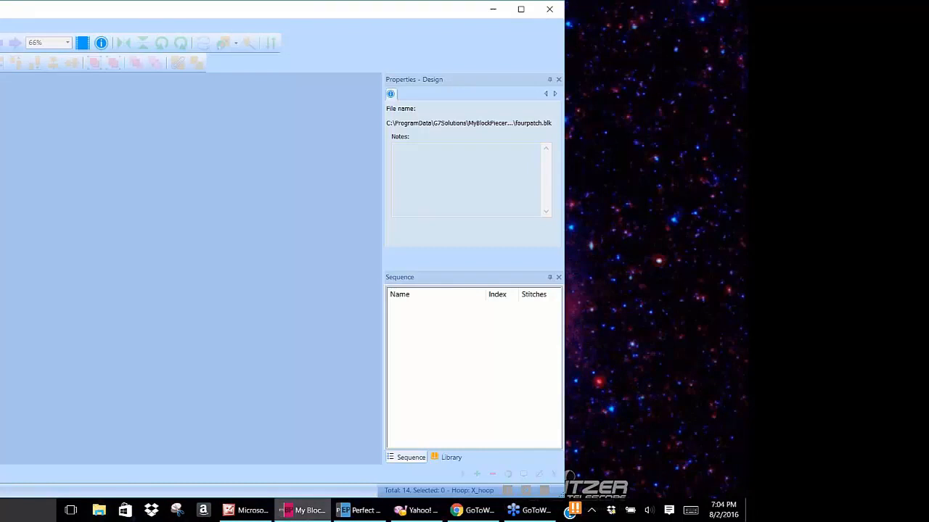
Step: Open the Block Challenge folder and preview 1_pup.jpg as a reference beside the My Block Piecer window
click(103, 510)
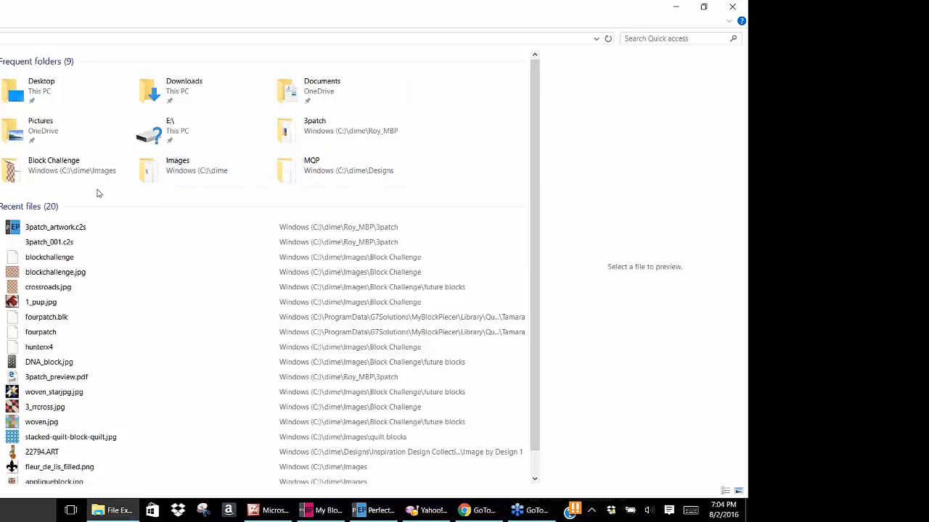
double_click(70, 167)
click(196, 116)
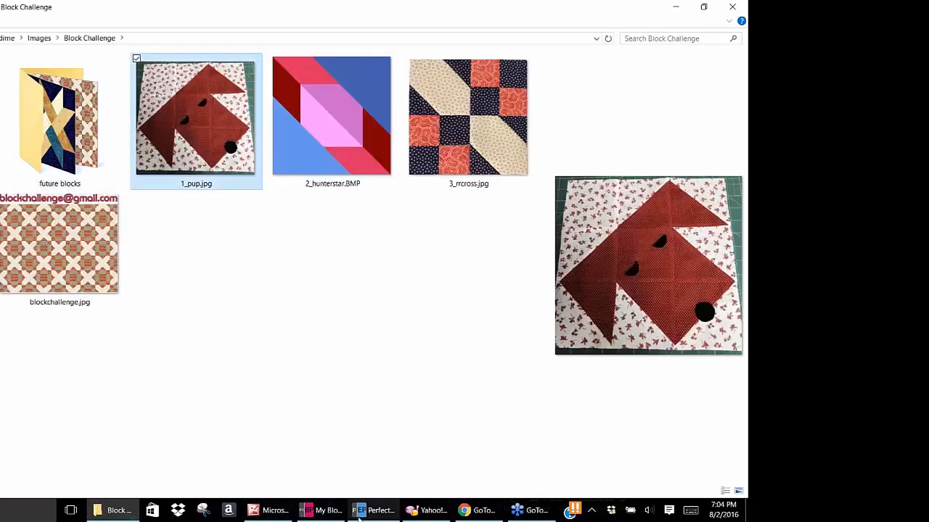
mouse_move(329, 513)
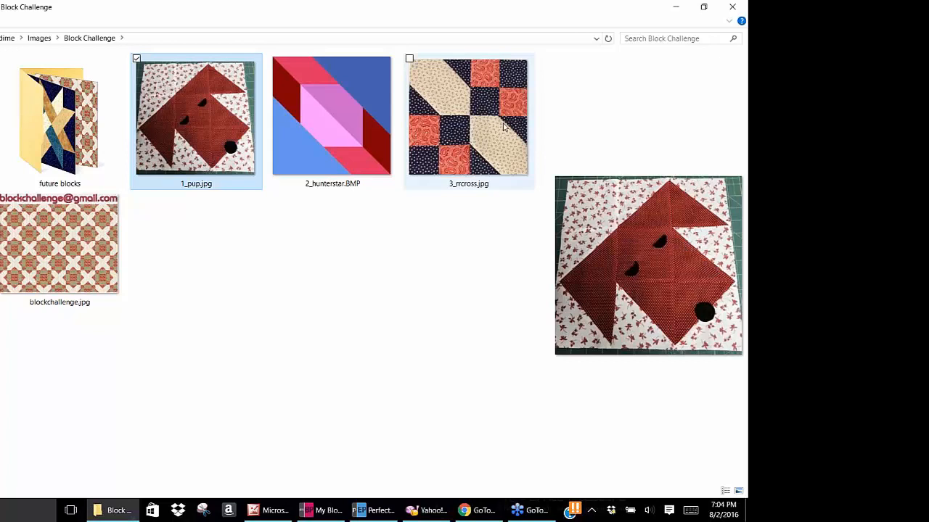
click(312, 513)
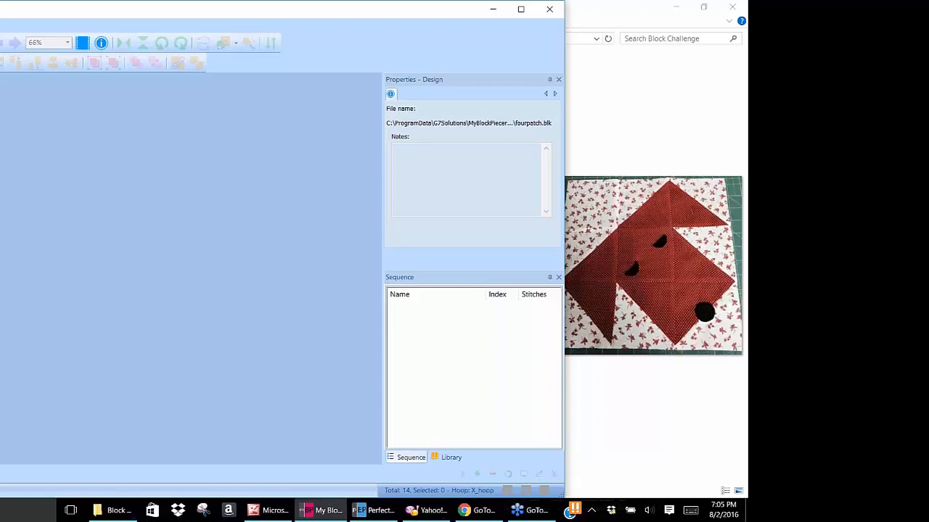
Step: Turn on snap to grid in the program's grid options
click(0, 97)
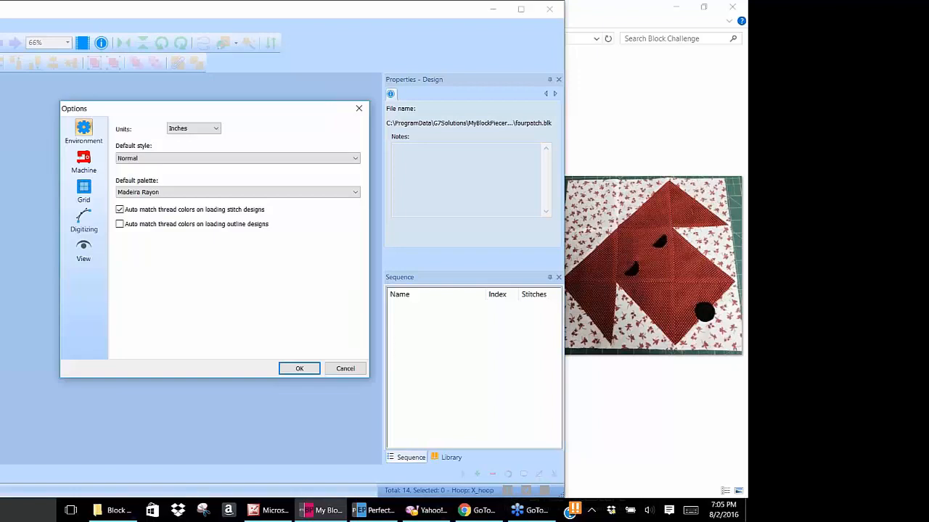
click(85, 189)
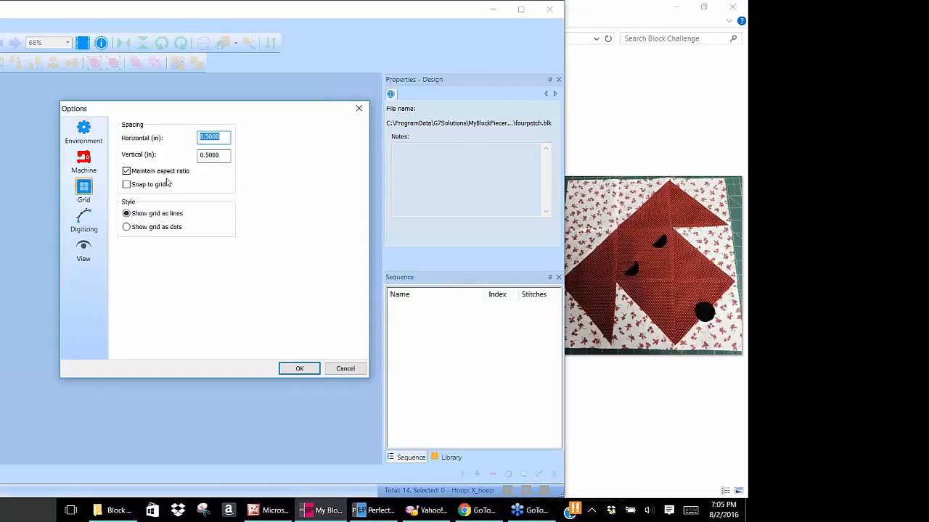
click(127, 185)
click(299, 369)
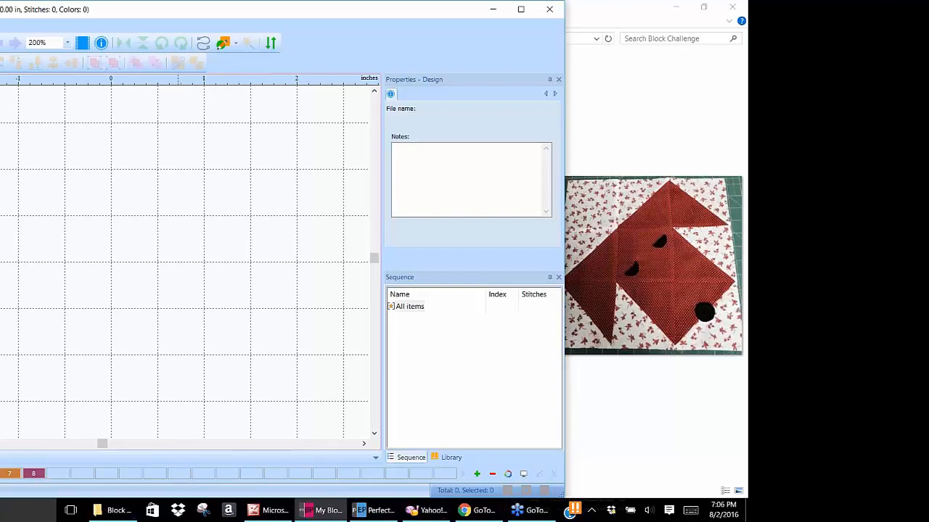
Step: Switch the ruler units to Metric and back to Inches
right_click(178, 78)
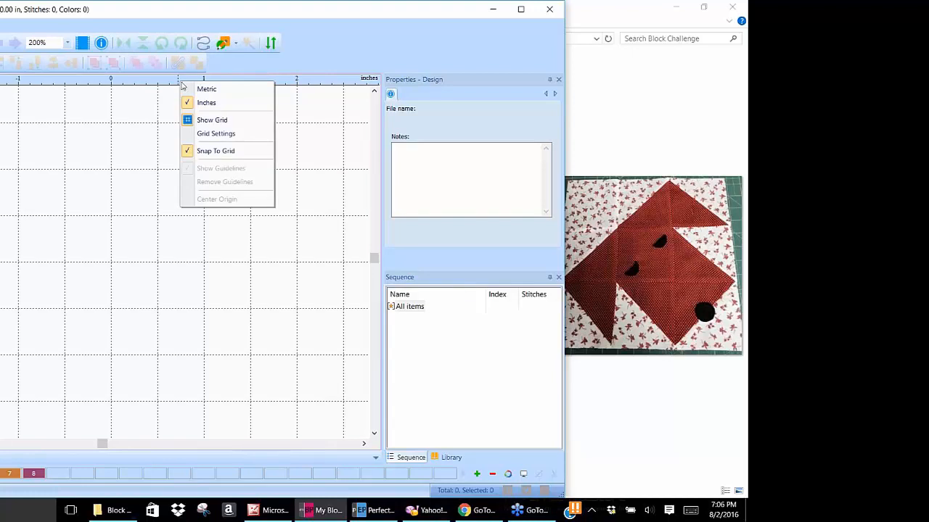
click(229, 90)
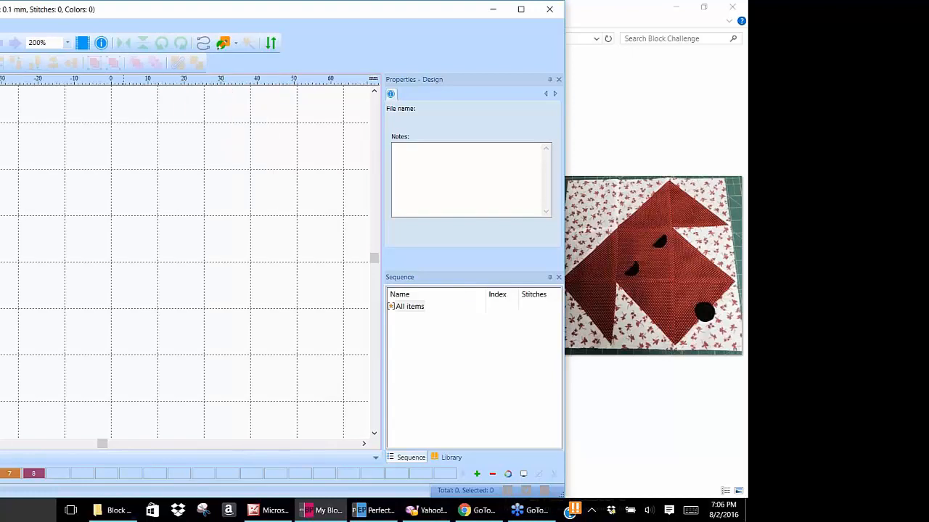
right_click(165, 83)
click(190, 101)
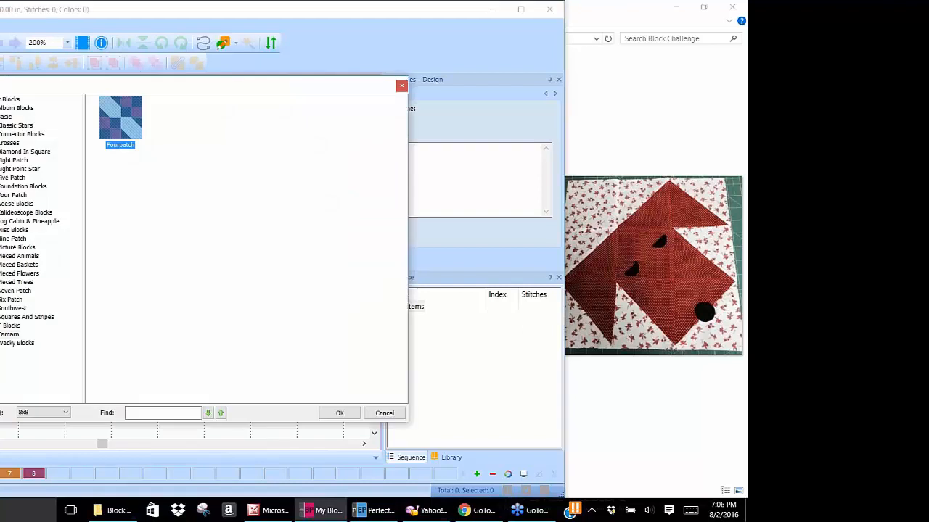
Step: Insert the Eccentric Star block from the Simple Nine Patch library category at 6x6 size and deselect it
click(14, 108)
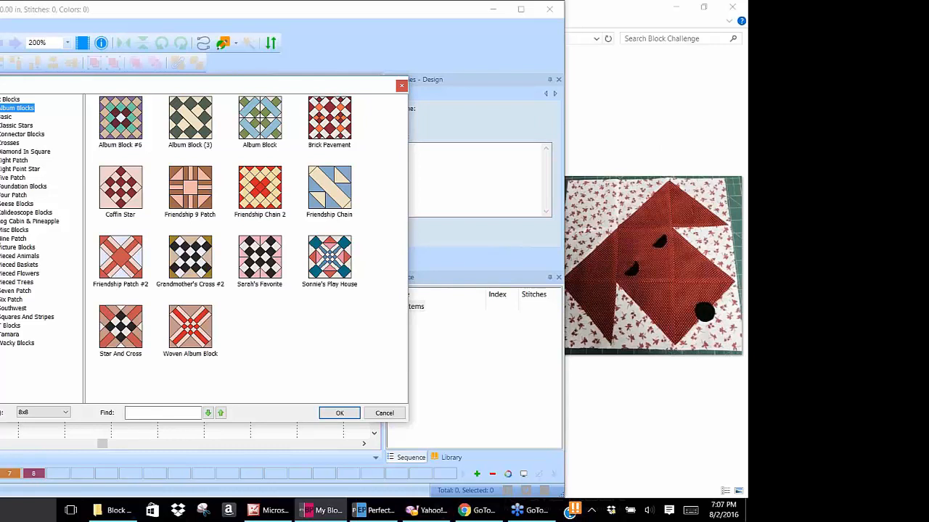
click(2, 239)
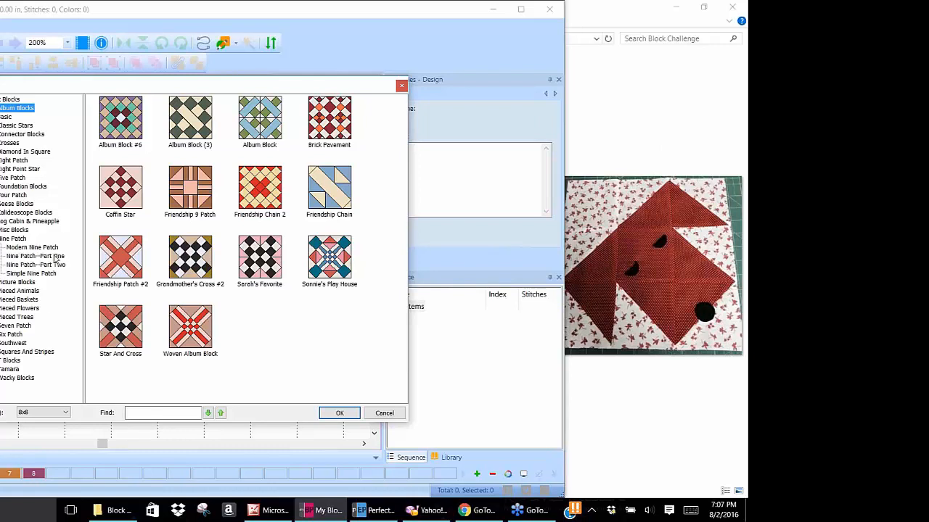
click(46, 276)
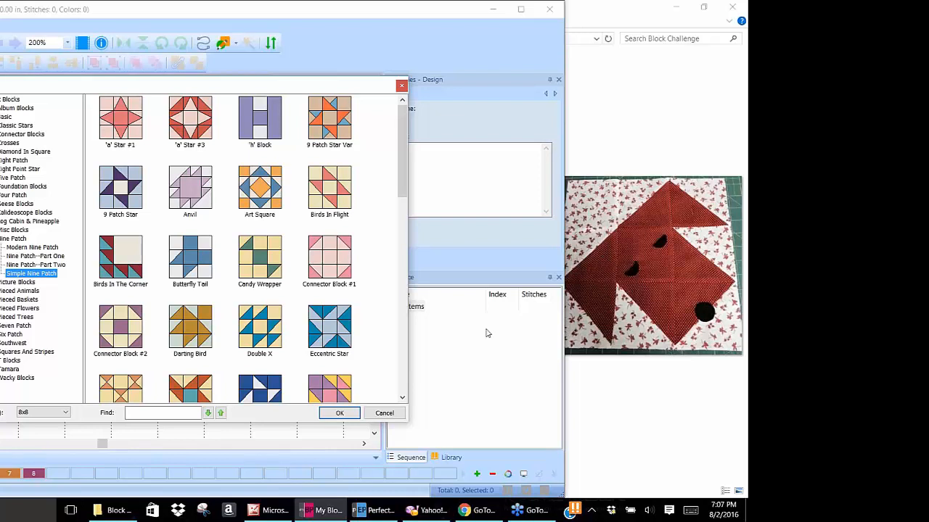
click(331, 327)
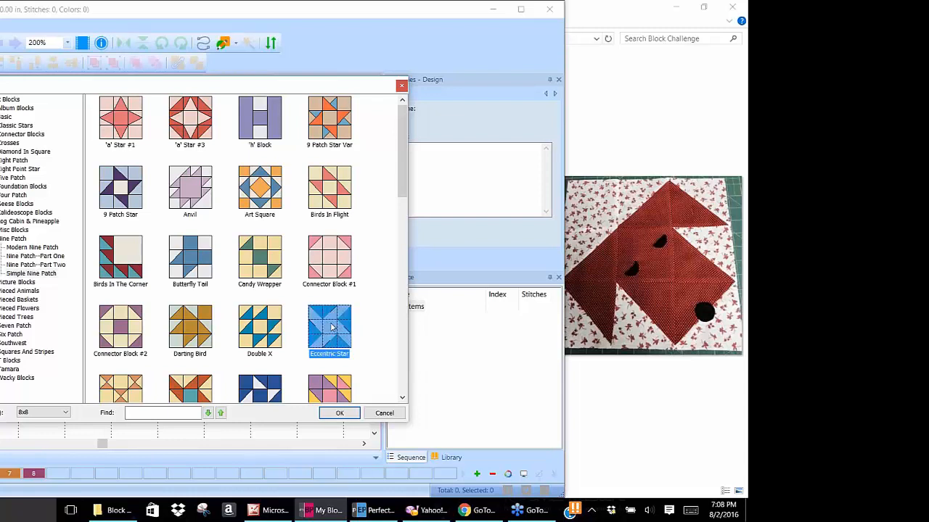
click(65, 413)
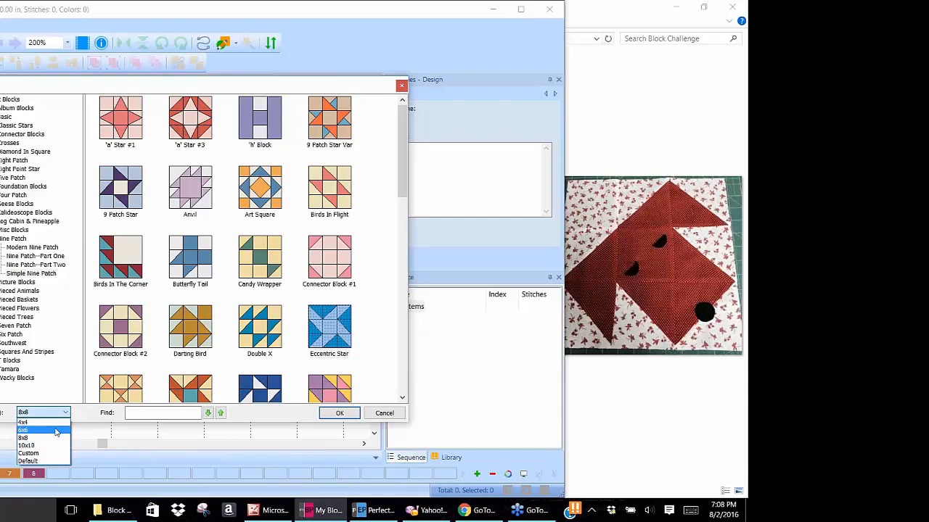
click(56, 432)
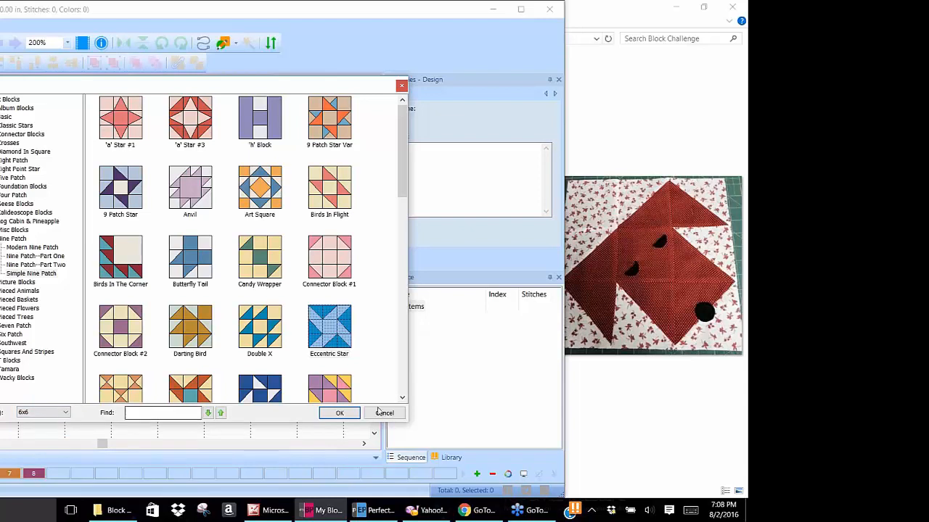
click(335, 413)
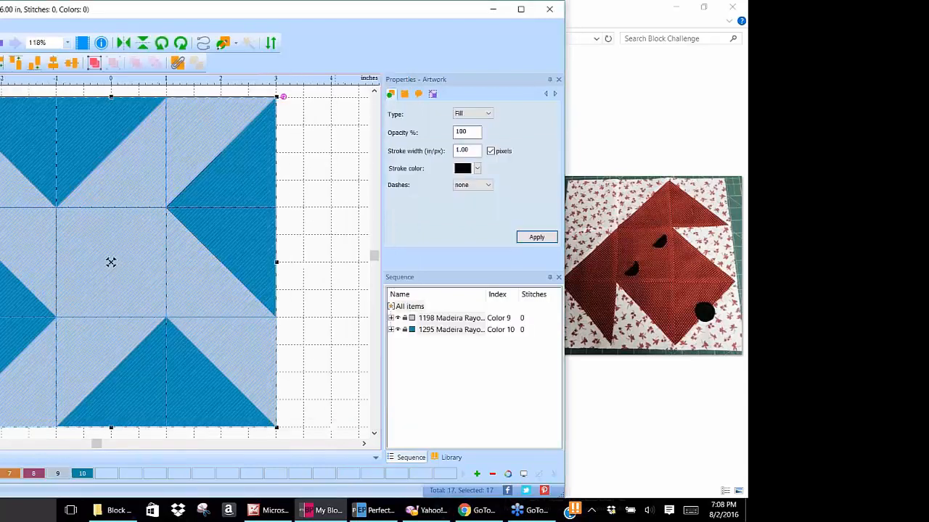
click(313, 267)
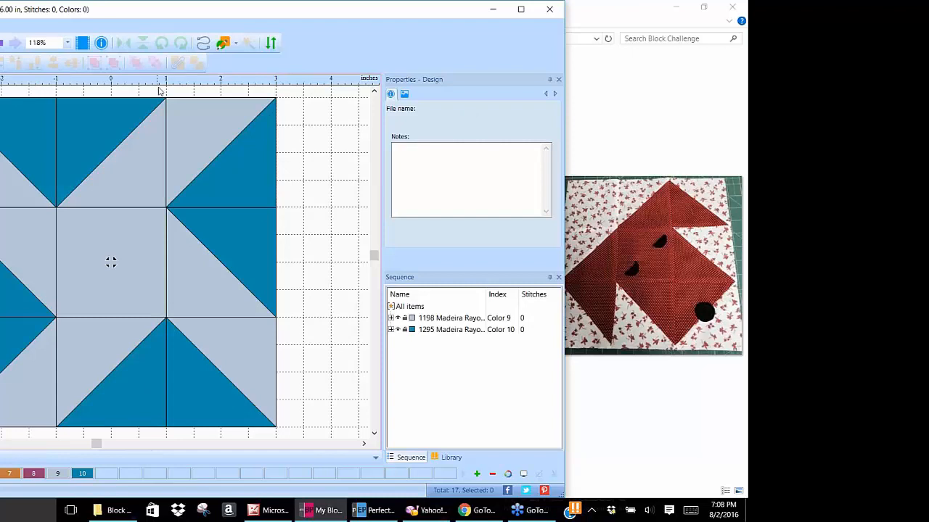
Step: Rotate both triangles of the block's upper-right patch 90 degrees clockwise so the blue half sits at the lower left
click(201, 114)
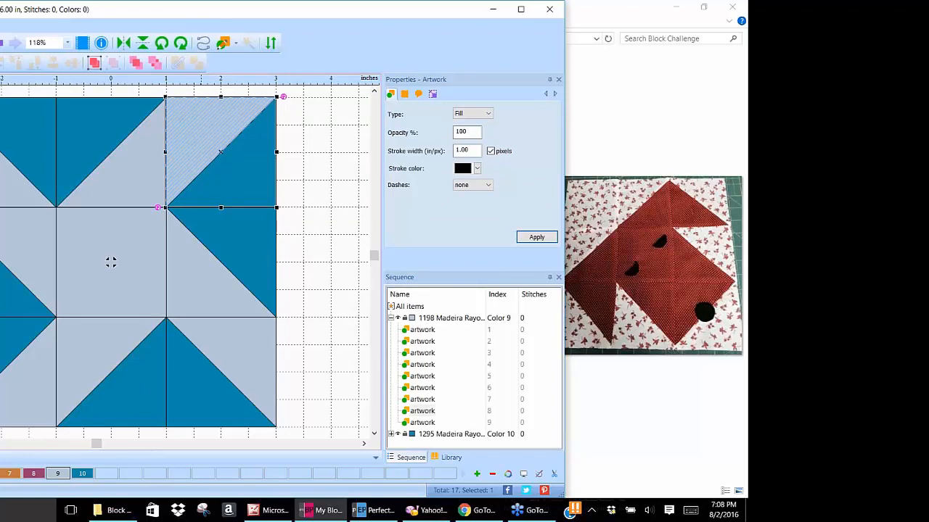
ctrl+click(249, 168)
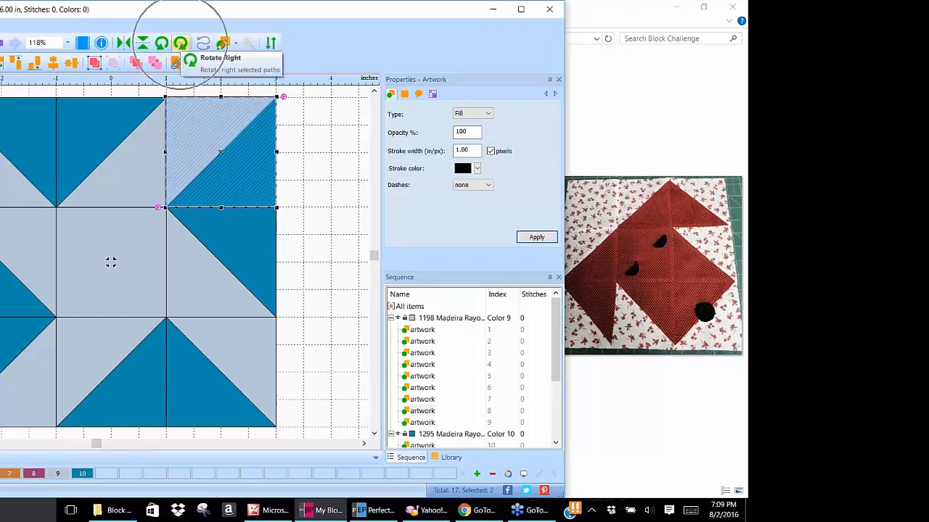
click(180, 44)
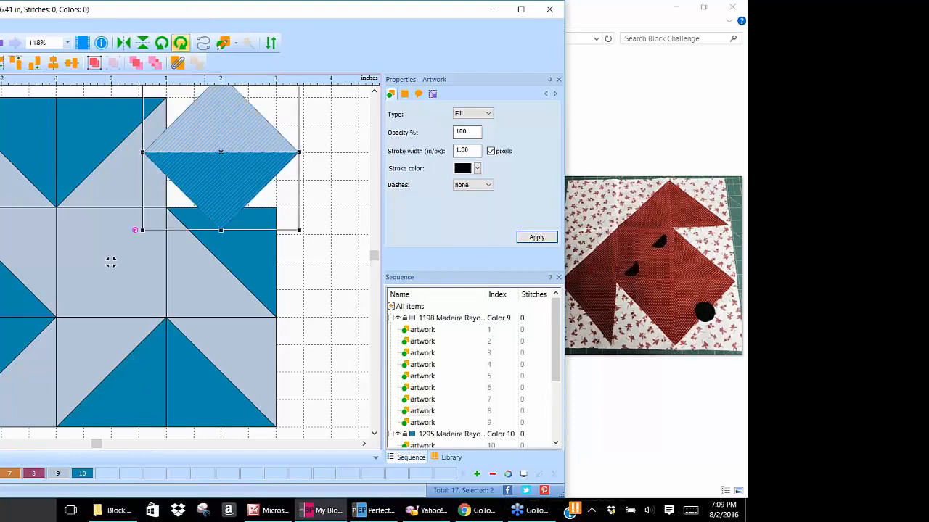
click(180, 44)
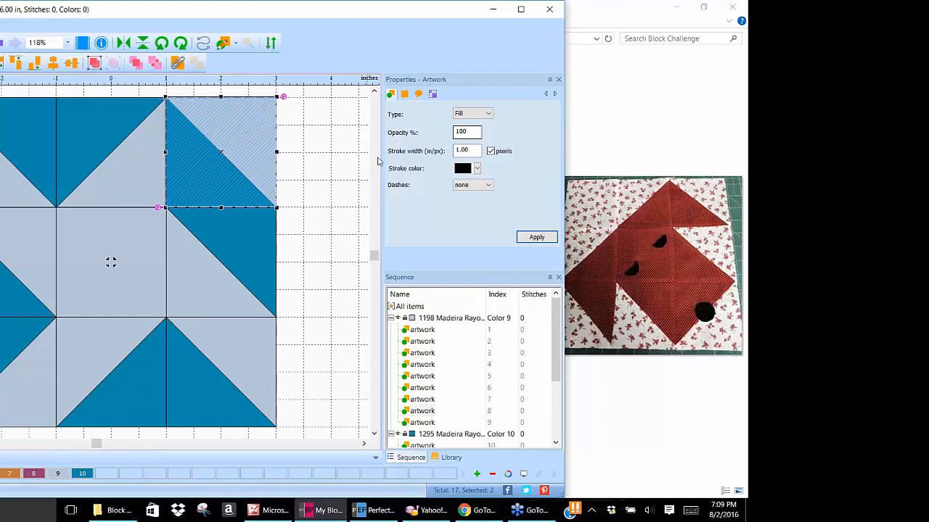
click(333, 177)
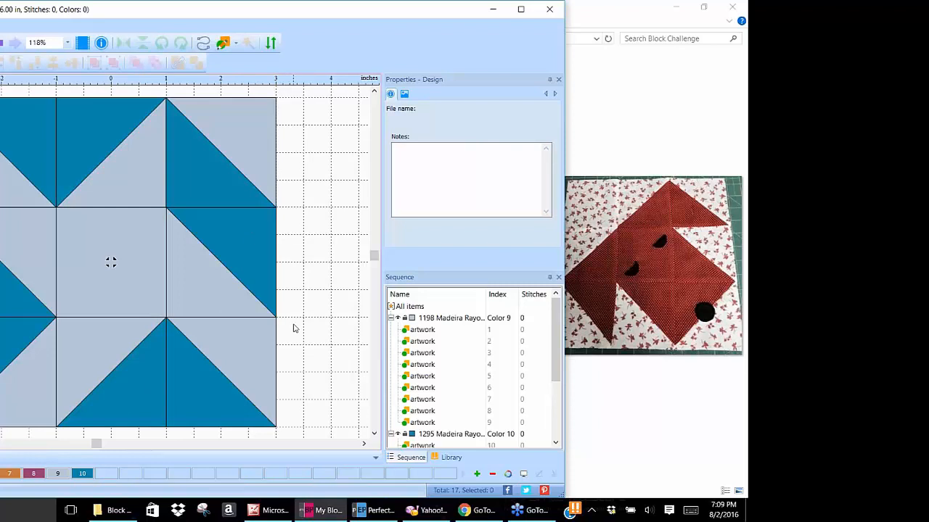
Step: Rotate the two triangles of the right column's middle patch until the blue half sits at the lower left
drag(293, 324, 156, 202)
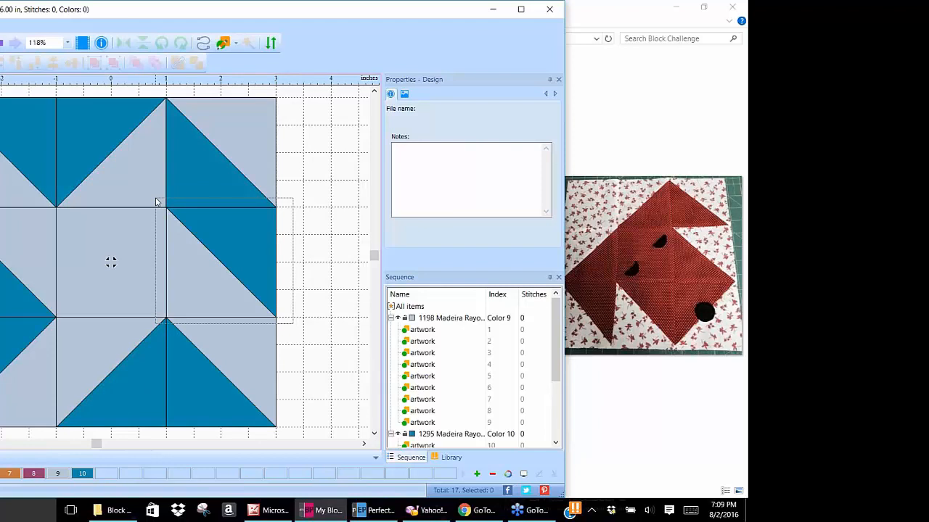
drag(156, 202, 156, 201)
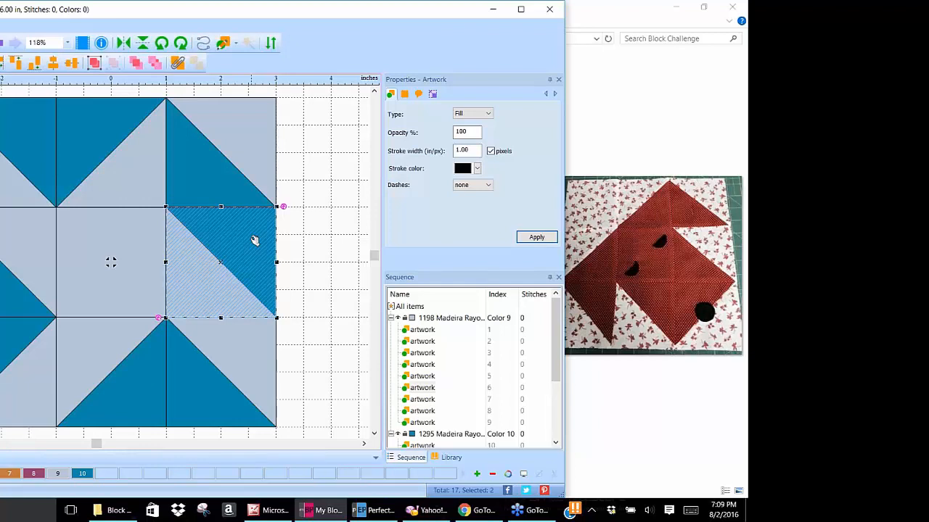
click(181, 45)
click(181, 45)
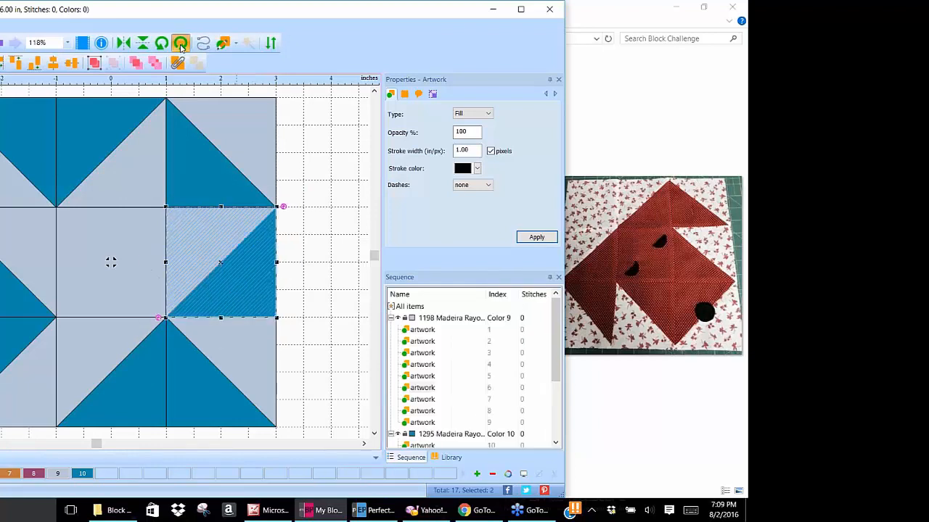
click(180, 45)
click(180, 45)
click(181, 45)
click(181, 45)
click(181, 45)
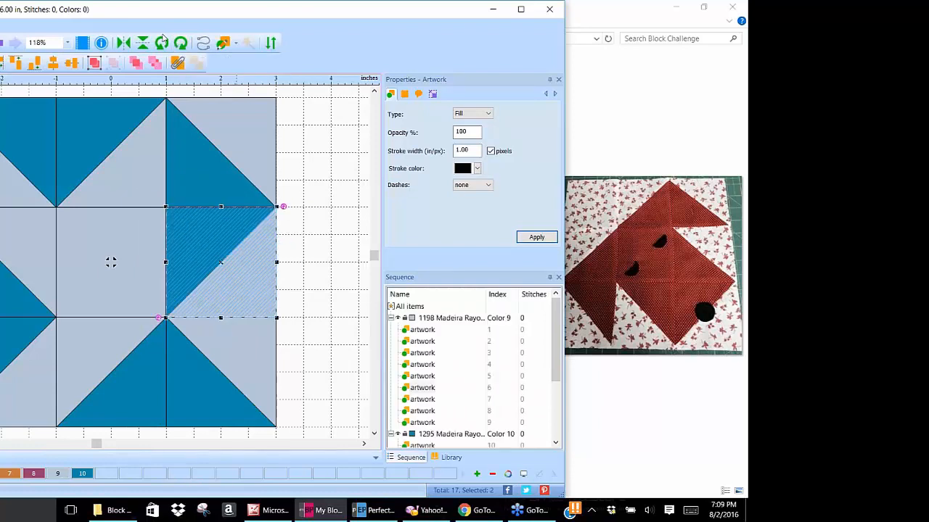
click(162, 43)
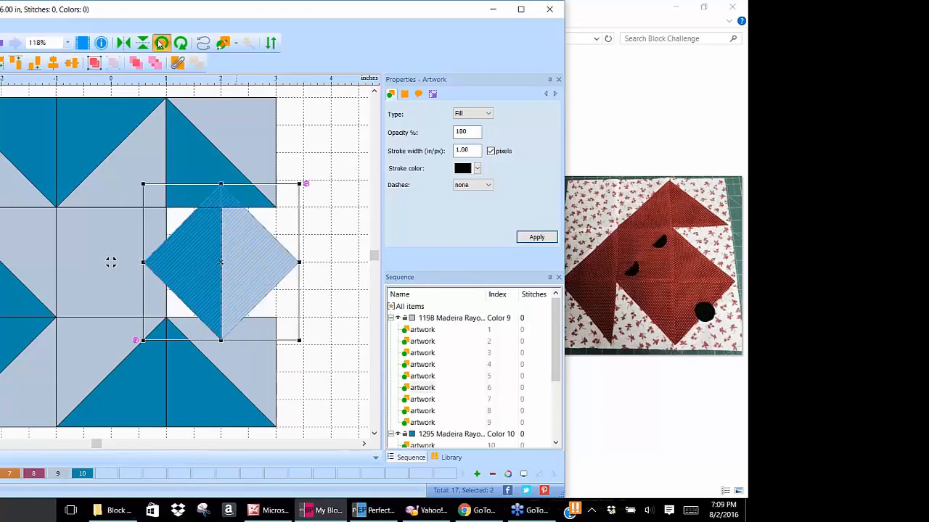
click(161, 44)
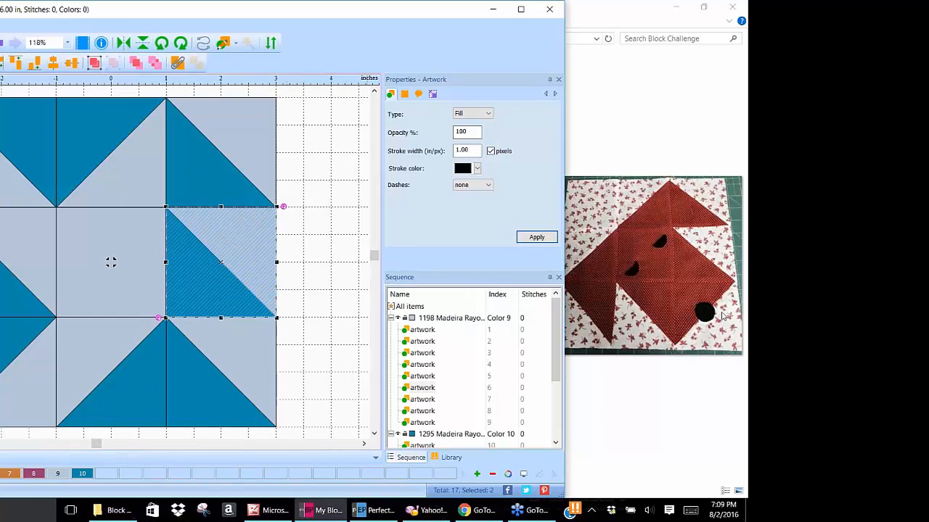
Step: Rotate both triangles of the block's lower-right patch 90 degrees clockwise so the blue half sits at the upper left
drag(290, 433, 148, 311)
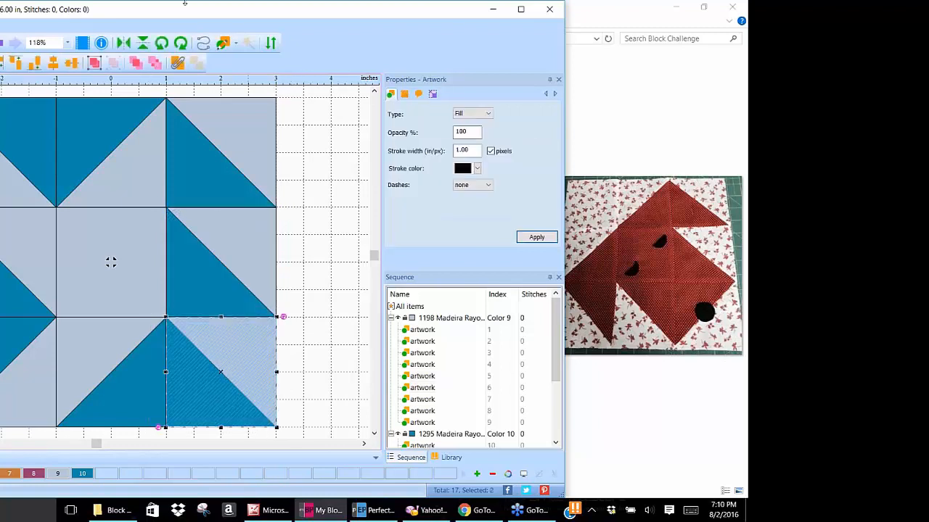
click(181, 44)
click(180, 43)
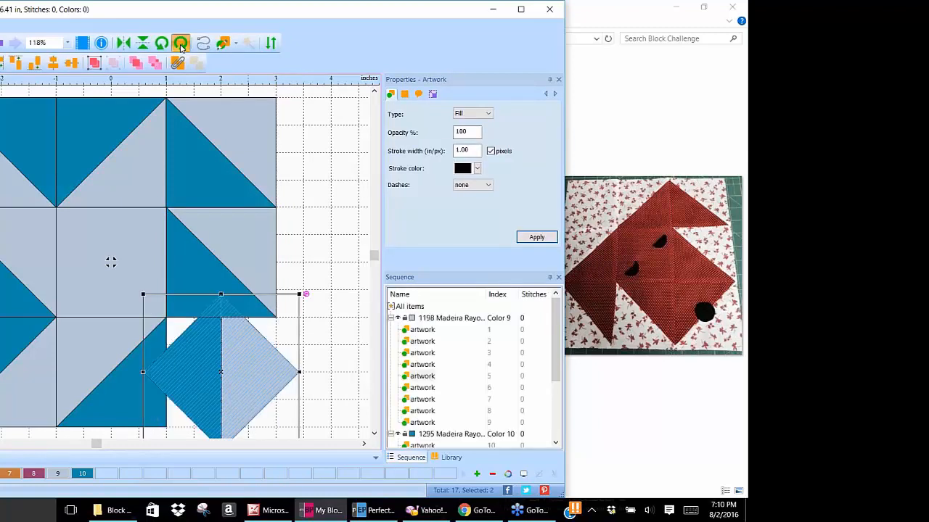
click(315, 263)
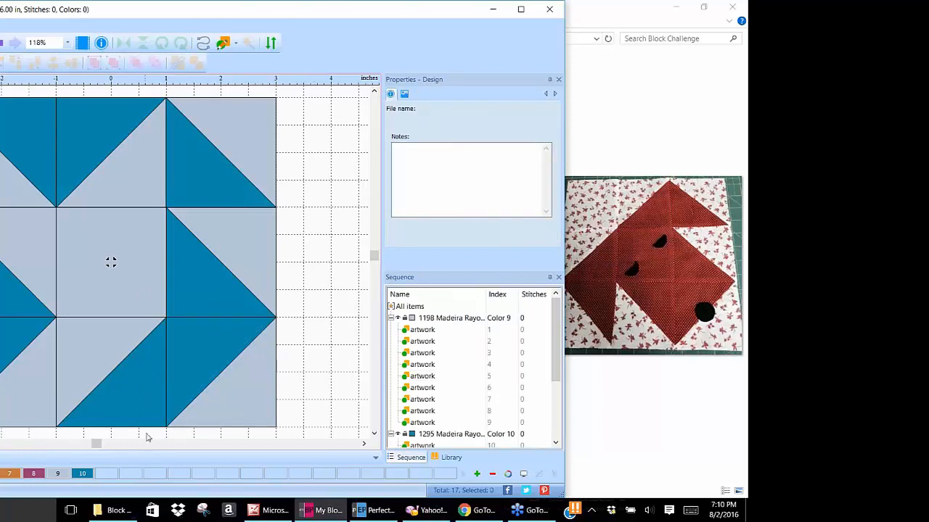
Step: Rotate the two triangles of the bottom row's middle patch 90 degrees counterclockwise so the blue half sits at the upper right
click(50, 316)
drag(50, 316, 169, 429)
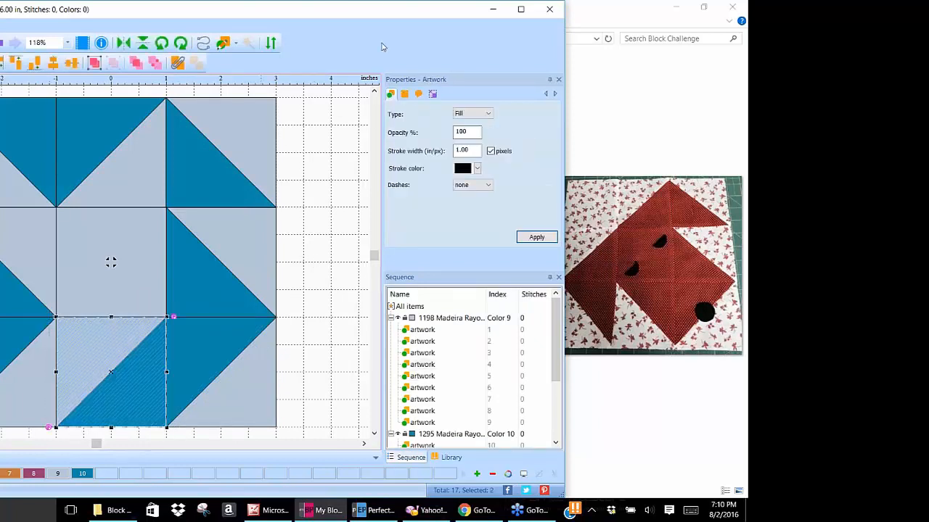
click(163, 43)
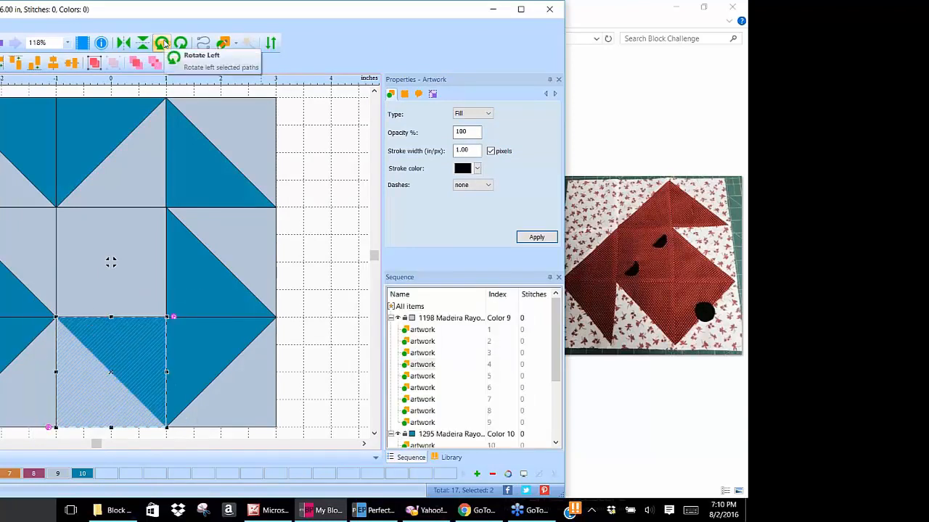
click(318, 234)
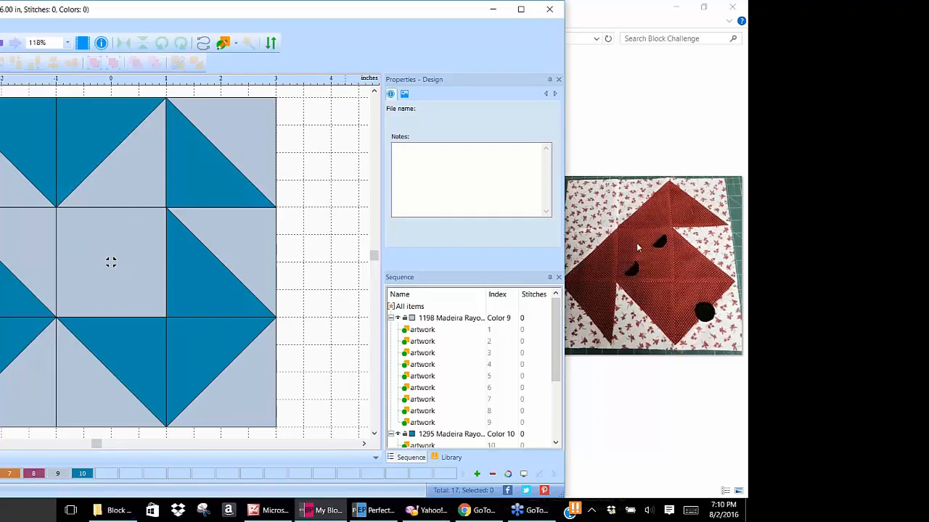
Step: Recolor the block's center square with the blue of Color 10 and deselect it
click(108, 233)
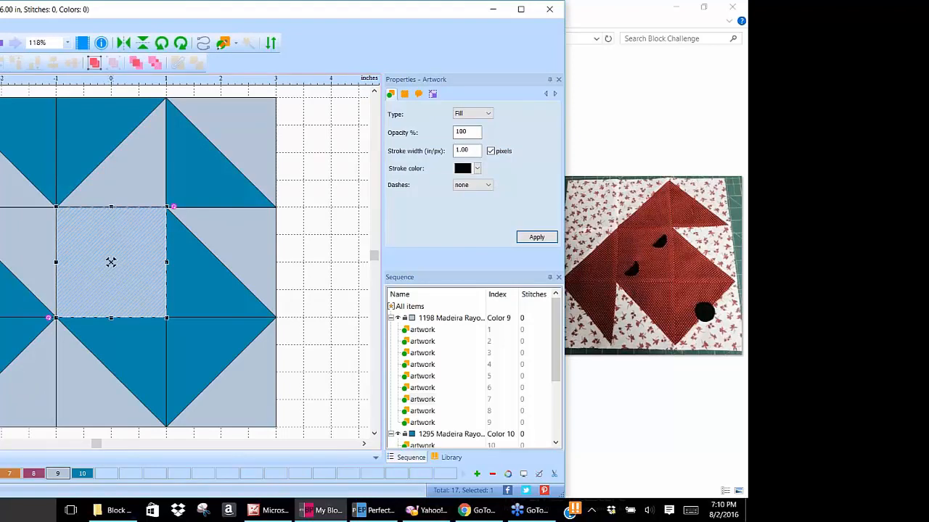
click(82, 474)
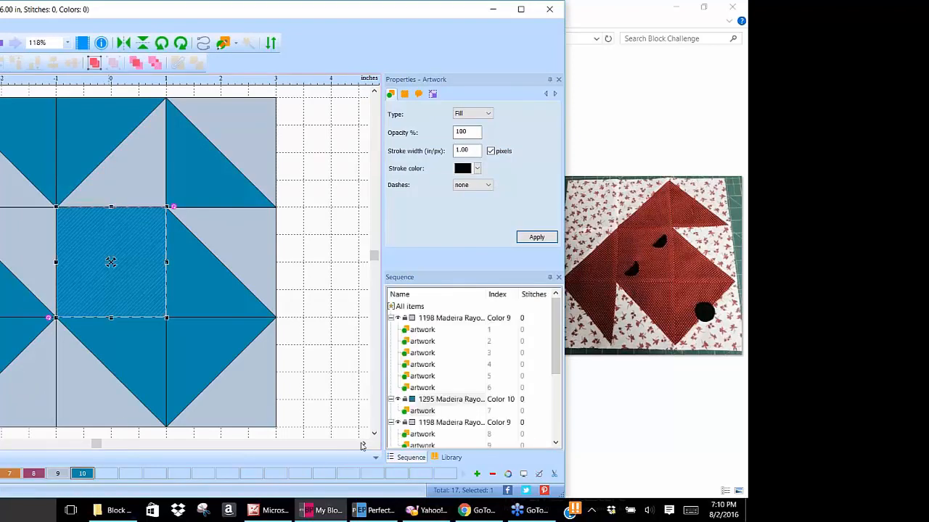
click(316, 307)
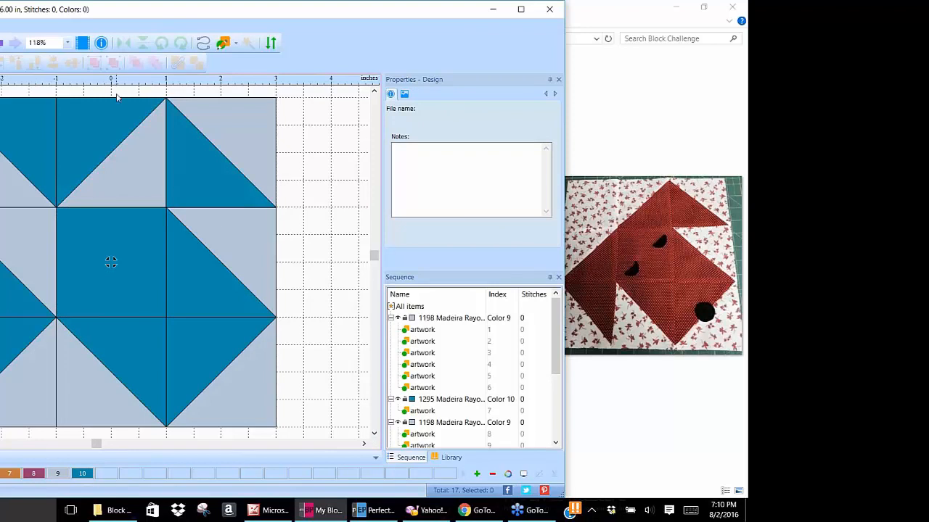
Step: Rotate the two triangles of the top row's middle patch 180 degrees so the blue half sits at the lower right
drag(54, 92, 182, 222)
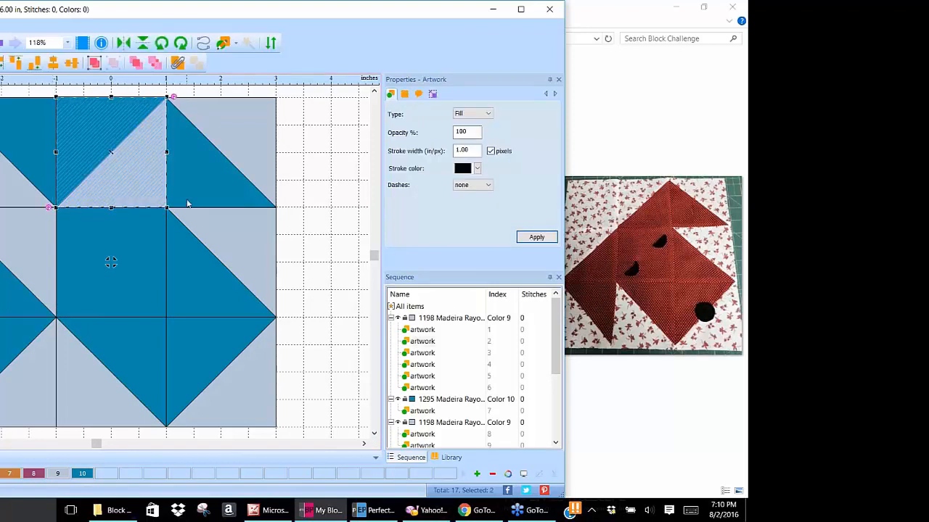
click(183, 43)
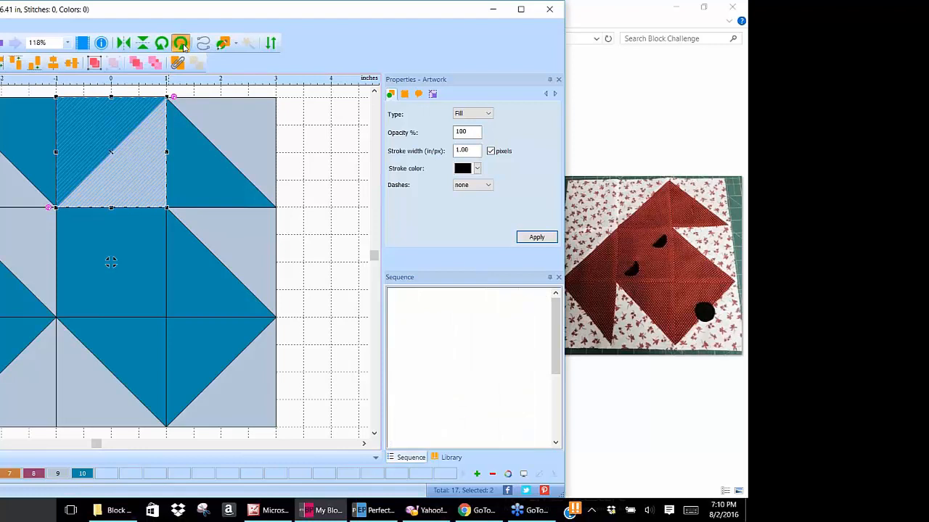
click(182, 43)
click(182, 43)
click(181, 43)
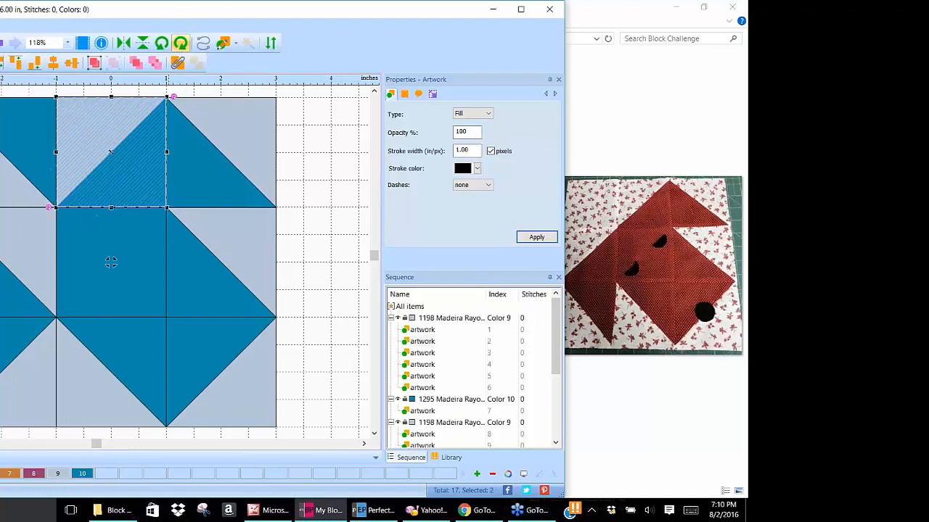
click(324, 189)
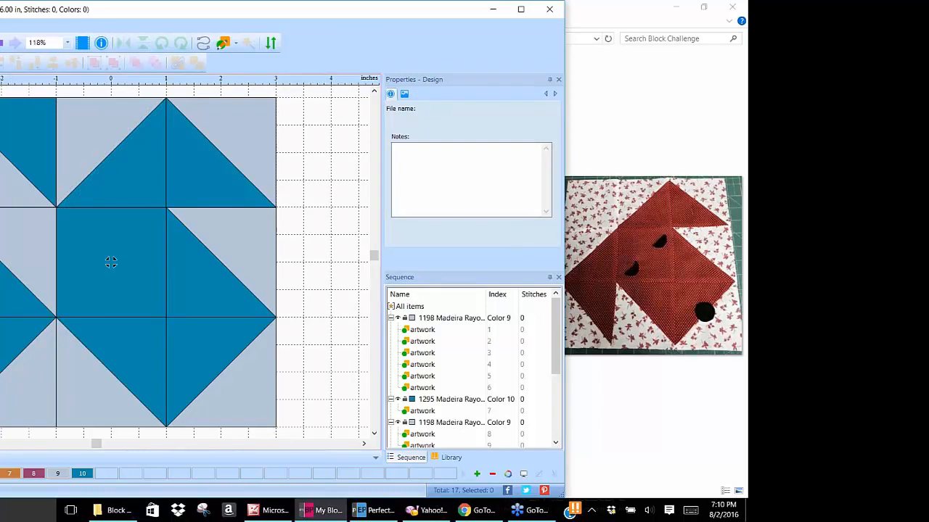
Step: Rotate both triangles of the block's lower-left patch until the blue half sits at the upper right
drag(1, 328, 75, 444)
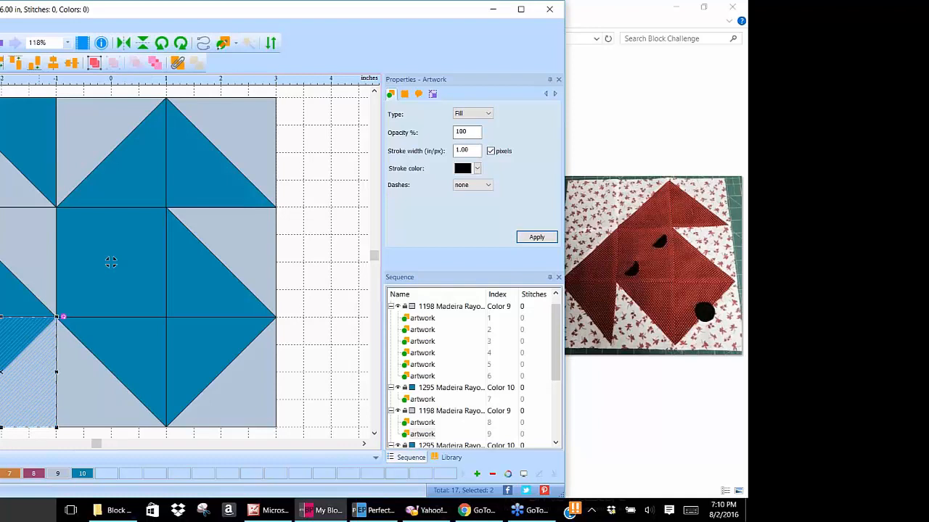
click(180, 43)
click(179, 43)
click(180, 44)
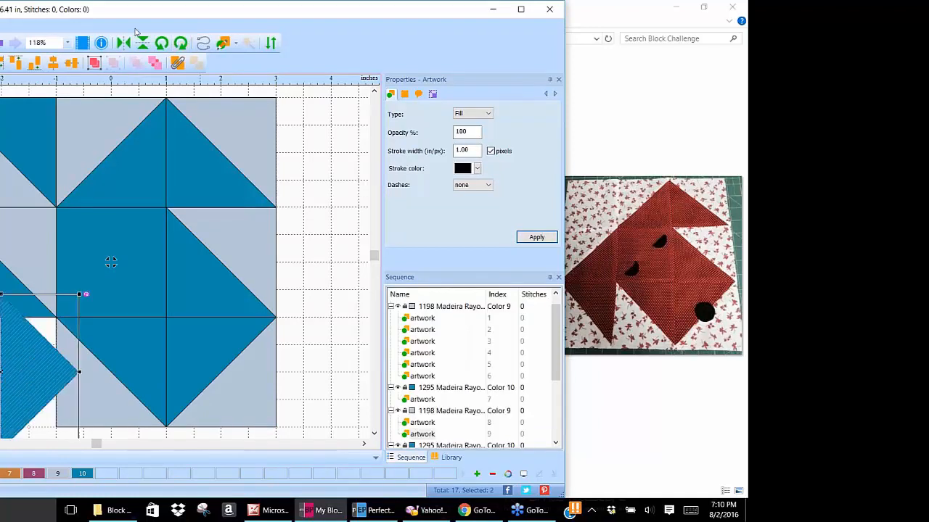
click(161, 43)
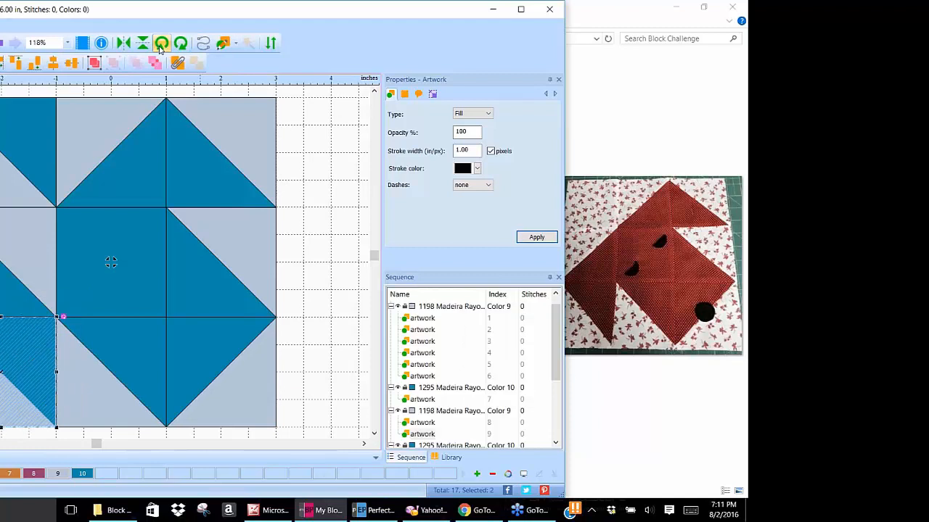
Step: Rotate the two triangles of the left column's middle patch 90 degrees counterclockwise so the blue half sits at the lower right
drag(0, 191, 72, 332)
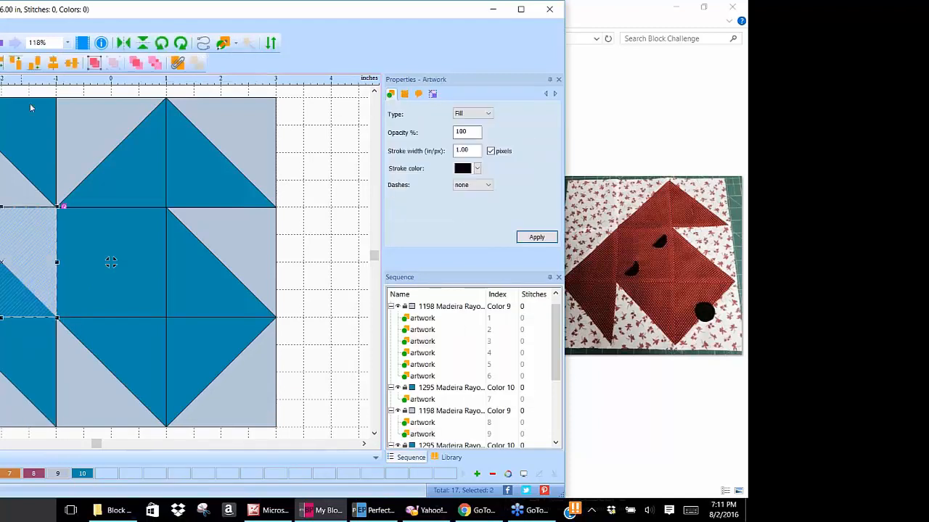
click(162, 42)
click(163, 43)
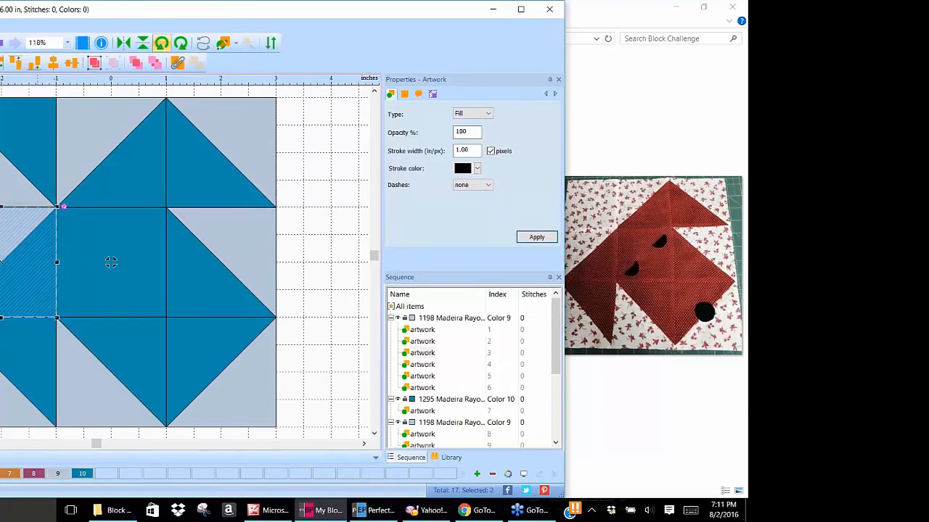
click(318, 174)
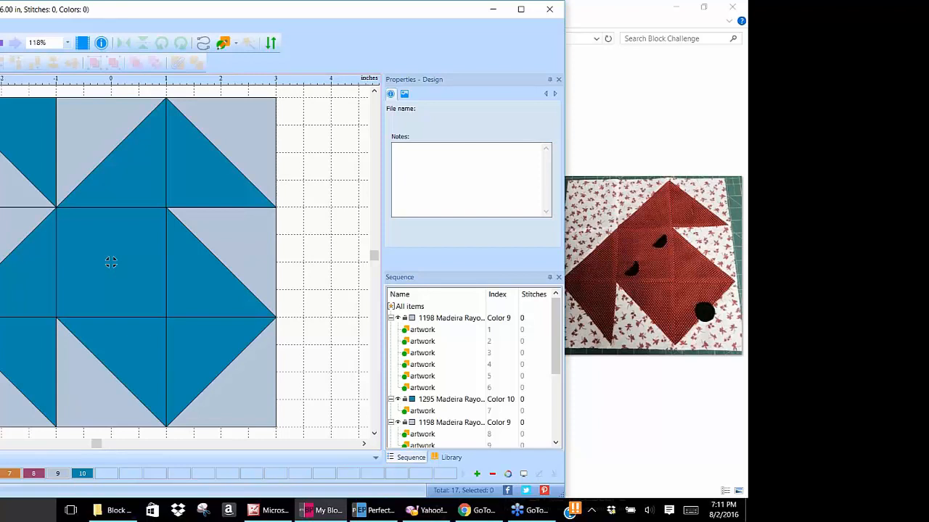
Step: Combine the two triangles of the block's upper-left patch into a single background-colored piece
drag(2, 91, 66, 190)
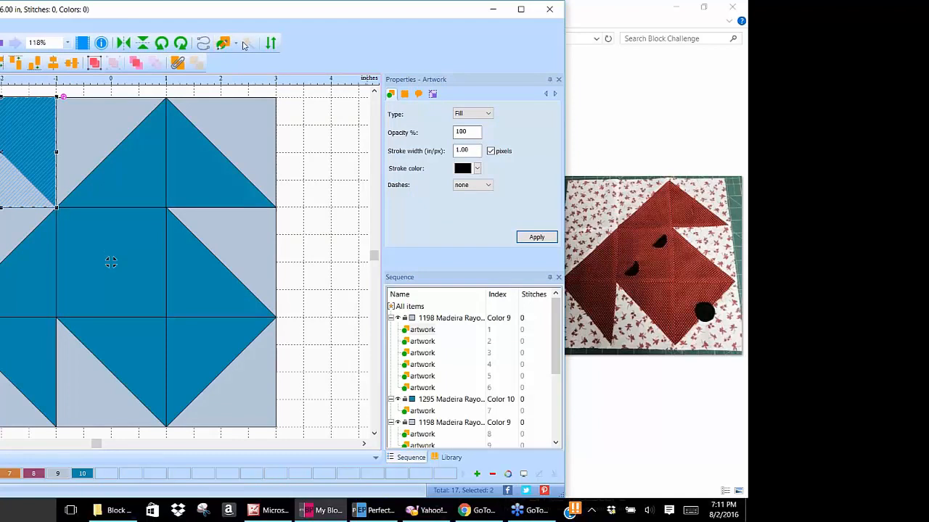
key(ctrl)
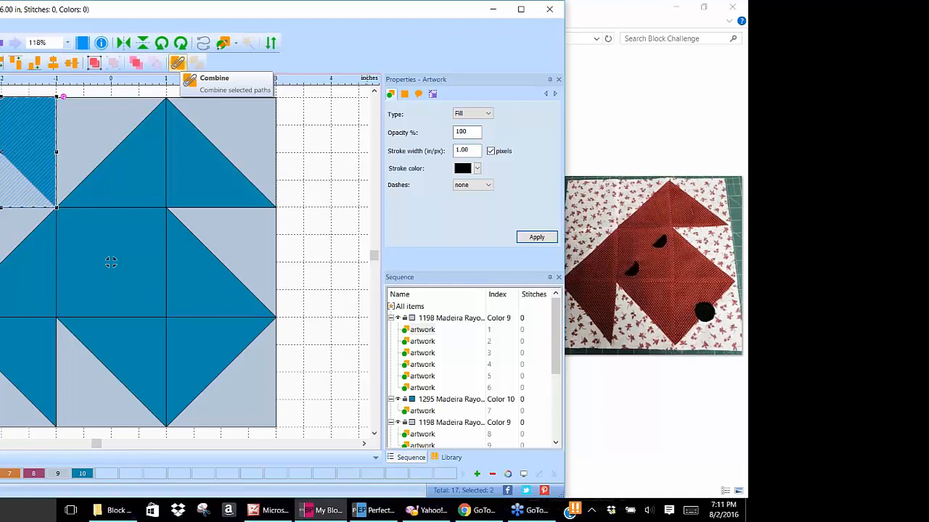
click(177, 63)
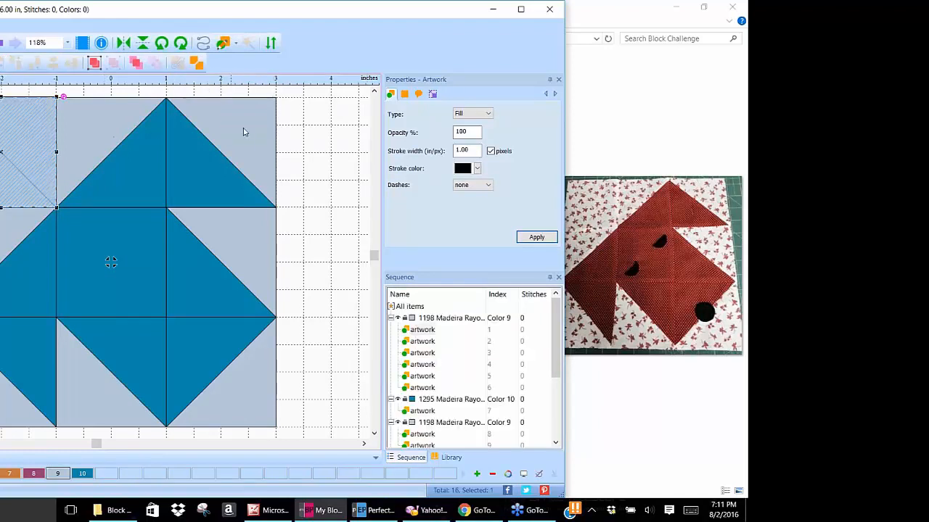
click(310, 148)
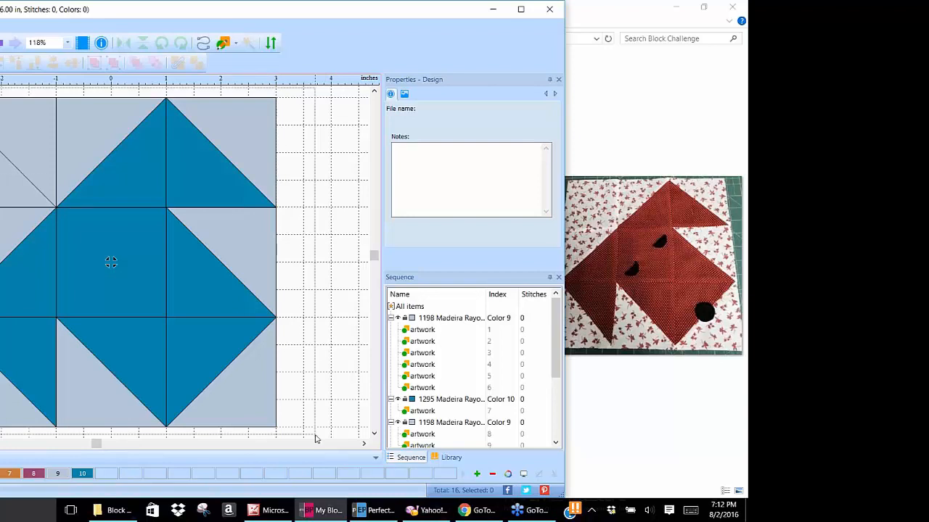
Step: Set the stroke width of all artwork in the block to 0 with the pixels option off, and apply it
key(ctrl+a)
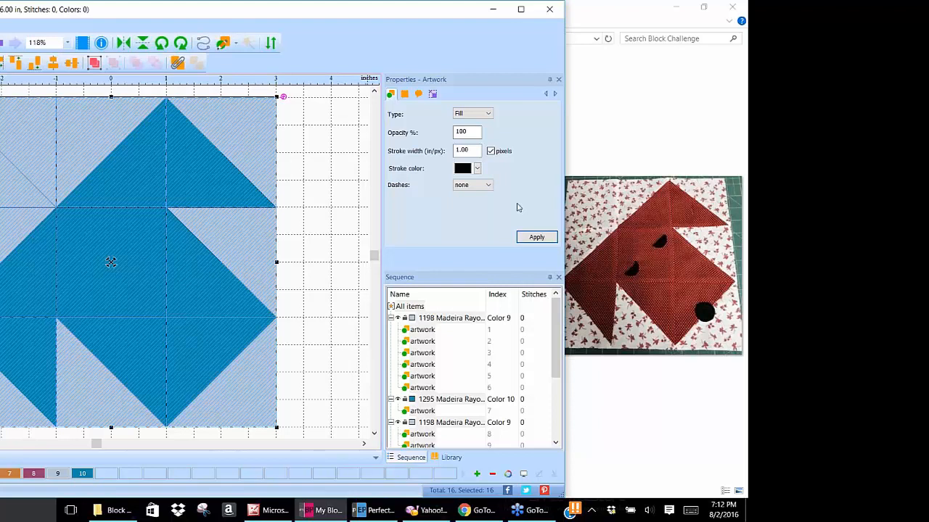
click(488, 114)
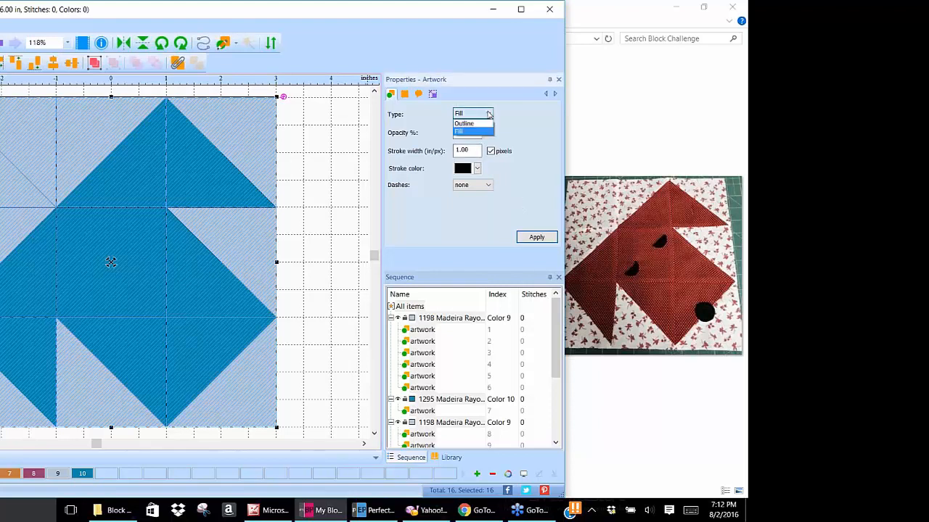
click(488, 114)
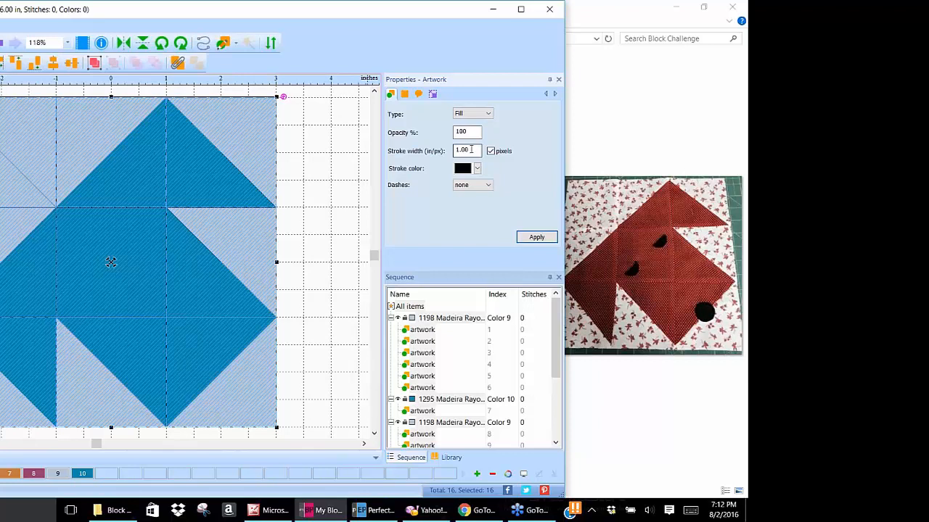
double_click(471, 153)
text(0)
click(491, 151)
click(537, 237)
click(323, 143)
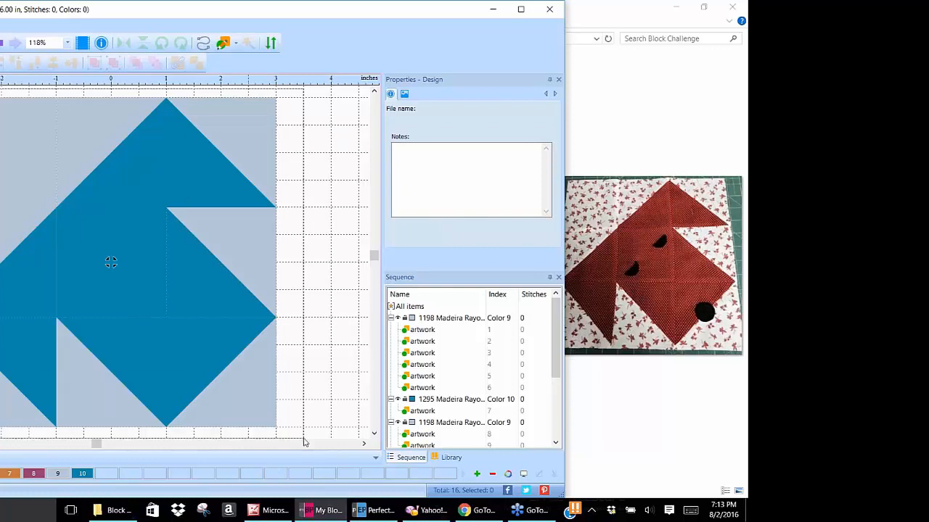
Step: Auto build the piecing for the whole selected block and sort its piece numbers, accepting the renumbering
key(ctrl+a)
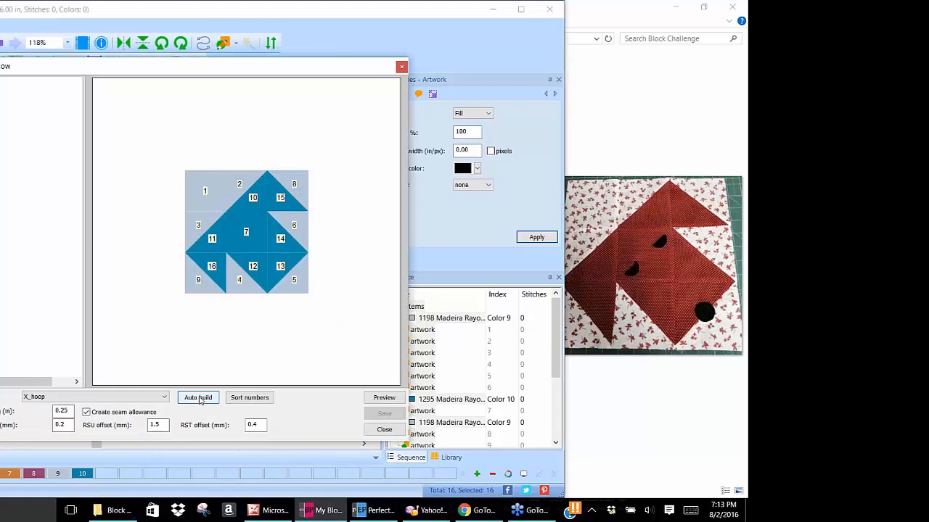
click(199, 398)
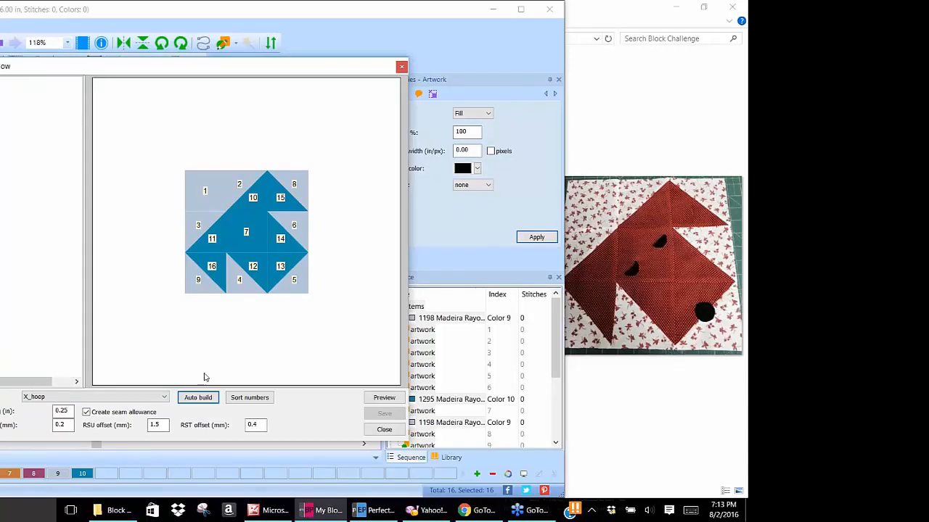
click(250, 397)
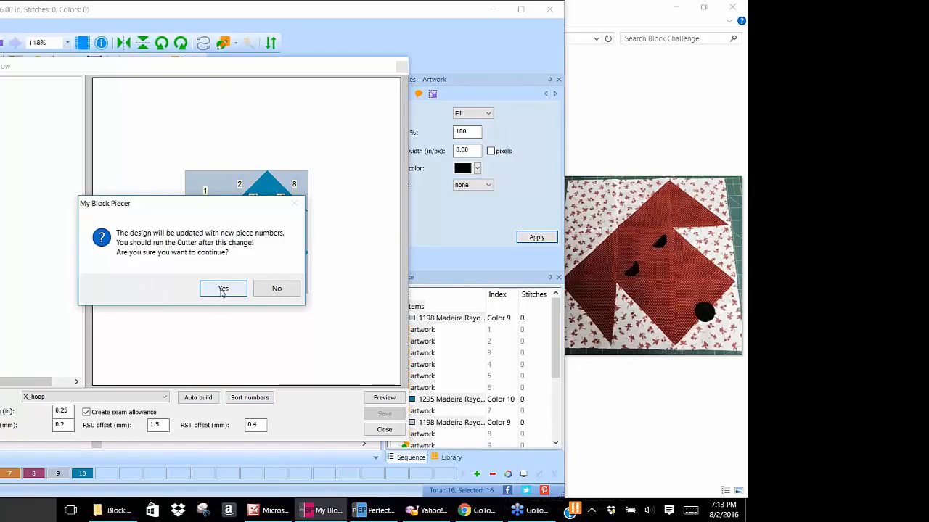
click(223, 288)
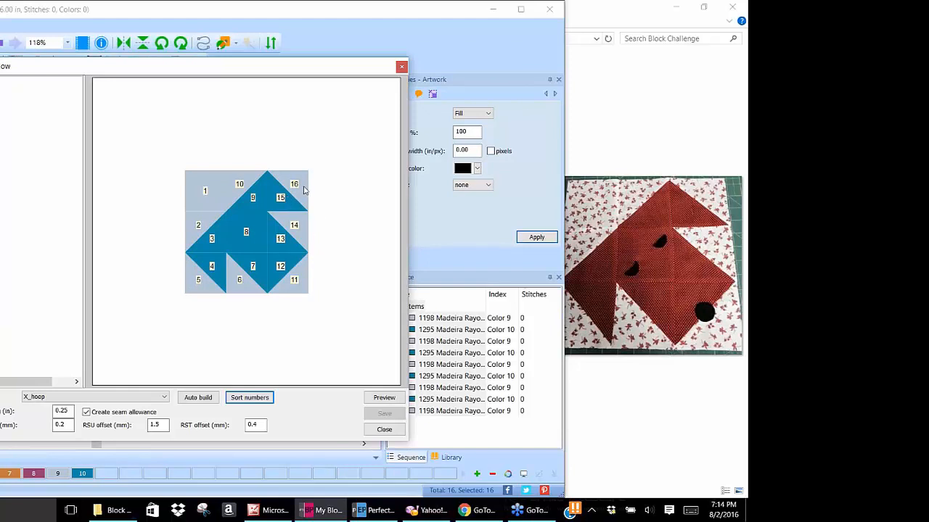
Step: Preview the designs generated for the block and view the second one, leaving the save dialog without saving
click(385, 397)
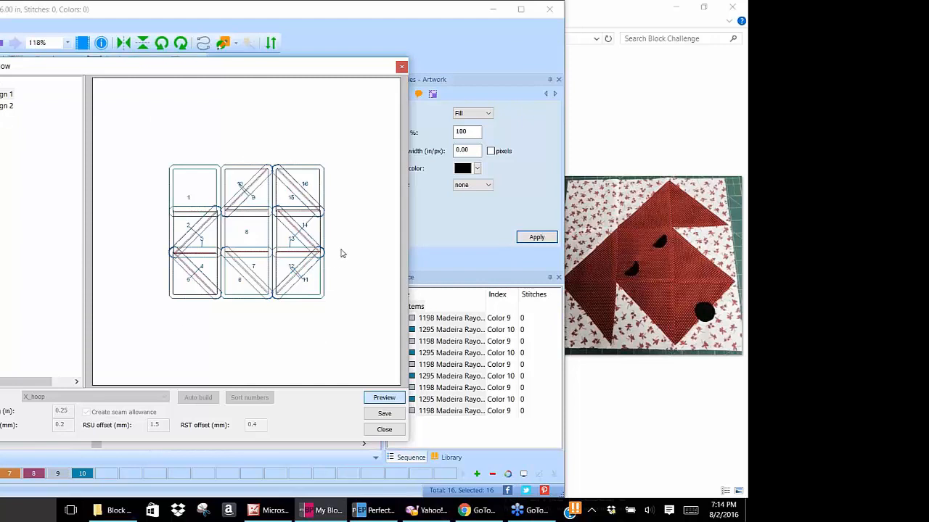
click(3, 107)
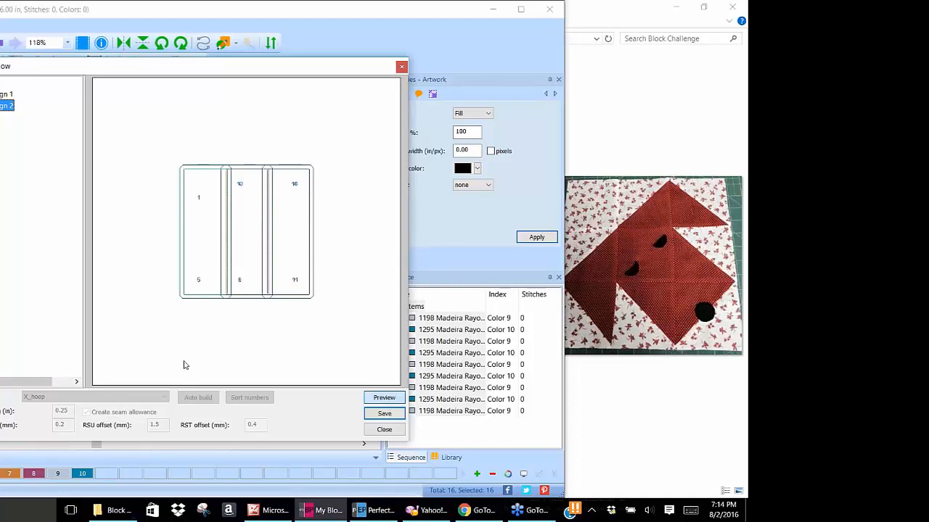
click(391, 418)
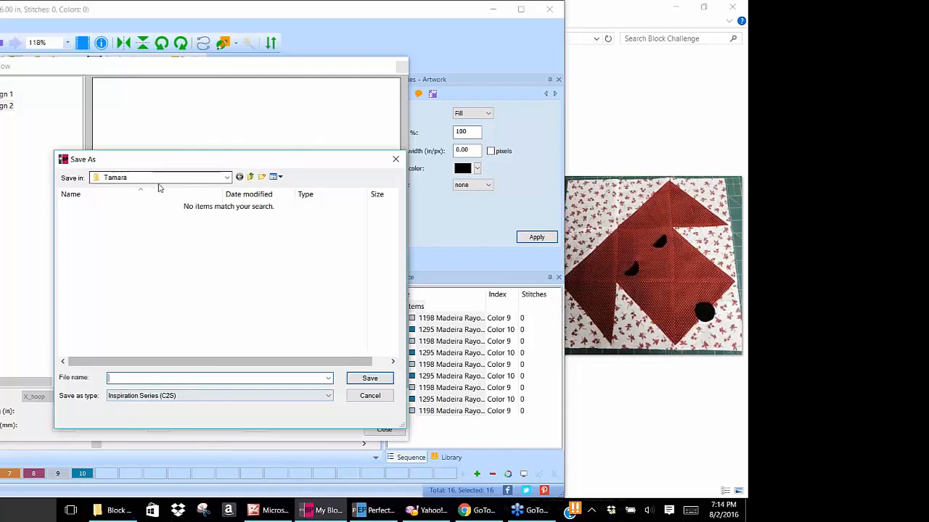
click(395, 159)
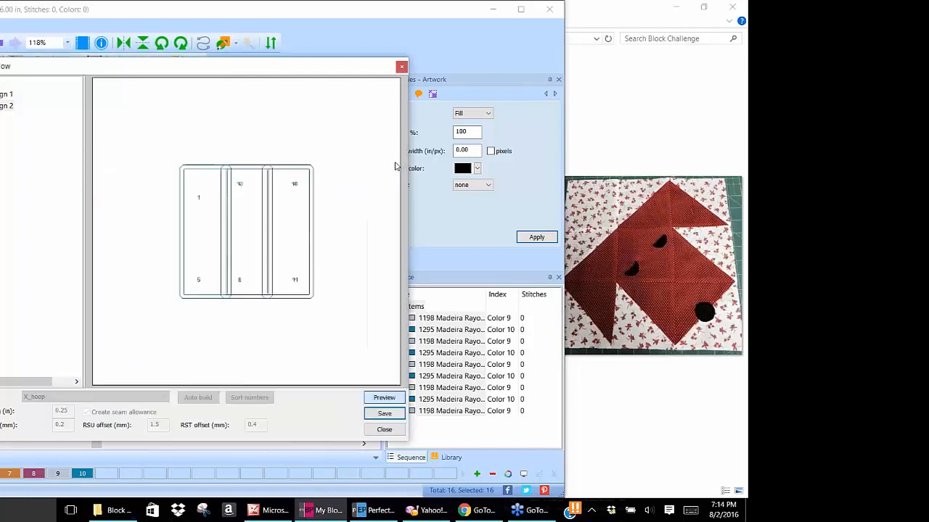
Step: Leave the design preview, delete the whole finished block, and insert the Double X block from the block library
click(402, 67)
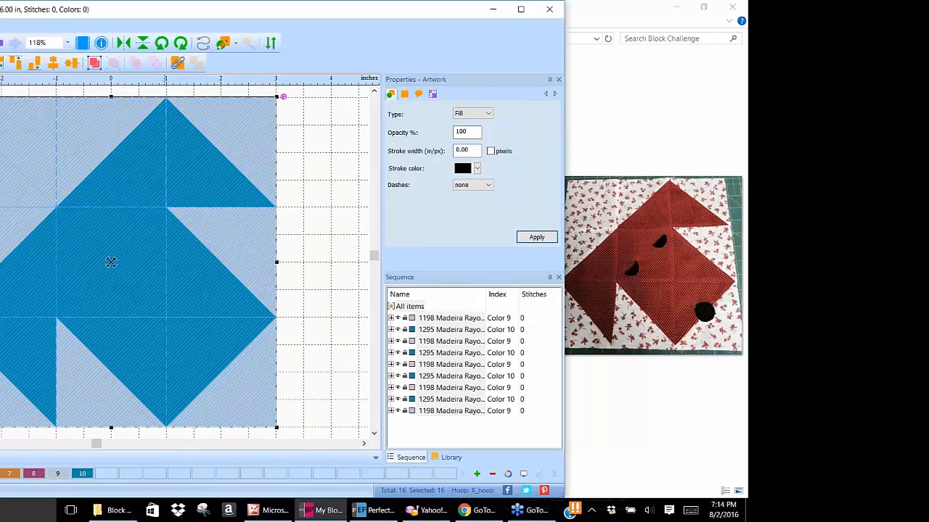
key(Delete)
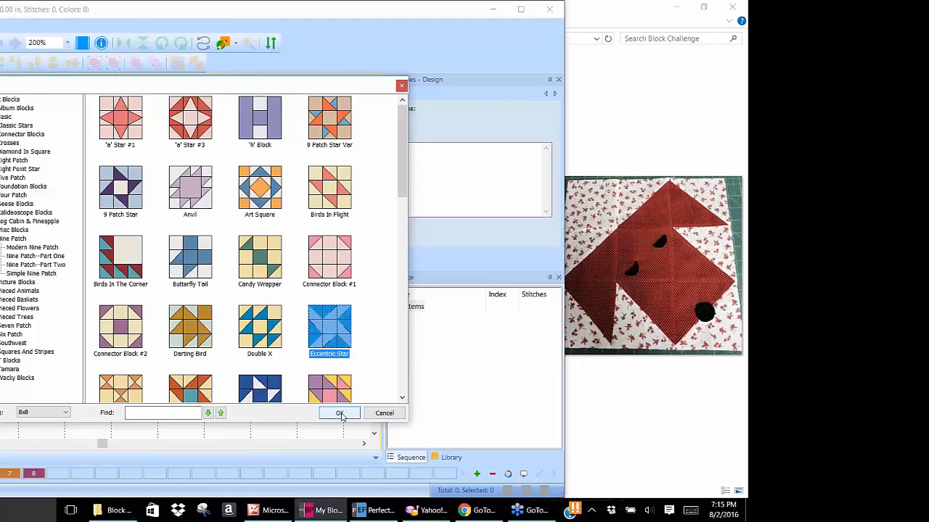
click(265, 330)
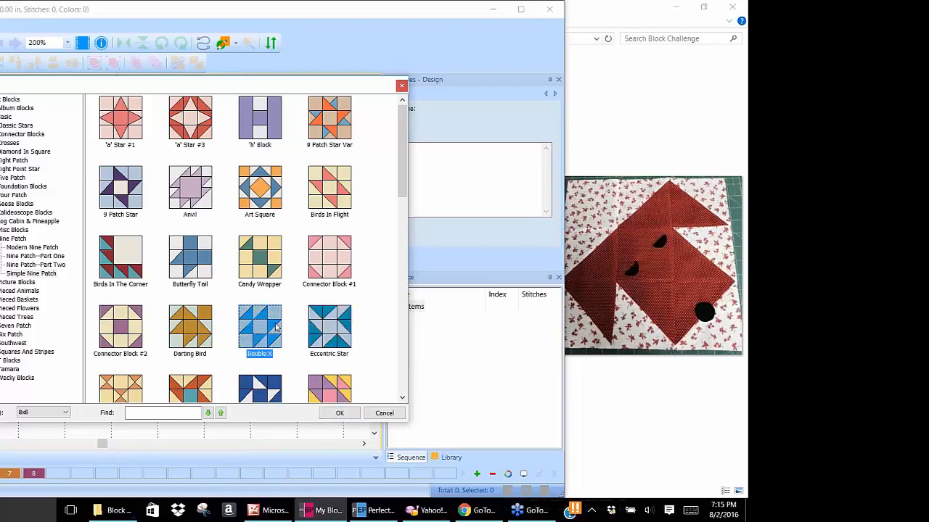
click(341, 412)
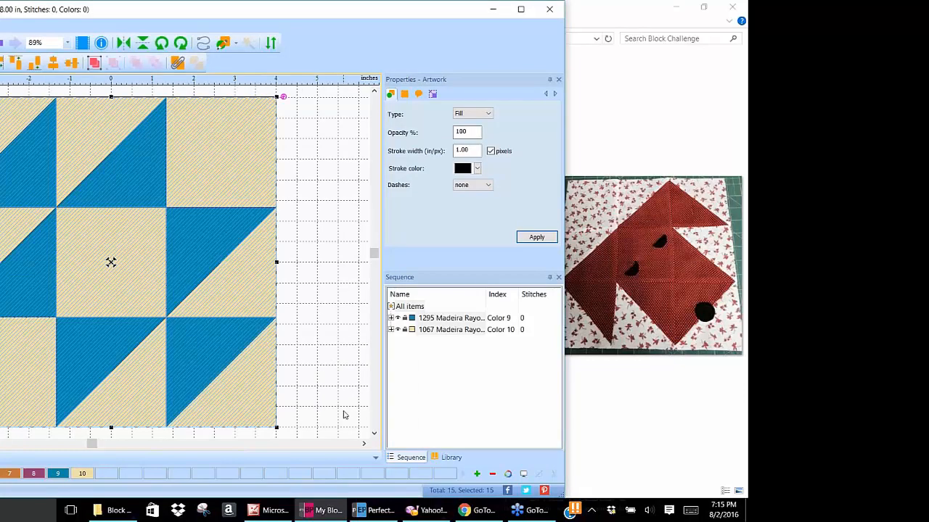
Step: Resize the Double X block to a width of 6 inches, keeping its aspect ratio
click(433, 94)
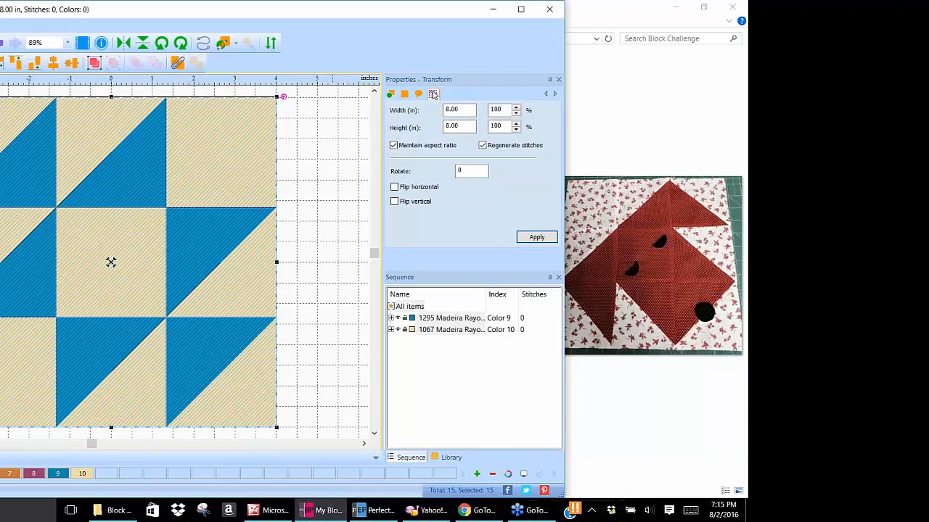
double_click(456, 109)
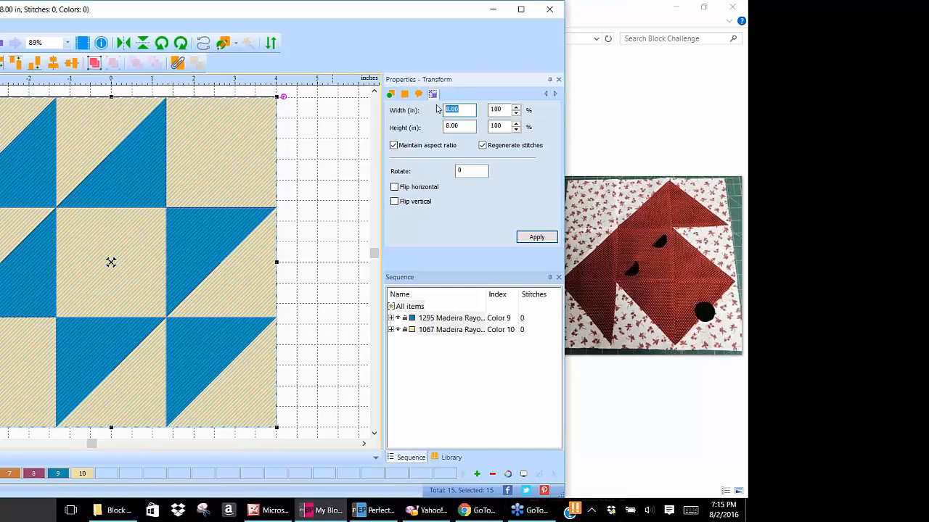
text(6.)
click(537, 238)
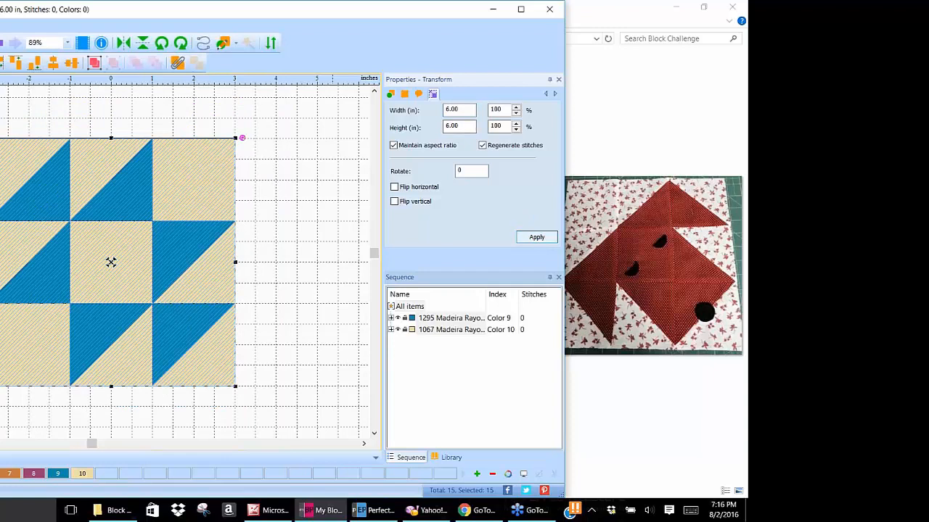
click(288, 136)
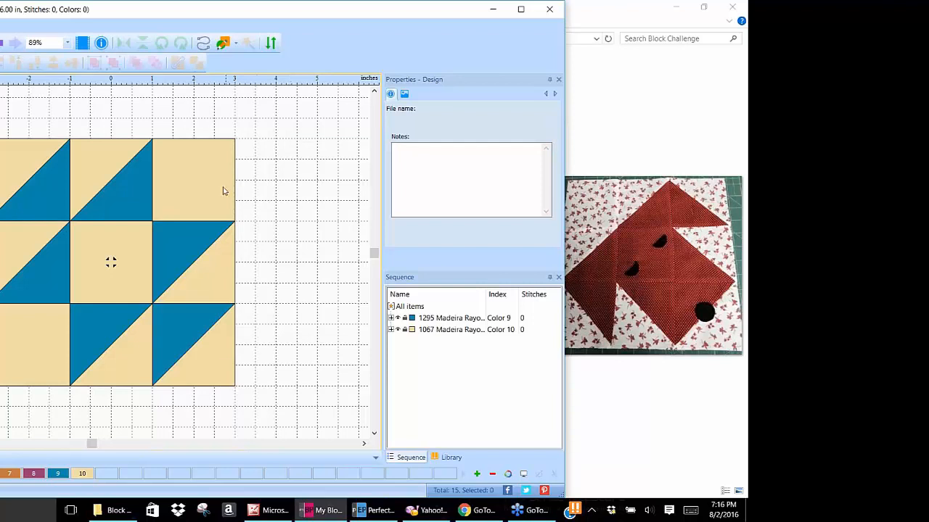
Step: Rotate the entire block a quarter turn so its plain squares occupy the upper-left and lower-right corners
drag(2, 118, 267, 402)
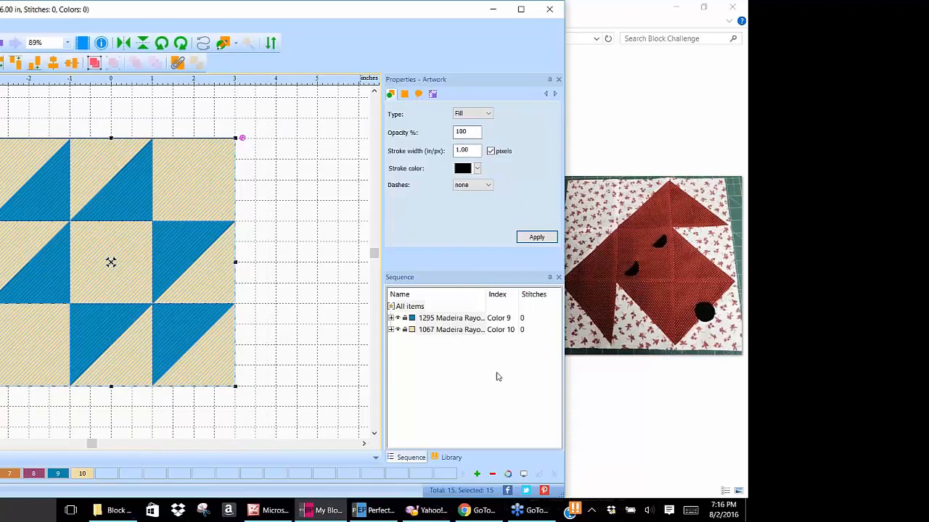
click(182, 45)
click(181, 45)
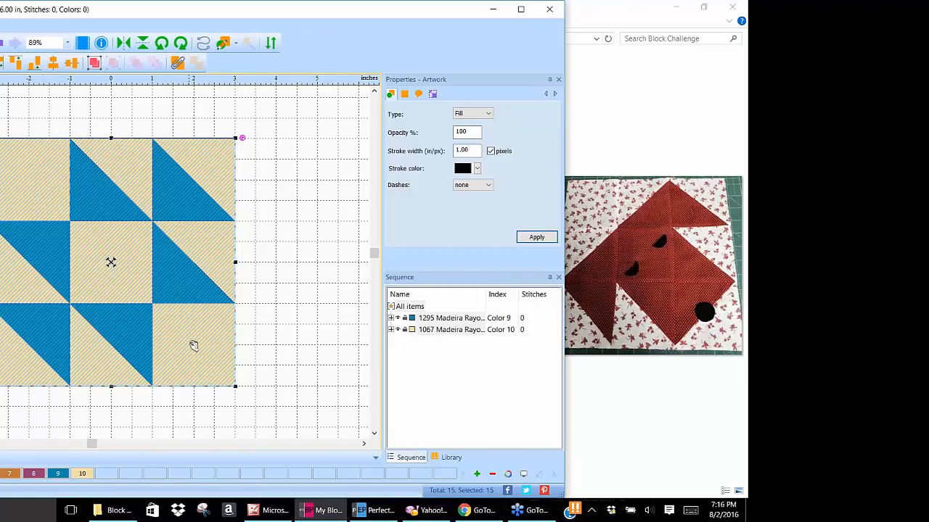
click(299, 235)
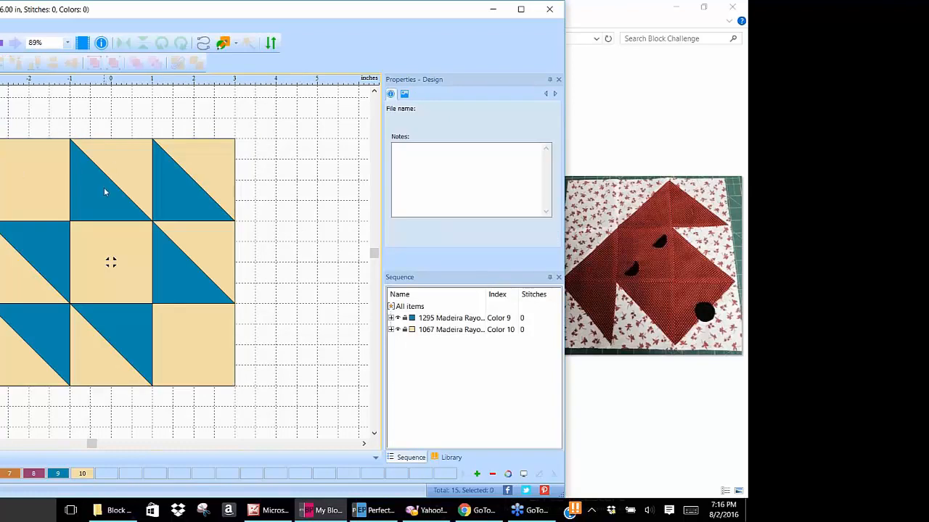
Step: Rotate the block's top-middle patch so its blue triangle fills the lower-right half, and recolor the center square blue
drag(64, 114, 166, 231)
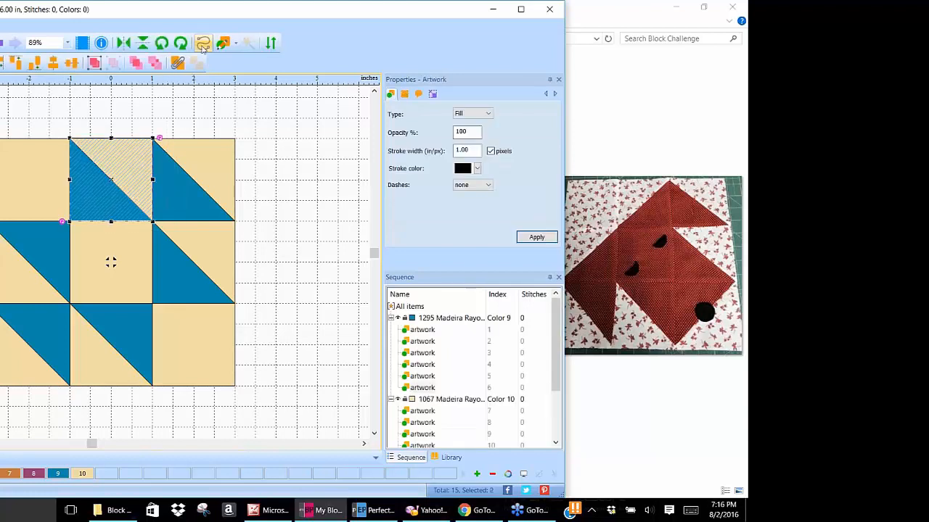
click(162, 43)
click(161, 43)
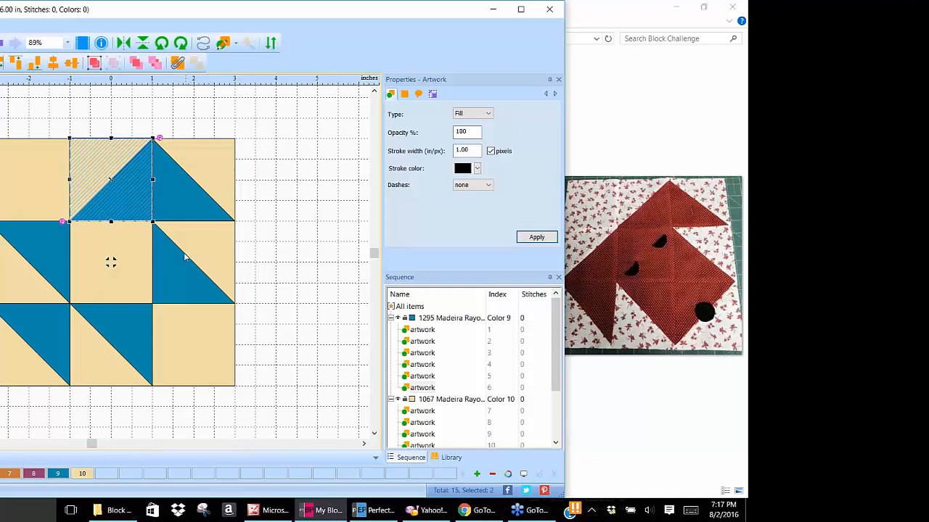
click(111, 262)
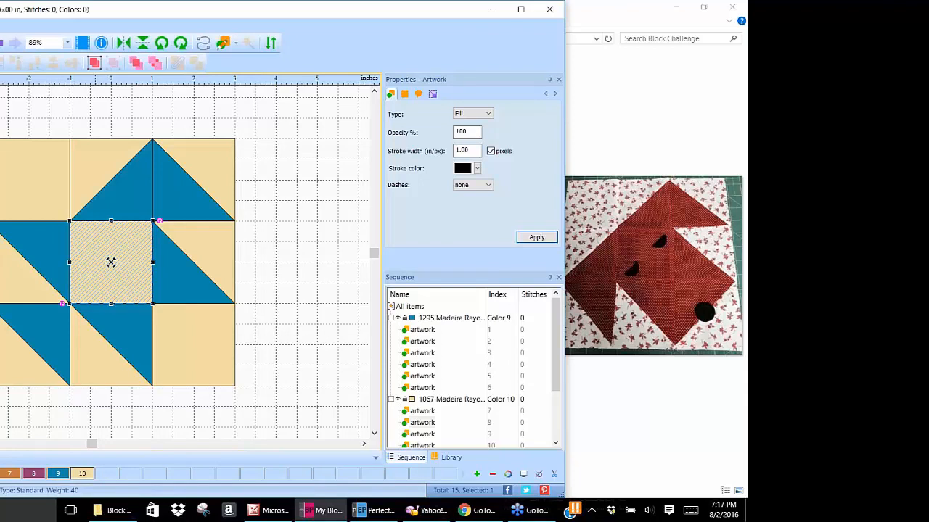
click(291, 286)
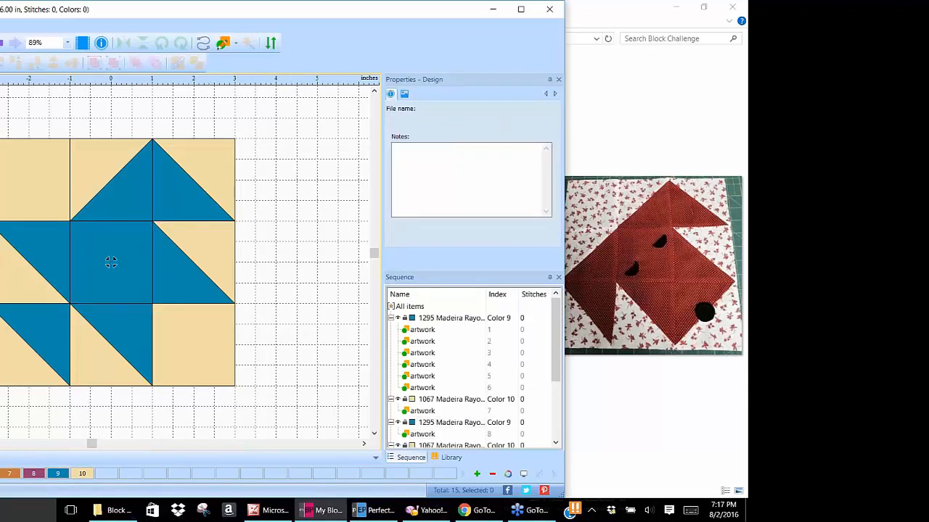
Step: Rotate the block's middle-left patch a quarter turn so its blue triangle adjoins the center square and the bottom row
drag(0, 211, 81, 320)
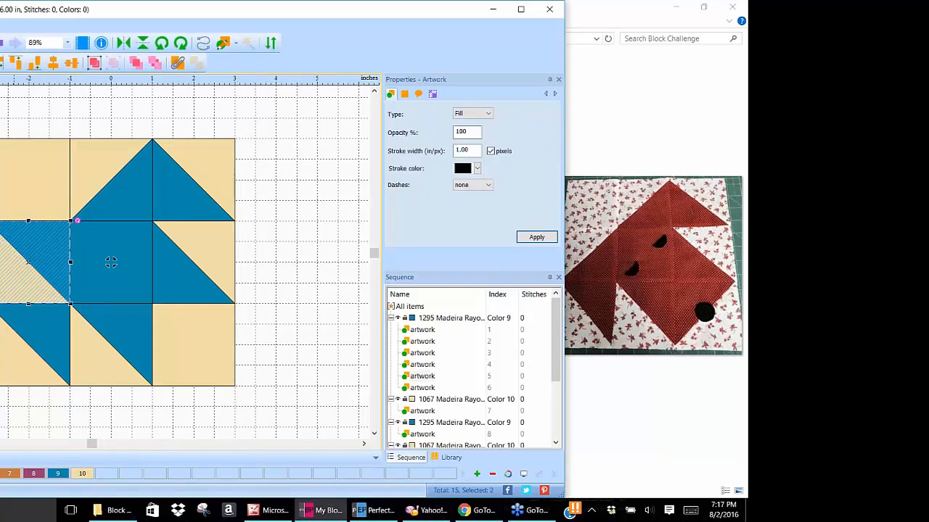
click(181, 44)
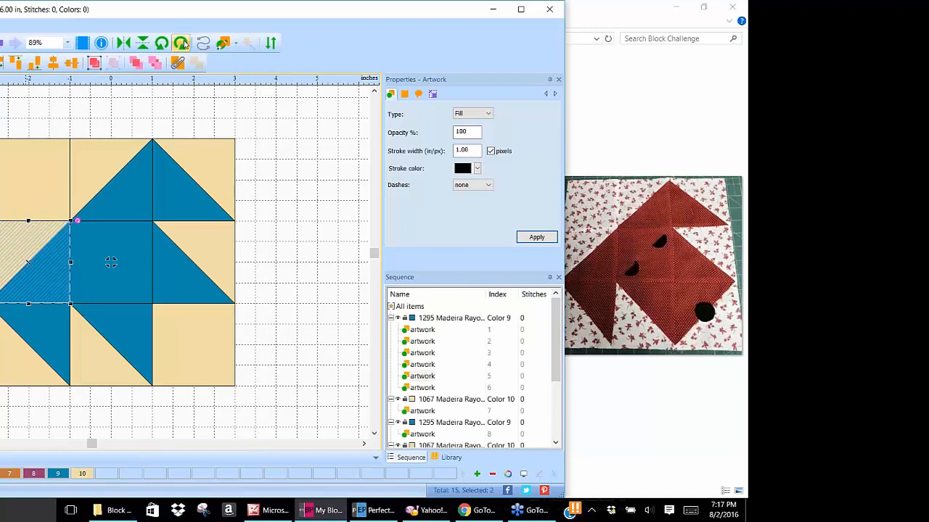
click(294, 254)
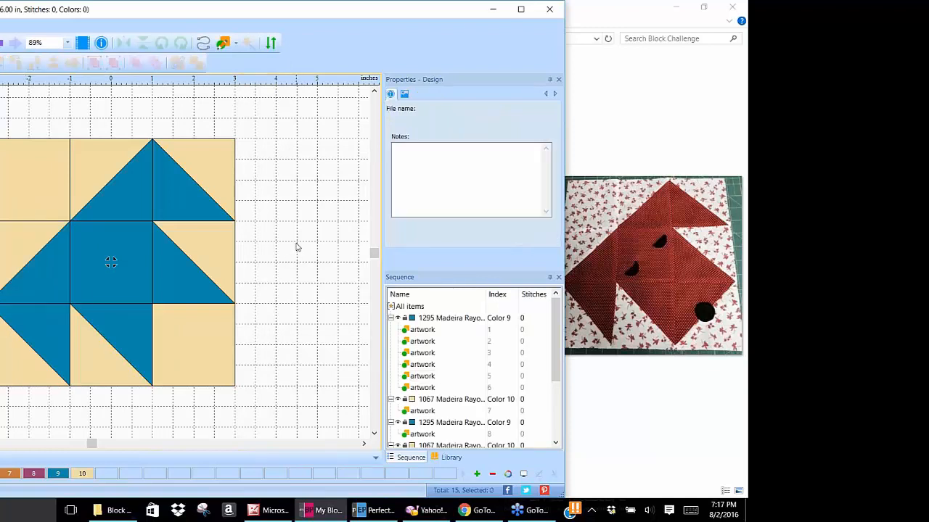
Step: Delete the plain square in the block's lower-right corner
click(196, 339)
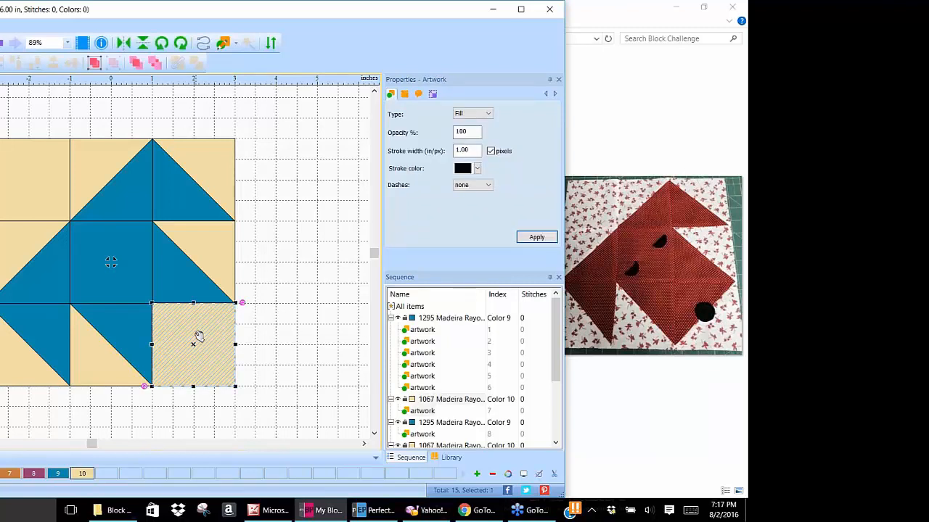
right_click(186, 334)
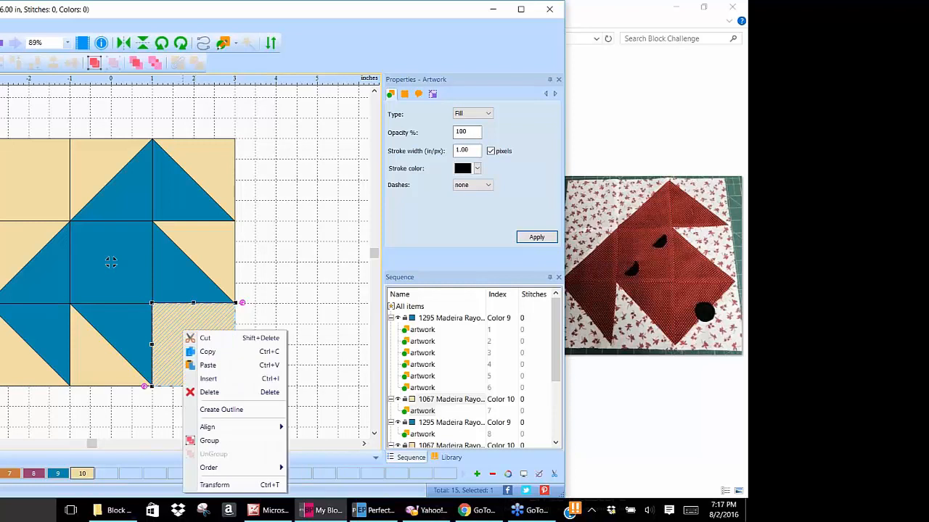
key(Down)
key(Down)
key(Down)
key(Down)
key(Down)
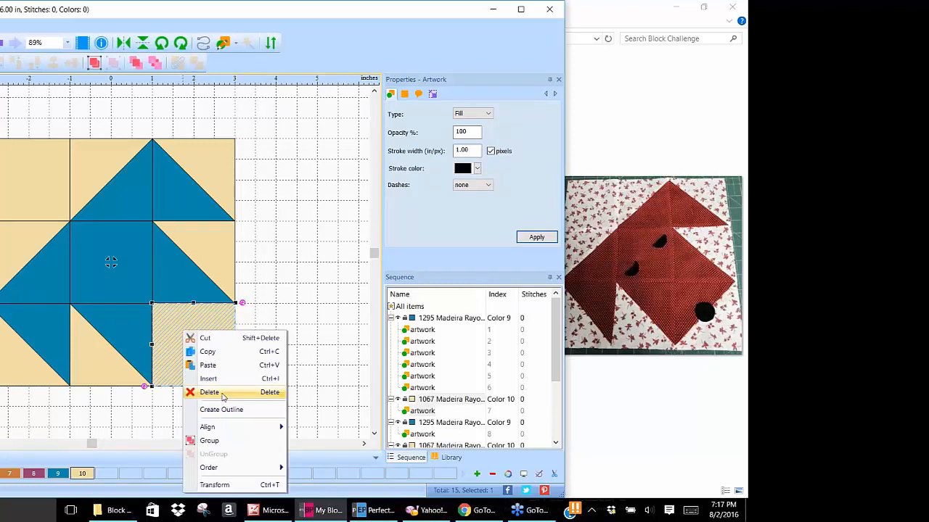
key(Return)
click(111, 262)
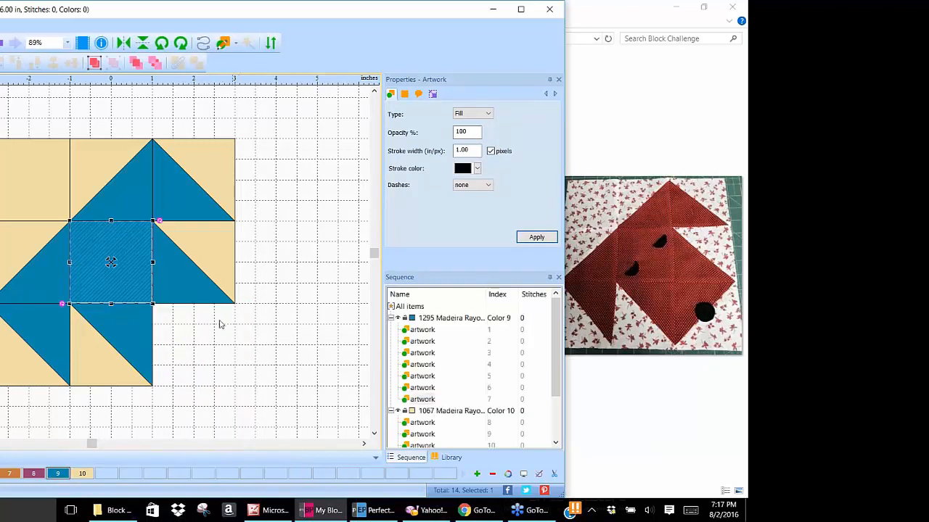
Step: Copy both triangles of the block's middle-right patch and paste the duplicate in place
drag(261, 325, 140, 215)
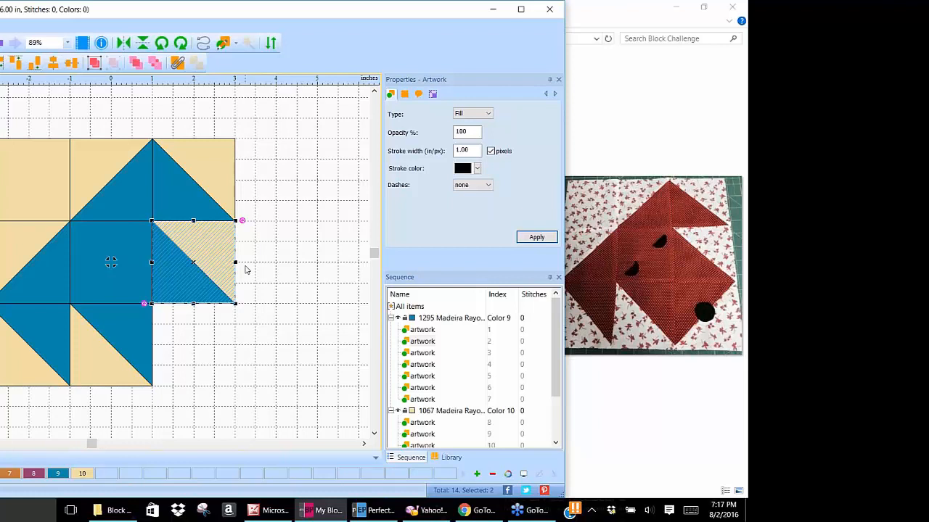
right_click(178, 246)
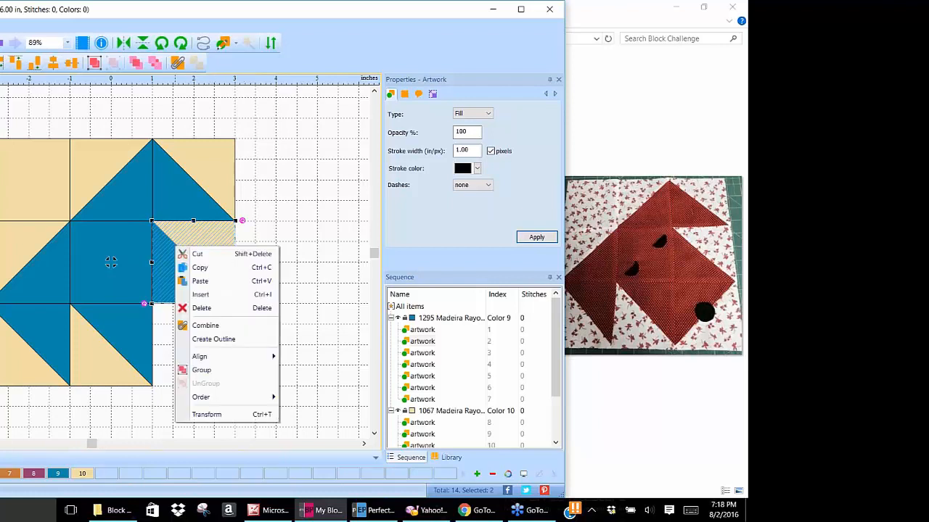
click(209, 269)
right_click(167, 243)
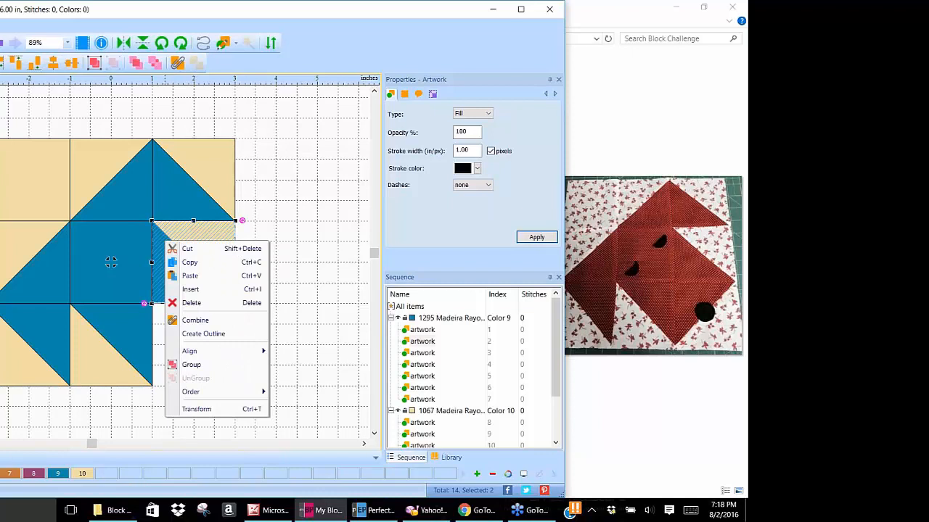
click(225, 282)
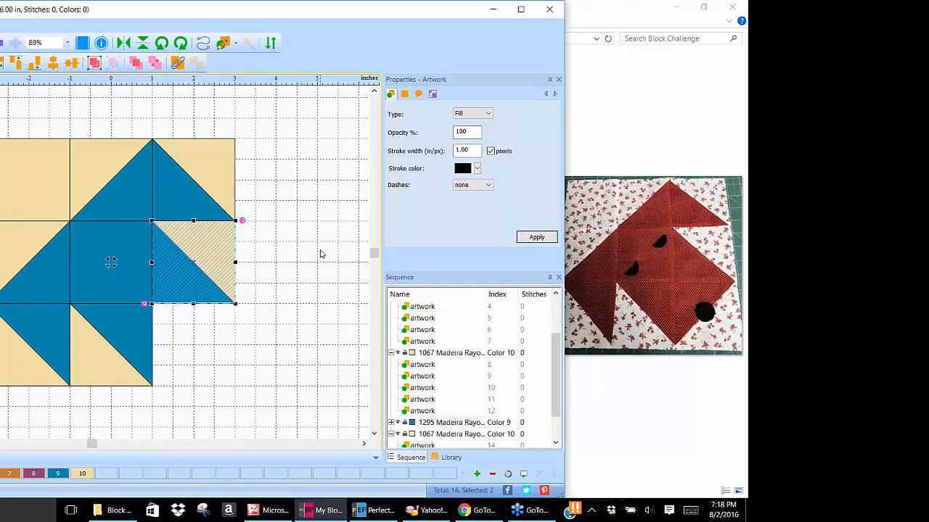
Step: Move the pasted two-triangle patch straight down into the empty lower-right corner, aligning its upper edge flush with the patch above
key(Down)
key(Down)
key(Down)
key(Down)
key(Down)
key(Down)
key(Down)
key(Down)
key(Down)
key(Down)
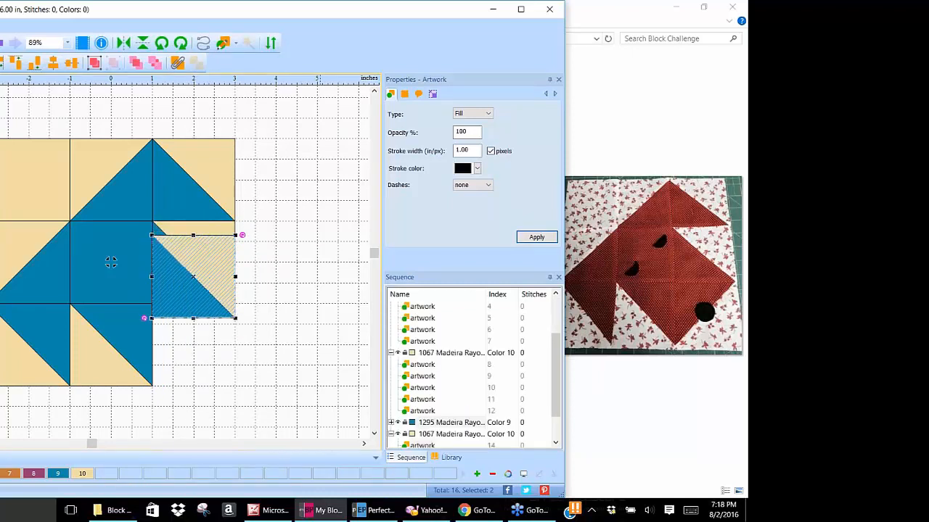
key(Down)
key(Down)
key(Down)
key(Down)
key(Down)
key(Down)
key(Down)
key(Down)
key(Down)
key(Down)
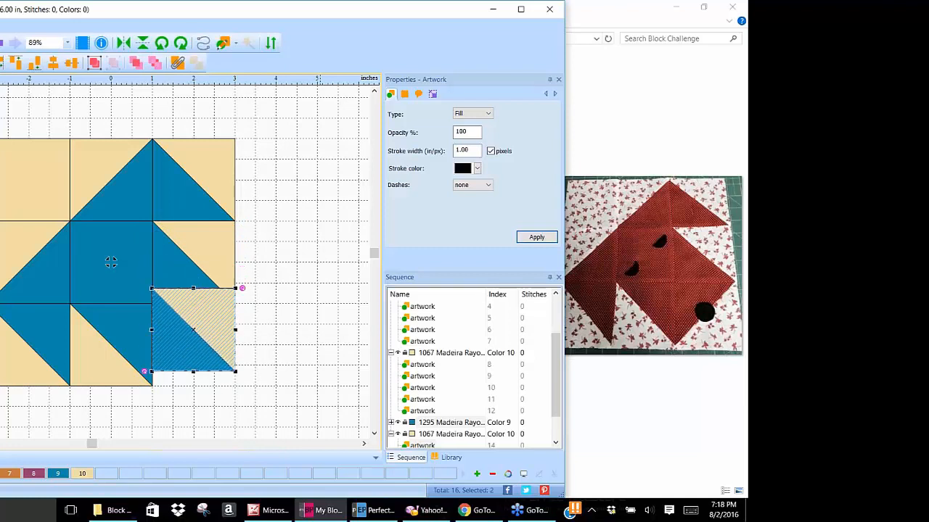
key(Down)
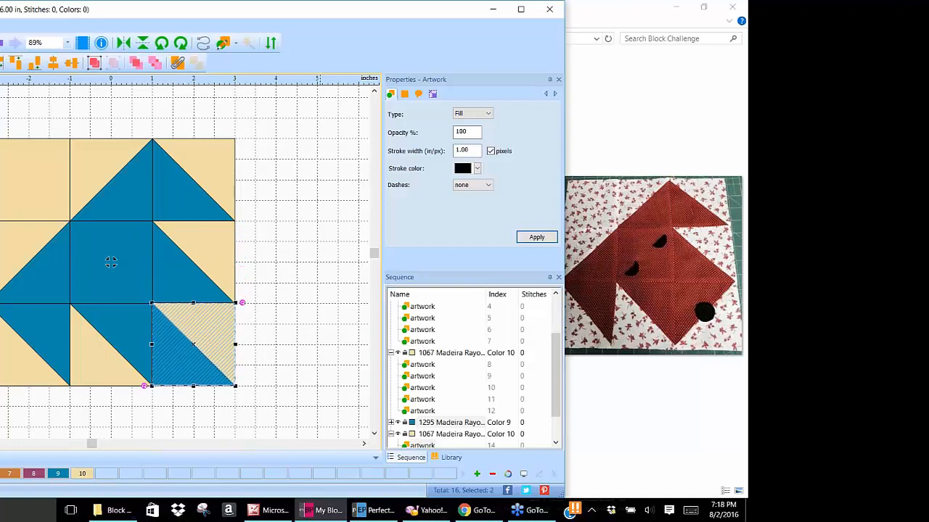
key(Down)
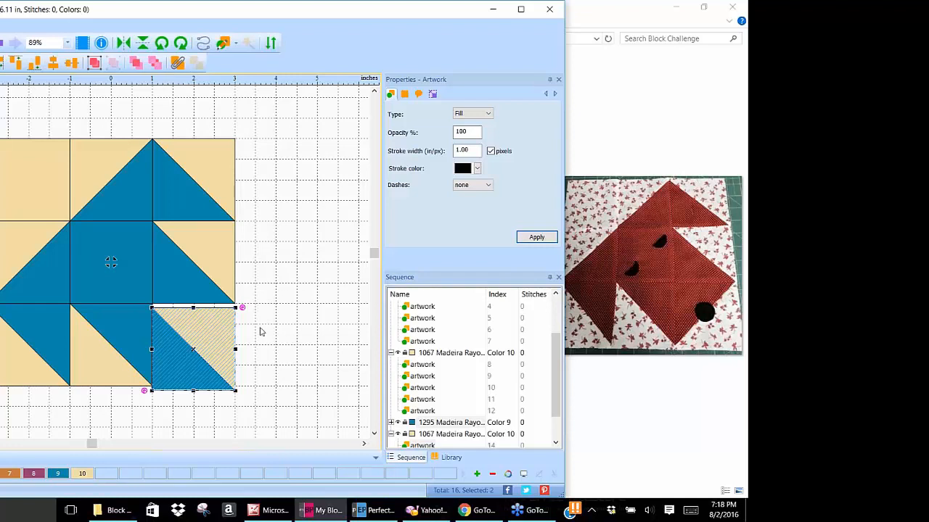
scroll(268, 309, up, 4)
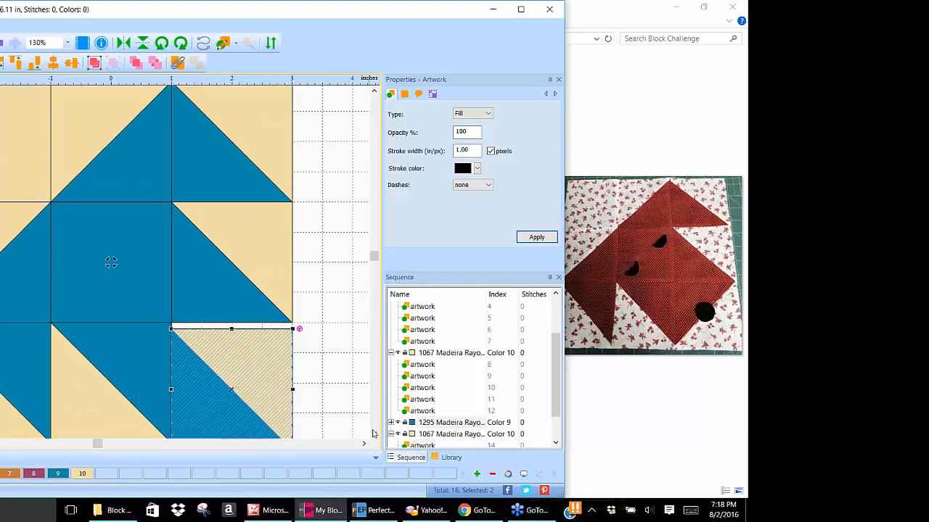
click(364, 445)
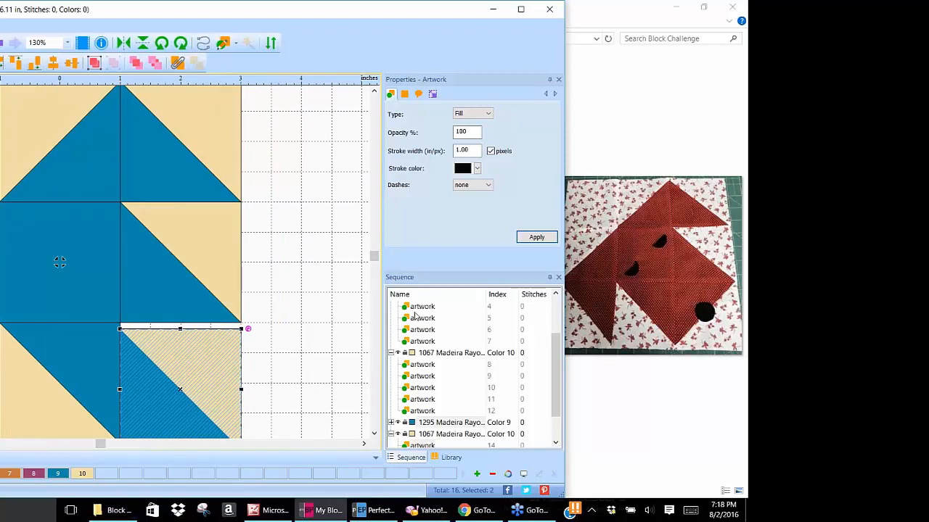
key(Up)
key(Up)
key(Up)
key(Up)
key(Up)
key(Up)
key(Up)
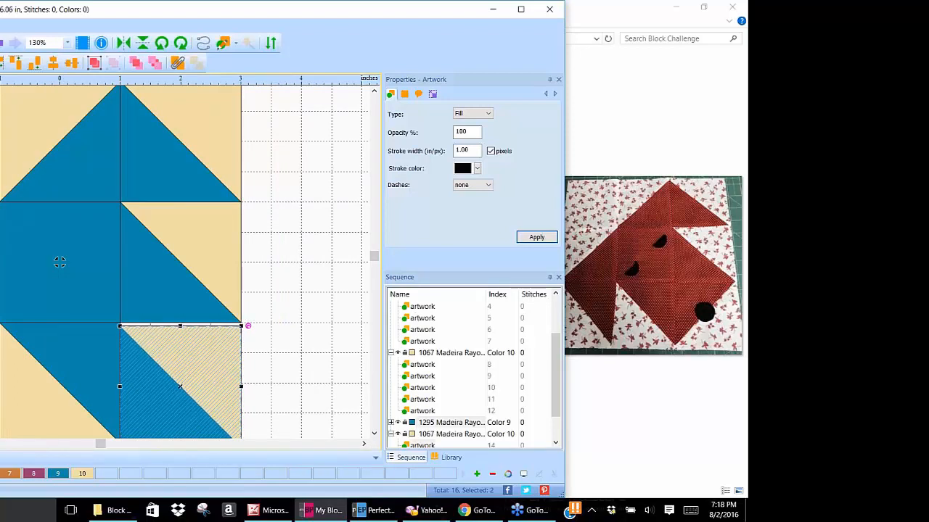
key(Up)
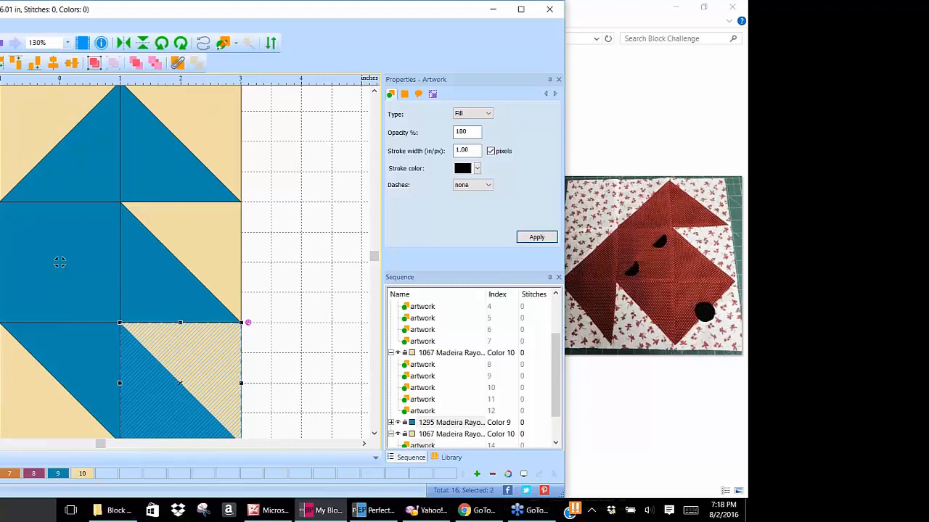
click(330, 265)
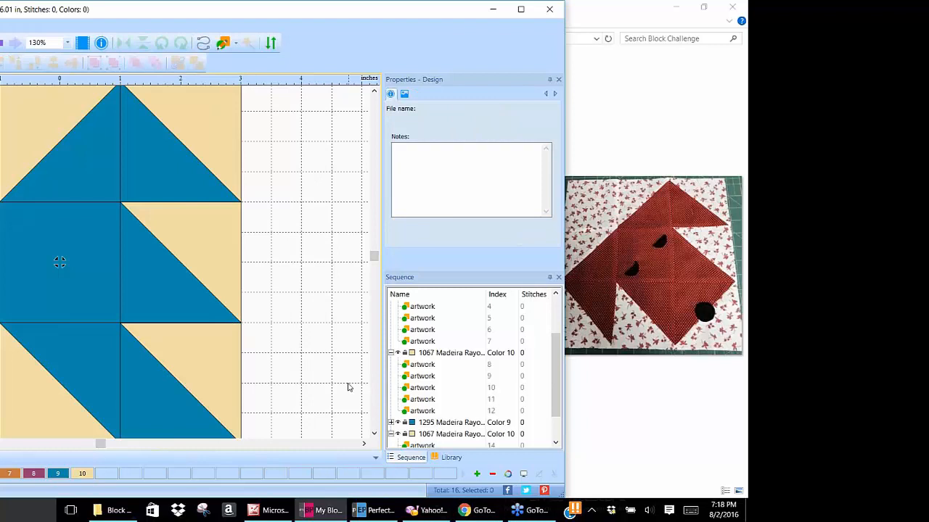
Step: Rotate the block's lower-right patch a quarter turn clockwise so its blue triangle points toward the bottom center of the block
scroll(346, 386, down, 1)
mouse_move(246, 428)
mouse_down()
mouse_move(182, 394)
mouse_move(87, 296)
mouse_up()
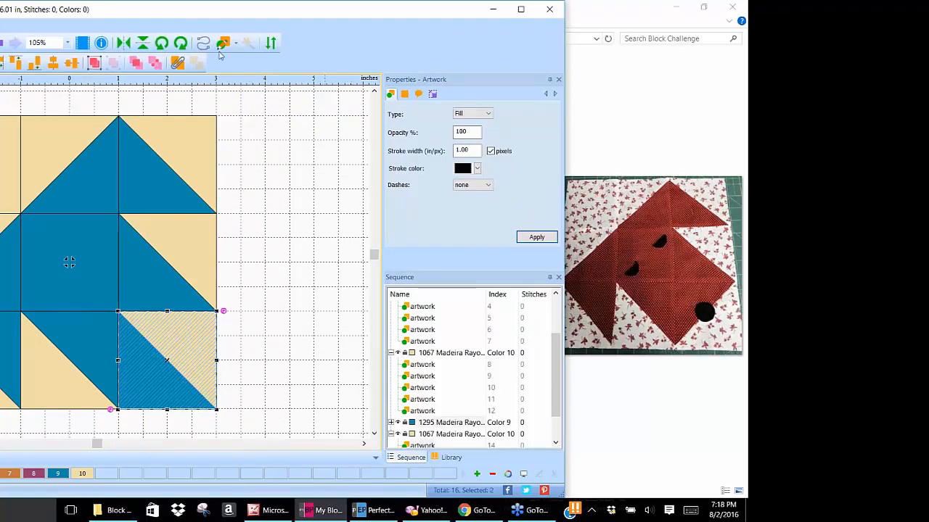
click(180, 44)
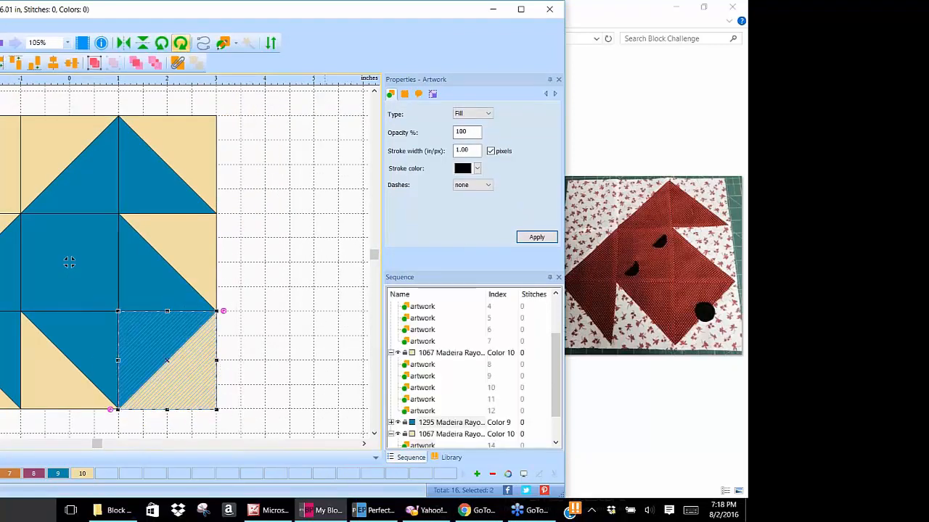
click(308, 296)
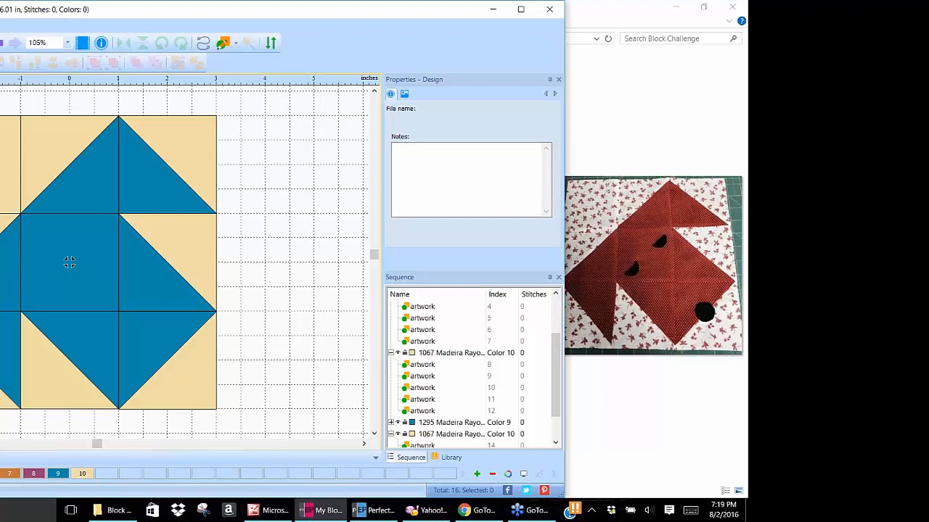
Step: Select the entire puppy block, auto-build its piecing for X_hoop, and sort the patch numbers
drag(2, 99, 247, 429)
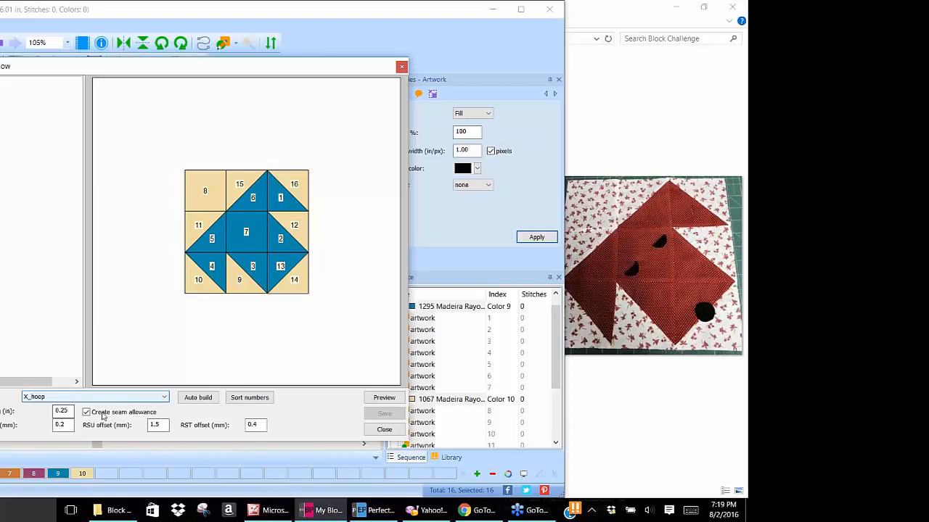
click(193, 400)
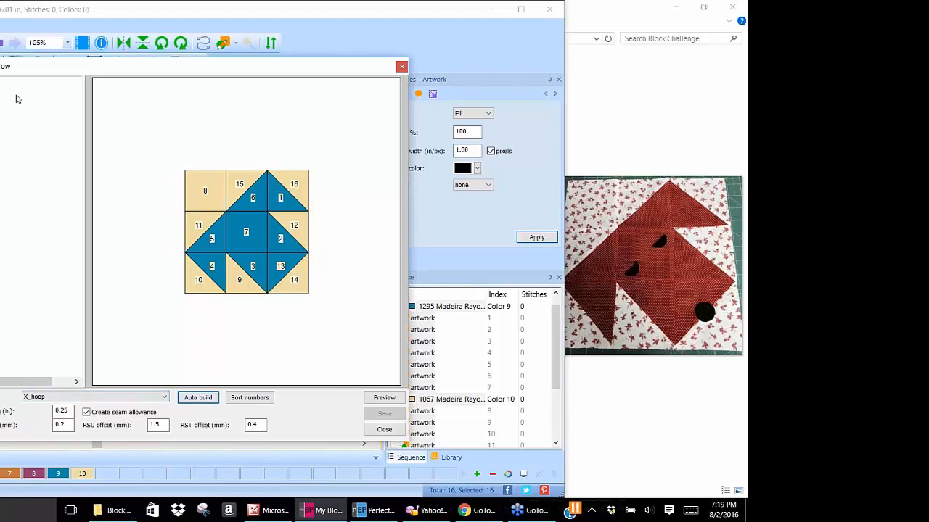
click(252, 400)
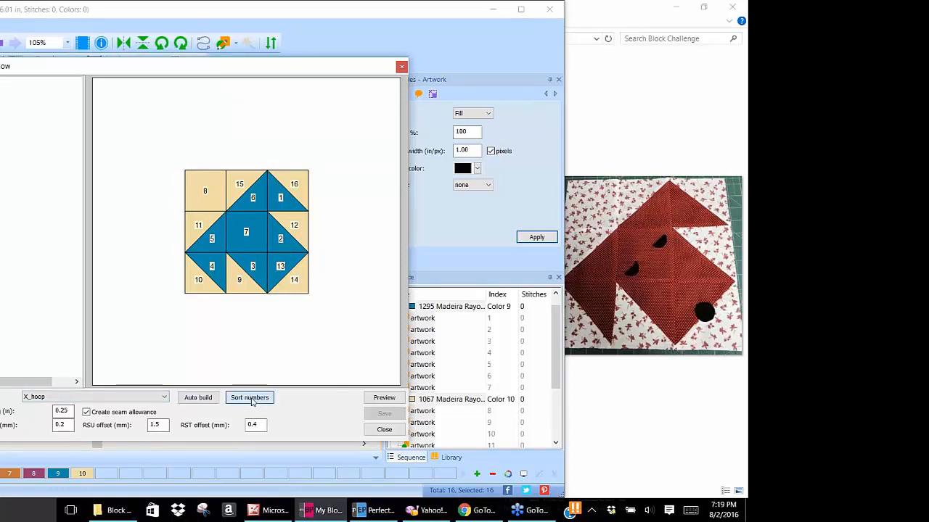
click(222, 288)
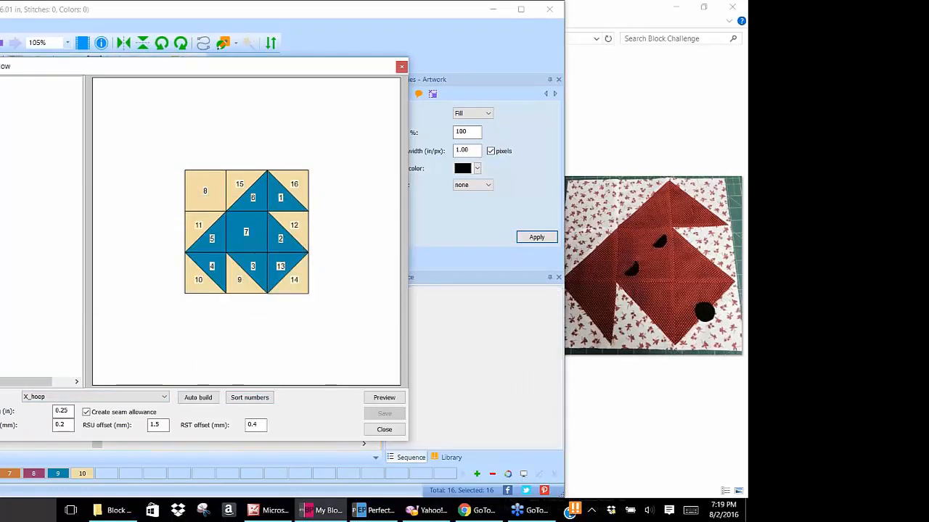
Step: Preview the generated piecing designs, examine the second design's seam layout, and close the build window
click(382, 399)
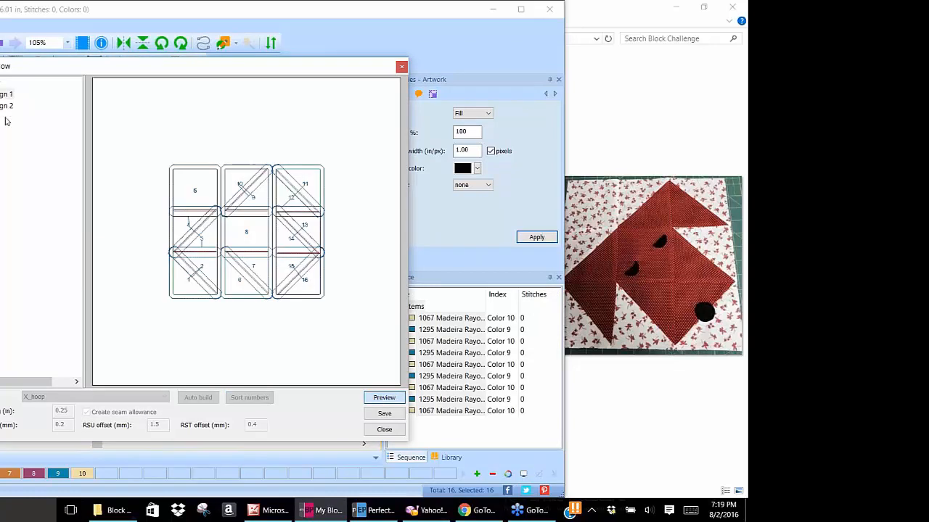
click(6, 107)
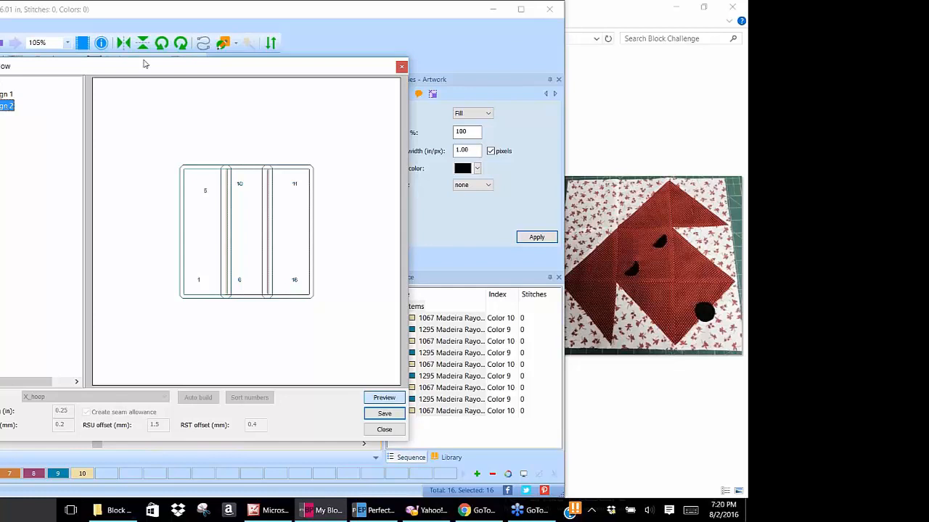
click(401, 66)
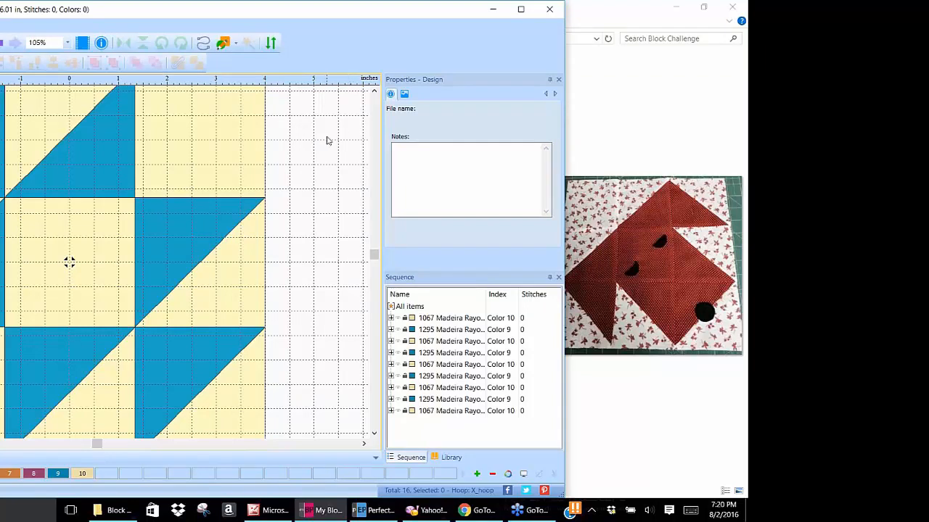
Step: Switch to the Block Challenge folder, preview 2_hunterstar.BMP, then return to the empty quilt design and narrow its window to reveal the reference
scroll(325, 148, down, 1)
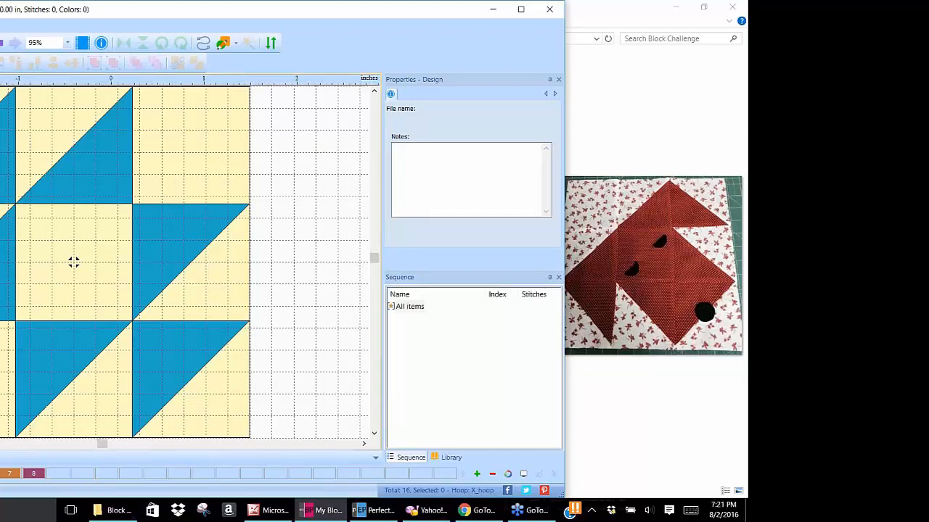
click(627, 136)
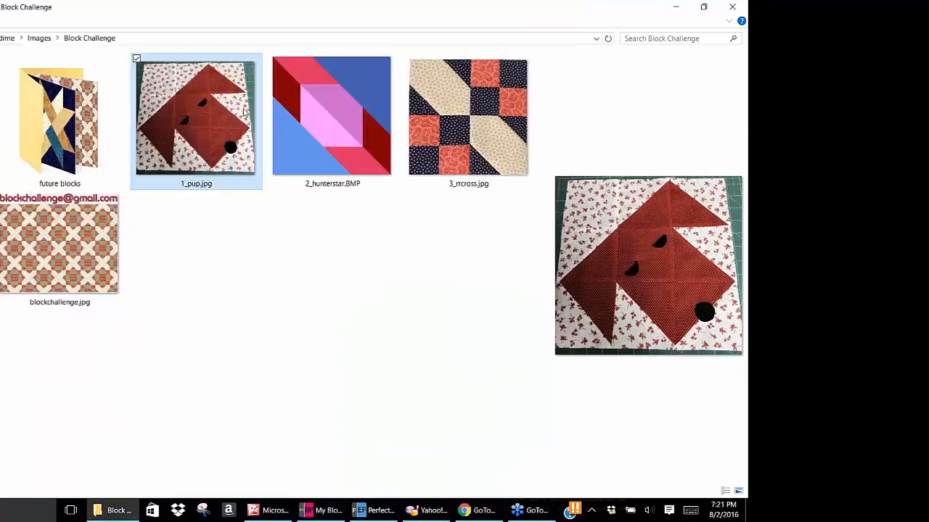
click(302, 66)
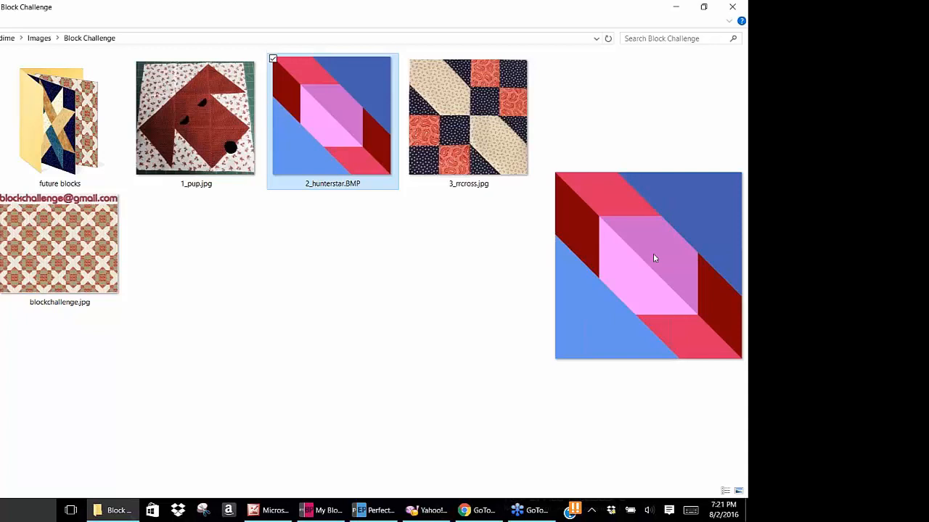
click(320, 511)
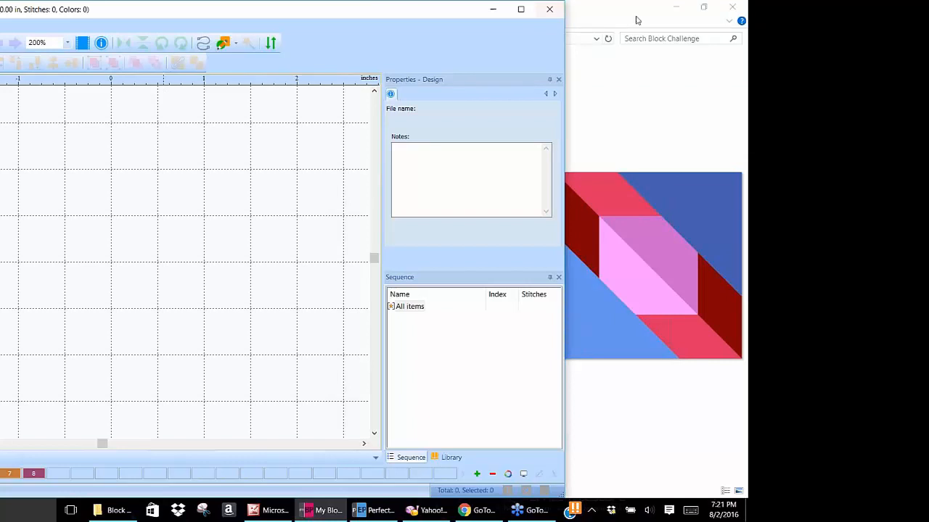
drag(564, 54, 552, 52)
drag(551, 52, 553, 52)
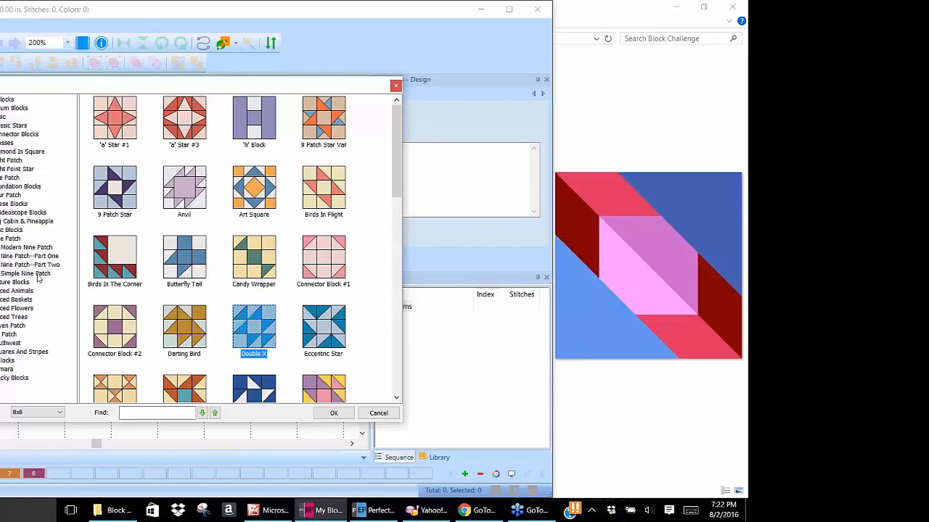
Step: Search the block library for "spinning" and insert the Spinning Star #2 block at 6x6
click(148, 413)
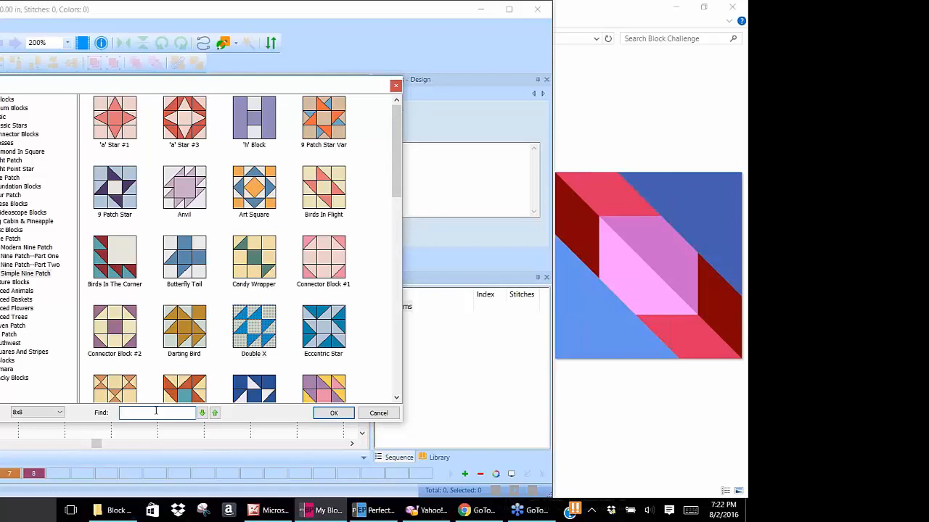
text(spinning)
click(202, 413)
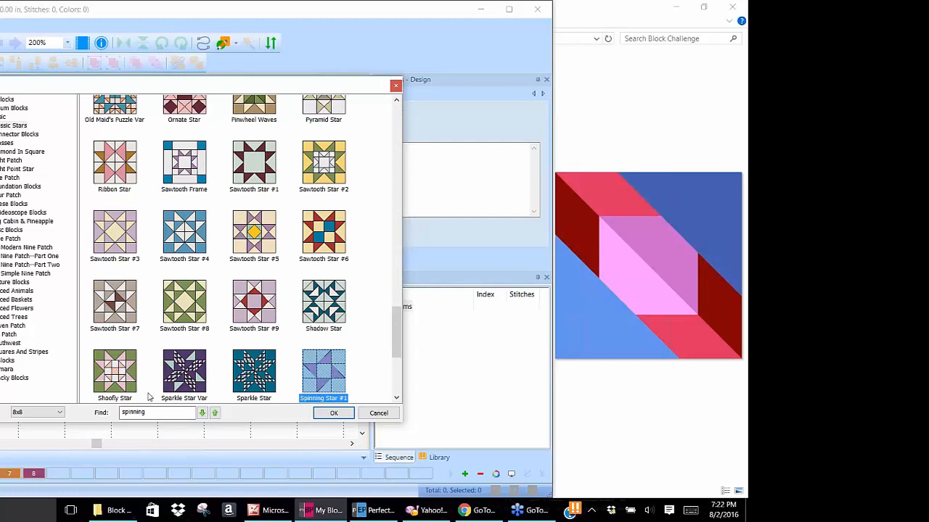
click(203, 412)
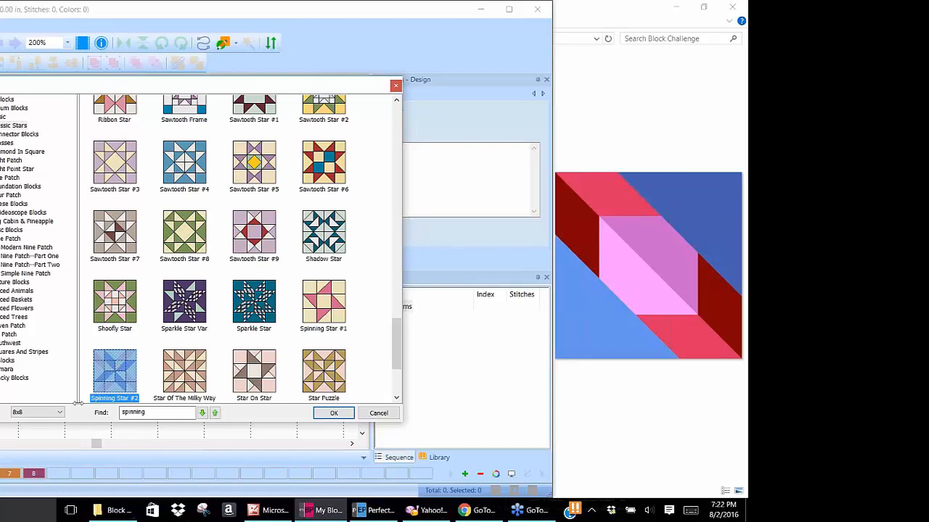
click(61, 412)
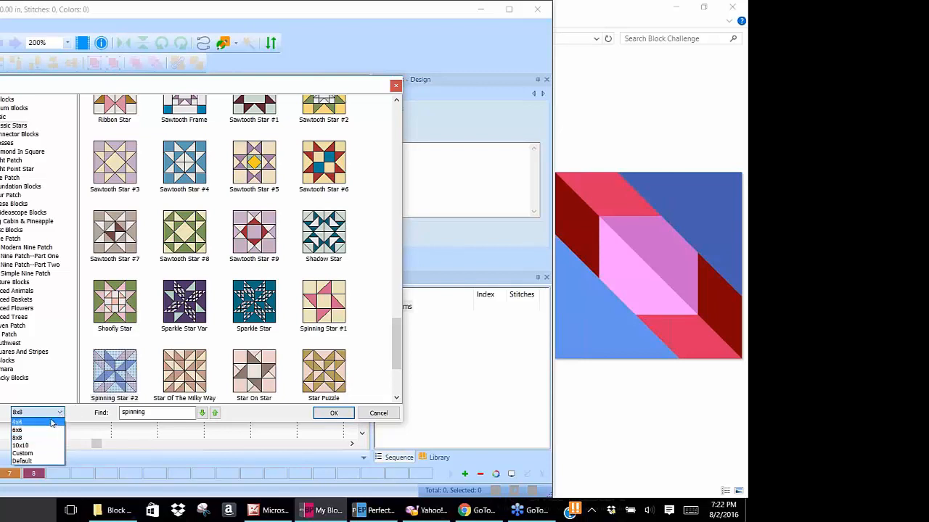
click(52, 431)
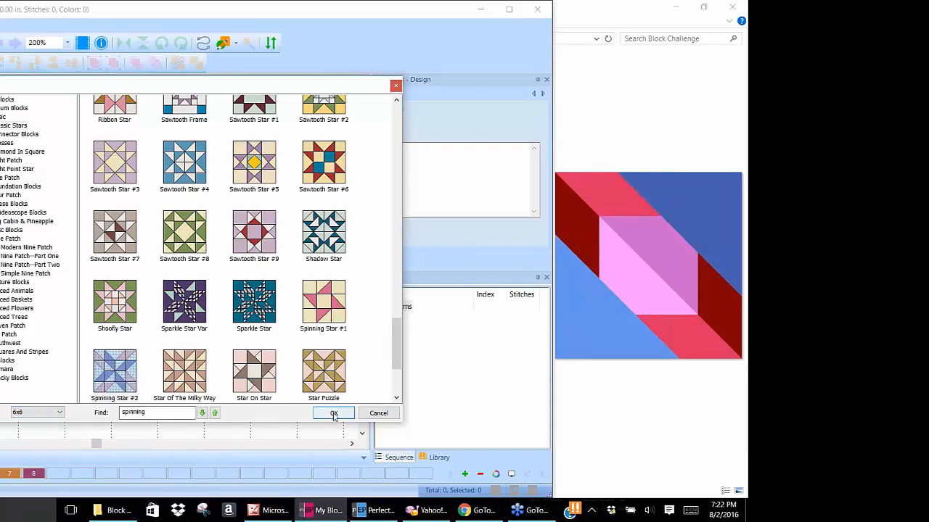
click(334, 414)
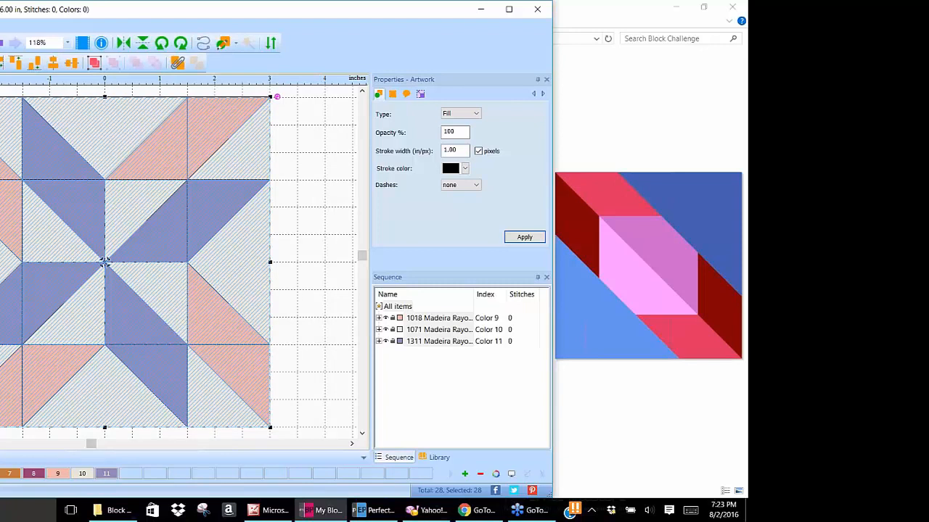
Step: Recolor the two pink triangles along the upper part of the block's left edge to 1184 Cardinal and combine them into one piece
click(105, 263)
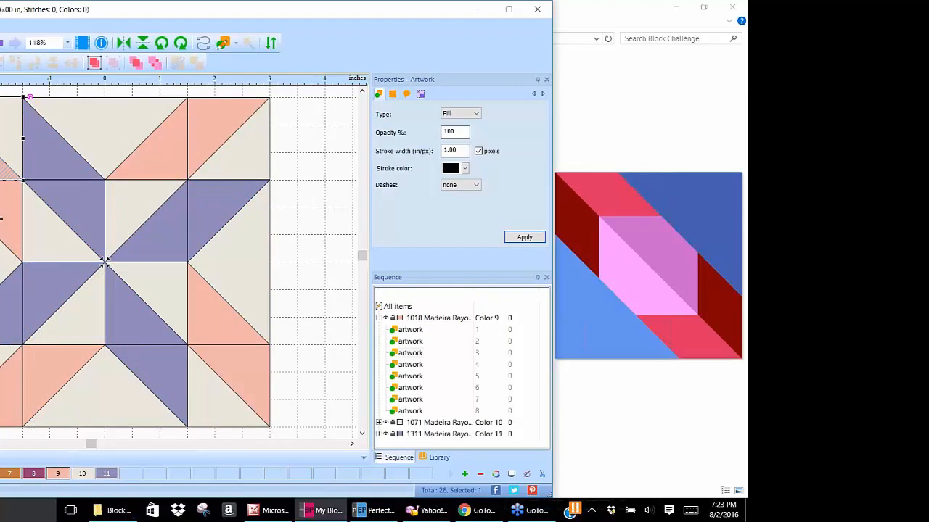
shift+click(105, 262)
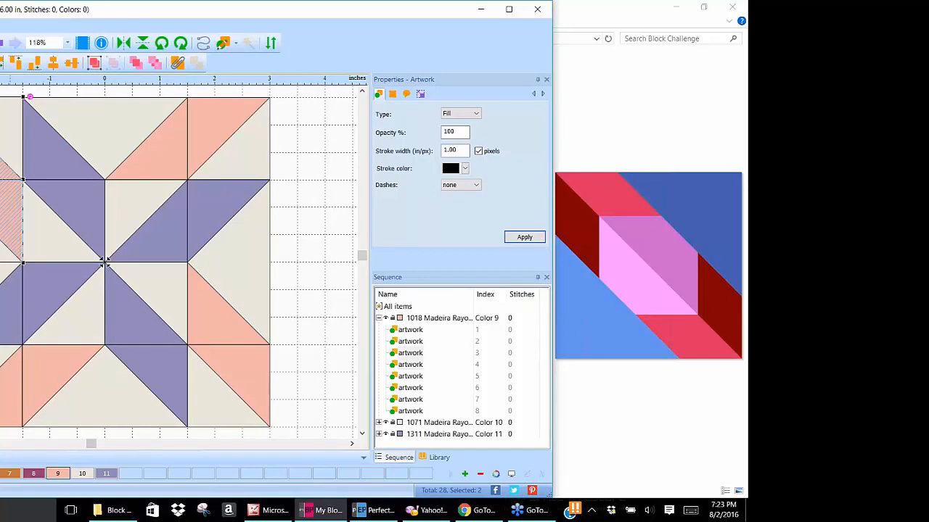
double_click(1, 473)
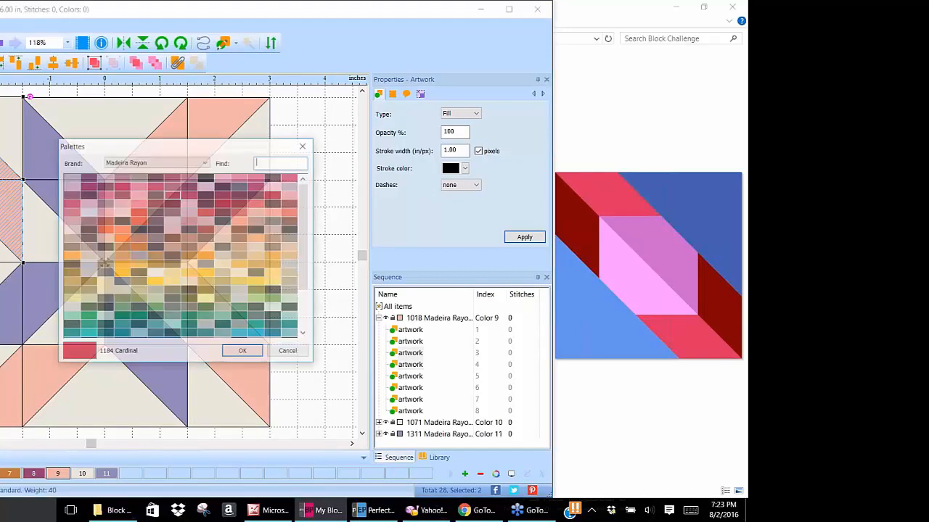
click(304, 146)
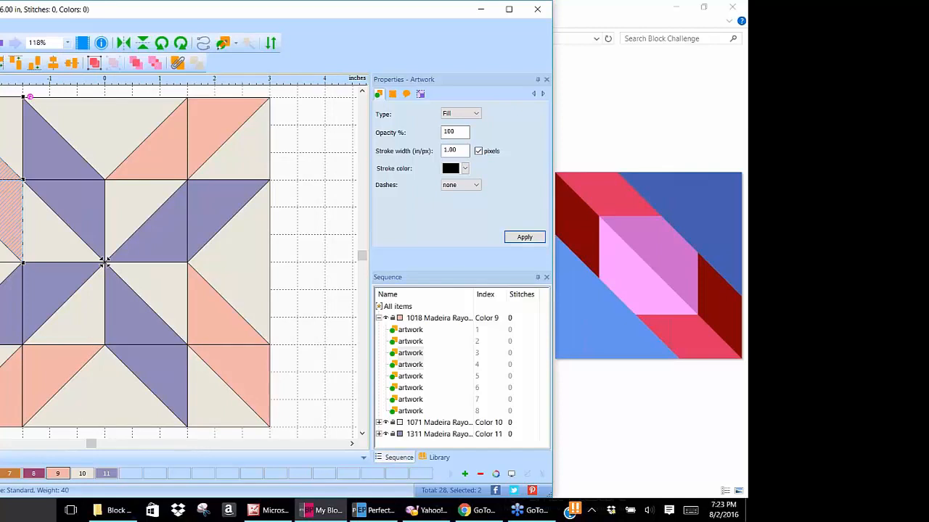
click(4, 474)
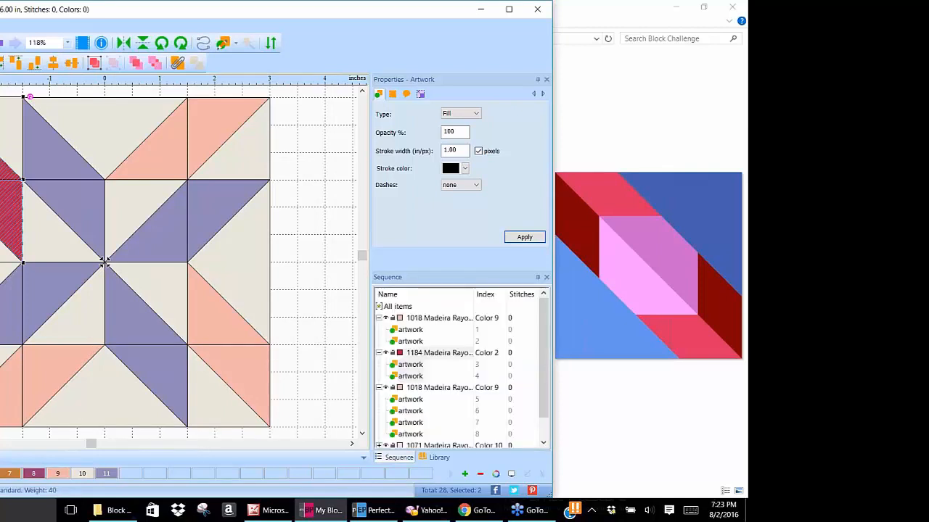
click(178, 64)
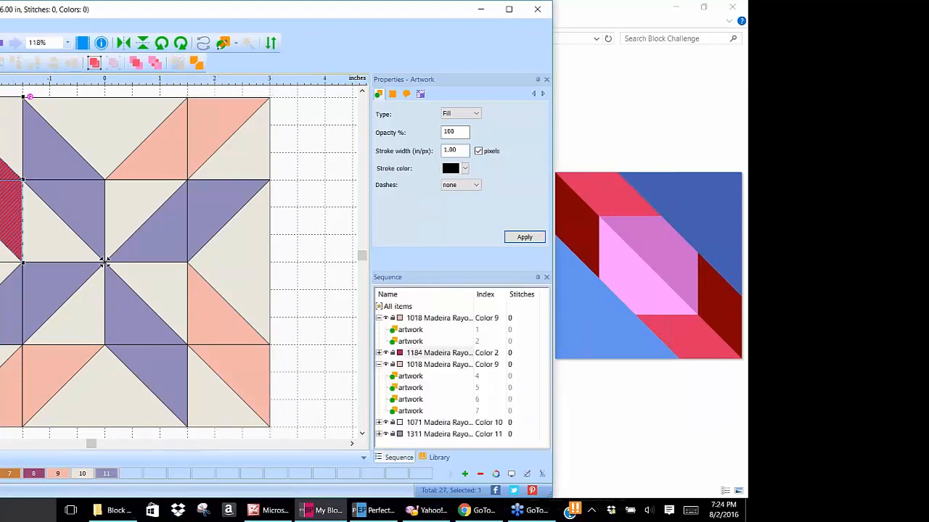
Step: Recolor the top-left cream triangle and adjoining purple triangle to 1107 Coral Pink, and combine them into one piece
click(6, 125)
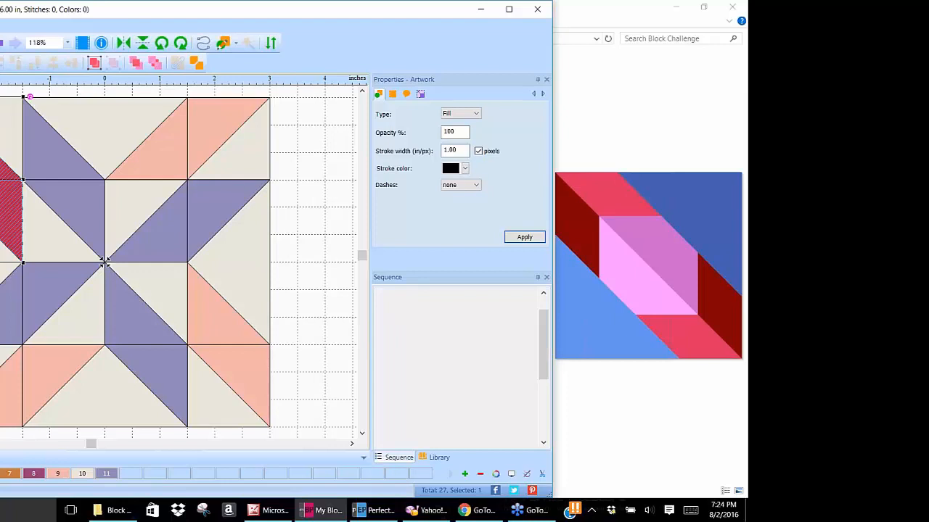
shift+click(49, 143)
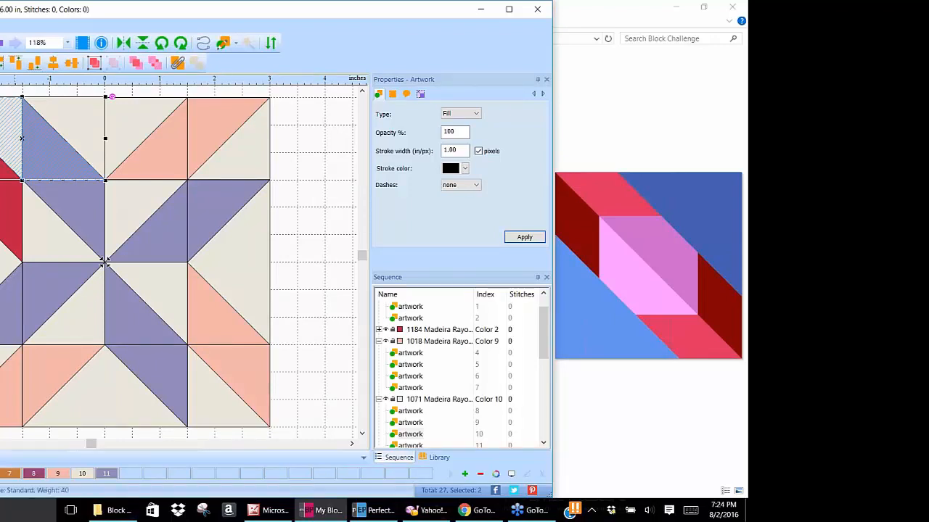
double_click(0, 474)
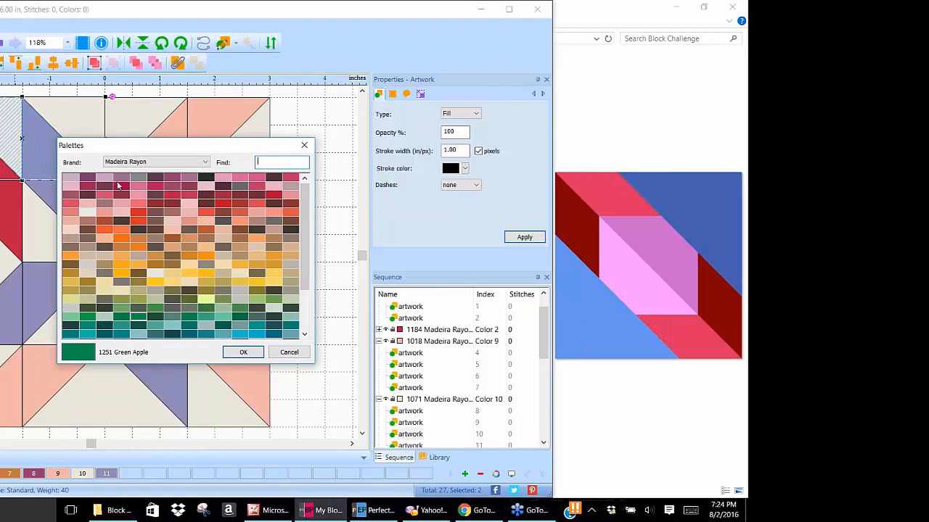
click(155, 188)
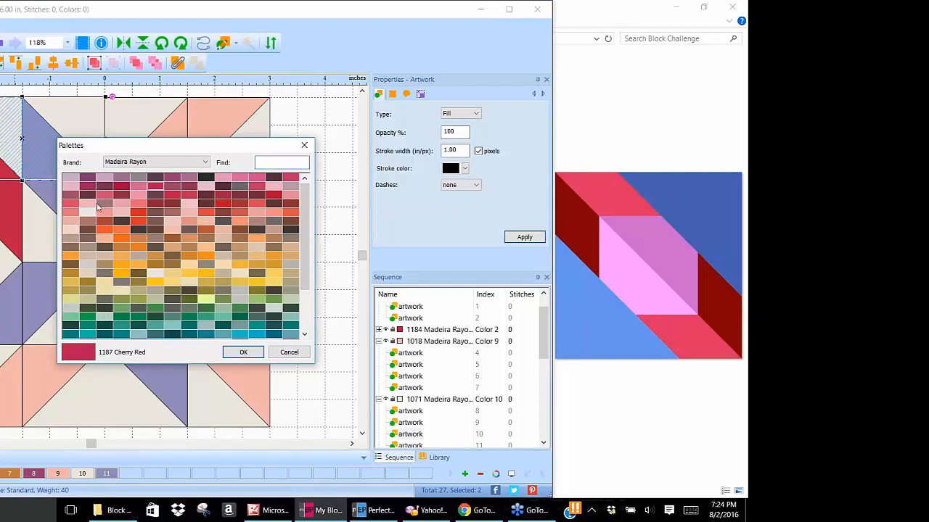
click(138, 210)
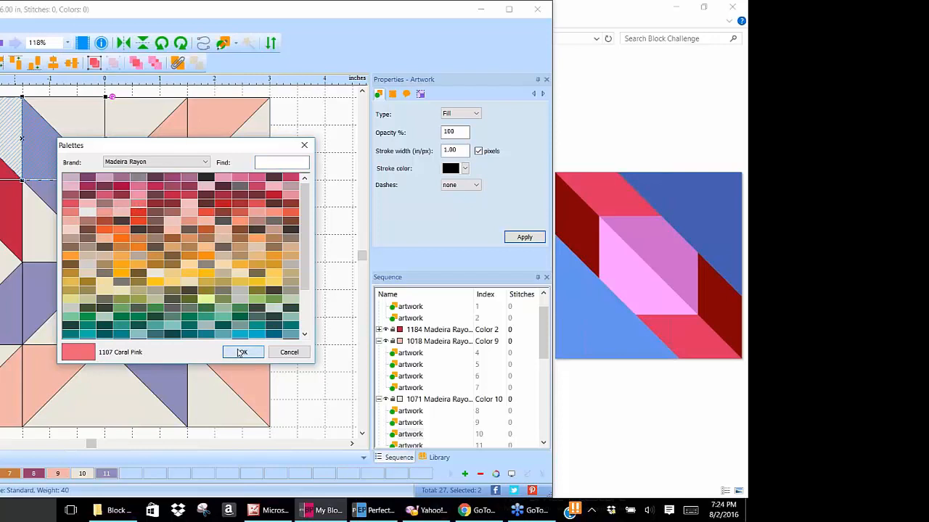
click(239, 353)
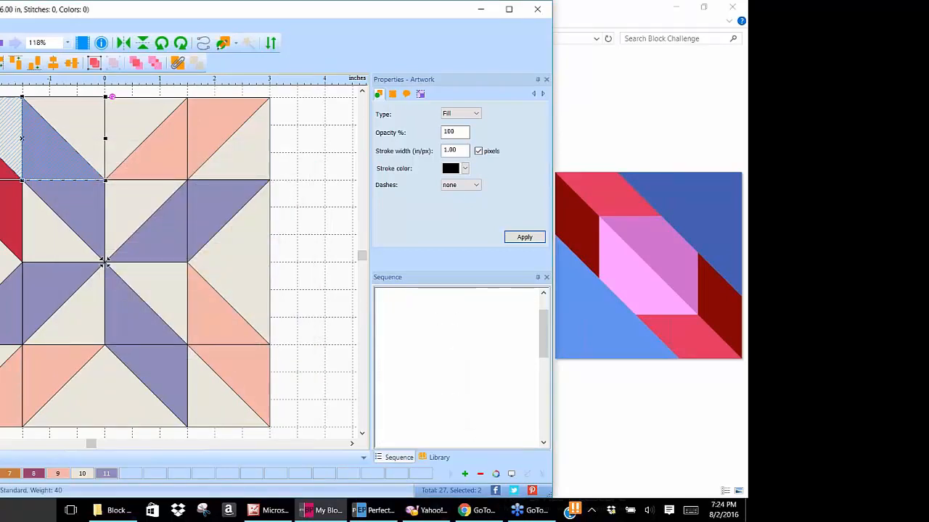
click(178, 62)
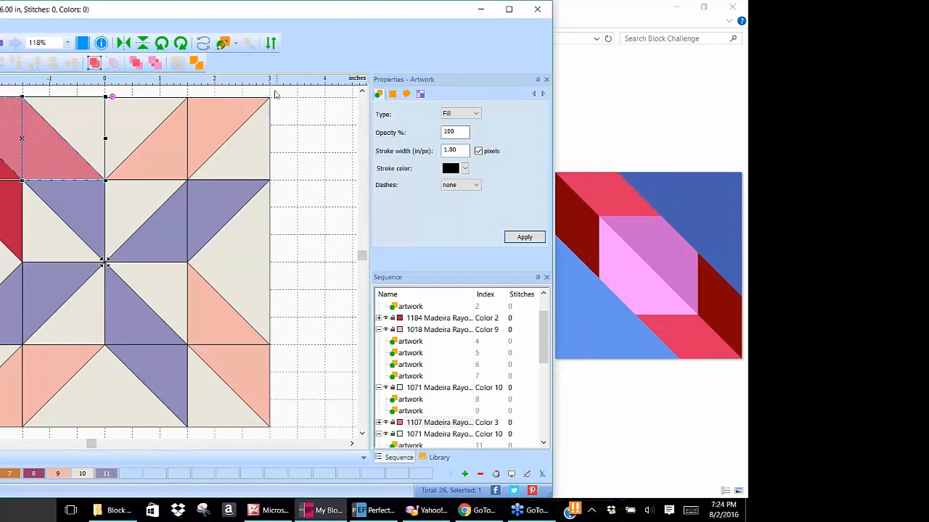
click(305, 225)
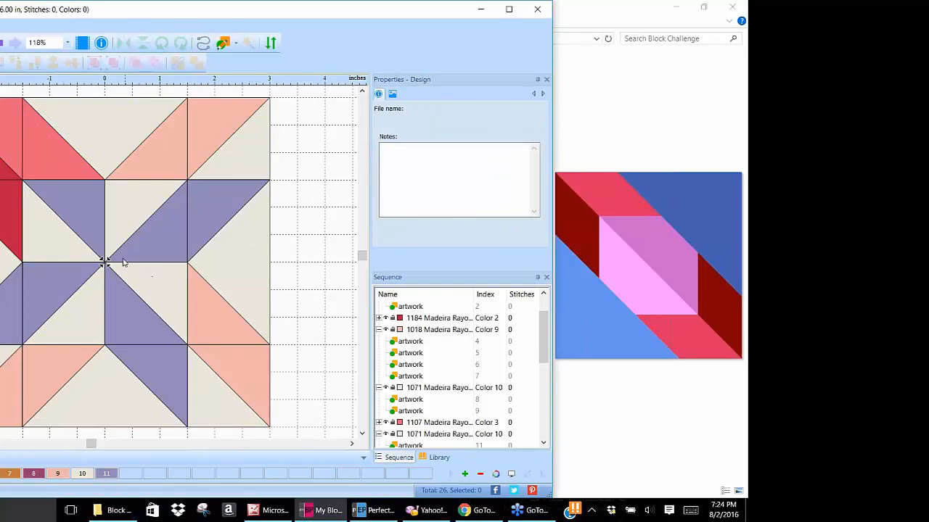
Step: Combine the two pink triangles along the lower part of the block's right edge and recolor the piece to 1184 Cardinal
click(242, 363)
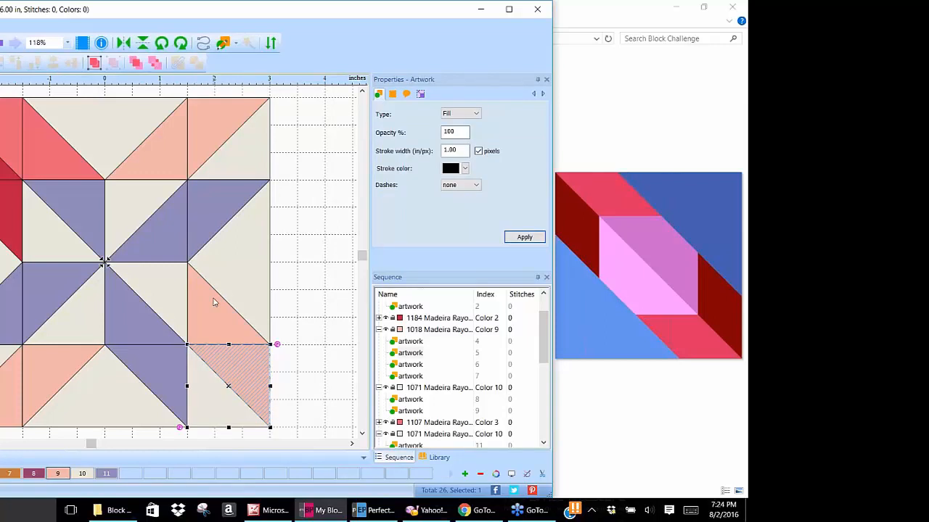
shift+click(213, 302)
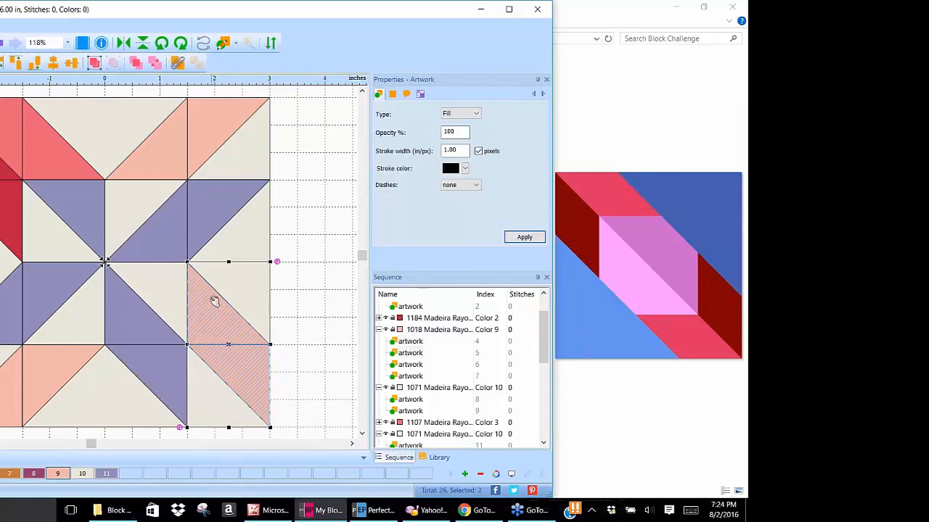
click(177, 62)
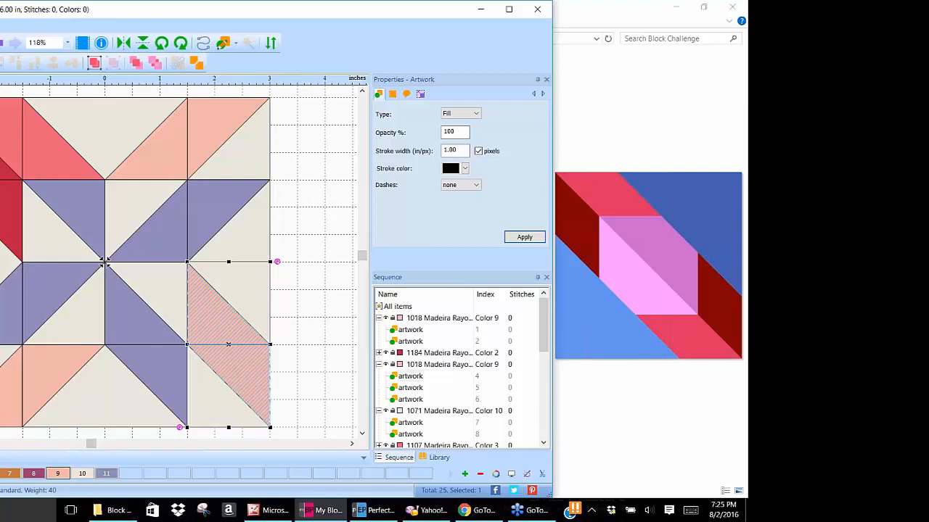
click(0, 474)
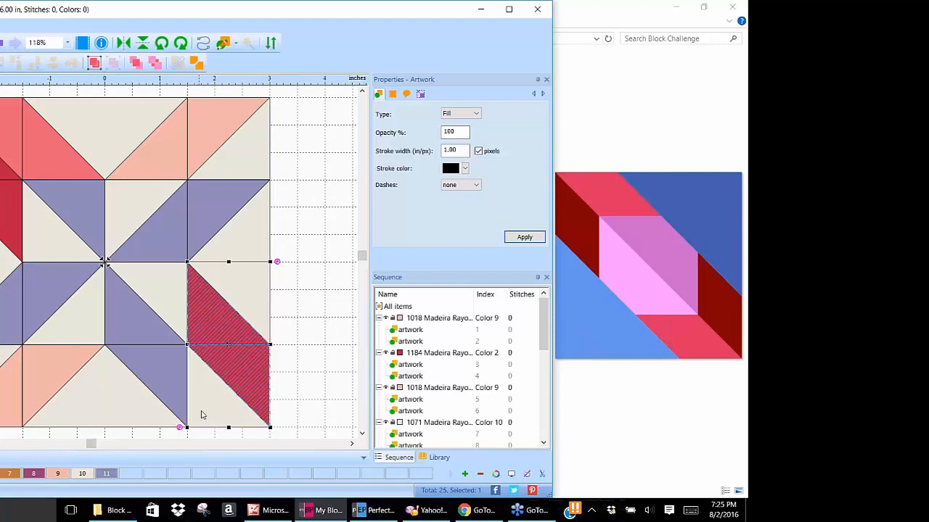
Step: Combine the bottom-right cream triangle with the adjoining purple triangle and recolor the piece to 1107 Coral Pink
click(204, 403)
ctrl+click(166, 371)
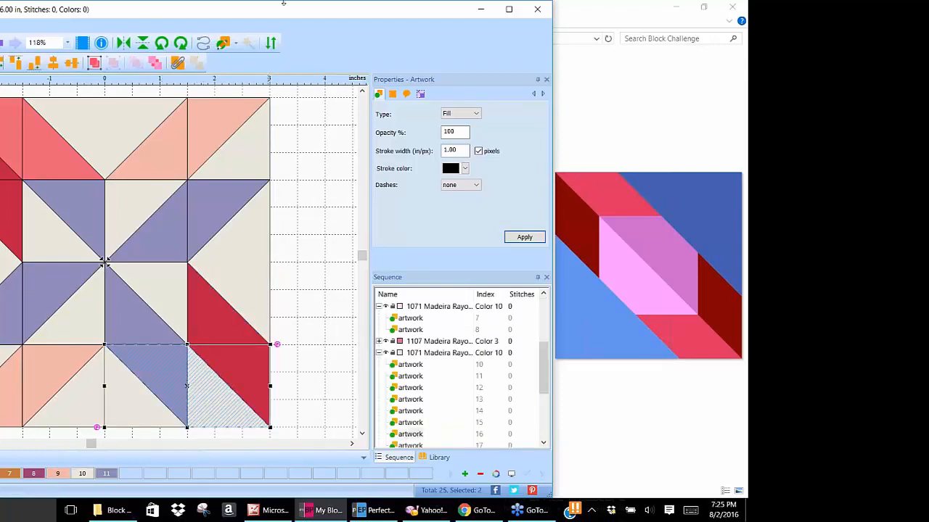
click(178, 63)
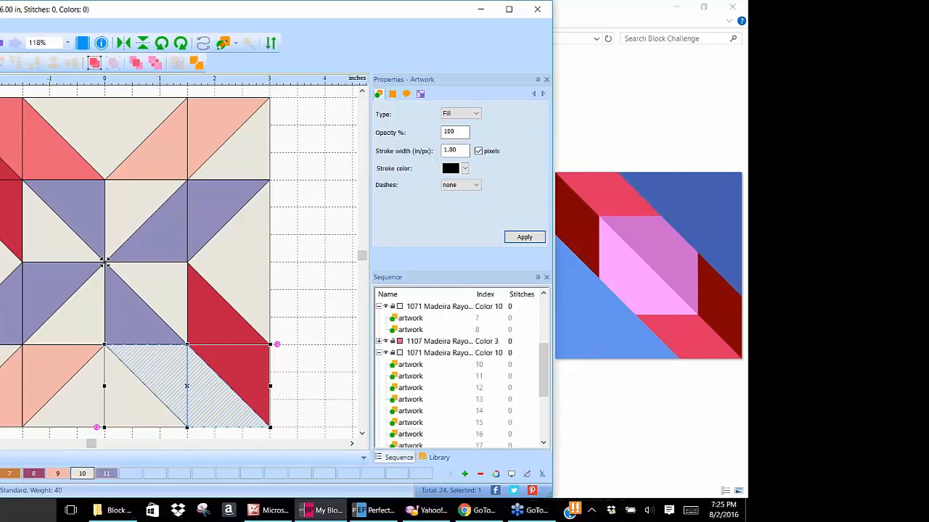
click(0, 474)
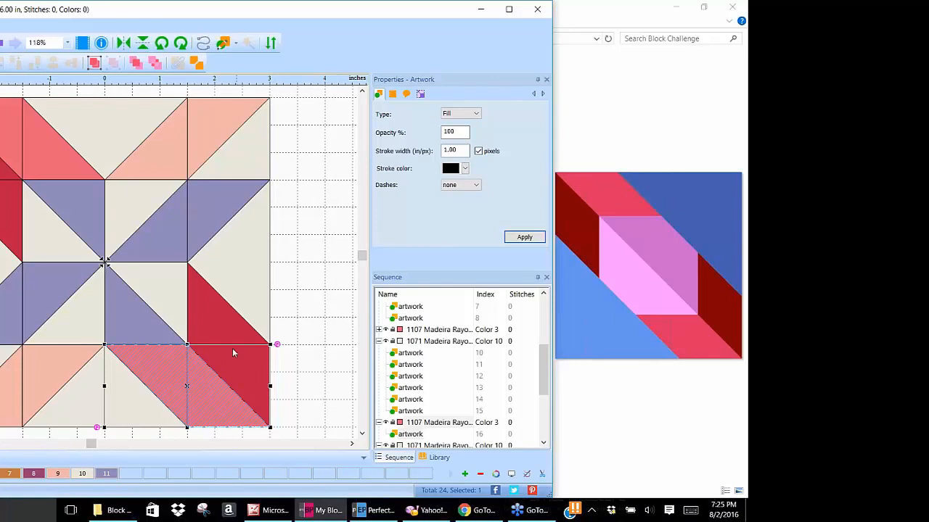
click(348, 326)
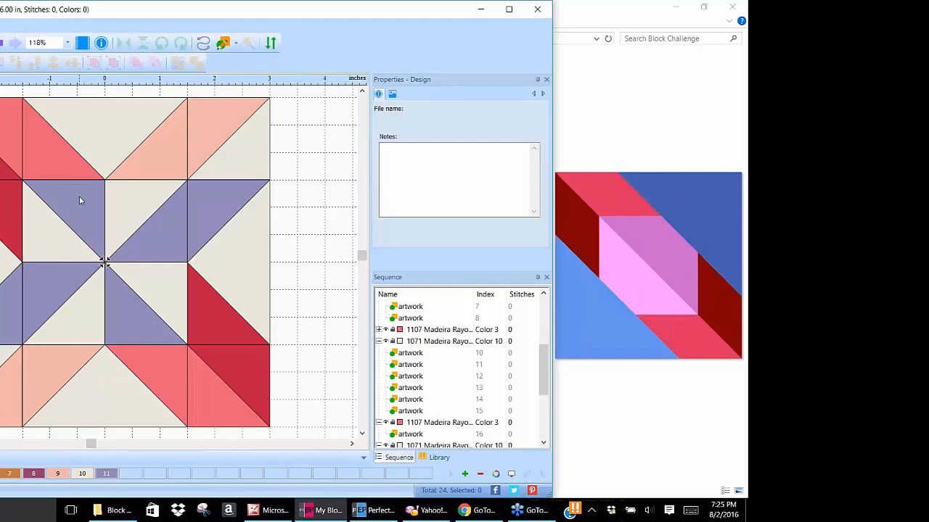
Step: Rotate the center's upper-right and lower-left two-triangle squares clockwise so their diagonals run from upper left to lower right
click(120, 193)
shift+click(168, 239)
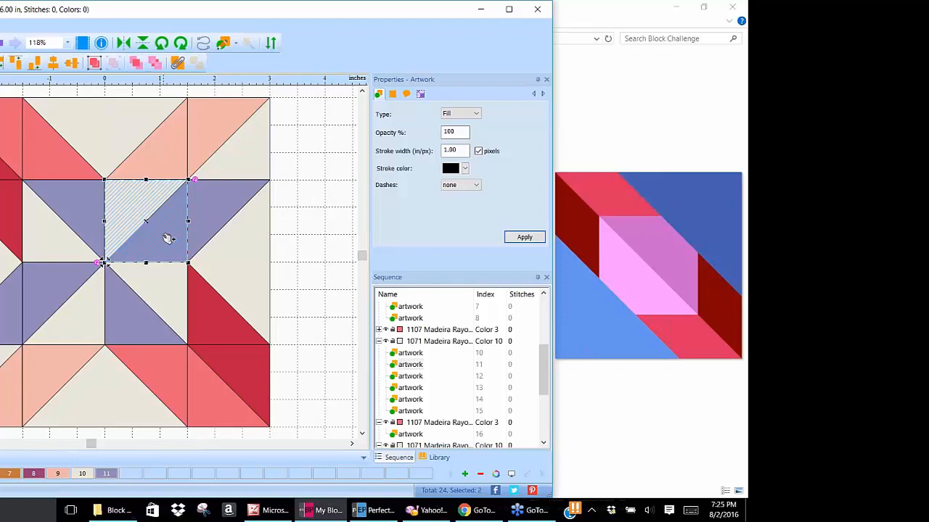
click(183, 44)
click(183, 44)
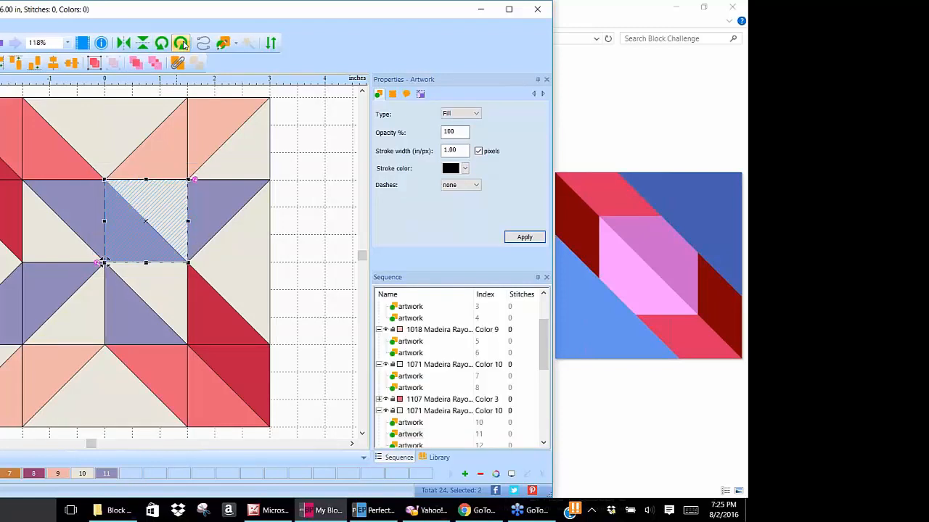
click(46, 288)
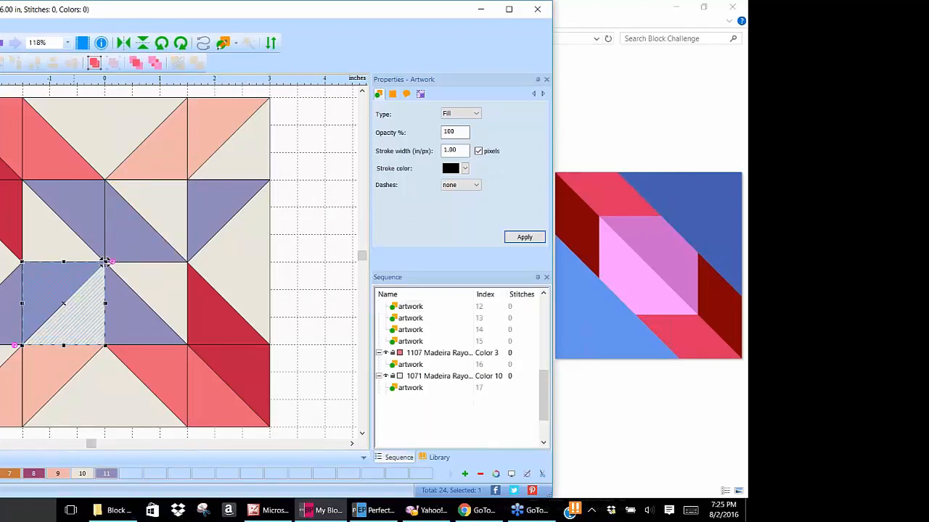
click(182, 45)
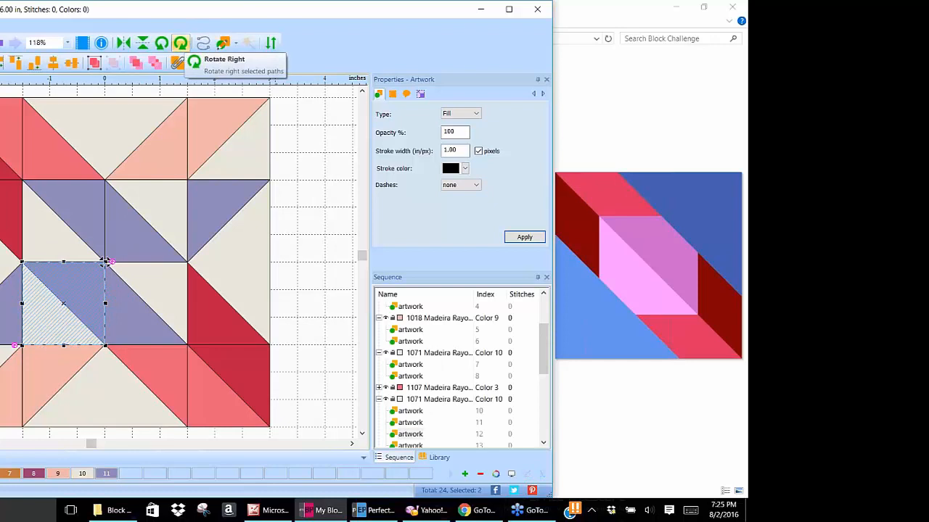
Step: Rotate the center's lower-right square so its purple triangle faces upper right and its cream triangle faces lower left
click(132, 306)
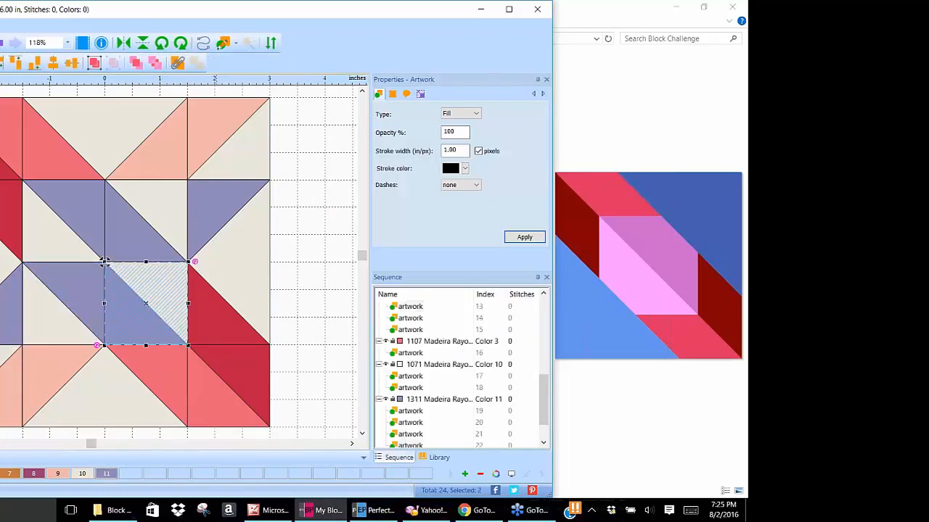
click(180, 44)
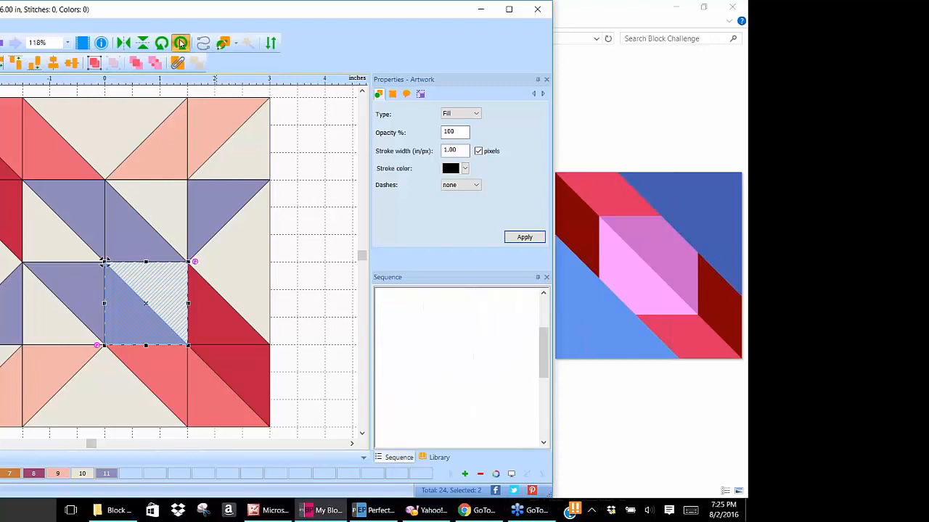
click(181, 44)
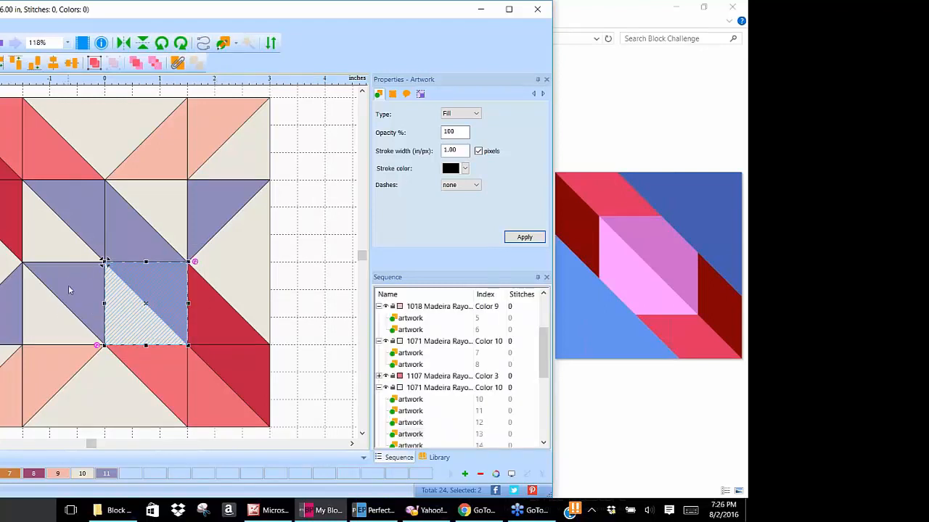
Step: Rotate the center's lower-left square so its cream triangle faces upper right and its purple triangle faces lower left
click(73, 280)
ctrl+click(51, 314)
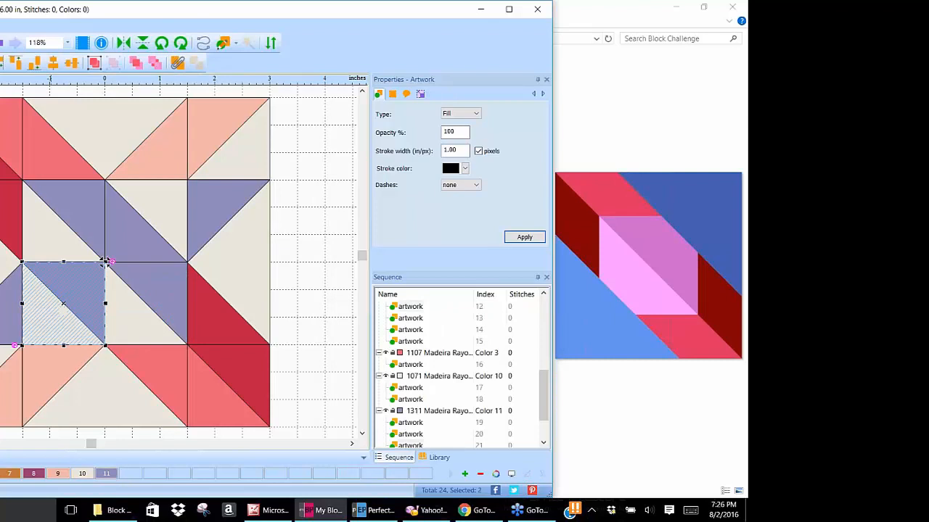
click(180, 42)
click(180, 43)
click(180, 42)
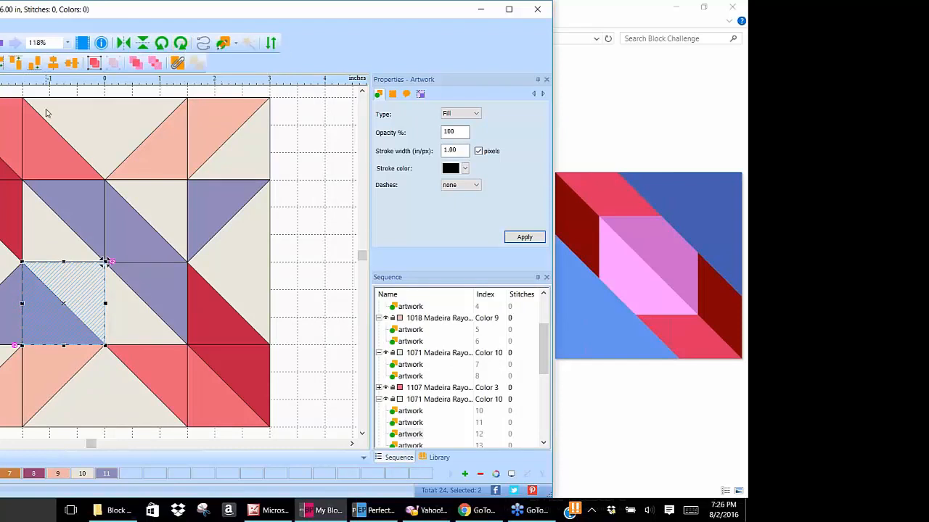
click(322, 222)
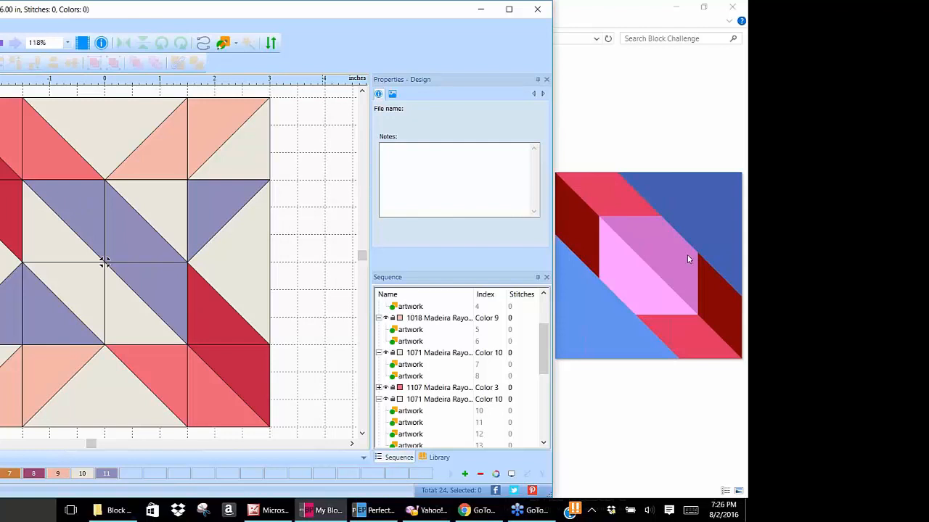
Step: Recolor the three purple triangles forming the center's diagonal band to Madeira Rayon 1309 Candy Floss and combine them into one piece
click(87, 204)
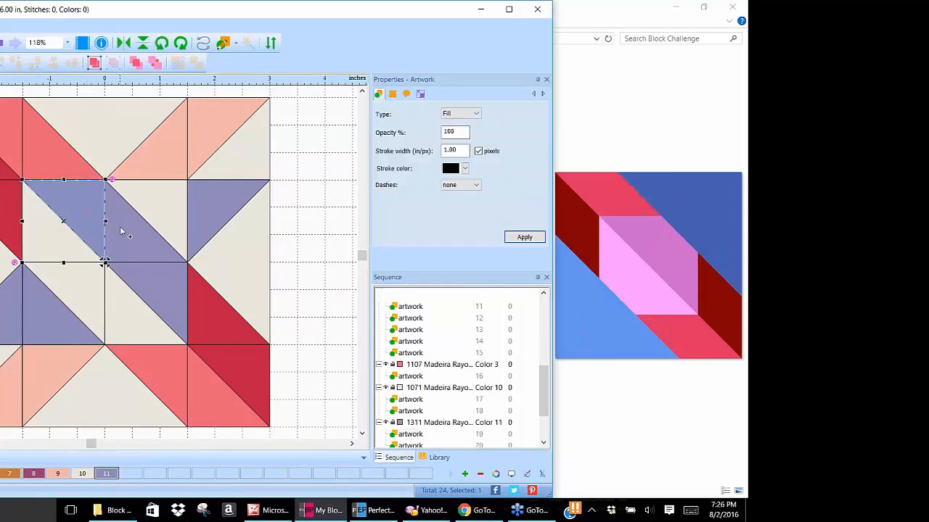
shift+click(134, 247)
shift+click(151, 290)
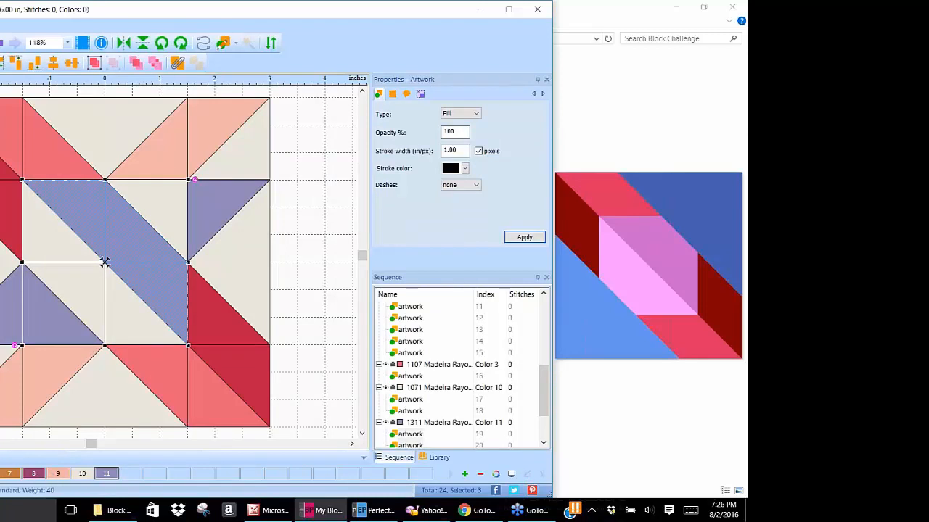
double_click(105, 263)
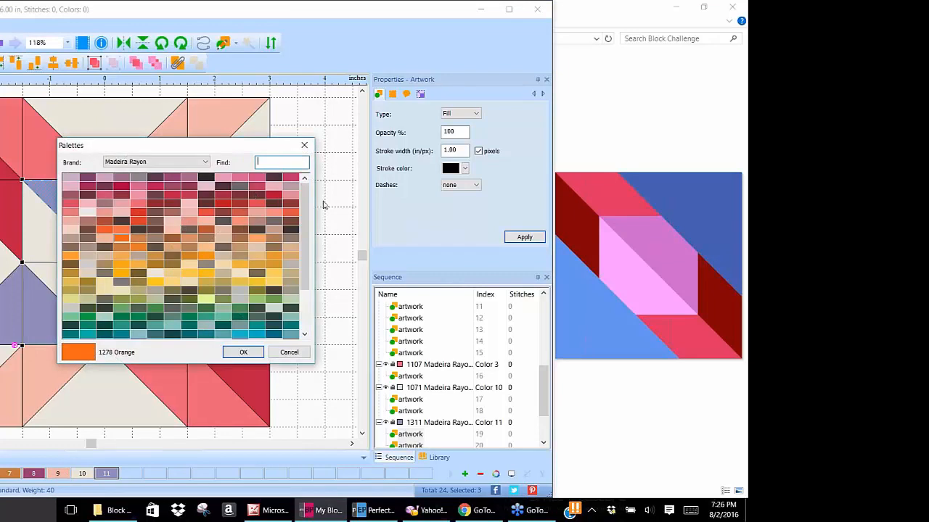
click(238, 178)
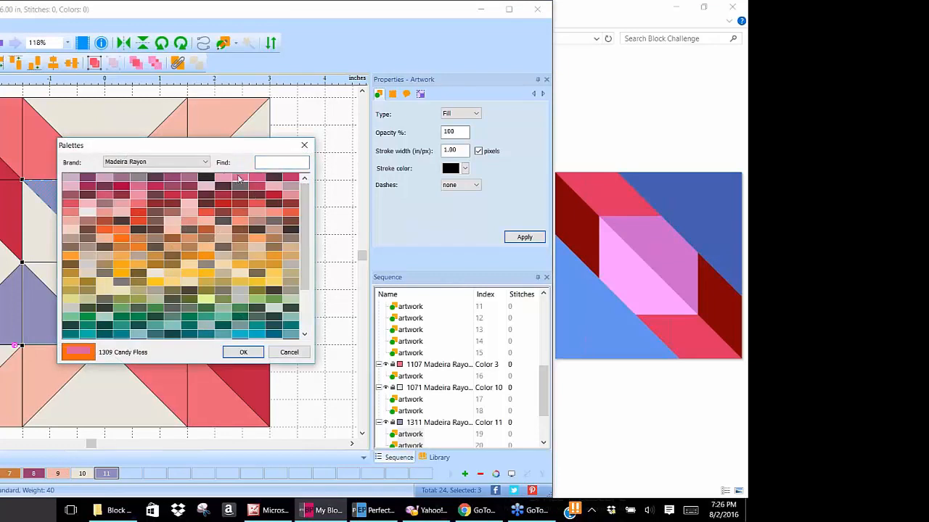
click(245, 352)
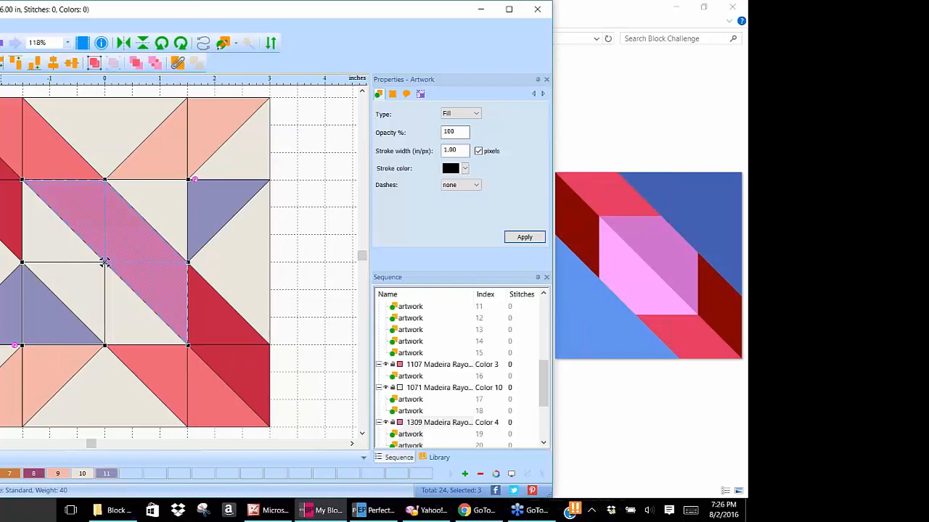
click(177, 62)
click(301, 129)
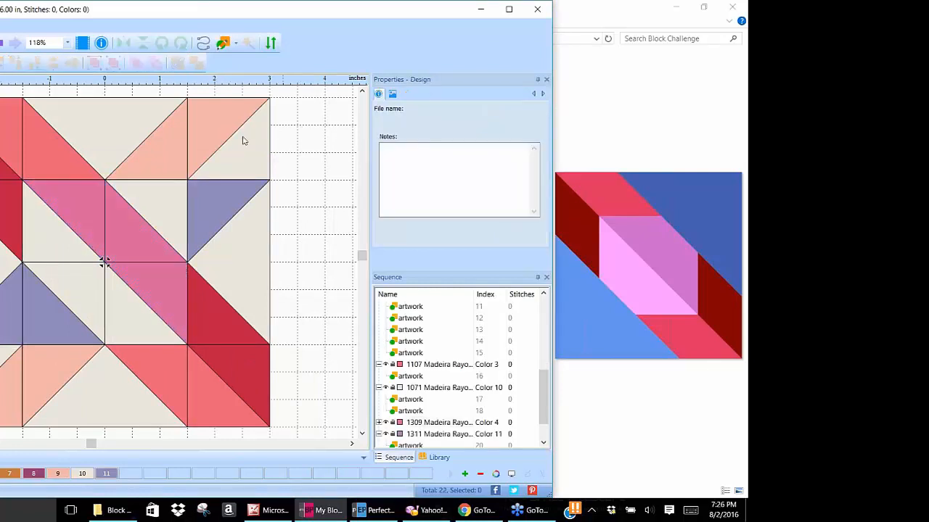
Step: Recolor the three cream triangles below the center's diagonal to Madeira Rayon 1315 and combine them into one piece
click(43, 231)
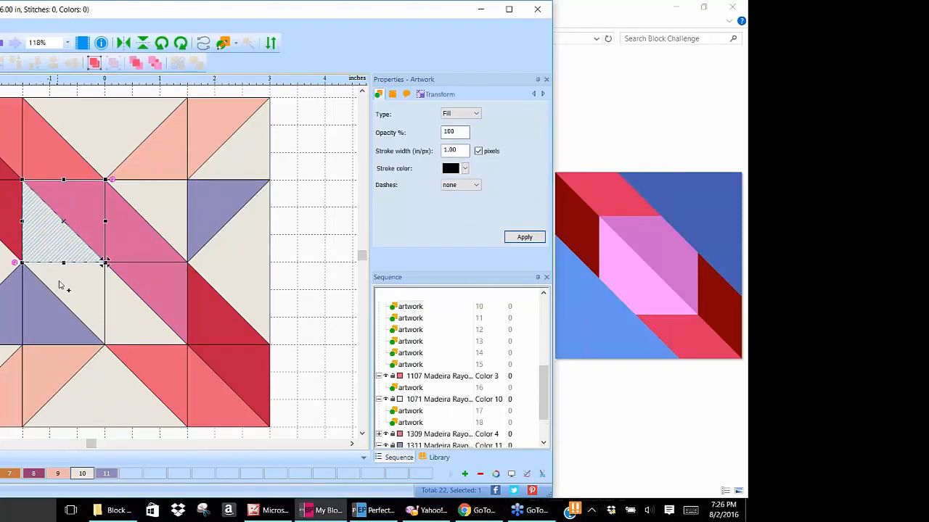
shift+click(59, 285)
shift+click(124, 318)
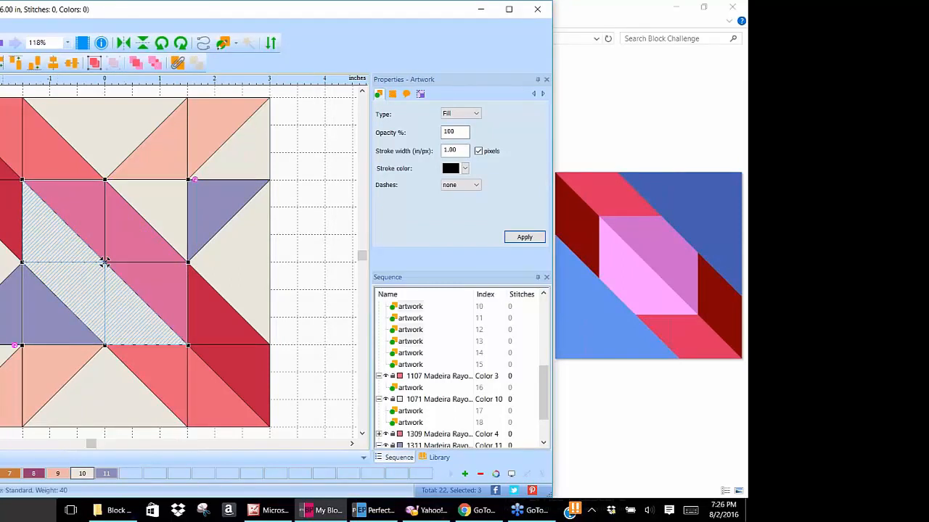
double_click(106, 263)
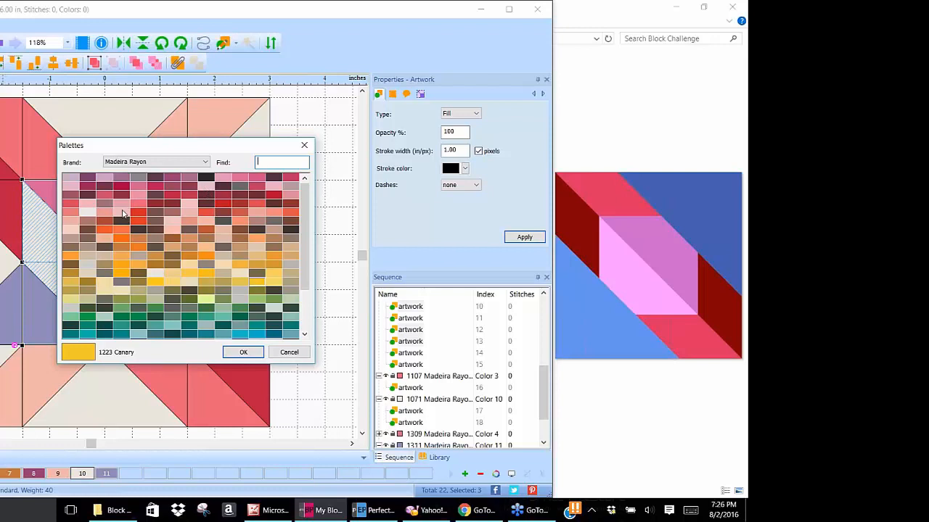
click(124, 205)
click(244, 352)
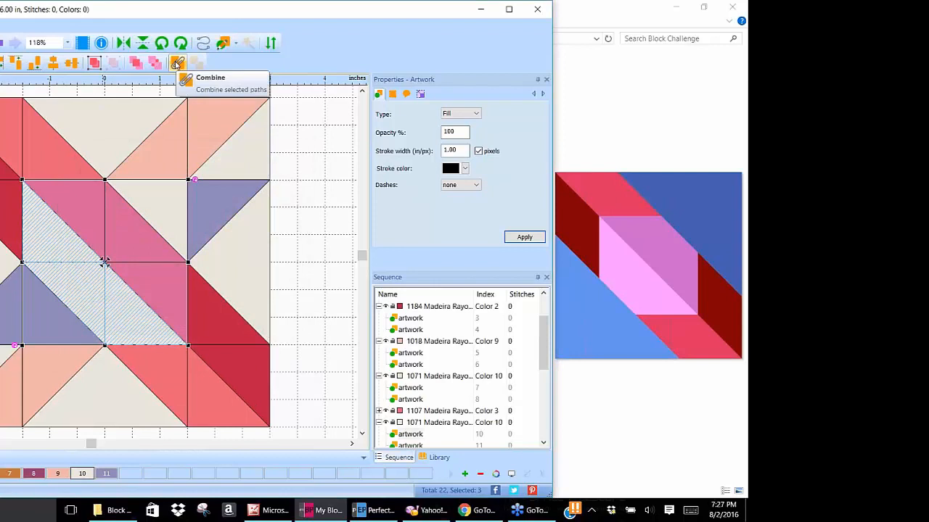
click(177, 64)
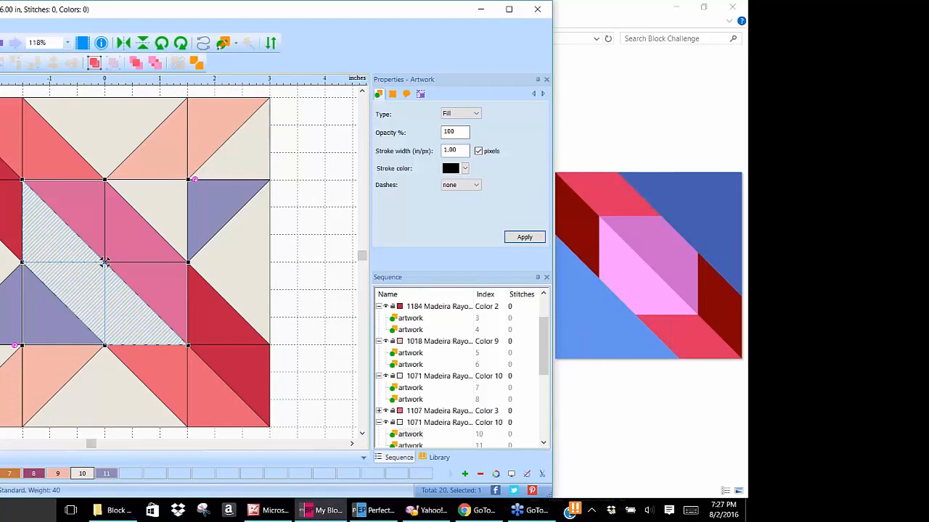
click(303, 215)
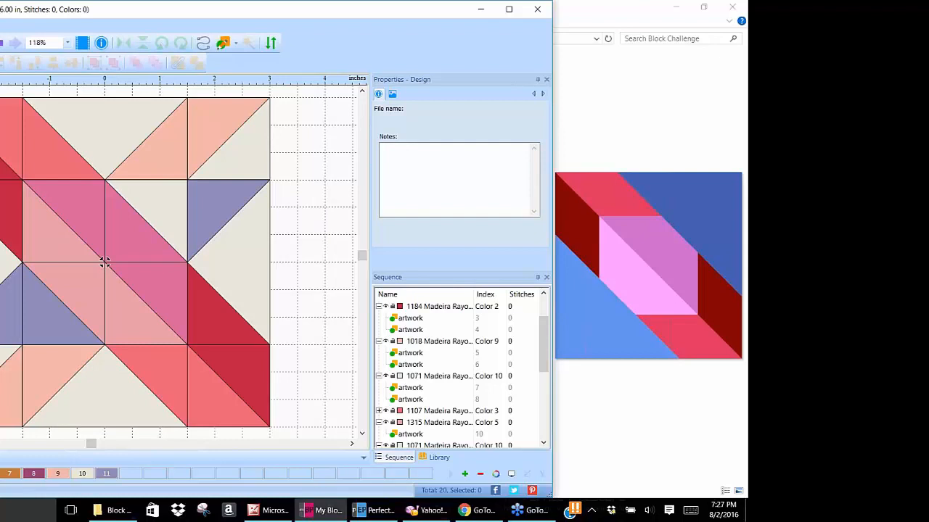
Step: Combine the seven cream, pink and purple patches of the block's upper-right corner into one piece and recolor it to Madeira Rayon 1134
click(100, 119)
shift+click(150, 152)
shift+click(215, 127)
shift+click(254, 145)
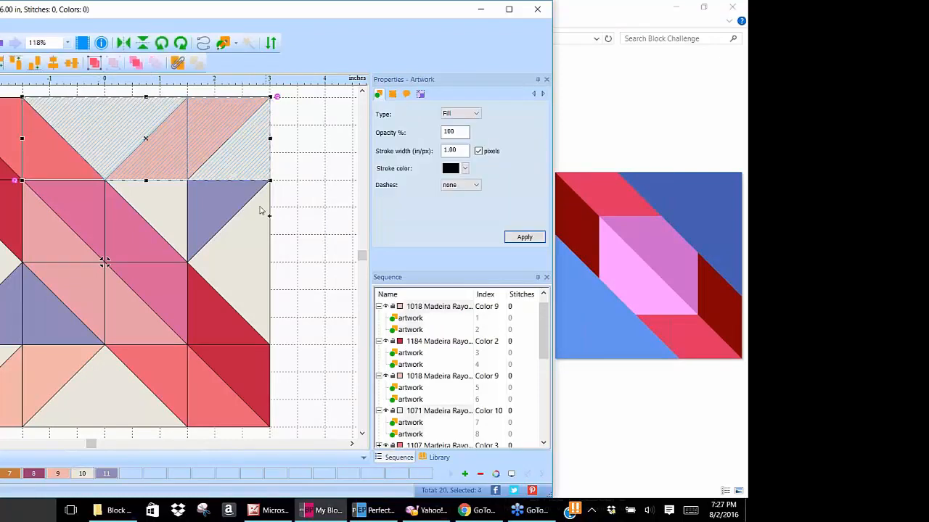
shift+click(260, 214)
shift+click(252, 284)
shift+click(167, 213)
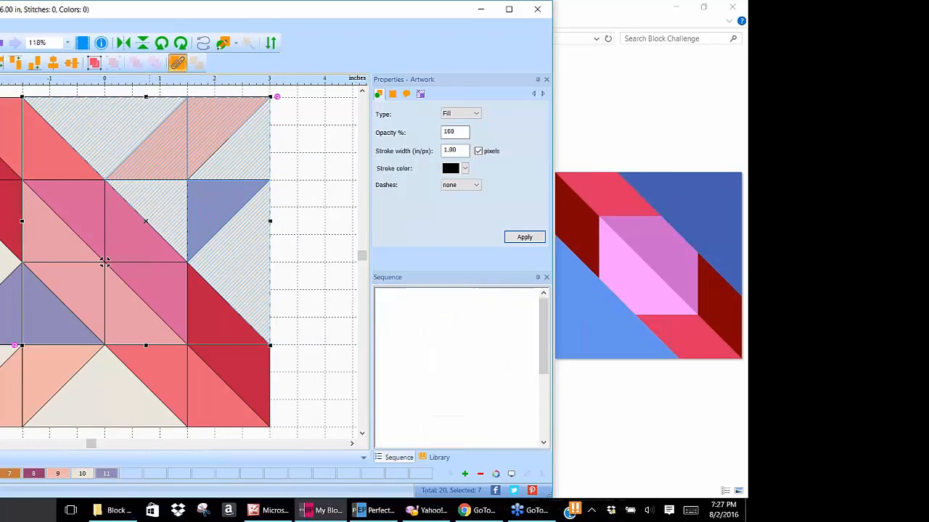
click(178, 62)
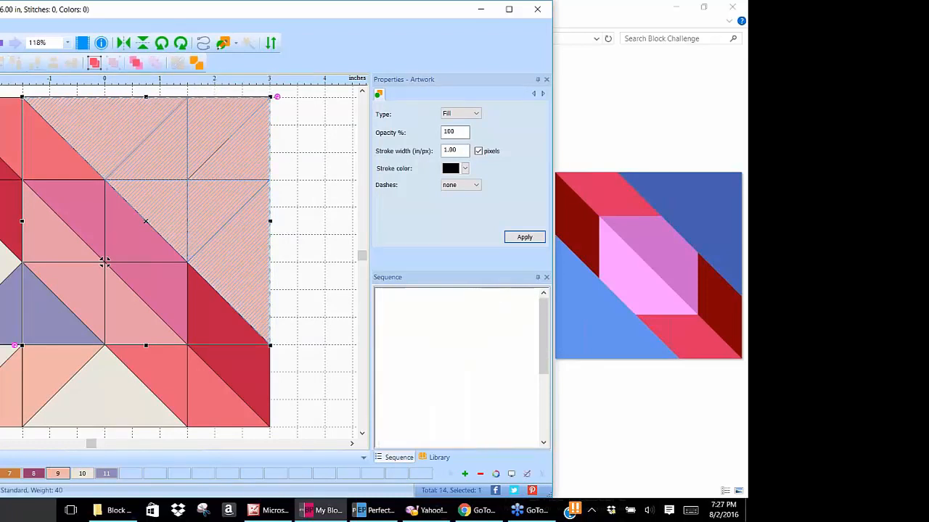
key(Escape)
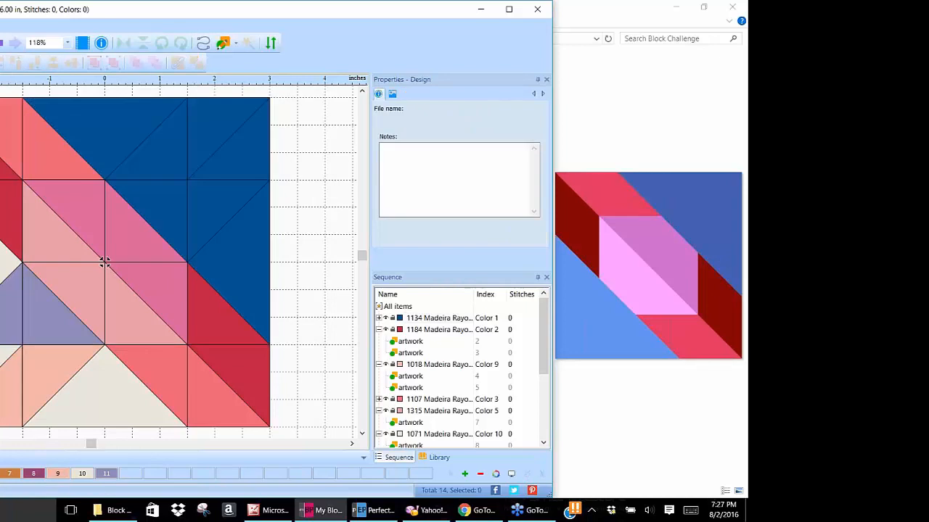
click(104, 263)
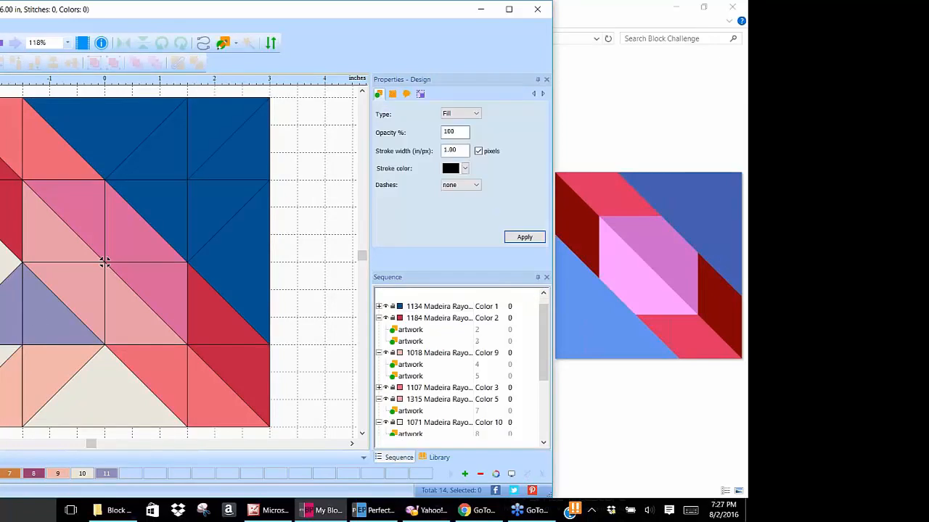
Step: Combine the seven patches of the block's lower-left corner into one piece and recolor it to Madeira Rayon 1134
shift+click(4, 382)
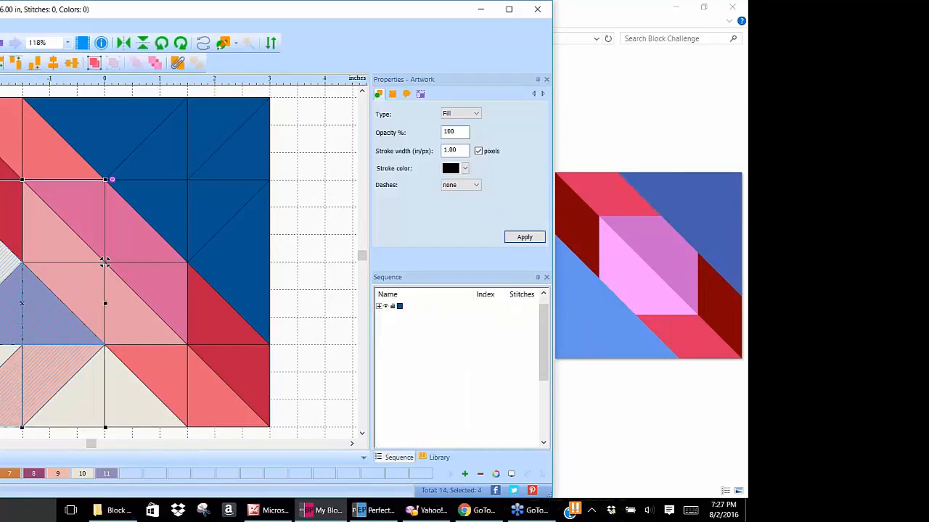
shift+click(139, 421)
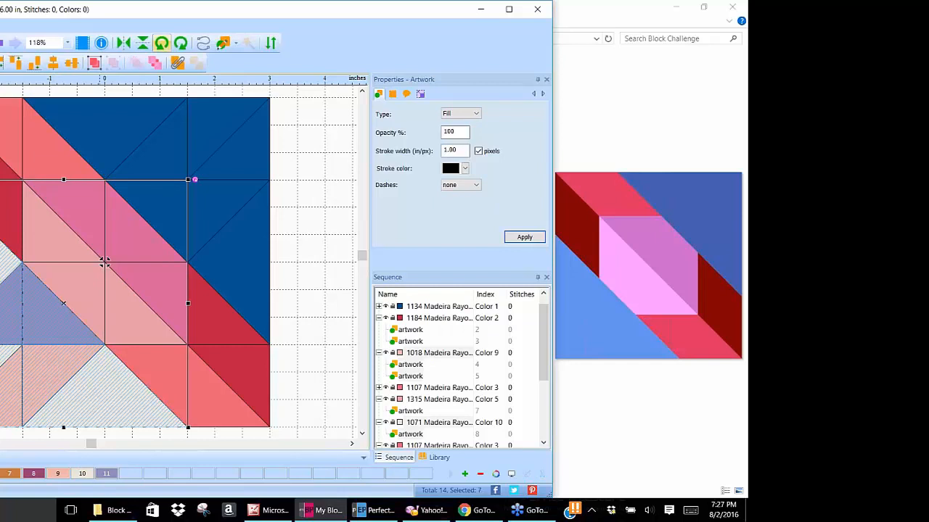
click(178, 63)
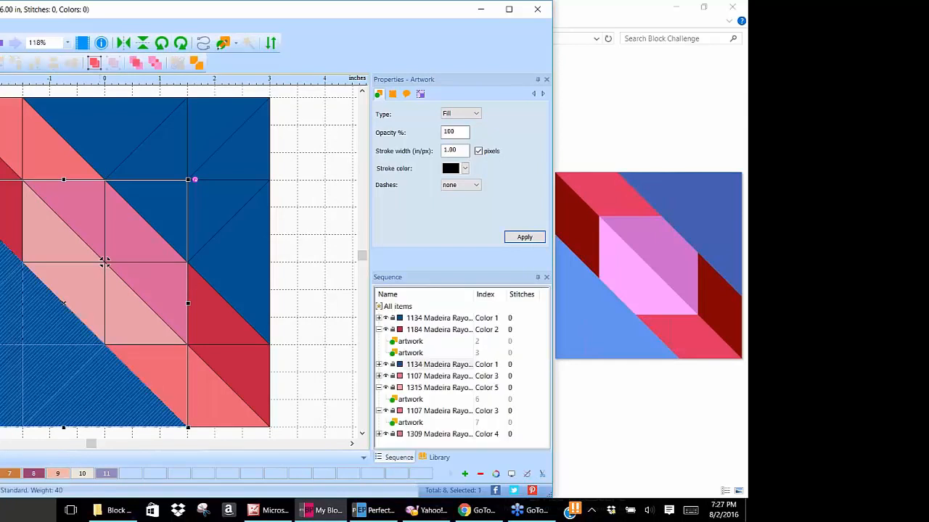
click(305, 245)
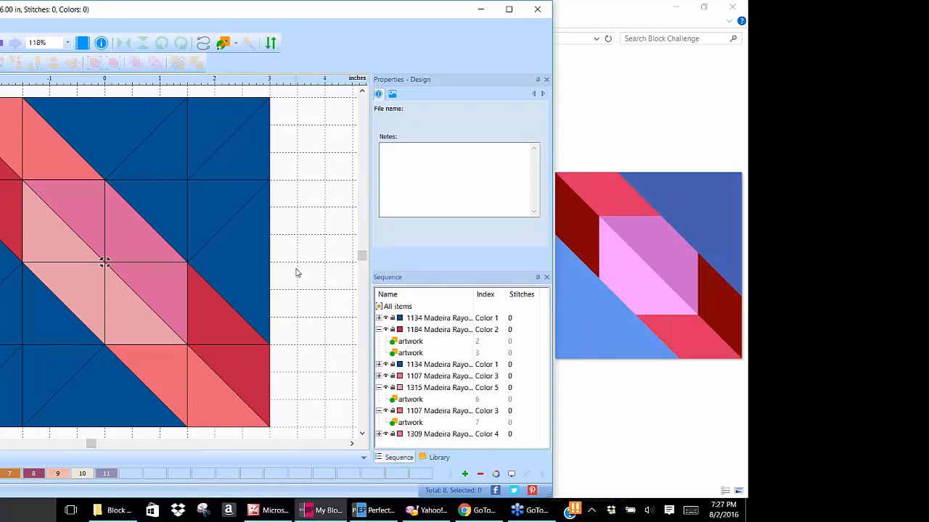
Step: Set the stroke width of all the block's pieces to 0 pixels to remove their outlines
drag(0, 89, 287, 435)
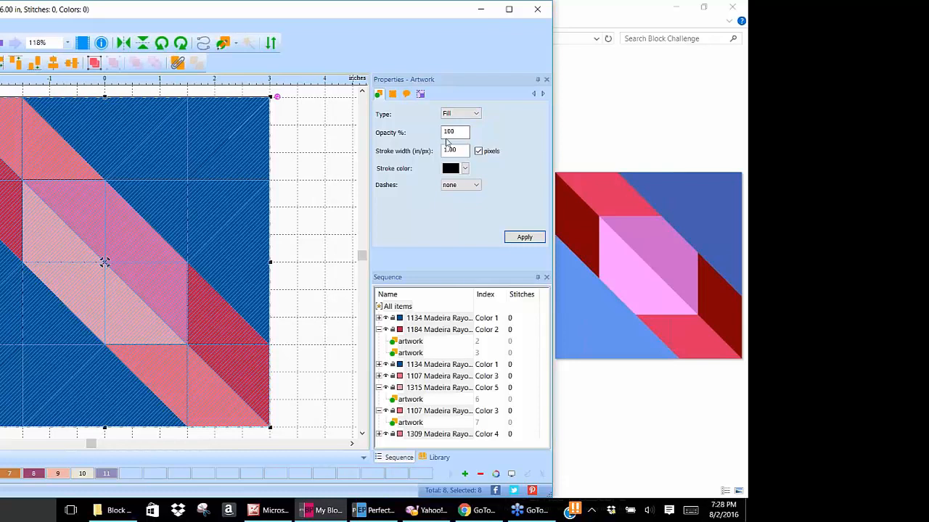
double_click(450, 151)
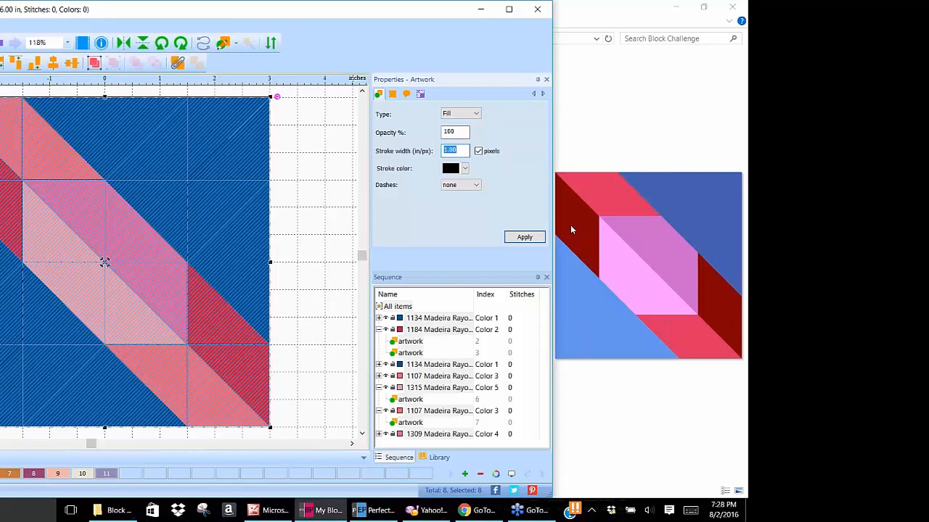
text(0)
click(523, 237)
click(322, 171)
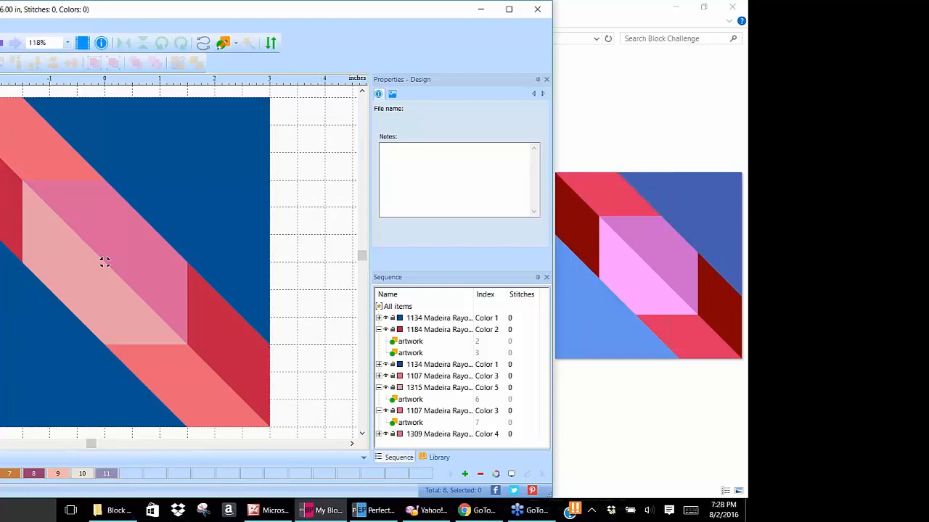
Step: Open the piecing preview for all the block's pieces and set its hoop to BabyLock-Brother 200x200
drag(0, 88, 286, 435)
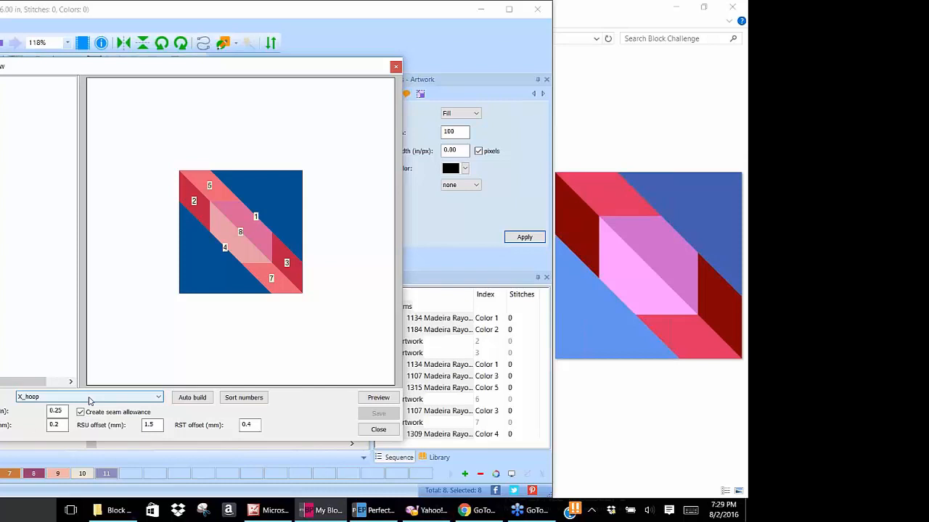
click(158, 399)
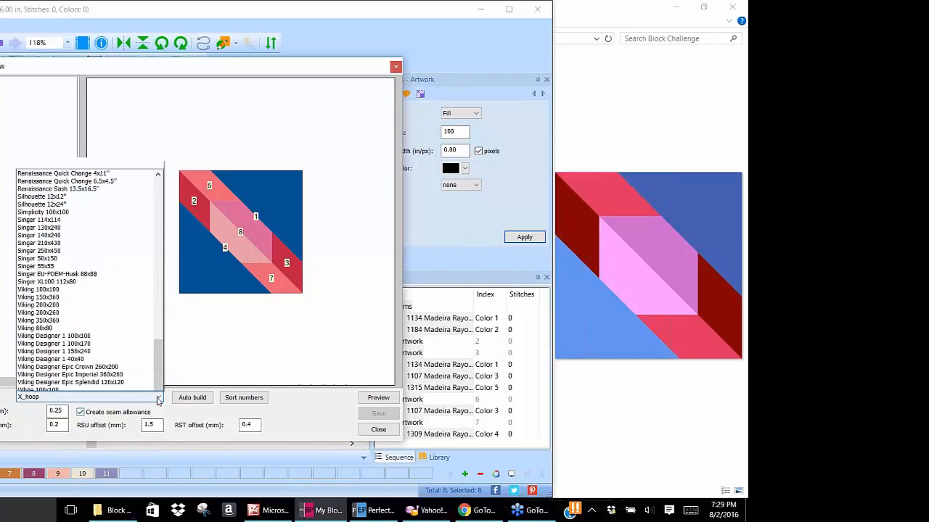
drag(162, 353, 173, 158)
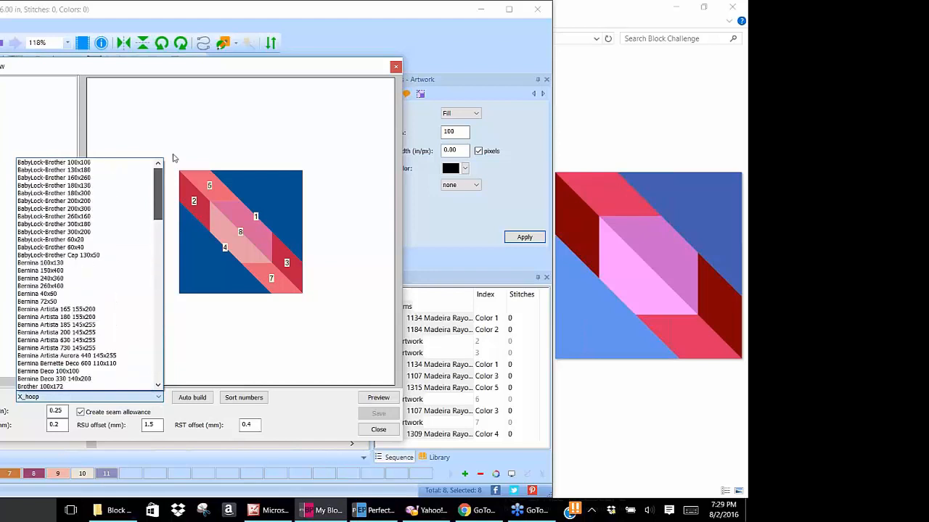
click(42, 201)
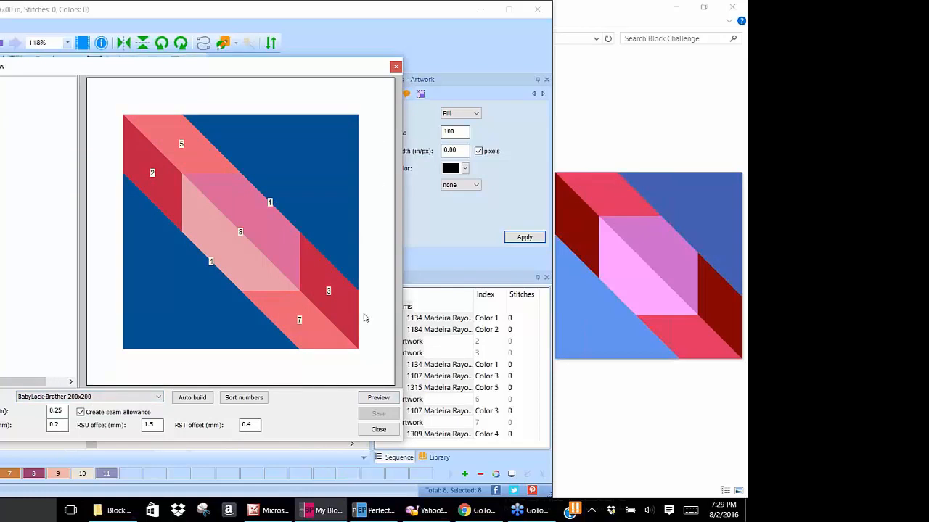
Step: Try to build the piecing tree automatically, and close the piecing preview
click(189, 399)
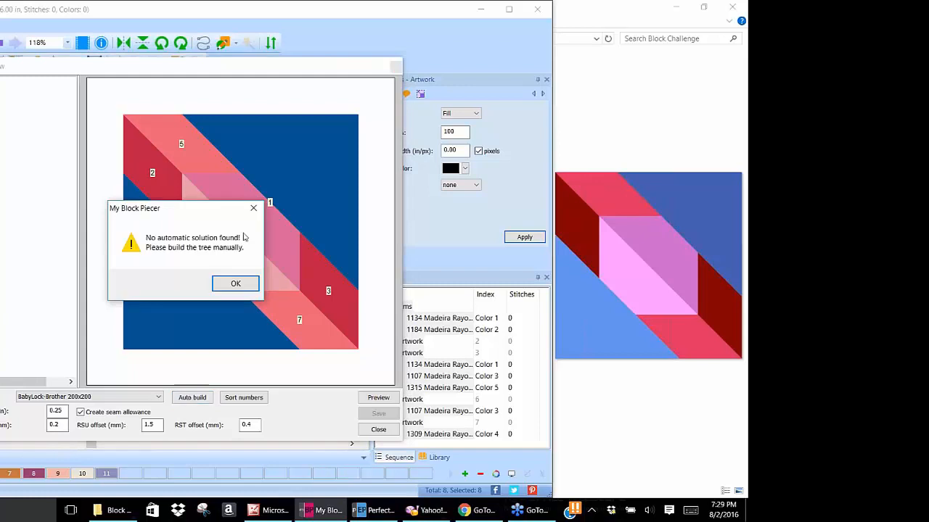
click(234, 285)
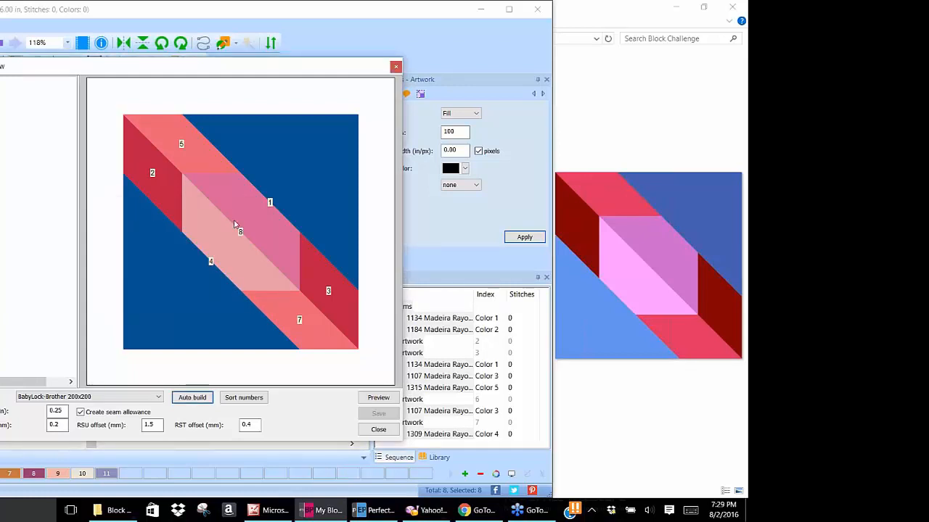
click(396, 68)
click(346, 170)
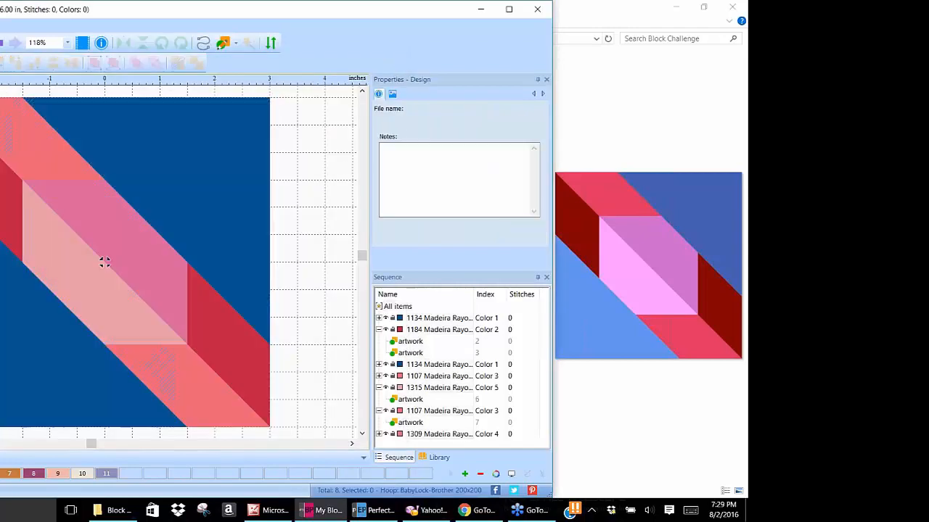
Step: Check which sequence entries belong to the two blue 1134 corner pieces
click(105, 262)
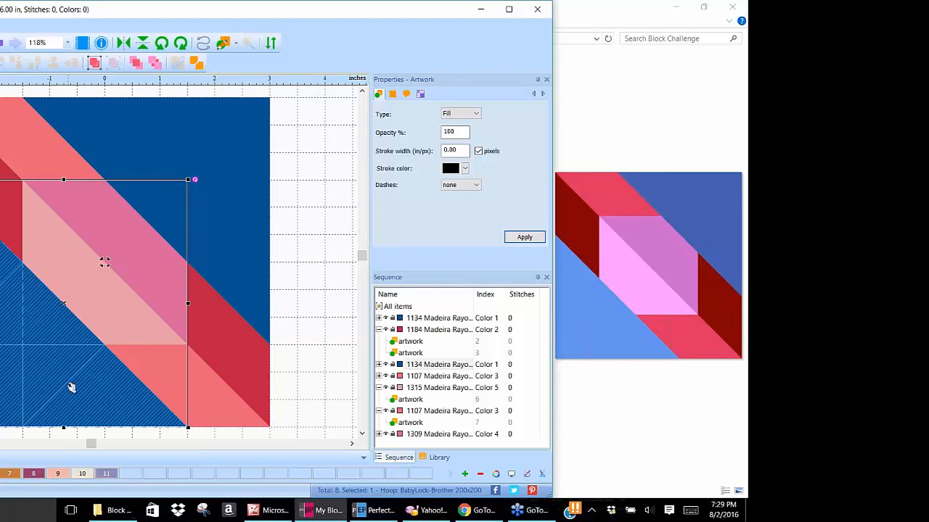
click(380, 367)
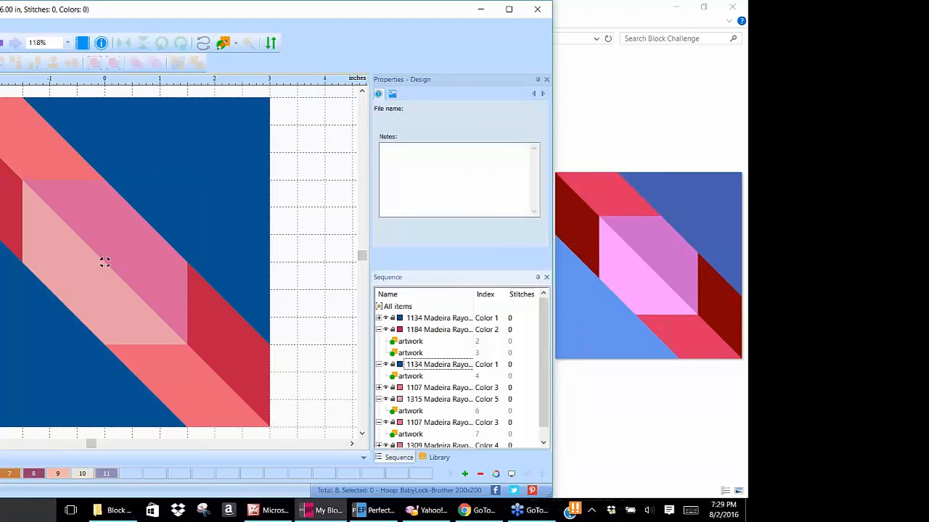
click(167, 159)
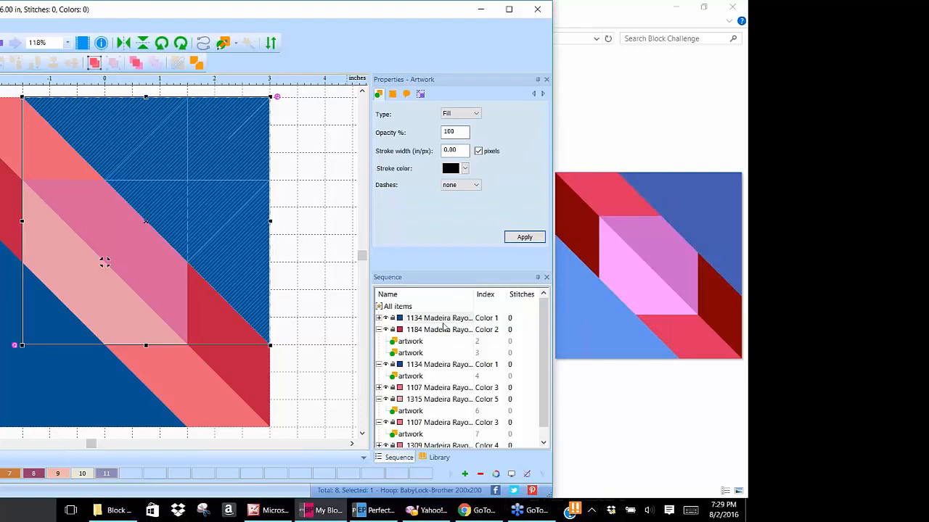
click(378, 318)
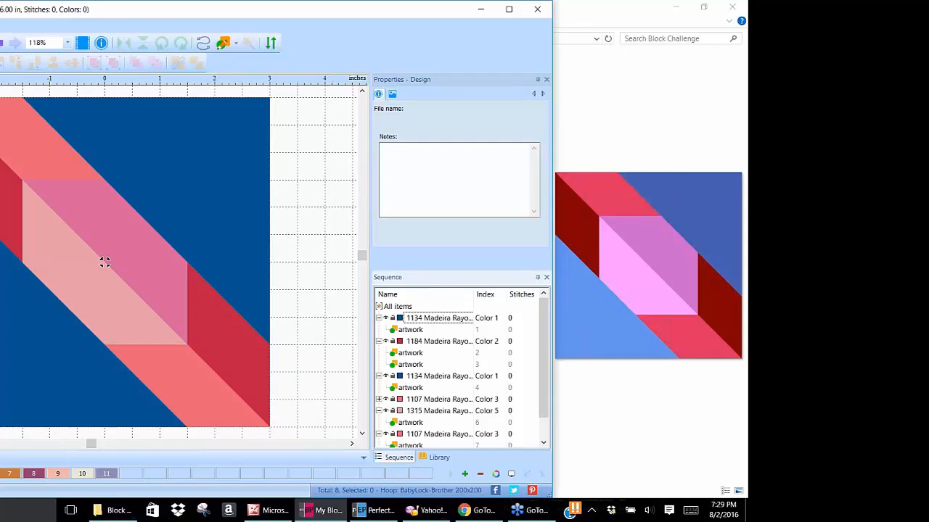
click(436, 376)
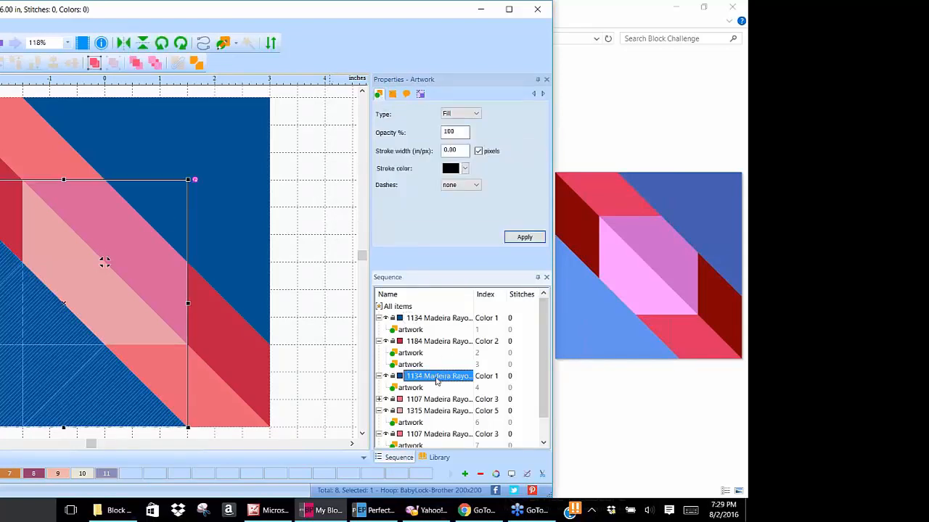
click(298, 190)
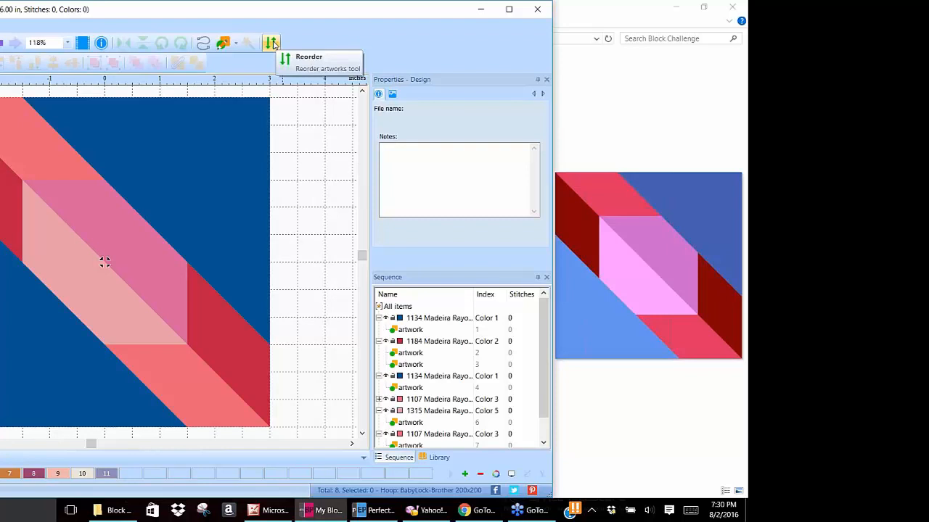
Step: Reorder the pieces to run from the 1309 center piece through the 1107 and 1184 end pieces to the 1134 corners, with 1315 last
click(273, 44)
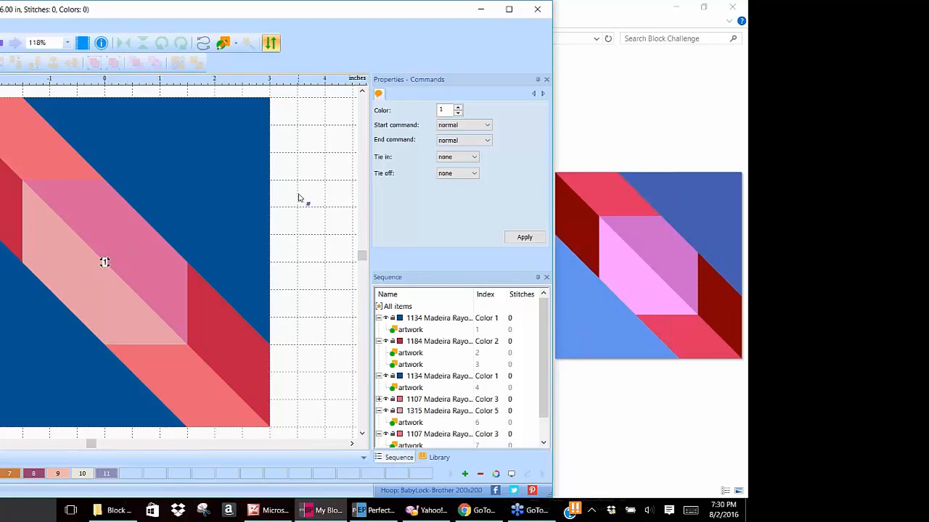
click(16, 149)
click(180, 397)
click(212, 331)
click(312, 178)
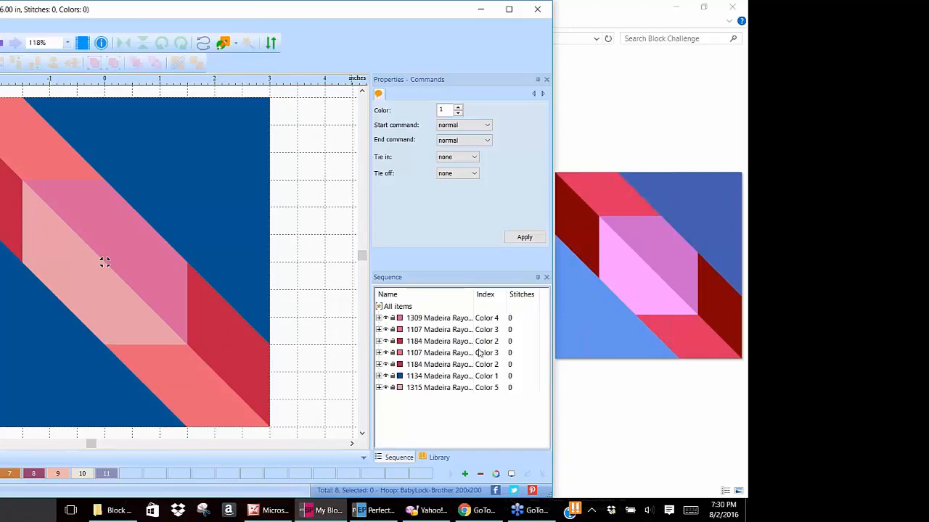
Step: Examine which piece of the block each entry in the reordered sequence stands for
click(426, 320)
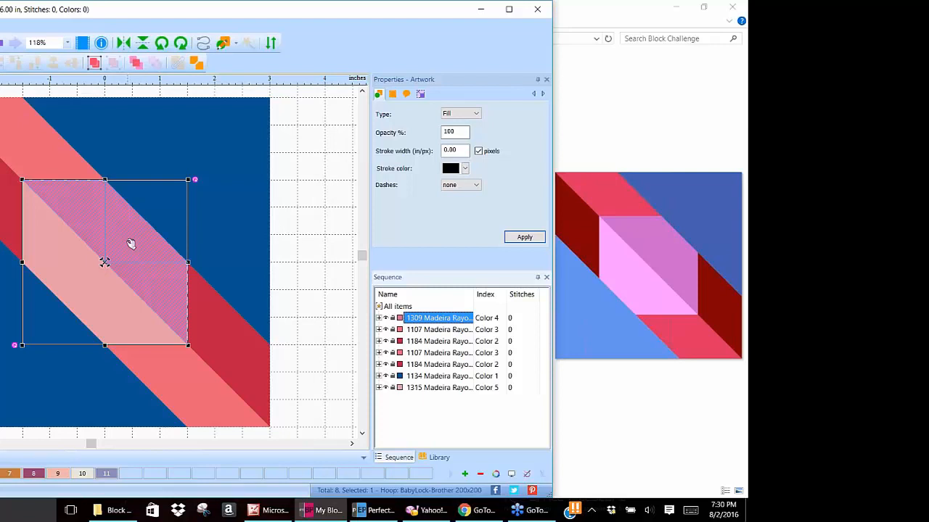
click(78, 301)
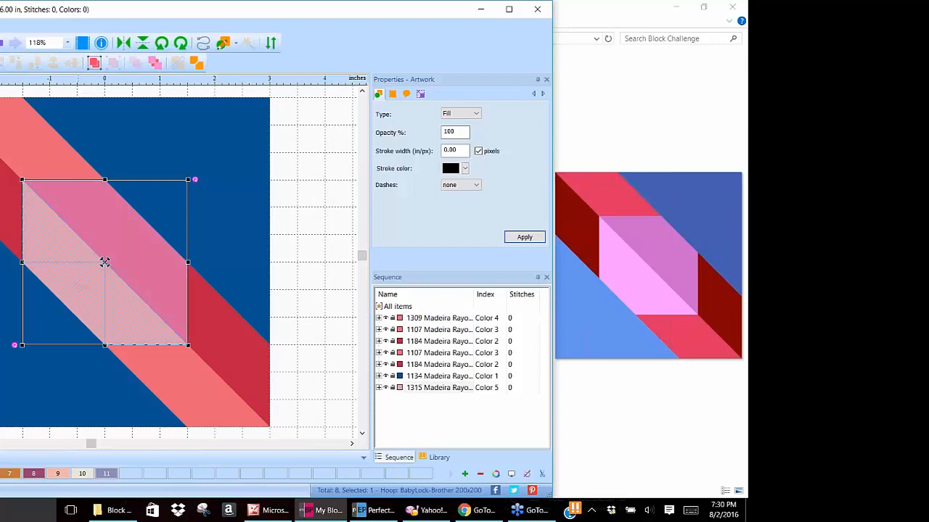
click(347, 205)
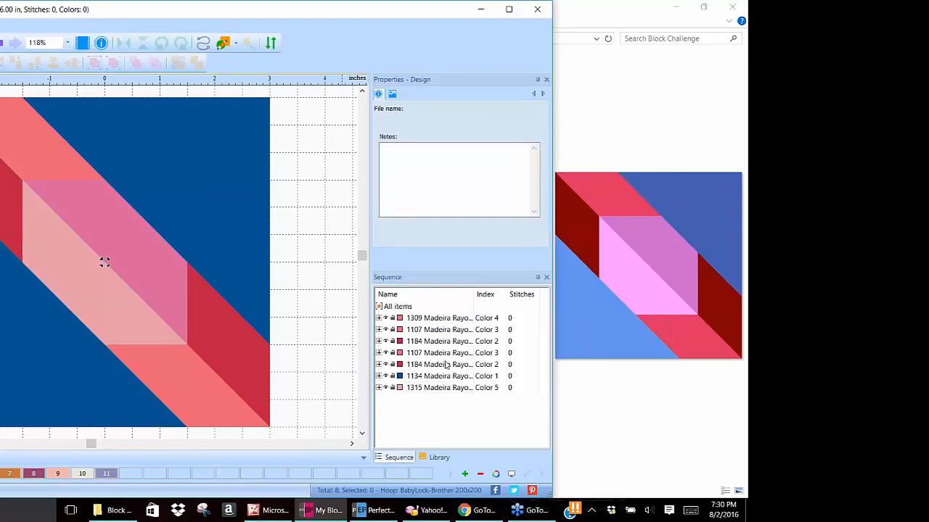
click(378, 330)
click(418, 343)
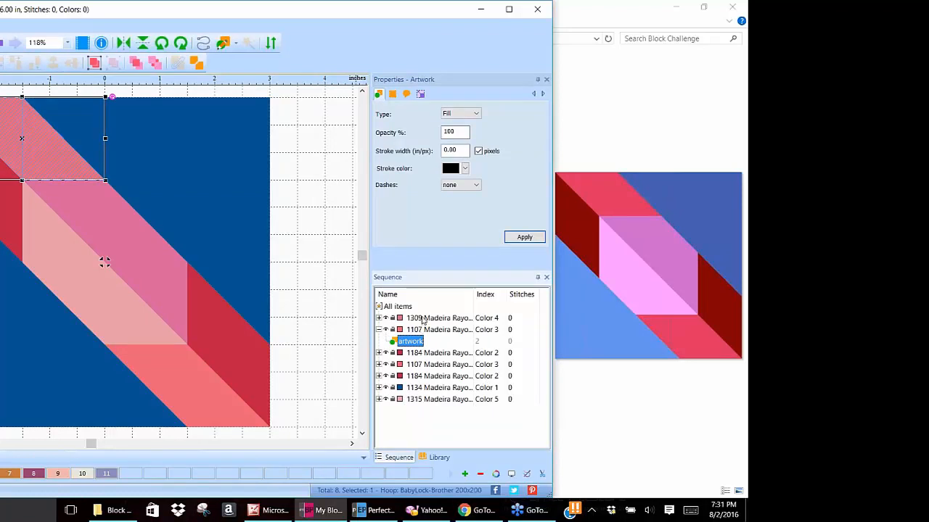
click(422, 319)
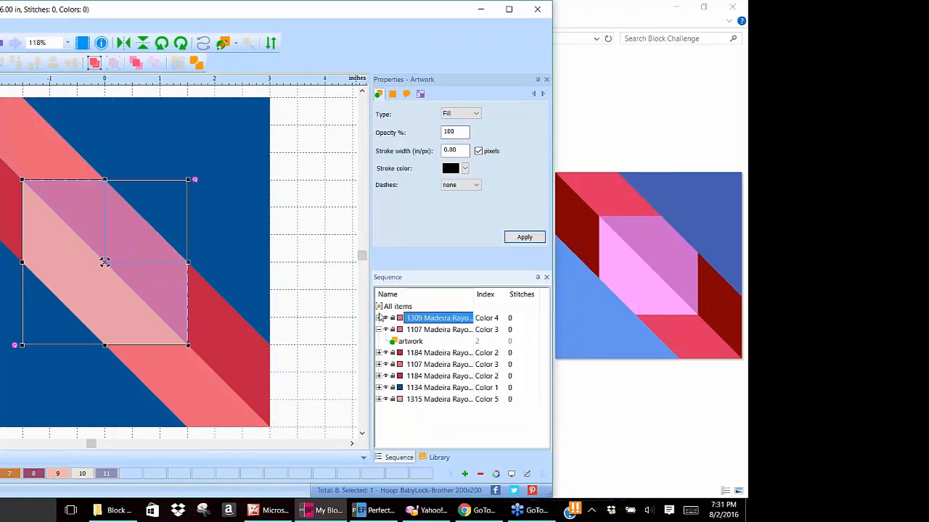
click(427, 355)
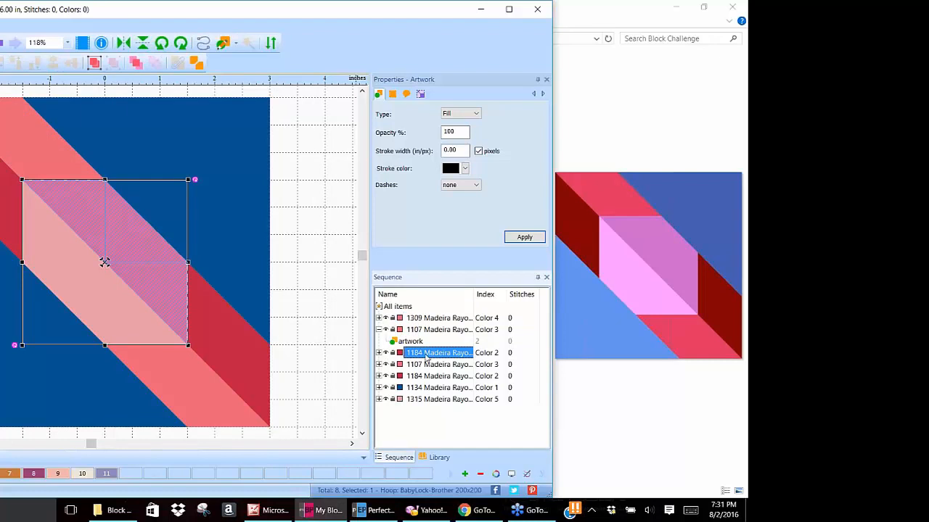
click(89, 291)
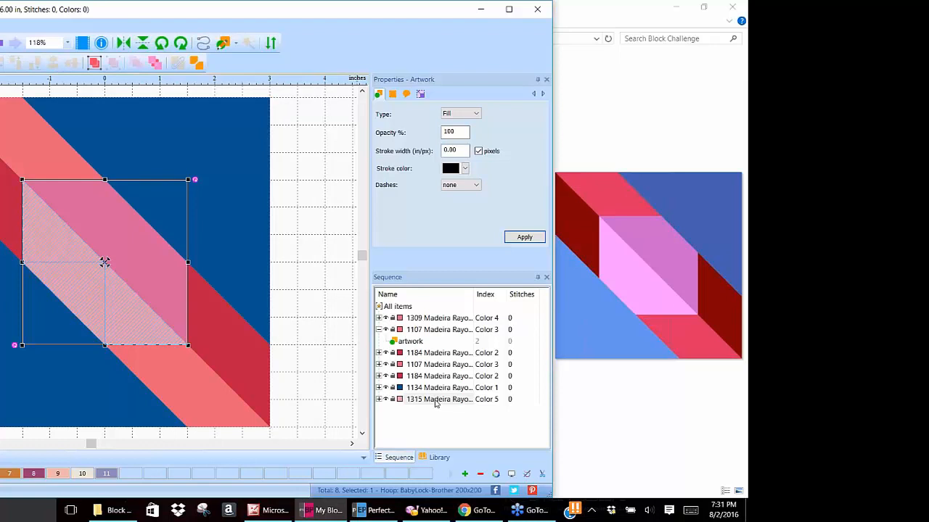
click(437, 354)
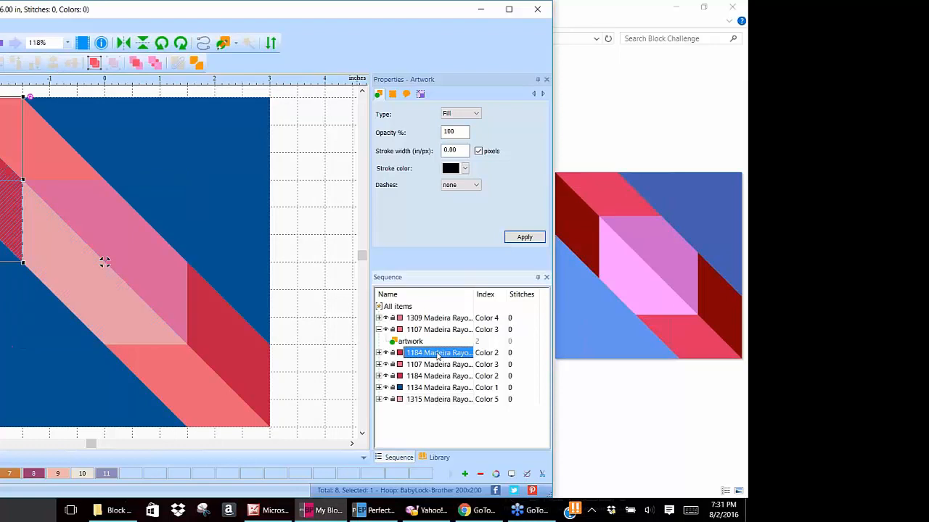
click(439, 366)
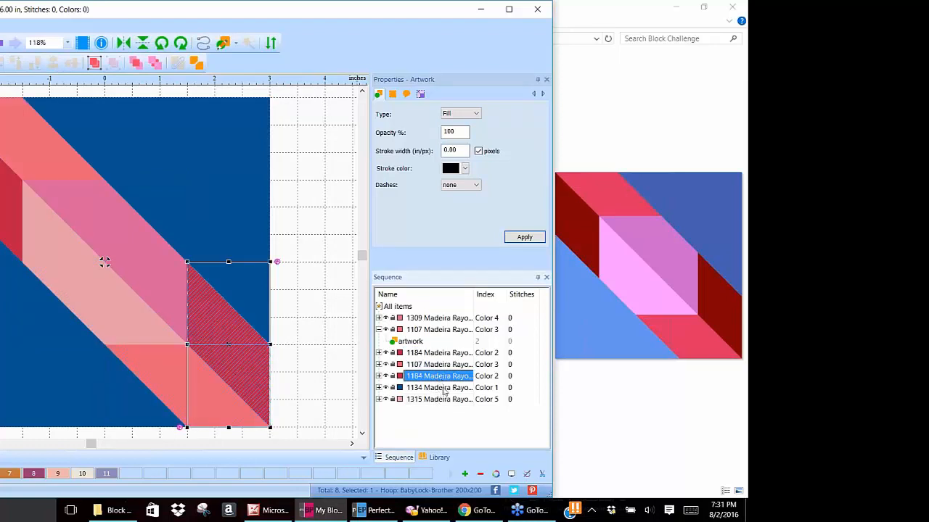
click(444, 388)
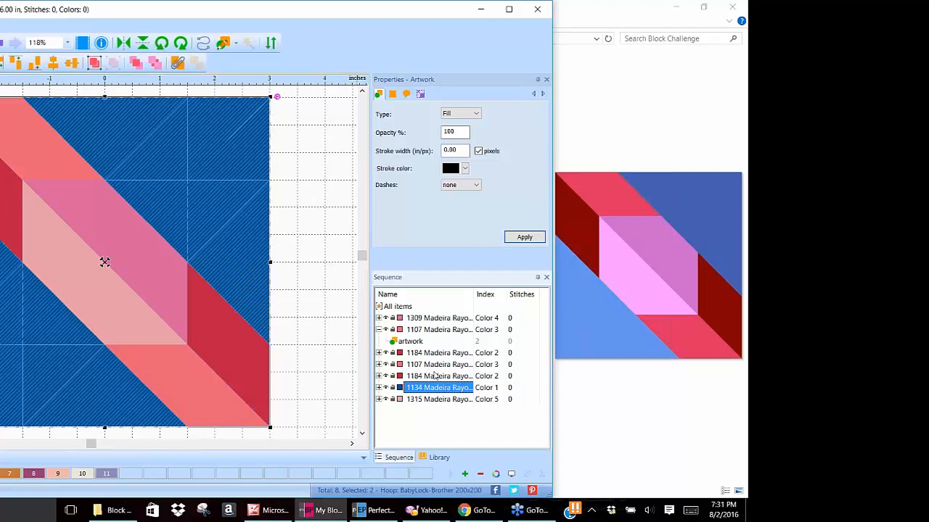
click(325, 213)
Step: Break apart the 1309 and 1315 halves of the center hexagon into their separate triangles
click(105, 262)
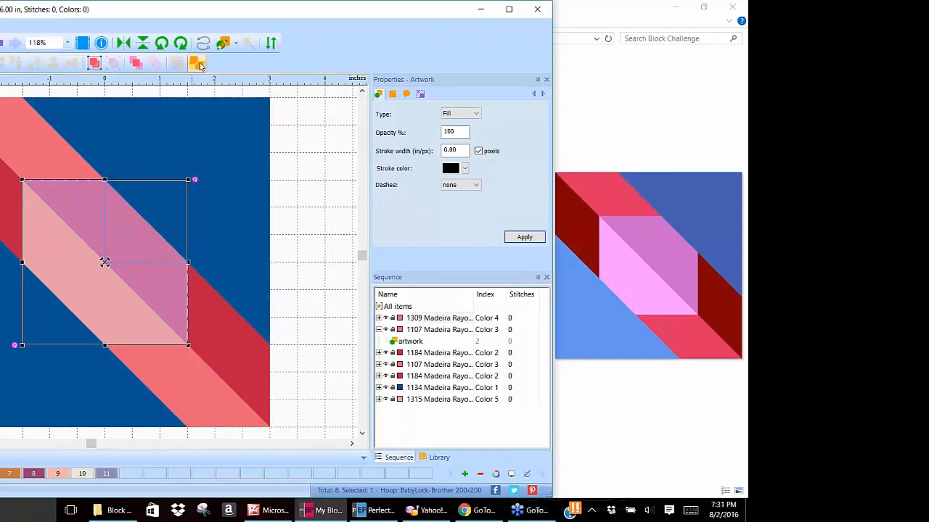
click(195, 63)
click(299, 240)
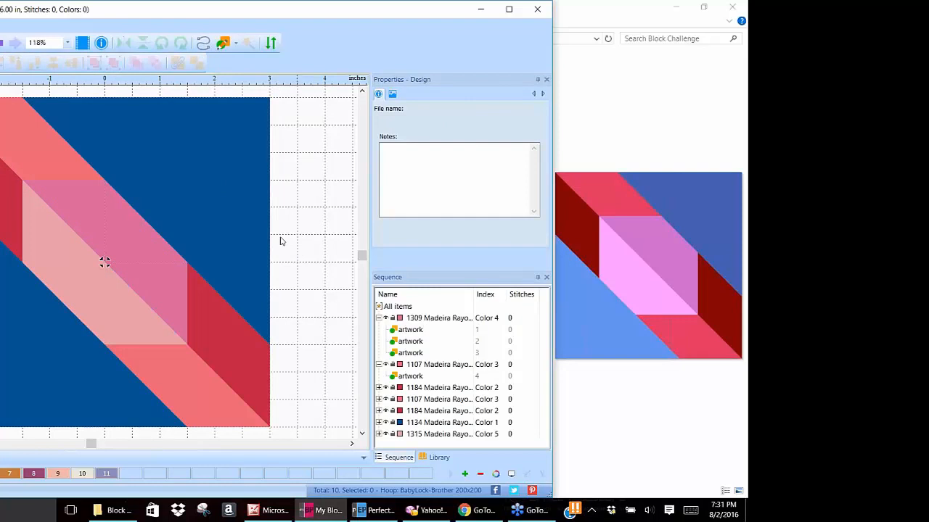
click(83, 278)
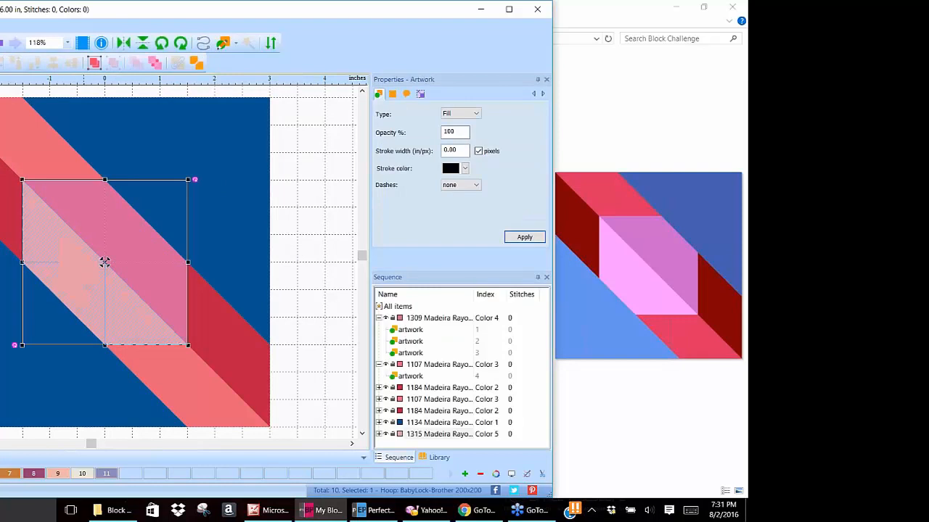
click(196, 64)
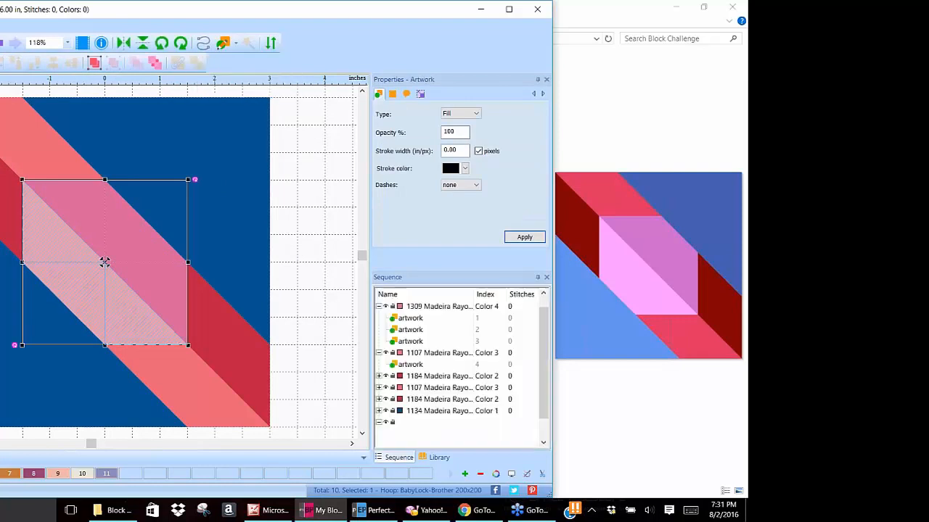
click(320, 160)
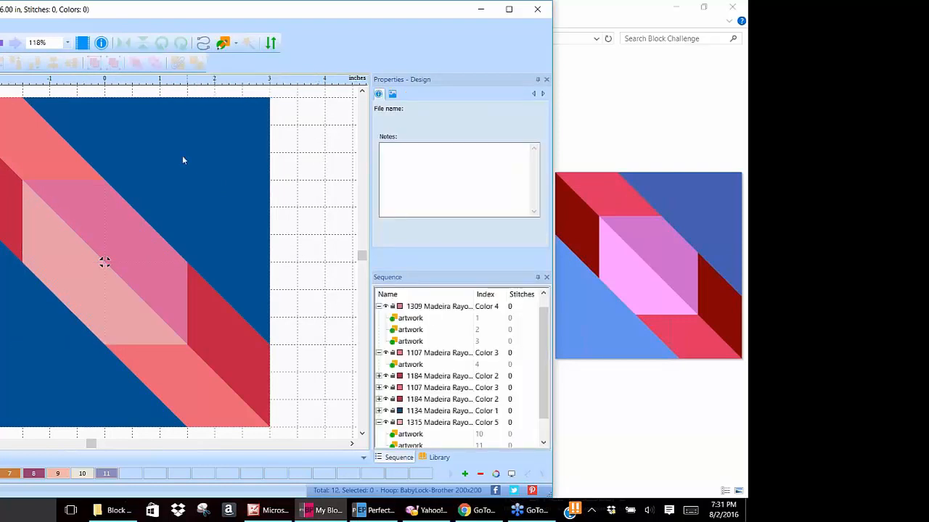
Step: Combine the three 1309 triangles in the upper half of the center hexagon into one piece
click(100, 207)
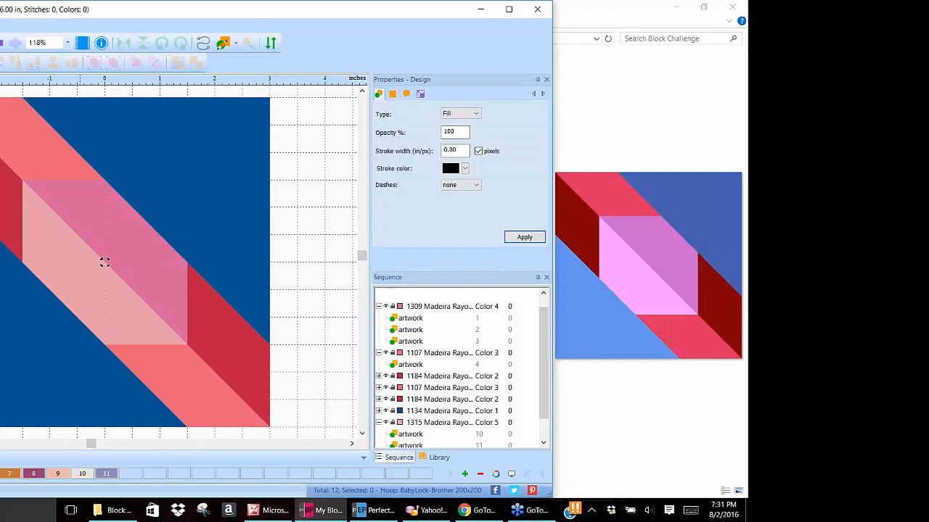
shift+click(135, 223)
shift+click(163, 287)
click(179, 64)
click(308, 134)
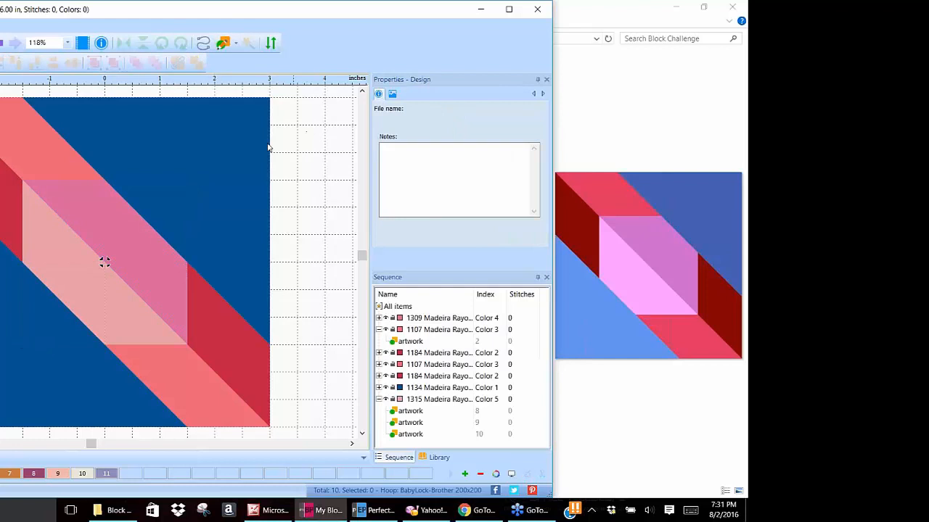
Step: Combine the three 1315 triangles in the lower half of the center hexagon into one piece
click(45, 234)
click(104, 261)
shift+click(61, 284)
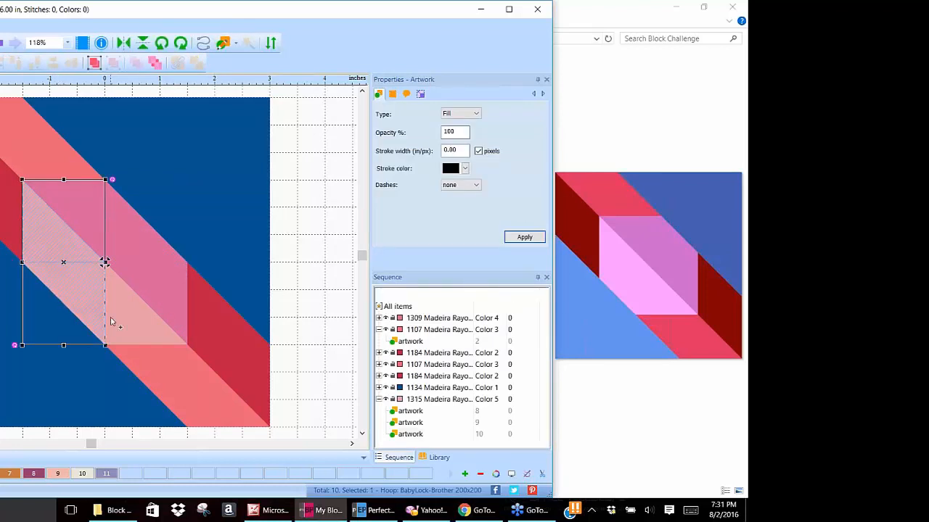
shift+click(130, 323)
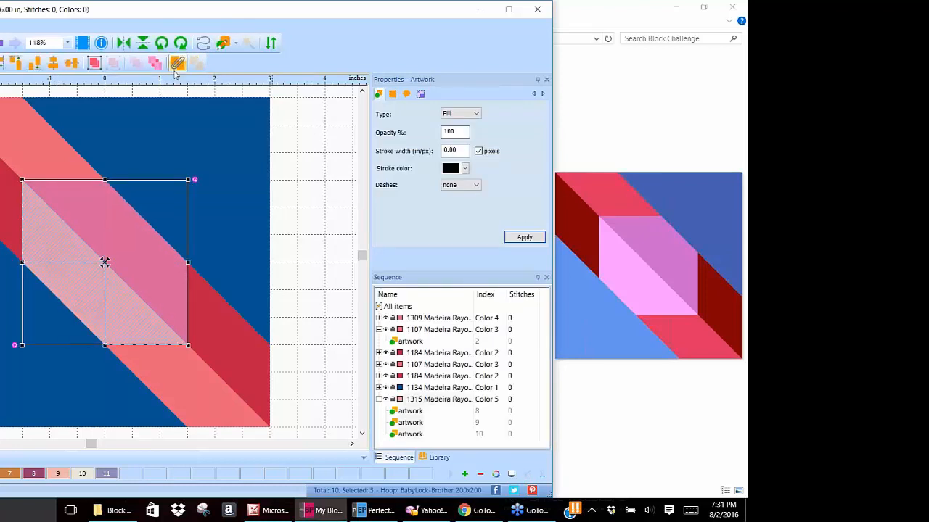
click(178, 64)
click(317, 155)
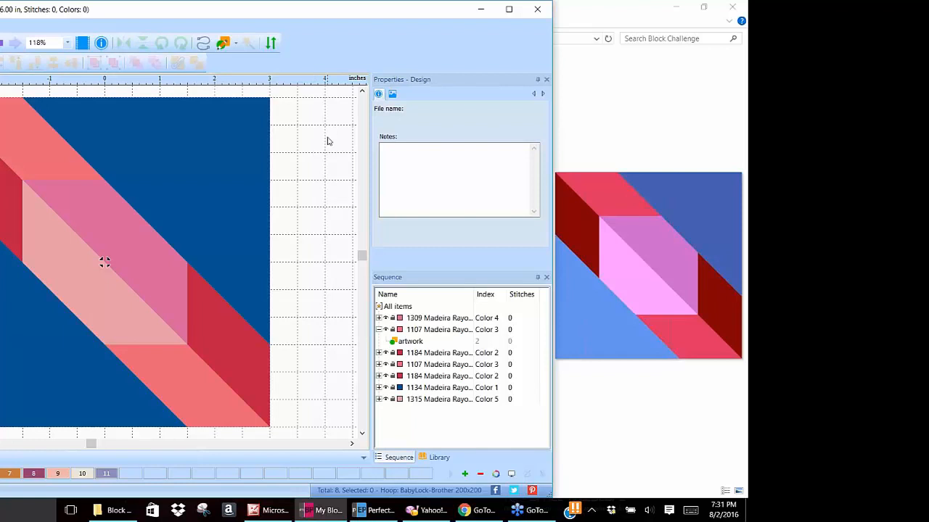
Step: Check the piece numbering of the whole block in the piecing preview, close it, and collapse the expanded 1107 sequence entry
key(ctrl+a)
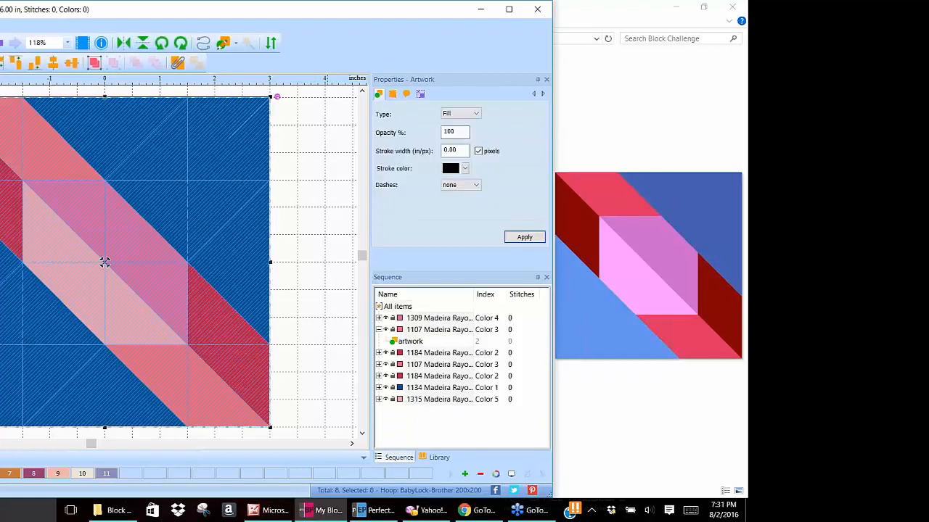
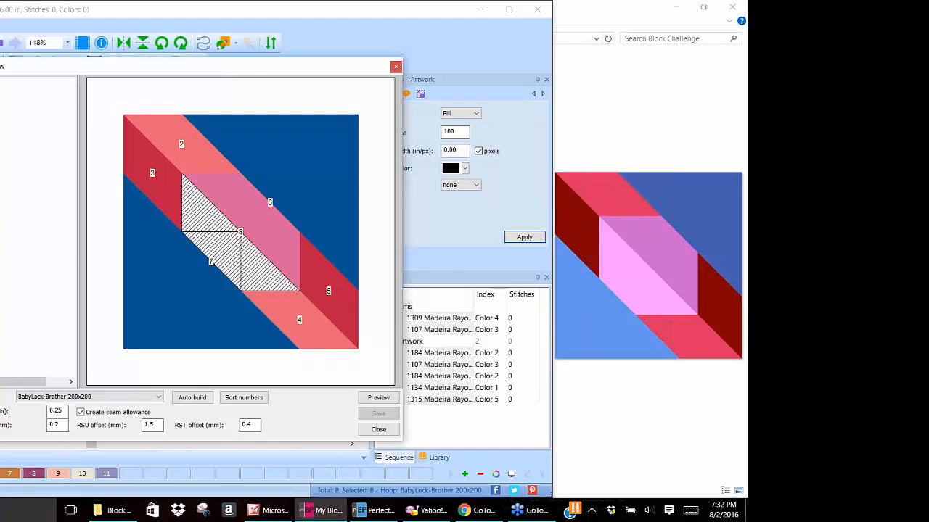
click(383, 431)
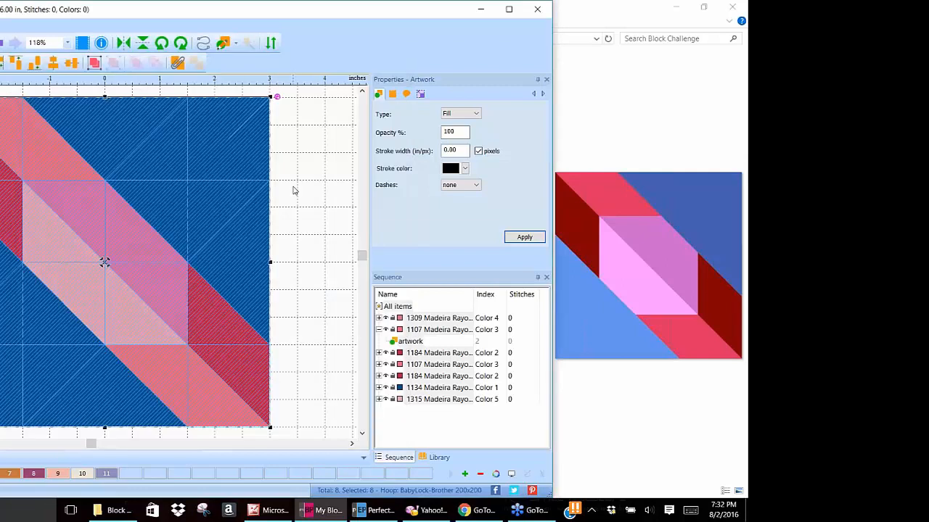
click(294, 190)
click(92, 206)
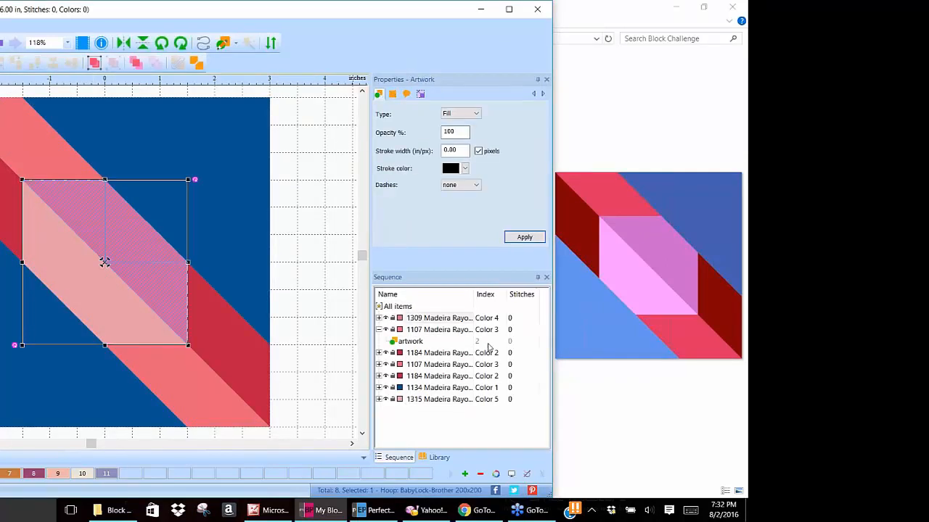
click(379, 330)
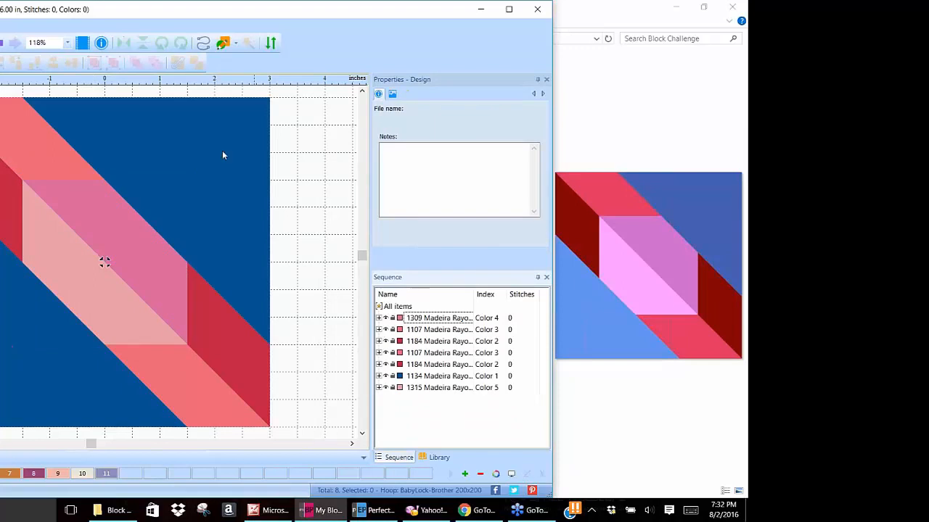
click(309, 172)
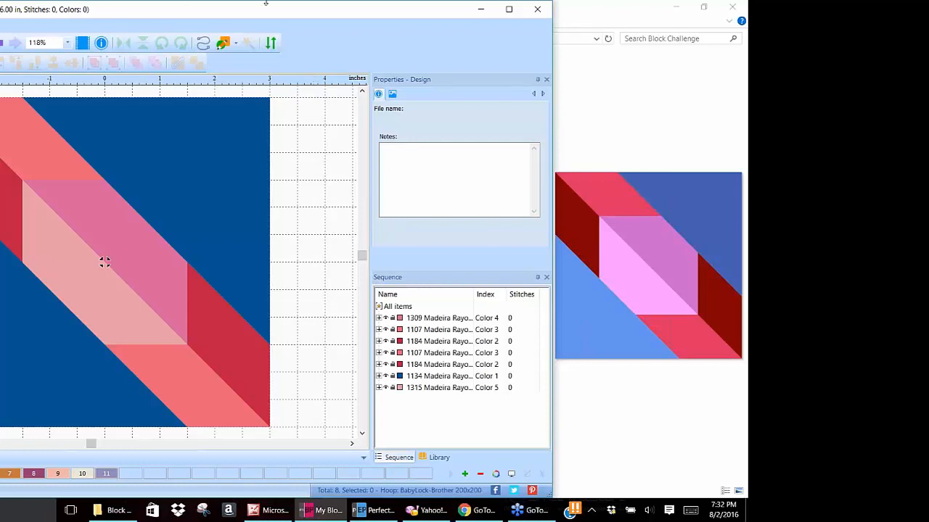
Step: Break apart the 1309 half of the center hexagon again, and select the adjoining 1315 half
click(104, 262)
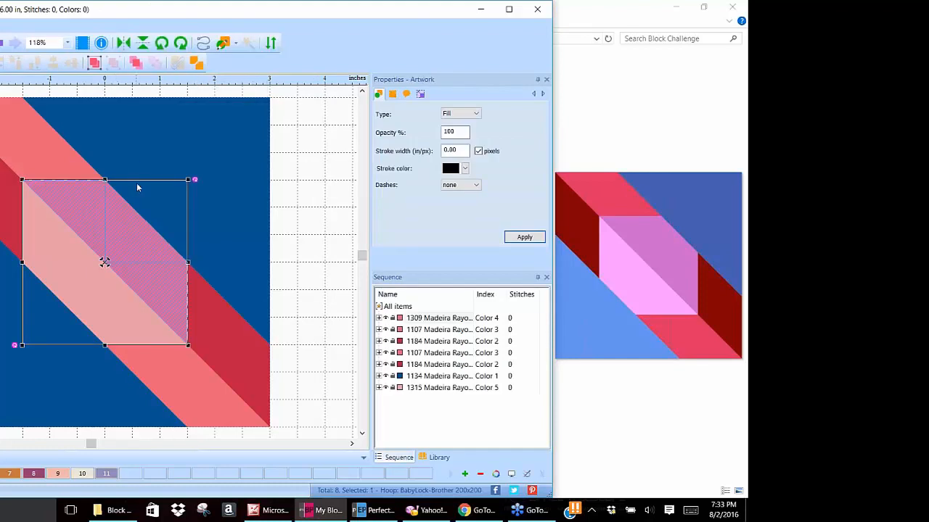
click(196, 64)
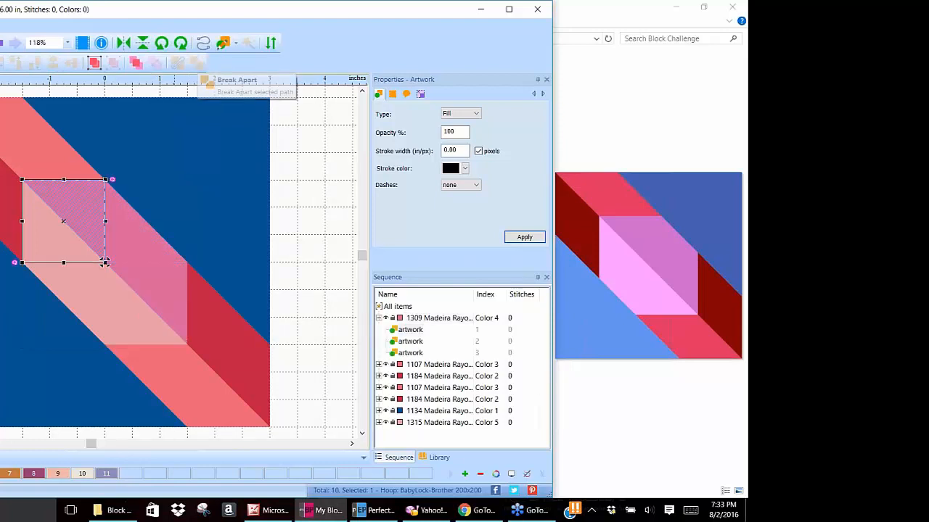
click(127, 234)
click(148, 293)
shift+click(34, 237)
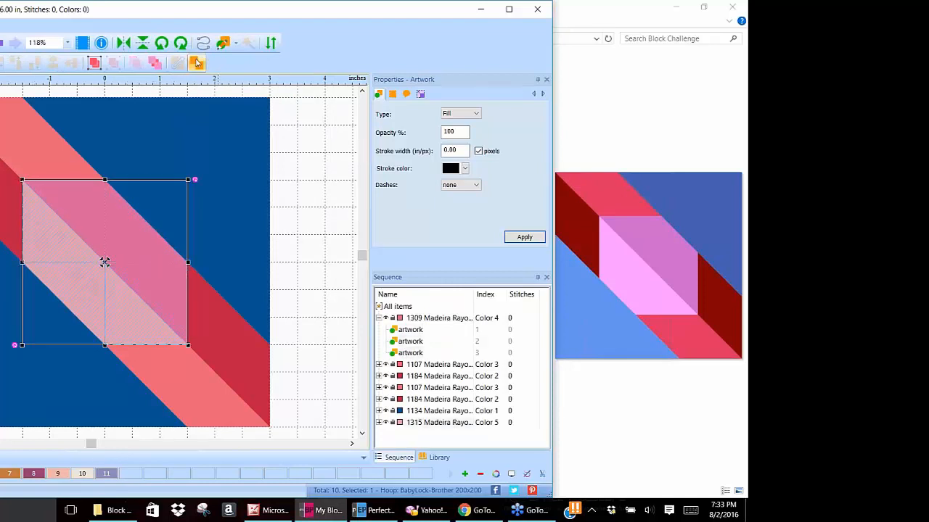
Step: Break the combined light pink shape in the block's center apart into three separate artwork pieces
click(196, 64)
click(324, 187)
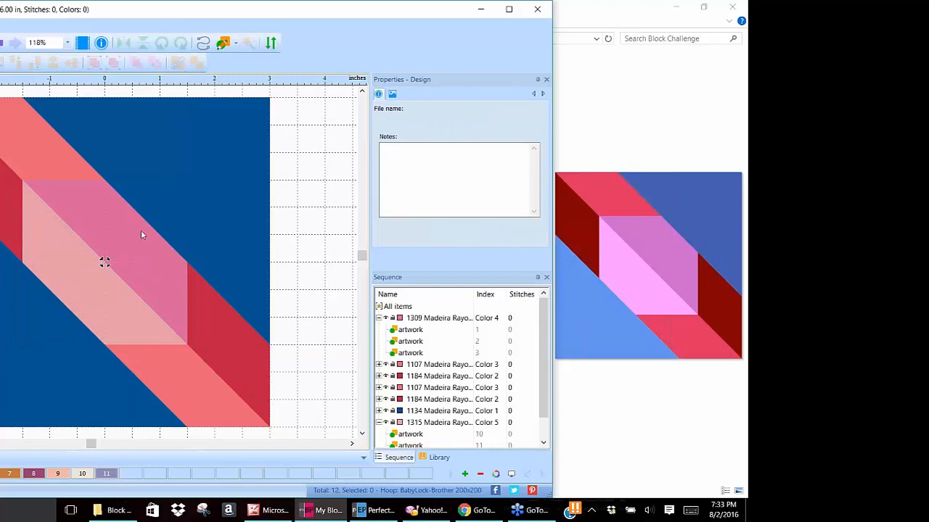
click(42, 226)
click(68, 292)
click(147, 336)
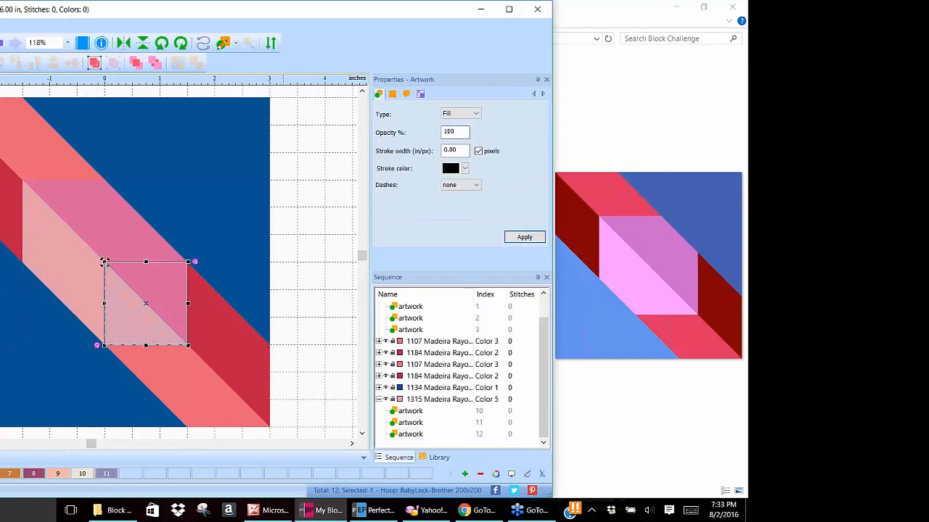
click(331, 204)
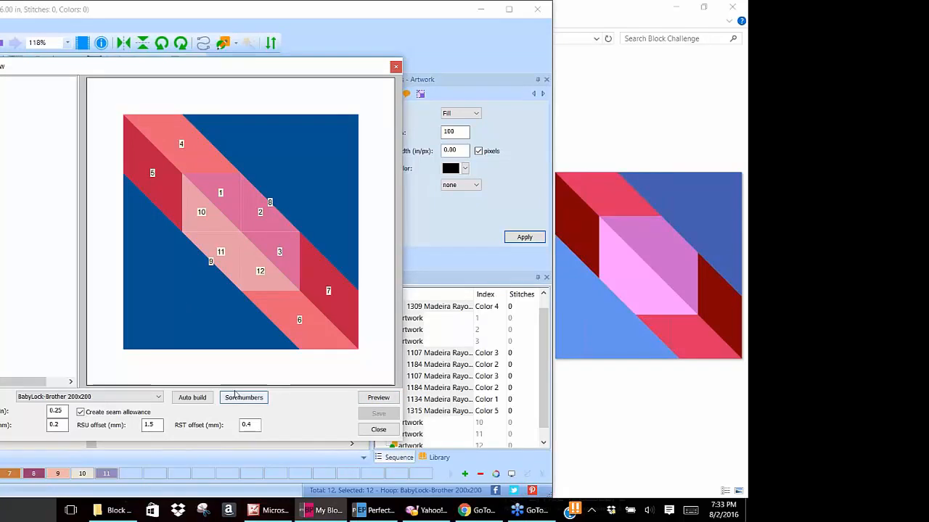
Step: Try Auto build on the block with both center shapes split into separate pieces, and close the piecing window
click(194, 399)
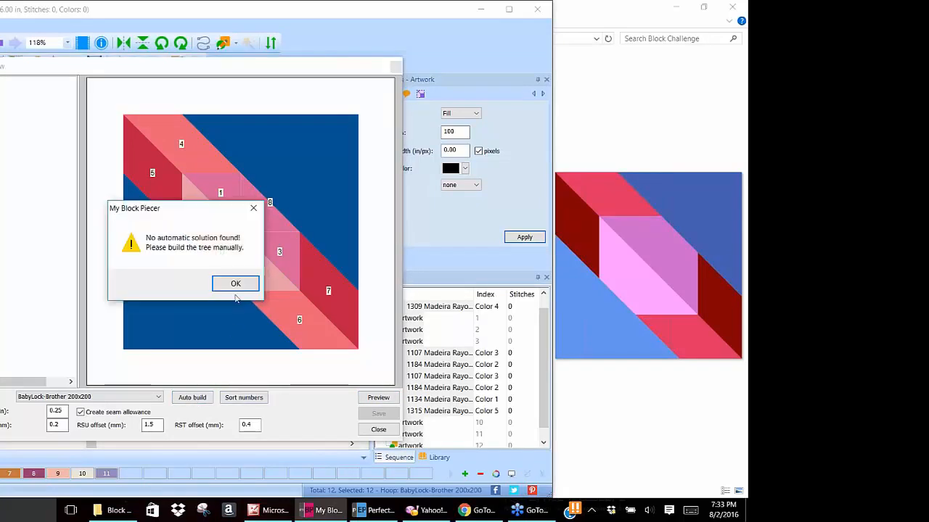
click(235, 285)
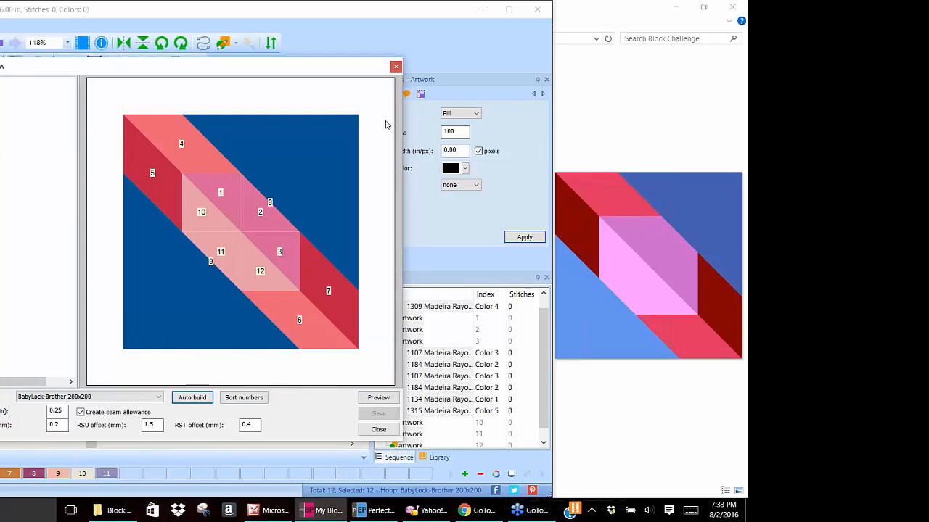
click(396, 68)
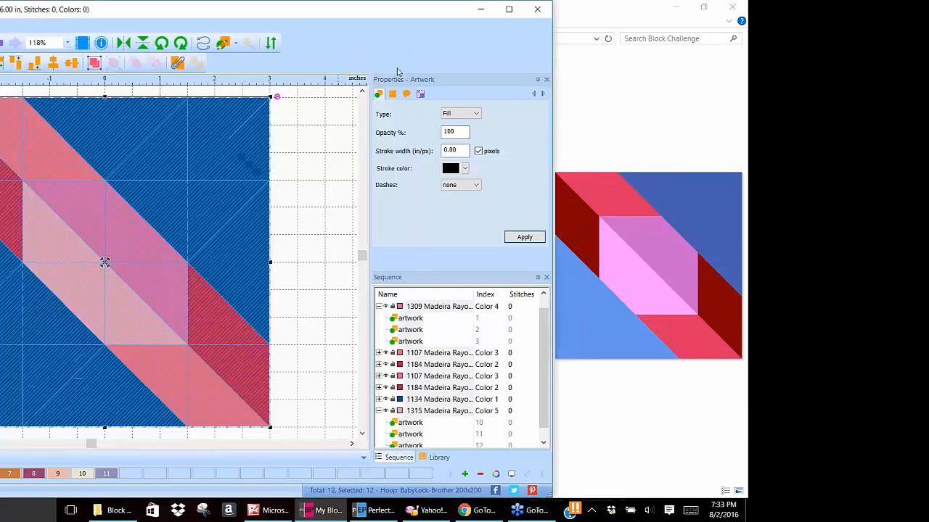
click(314, 160)
Step: Combine the three dark pink pieces in the upper half of the center hexagon into one artwork
click(77, 200)
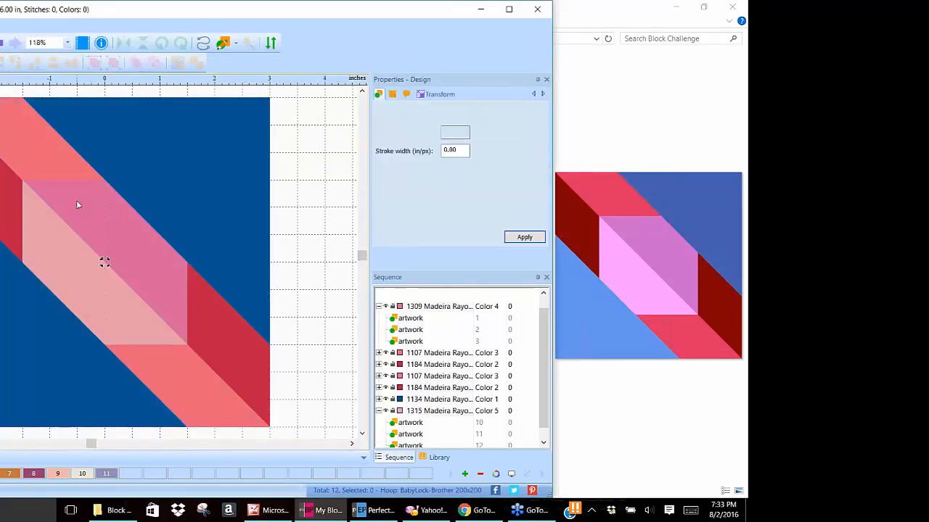
shift+click(136, 234)
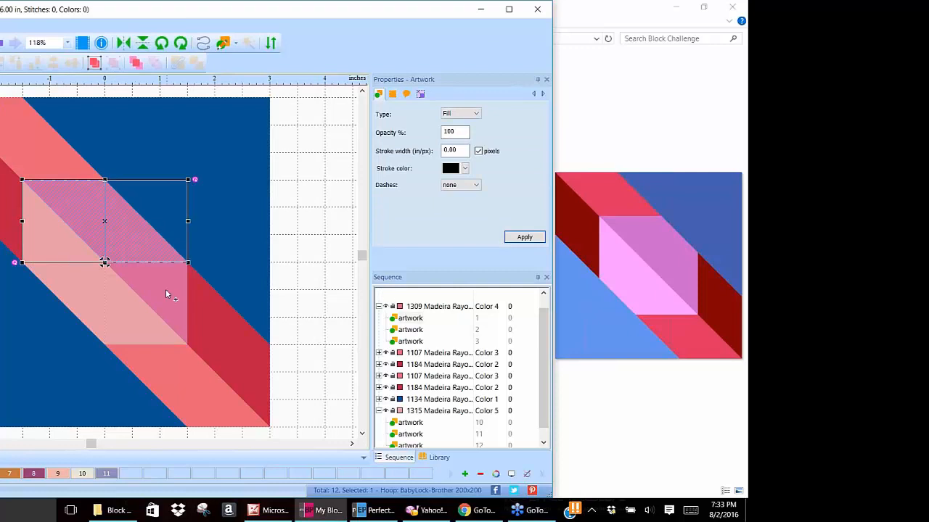
shift+click(156, 287)
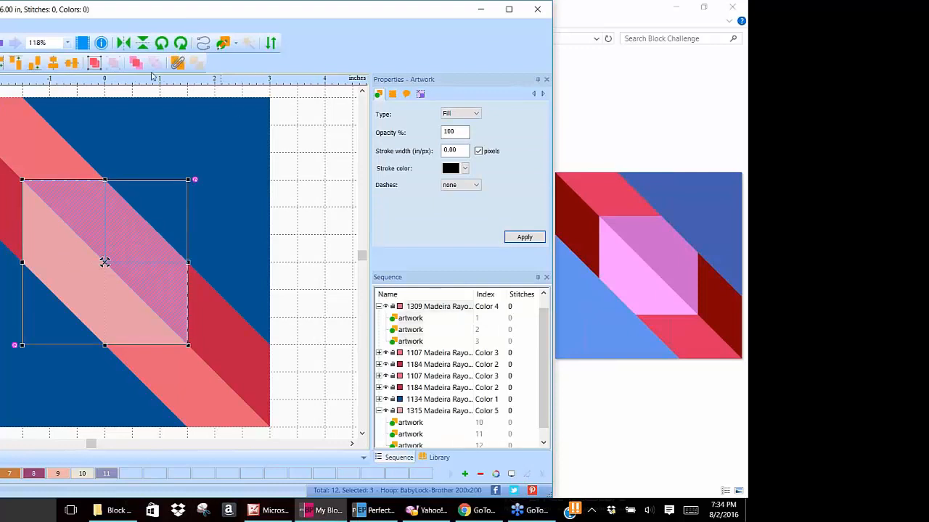
click(178, 62)
click(317, 131)
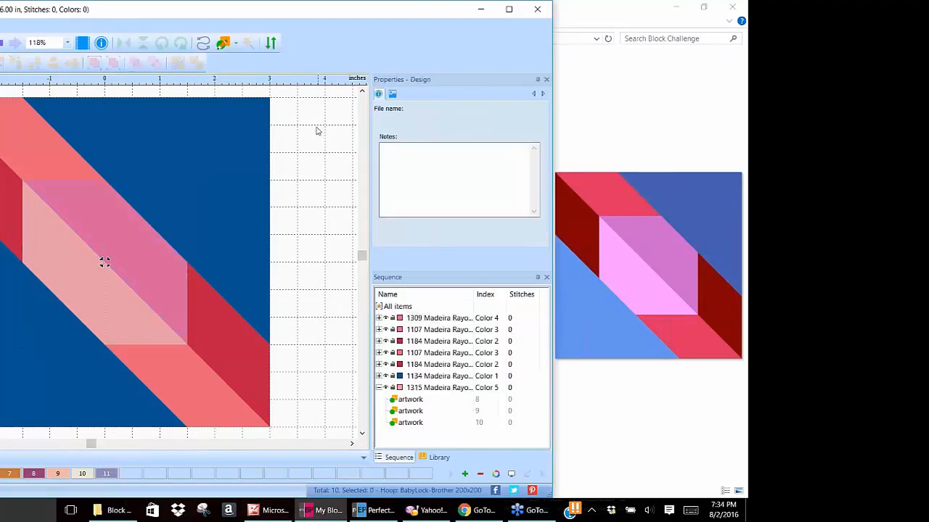
Step: Combine the three light pink center pieces into one artwork, and check that each blue corner shape is a single piece
click(45, 235)
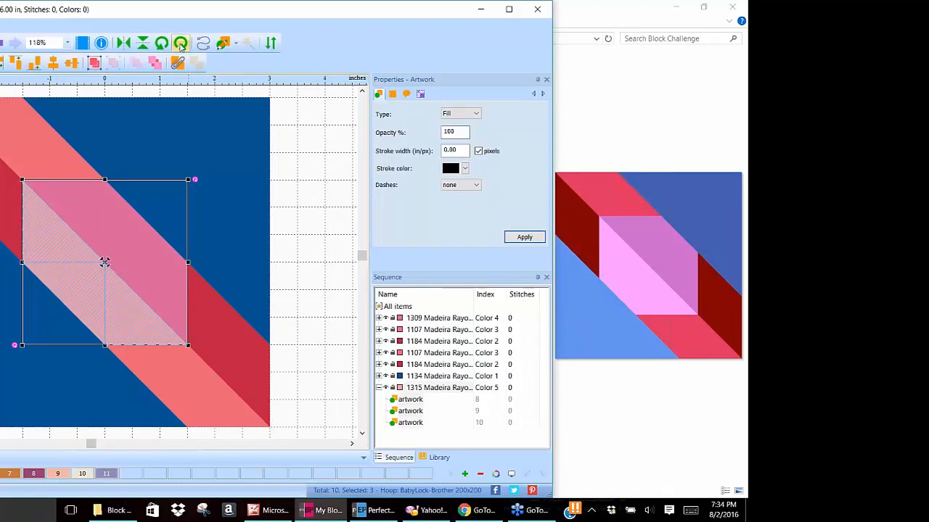
click(178, 63)
click(215, 130)
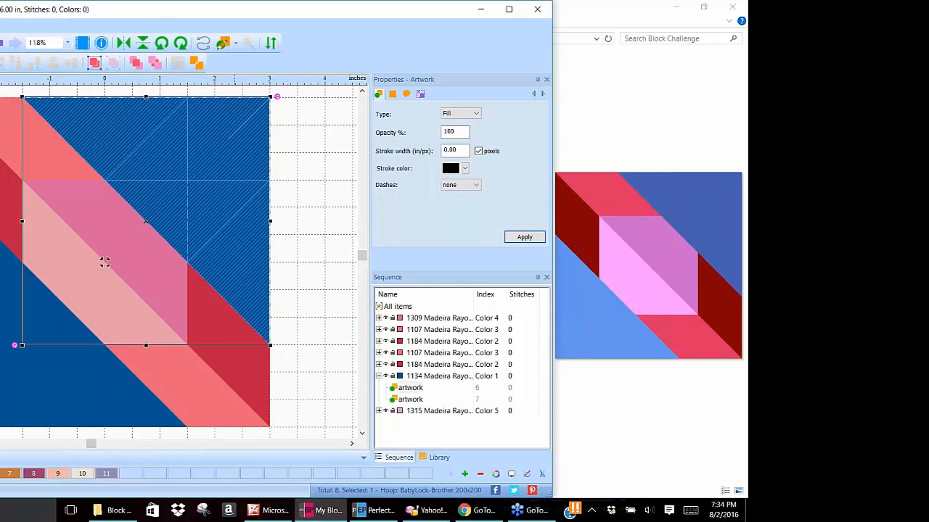
click(22, 355)
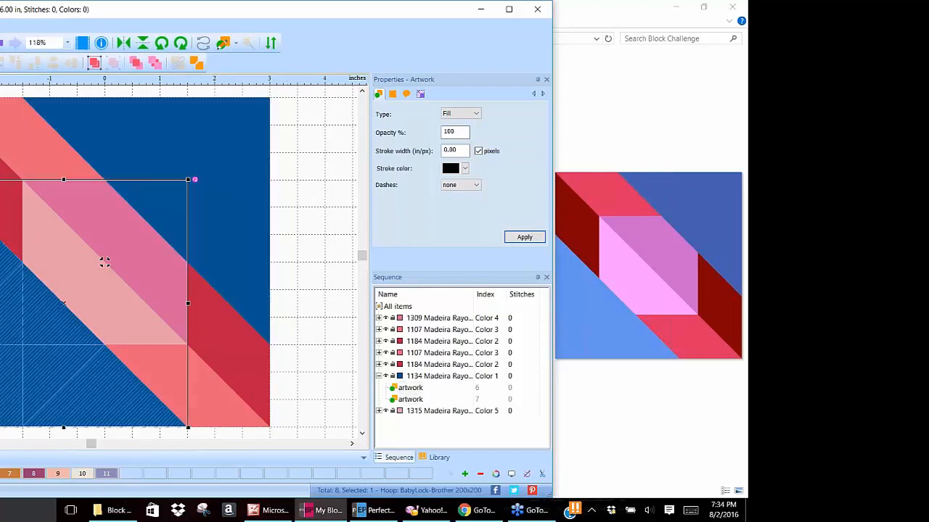
click(307, 257)
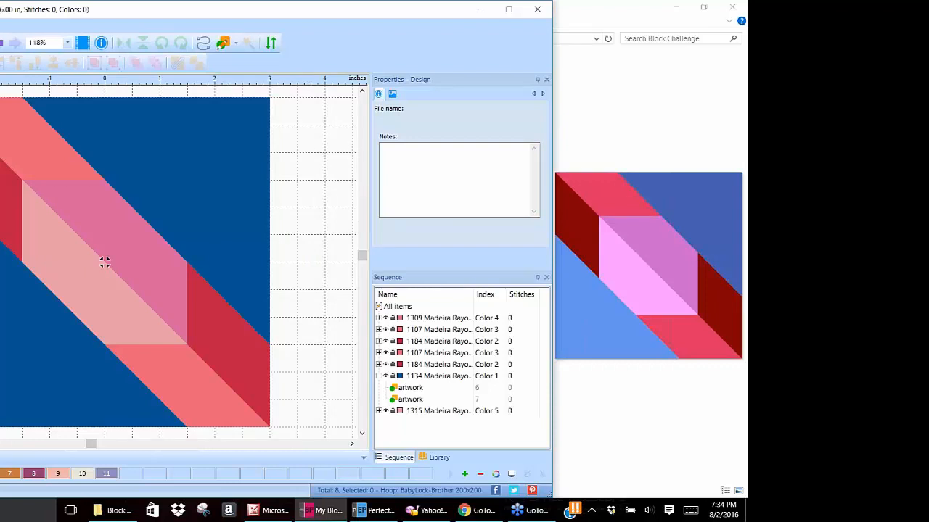
Step: Try Auto build on all pieces with the two center shapes combined, and close the piecing window
key(ctrl+a)
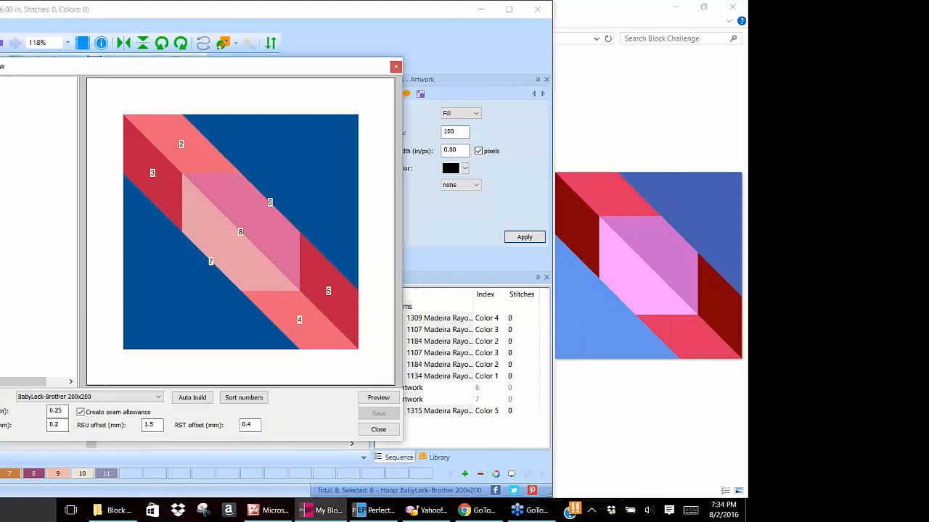
click(192, 398)
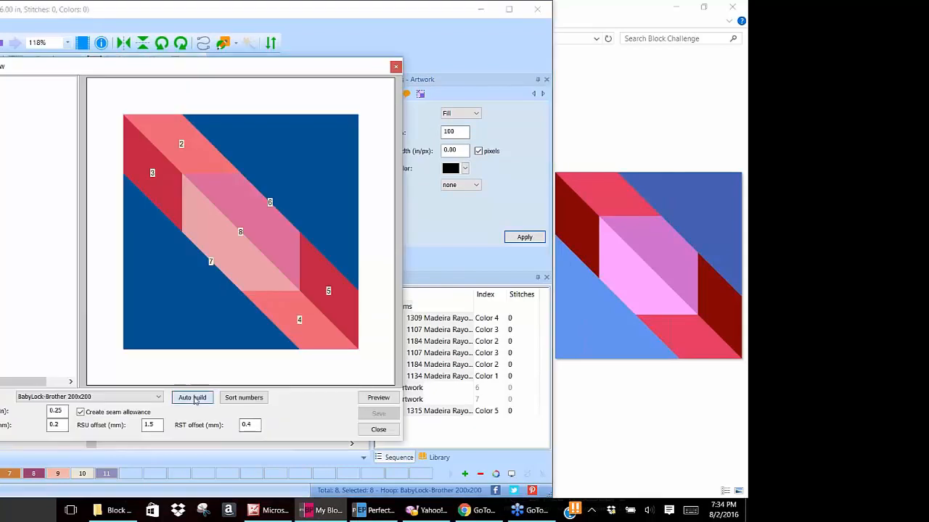
click(236, 284)
click(396, 68)
click(308, 170)
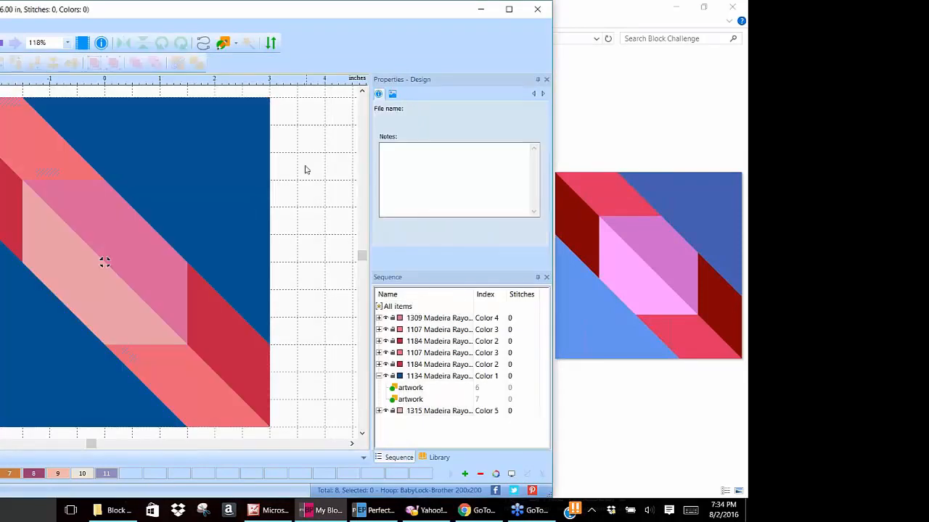
Step: Move the dark pink and light pink center shapes aside to inspect the area beneath them, and undo both moves
click(270, 43)
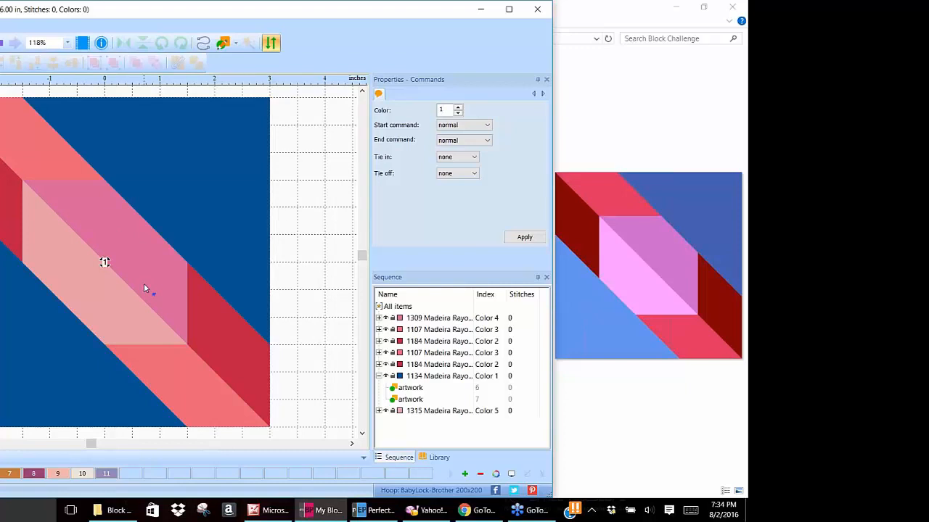
click(104, 262)
drag(104, 262, 324, 179)
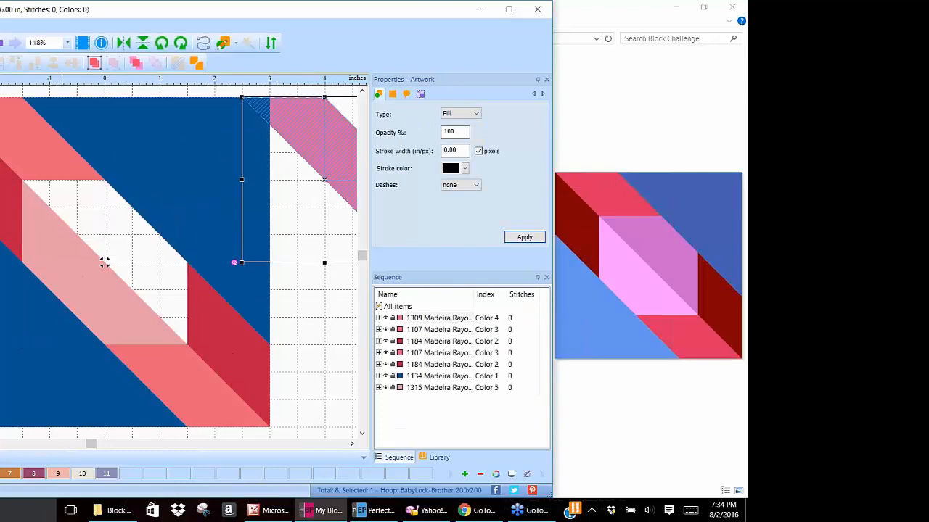
click(79, 299)
drag(103, 275, 2, 354)
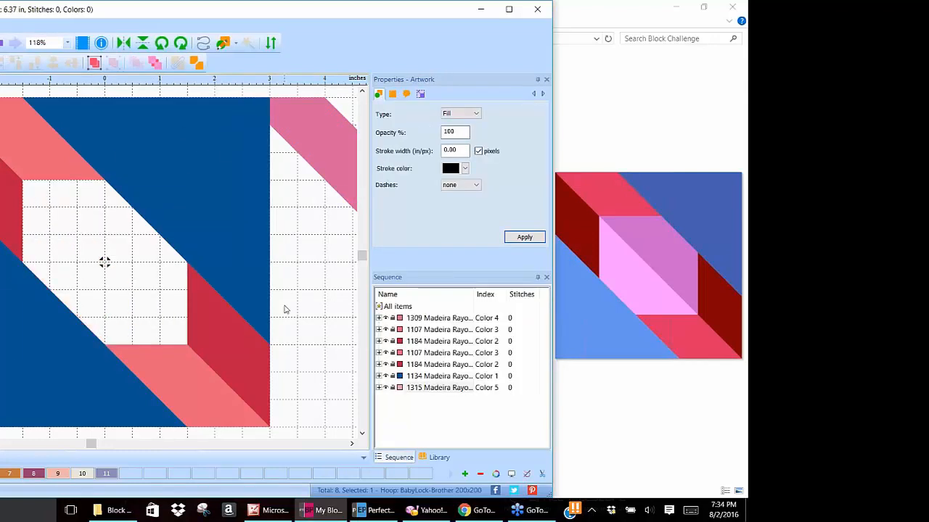
key(ctrl+z)
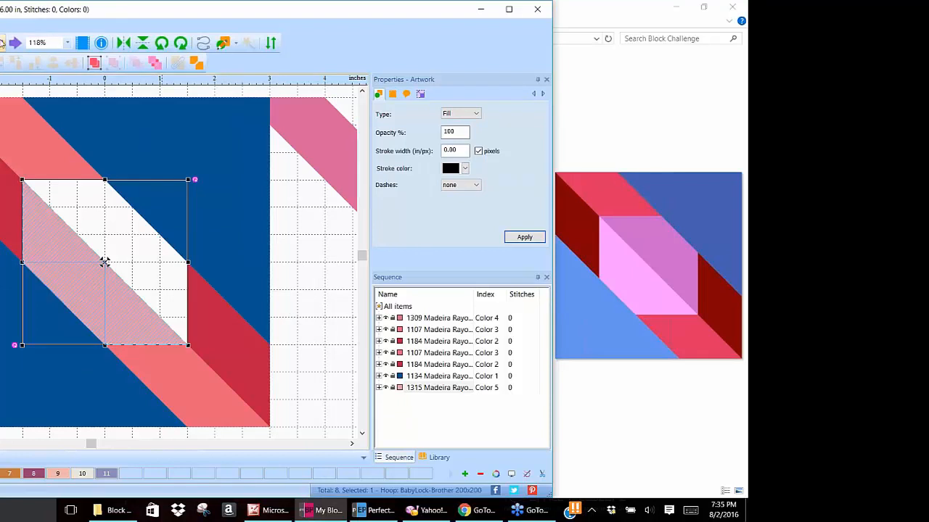
click(327, 170)
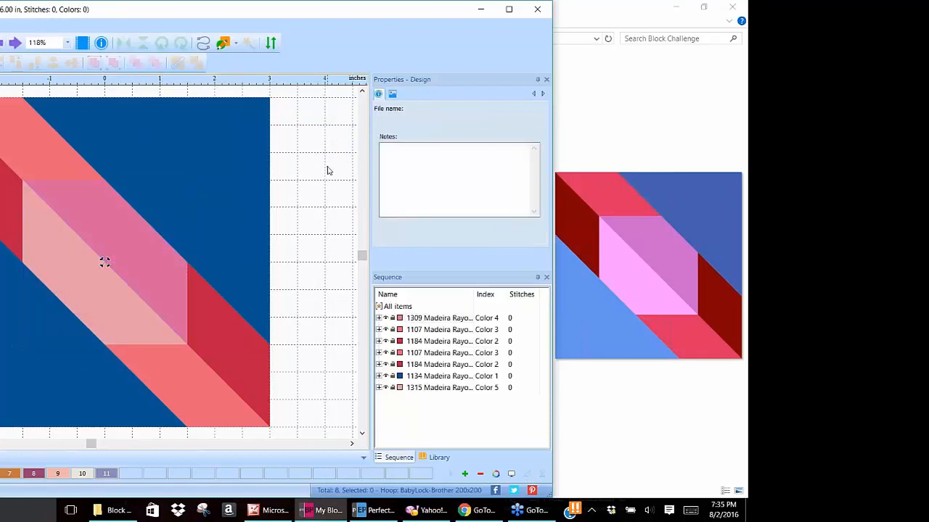
click(116, 228)
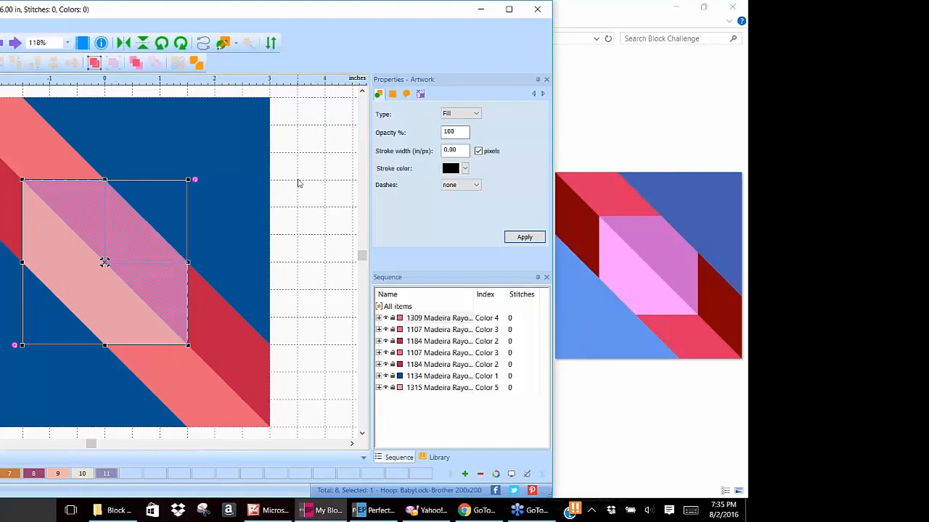
click(224, 336)
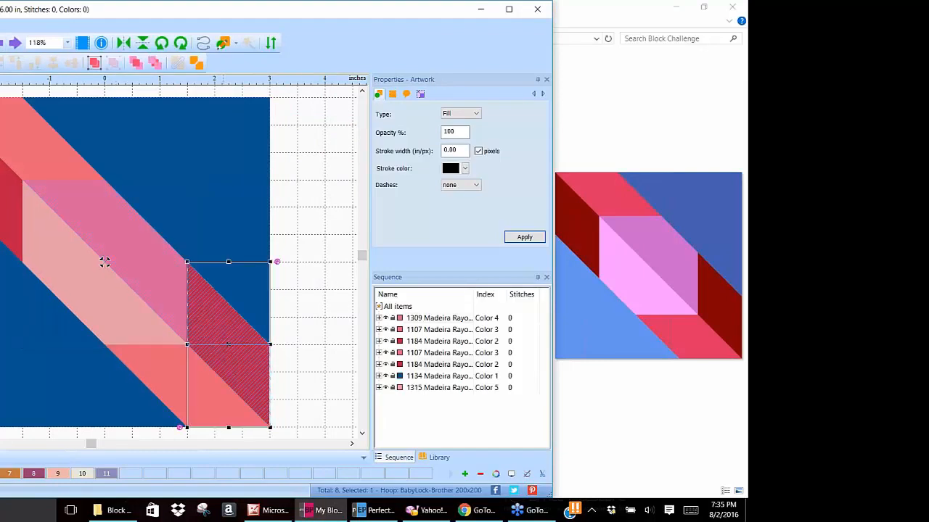
click(305, 209)
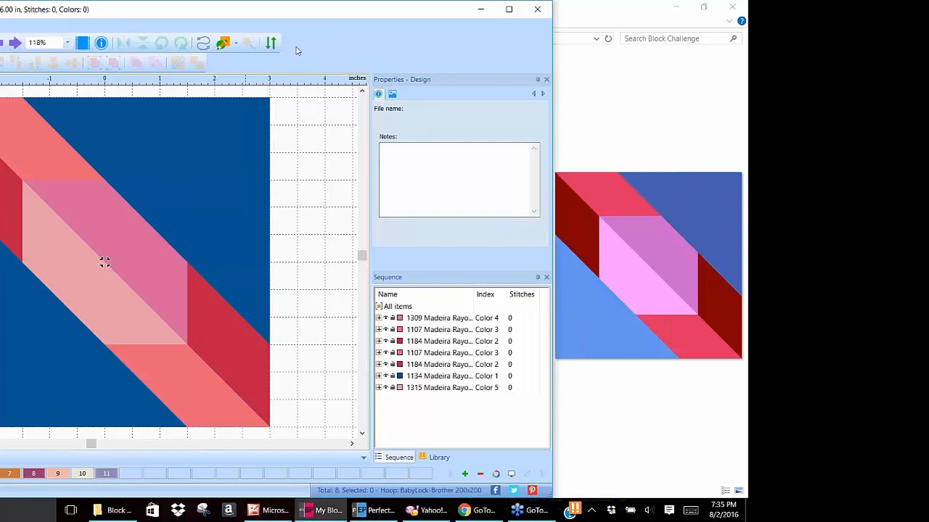
click(271, 43)
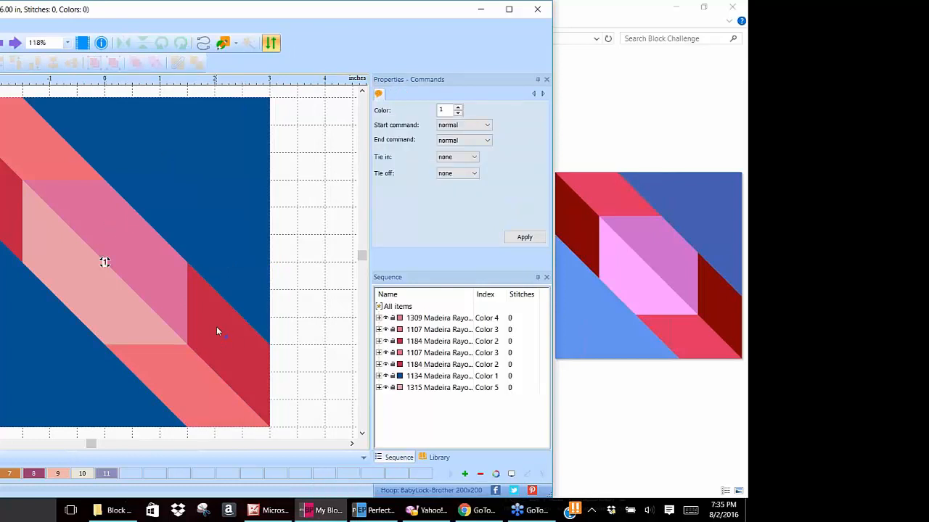
key(Escape)
click(230, 341)
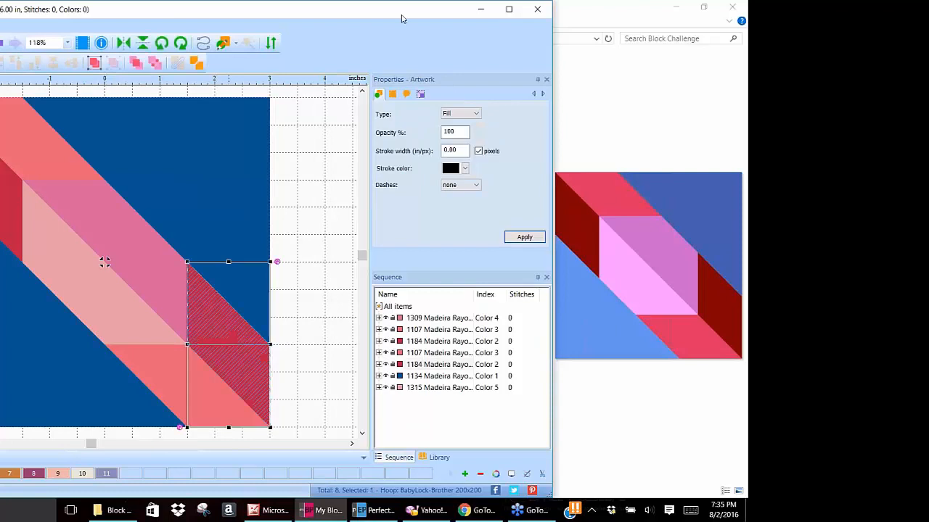
Step: Resequence the pieces starting with dark pink, lower-right dark red, upper-left coral, upper-right blue and light pink, followed by the remaining dark red, coral and blue
click(270, 43)
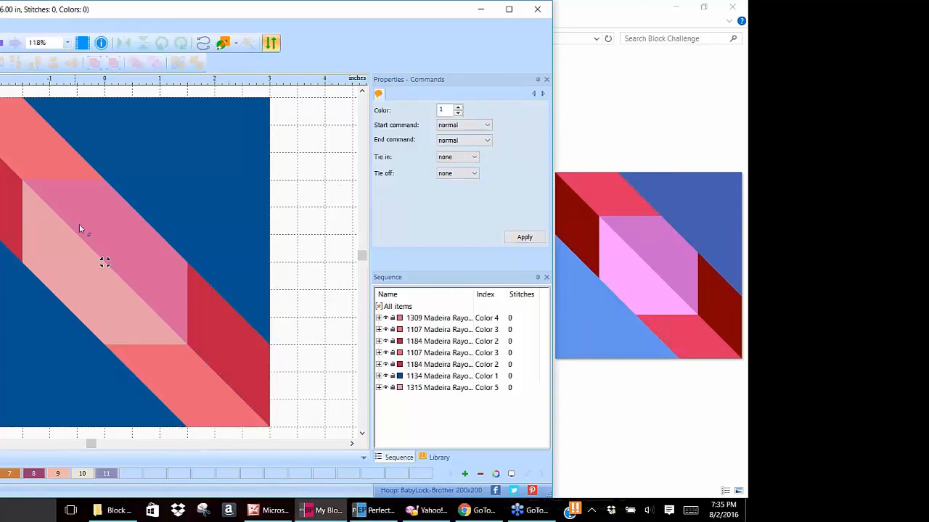
click(252, 346)
click(32, 134)
click(165, 139)
click(89, 285)
Step: Resequence the pieces as dark pink, upper-left coral, lower-right dark red, upper-right blue, light pink, upper-left dark red, lower-right coral and lower-left blue
click(271, 43)
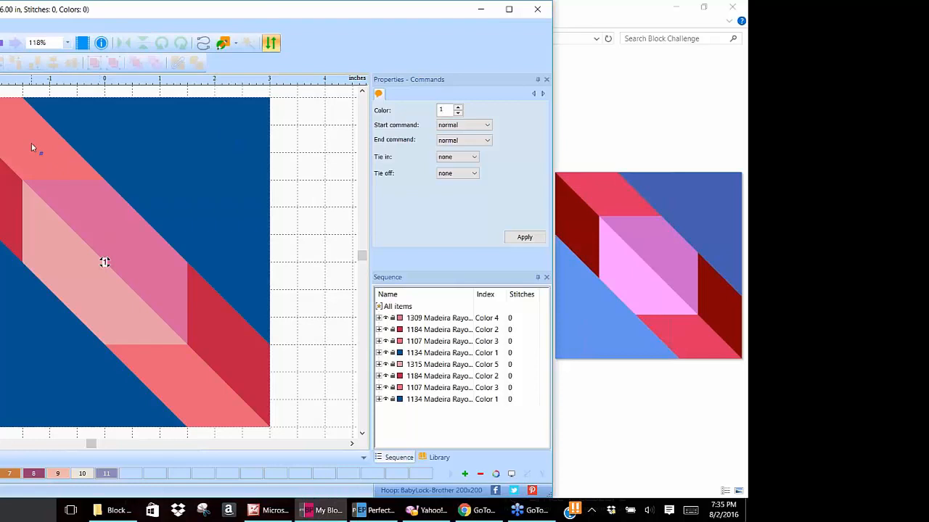
click(233, 339)
click(149, 217)
click(190, 383)
click(67, 300)
key(Return)
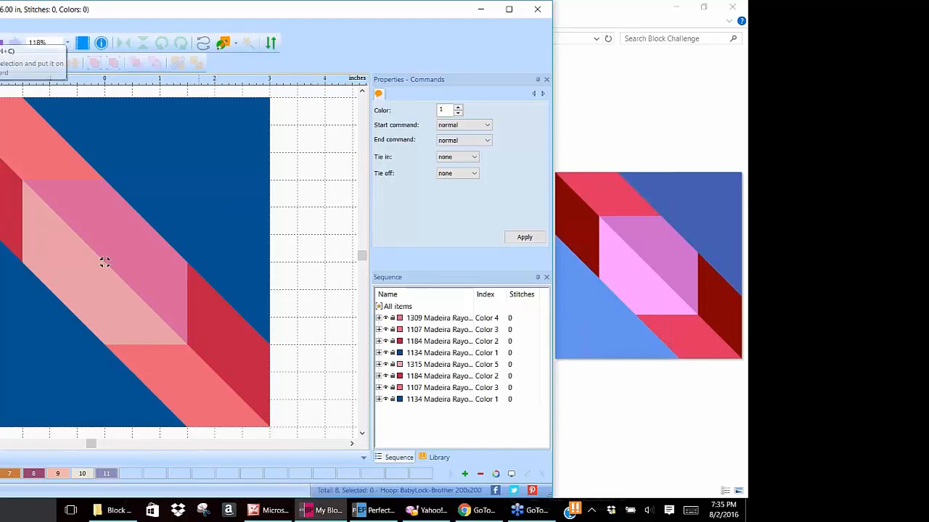
Step: Try Auto build on the whole resequenced block, close the piecing window and clear the selection
key(ctrl+a)
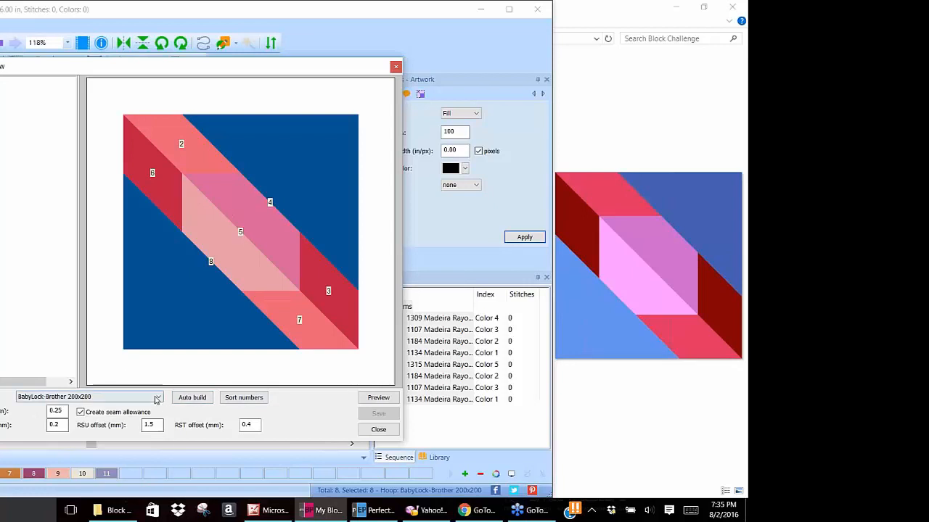
click(192, 399)
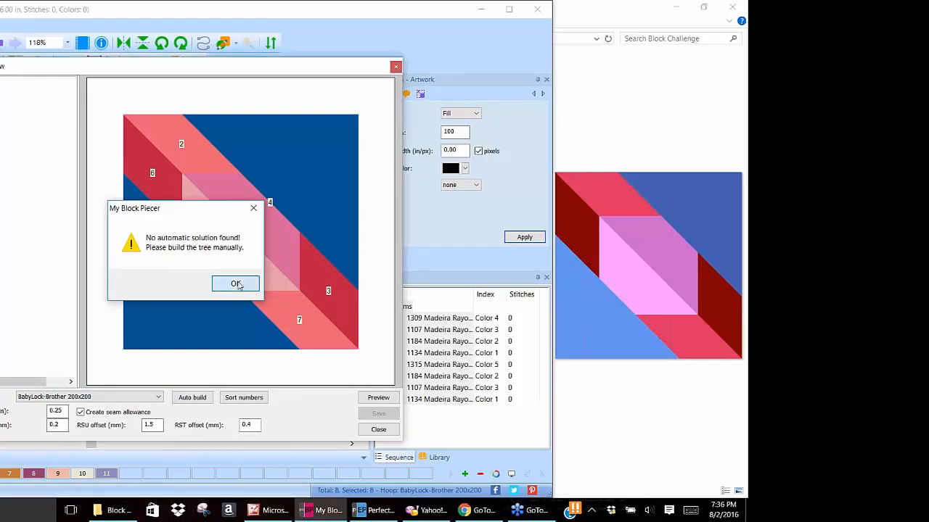
click(236, 285)
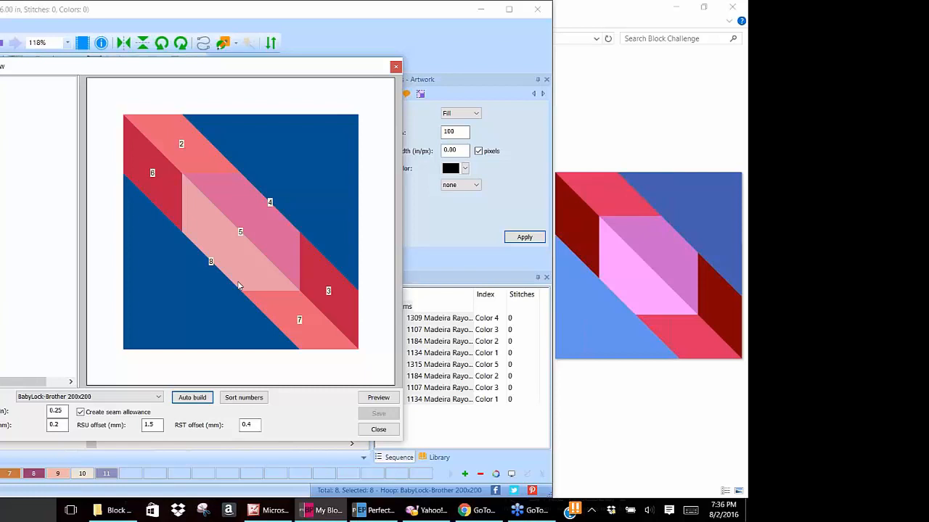
click(396, 68)
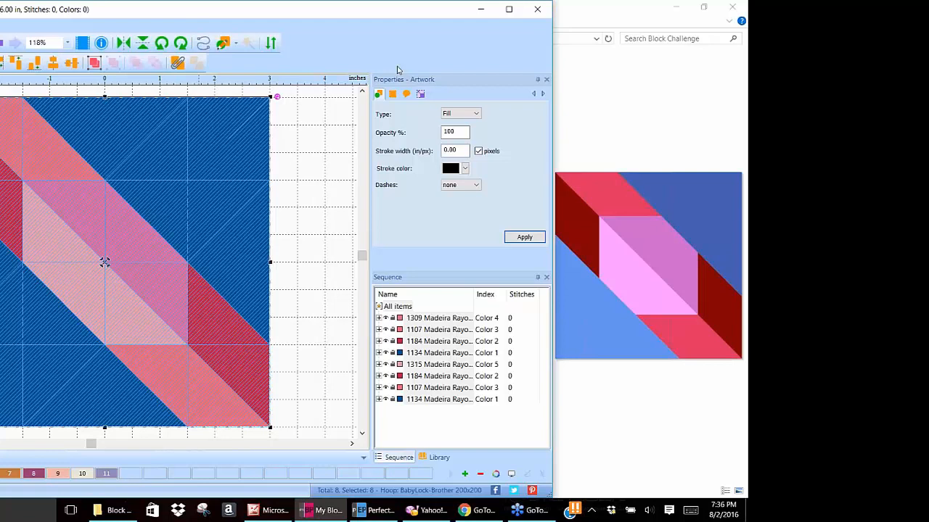
click(306, 125)
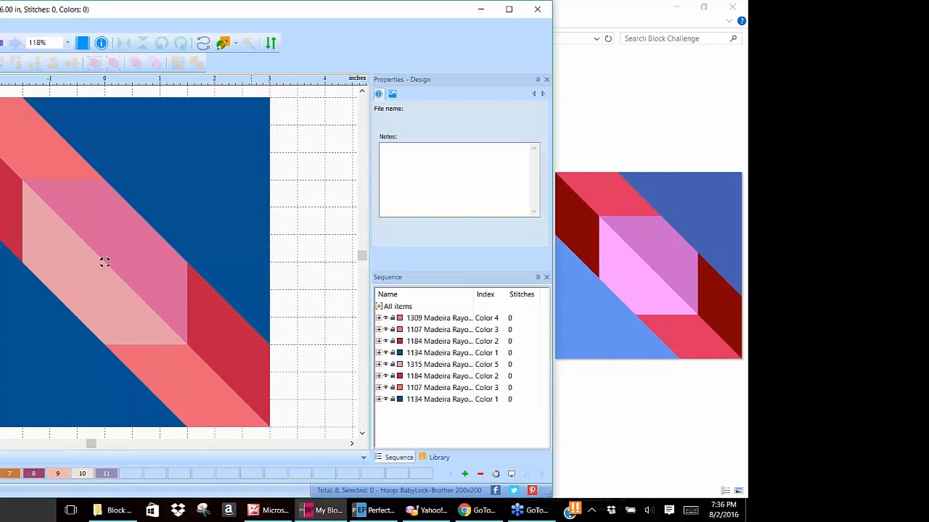
Step: Create a new design, select 3_rrcross.jpg in the Block Challenge folder as reference, and return to My Block Piecer
key(ctrl+n)
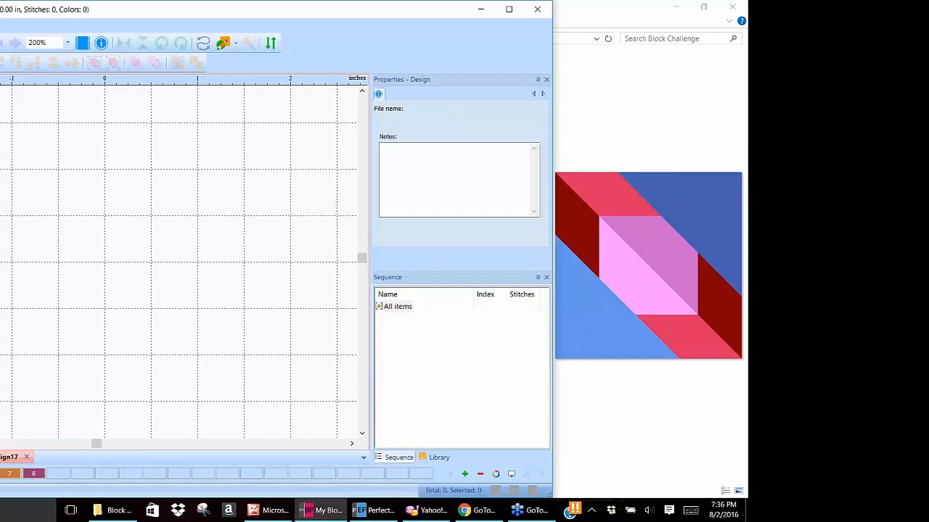
click(624, 124)
click(468, 112)
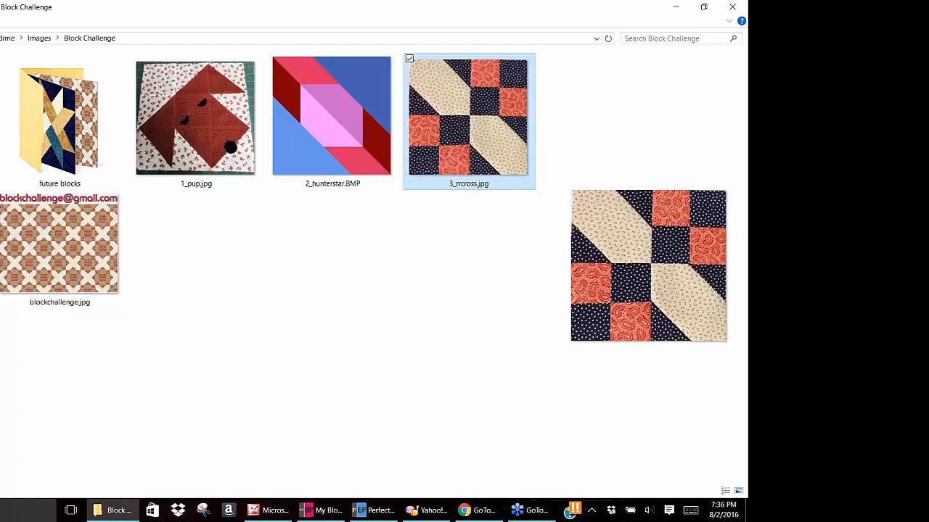
click(314, 512)
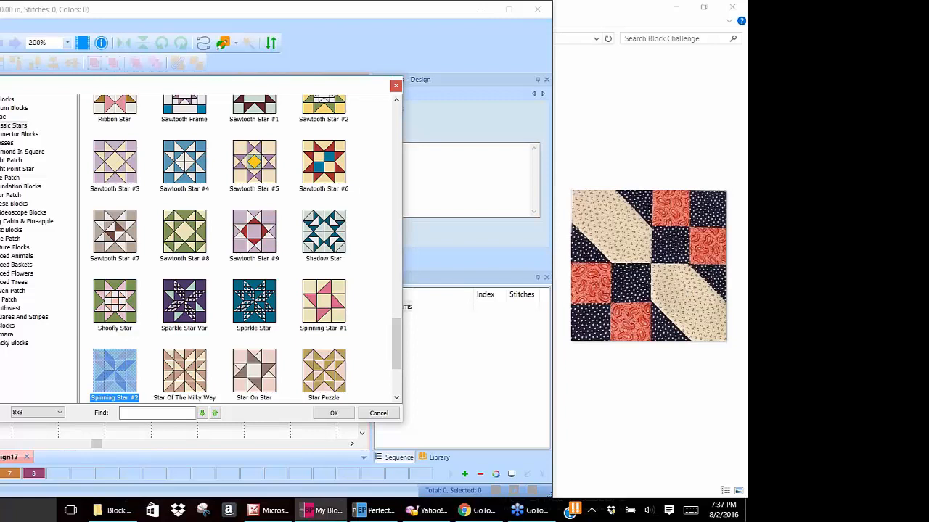
Step: Insert The Sickle (2) block from the library's Simple Four Patch category at size 8x8
click(0, 195)
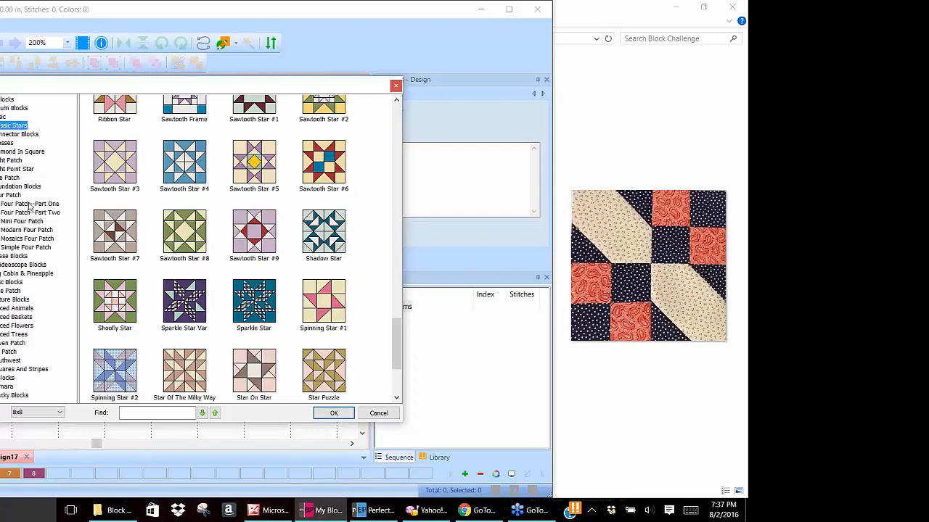
click(31, 204)
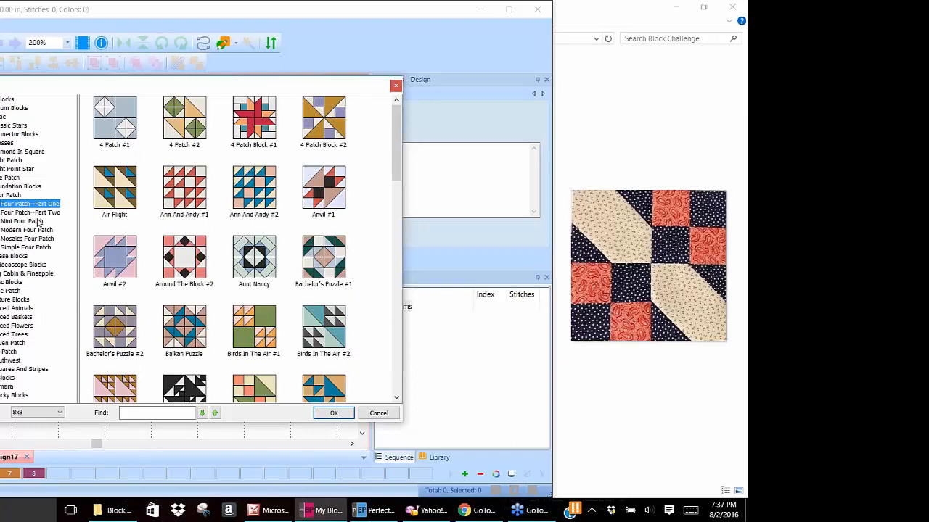
click(38, 223)
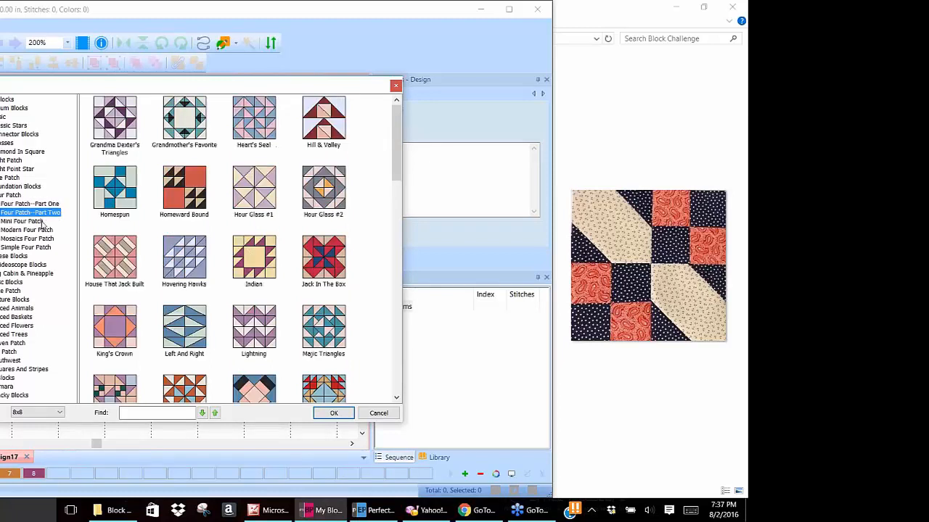
click(24, 248)
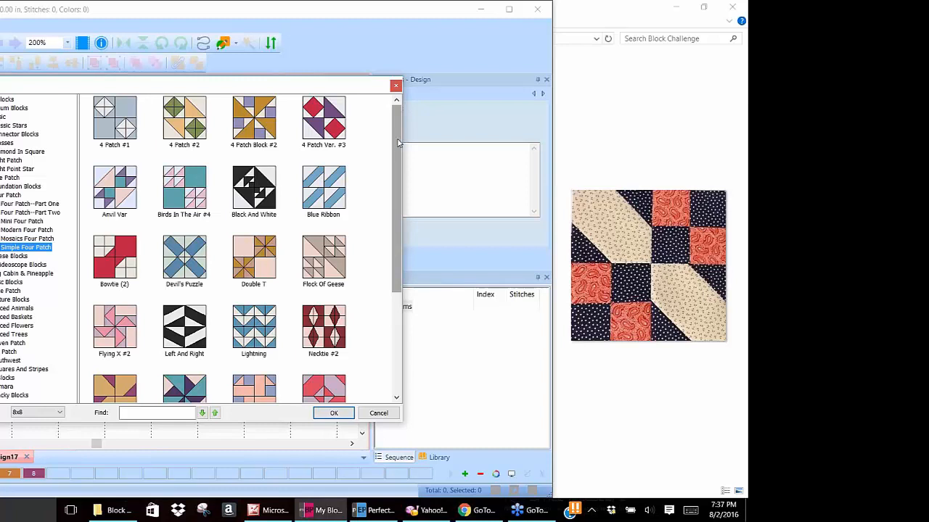
drag(397, 143, 409, 298)
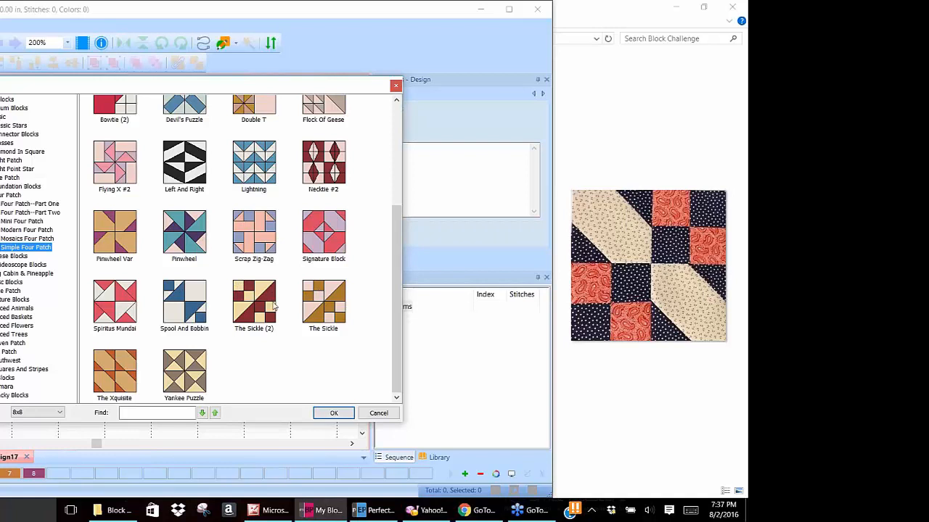
click(251, 296)
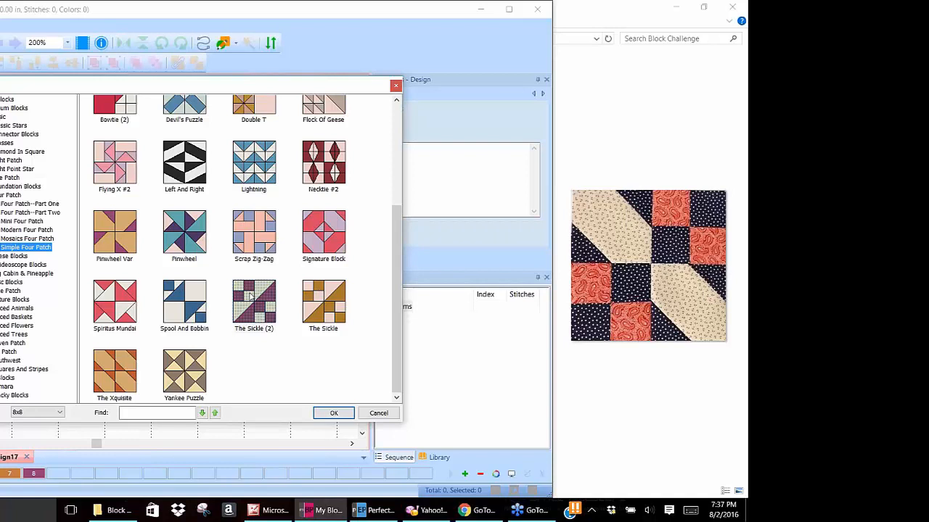
click(61, 413)
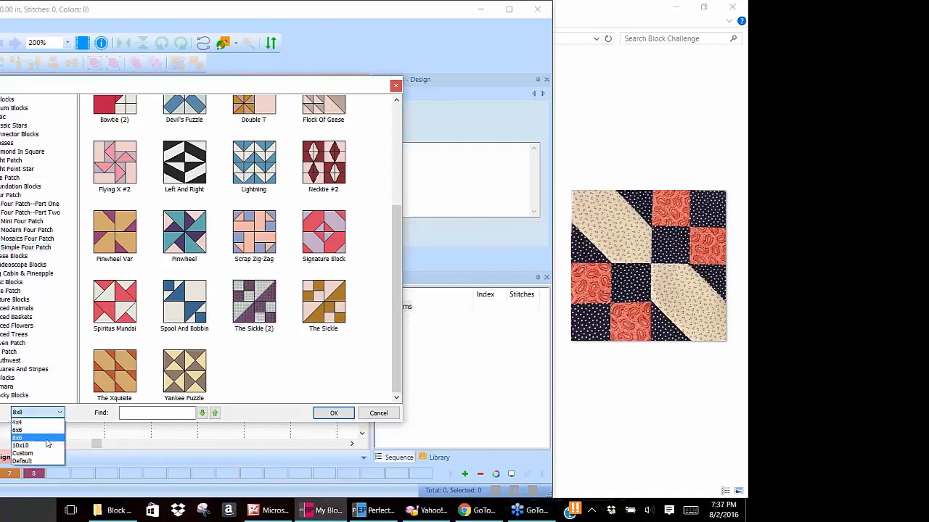
click(46, 431)
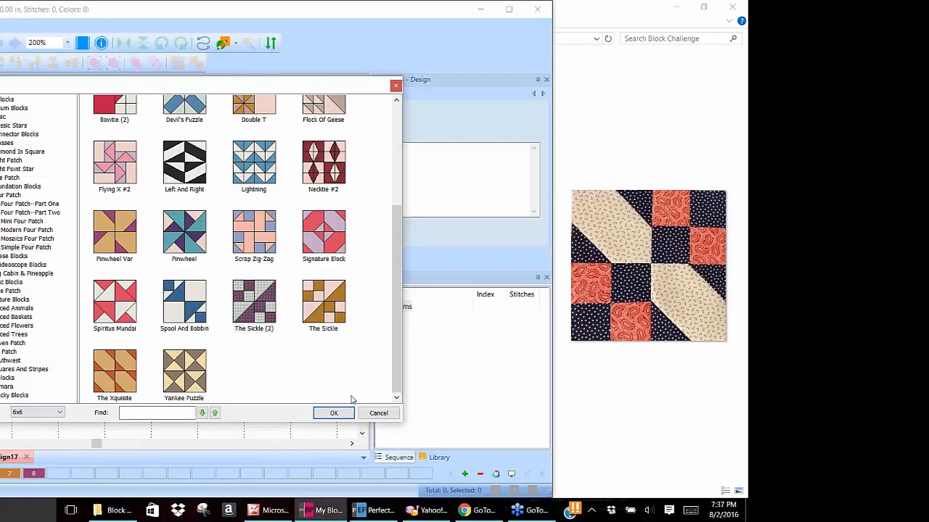
click(50, 415)
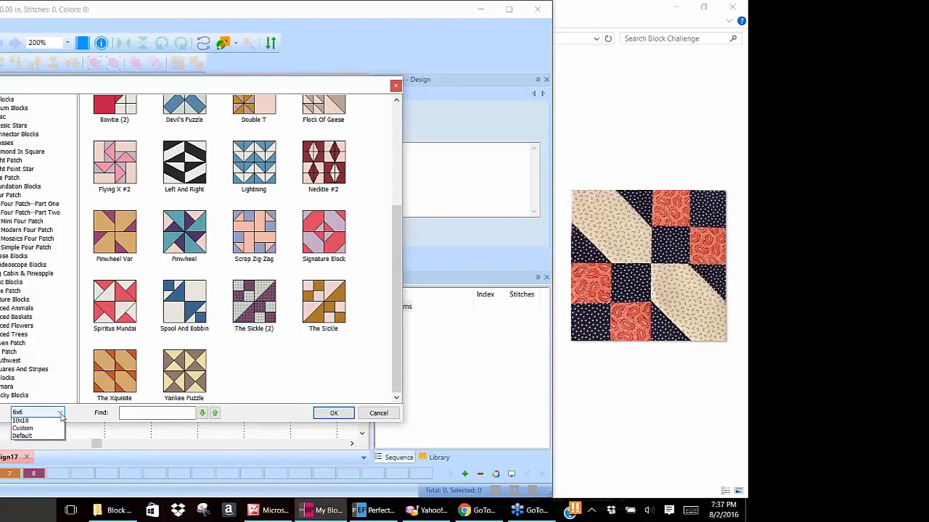
click(50, 438)
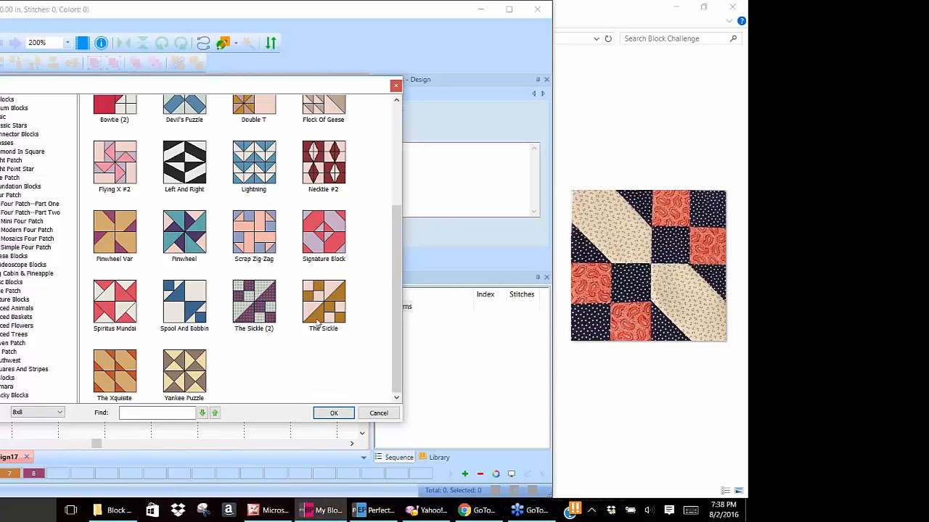
click(333, 413)
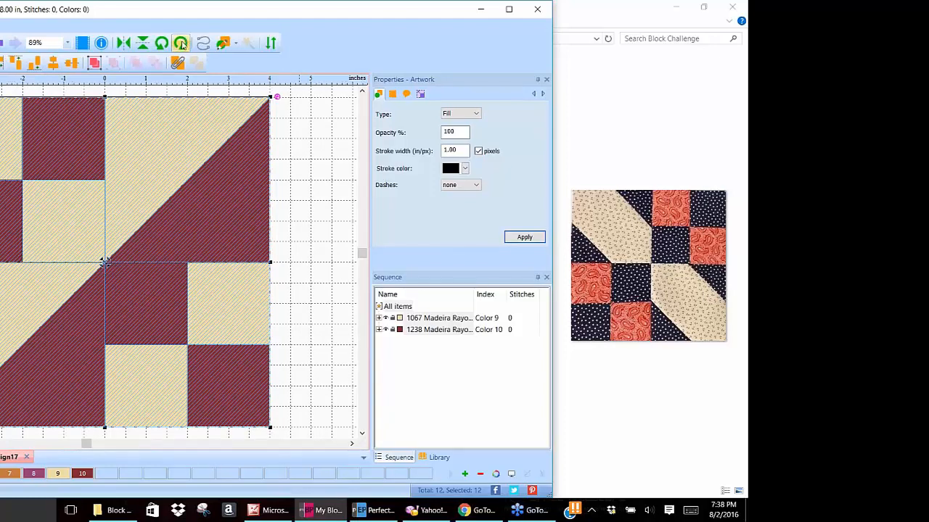
Step: Rotate the whole block right once, and rotate its lower-left four-square quarter right once more
click(181, 44)
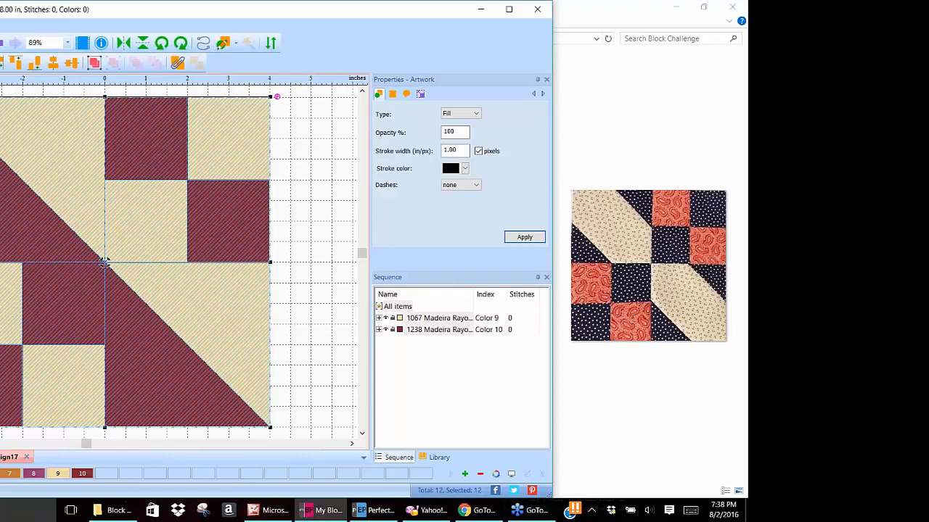
click(323, 204)
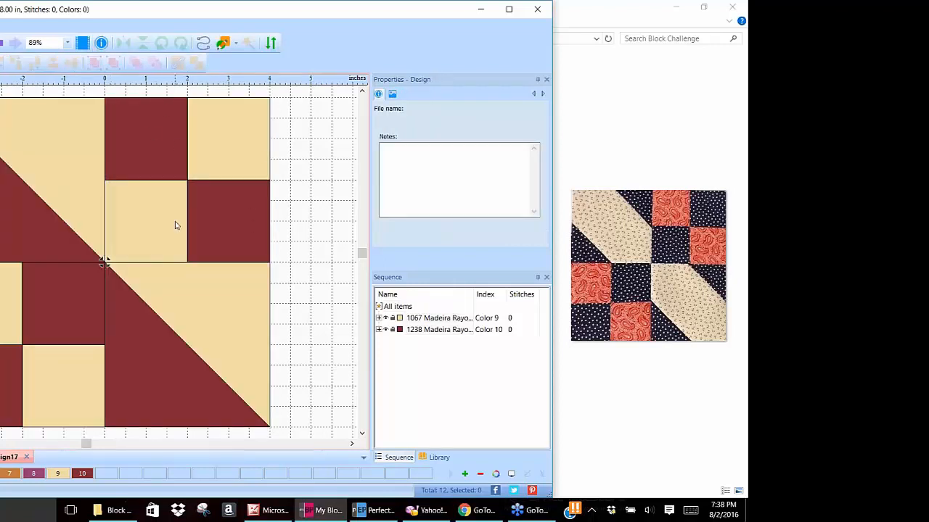
drag(0, 250, 117, 444)
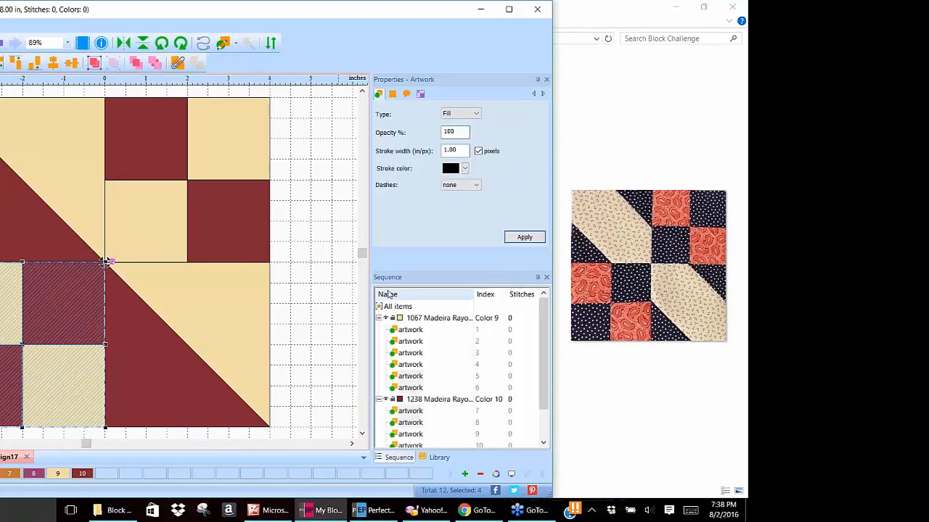
click(182, 43)
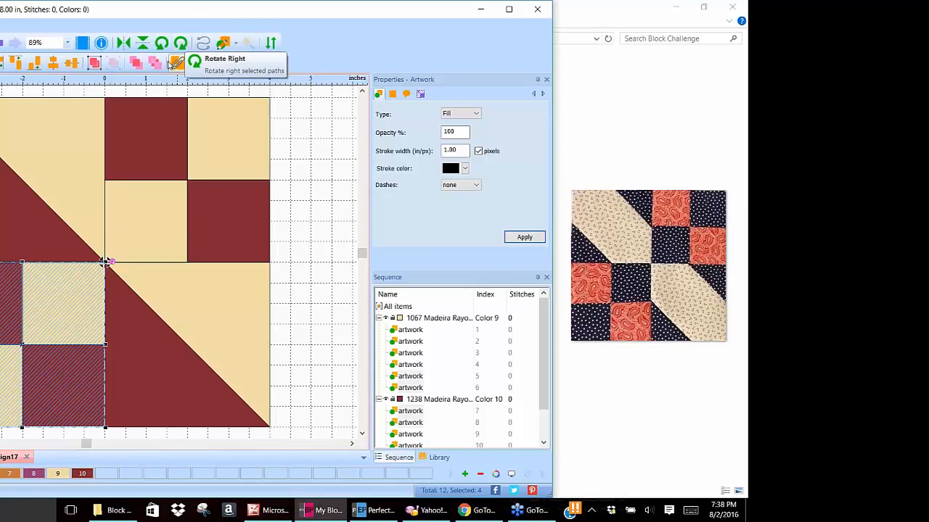
click(311, 167)
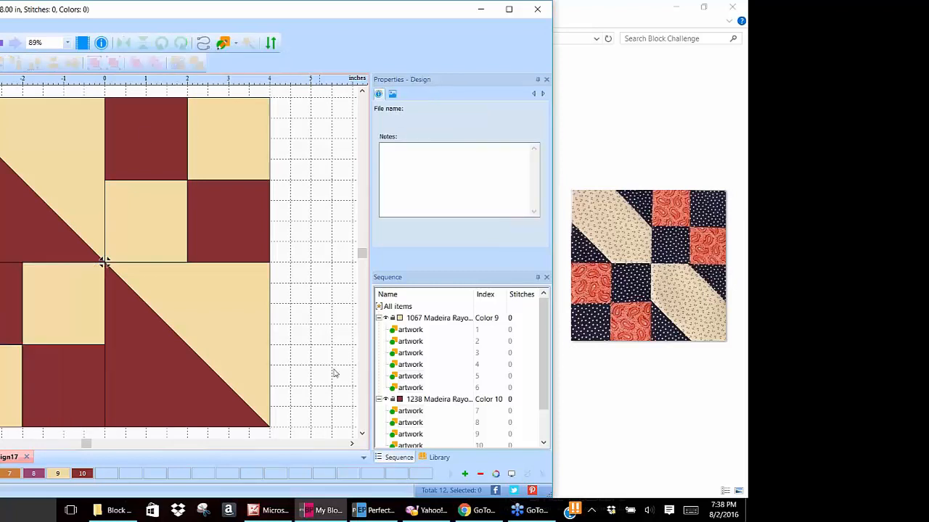
Step: Recolor the four cream squares in the two four-square quarters with Madeira Rayon 1393 Black Chrome
click(238, 147)
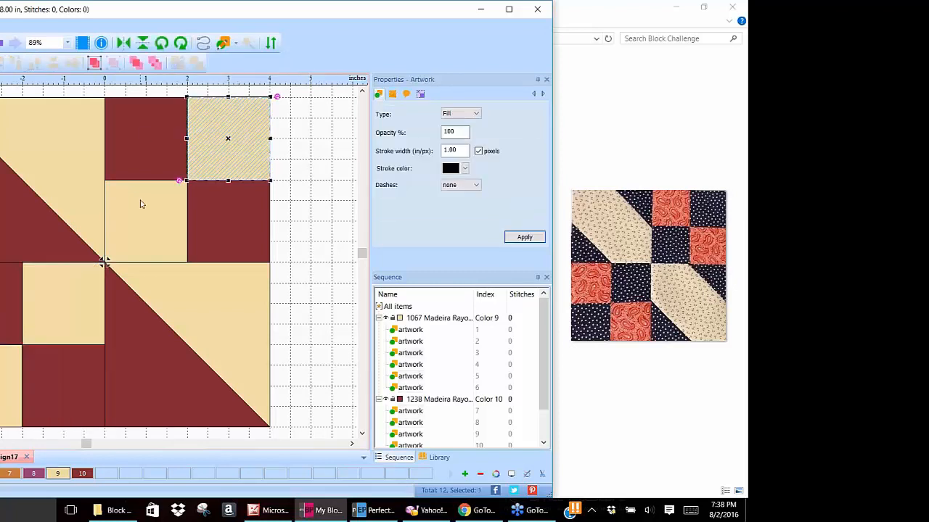
shift+click(149, 209)
ctrl+click(74, 299)
ctrl+click(7, 380)
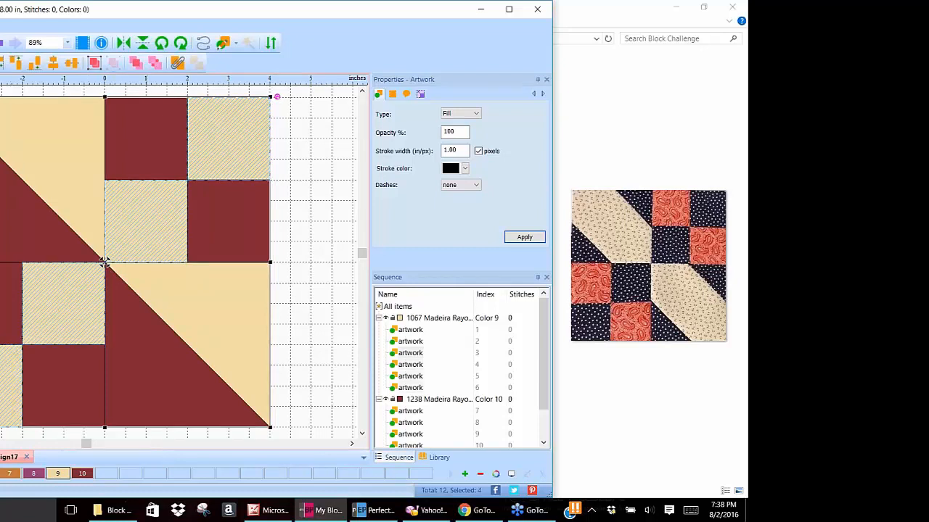
click(465, 474)
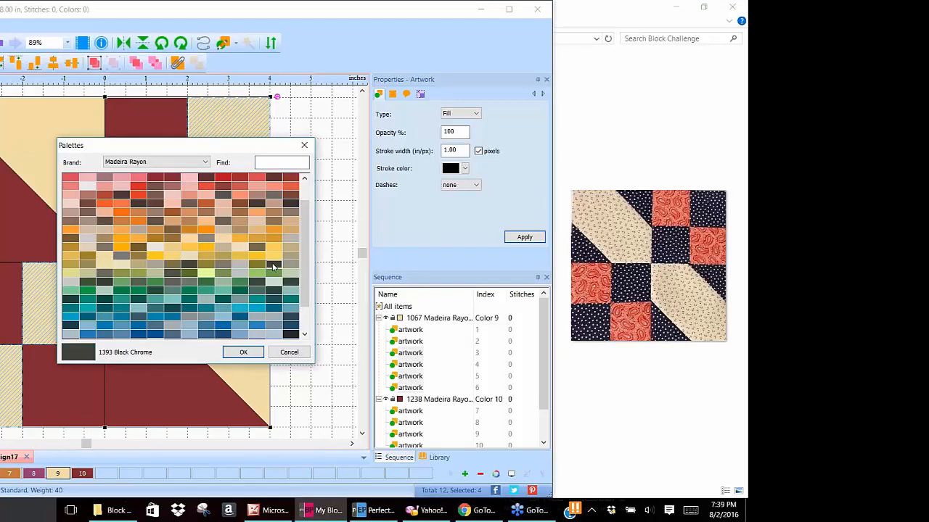
click(244, 353)
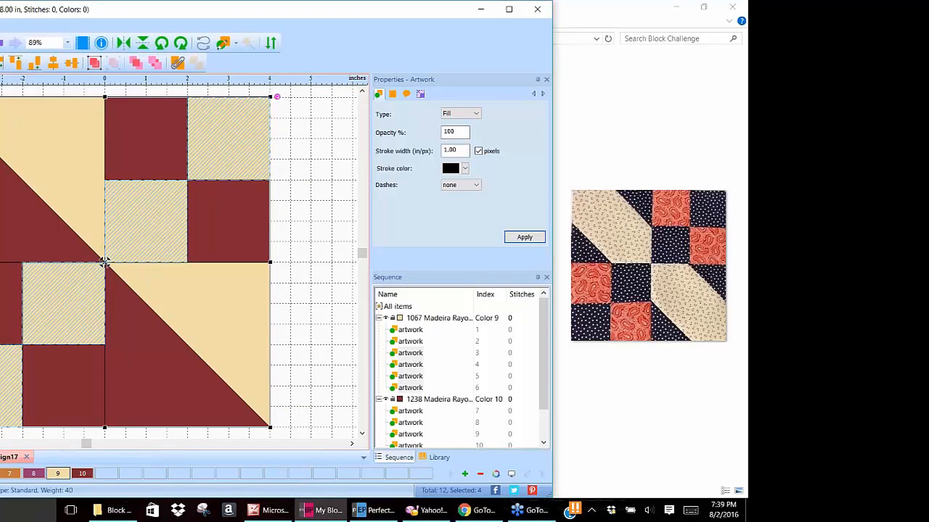
click(601, 141)
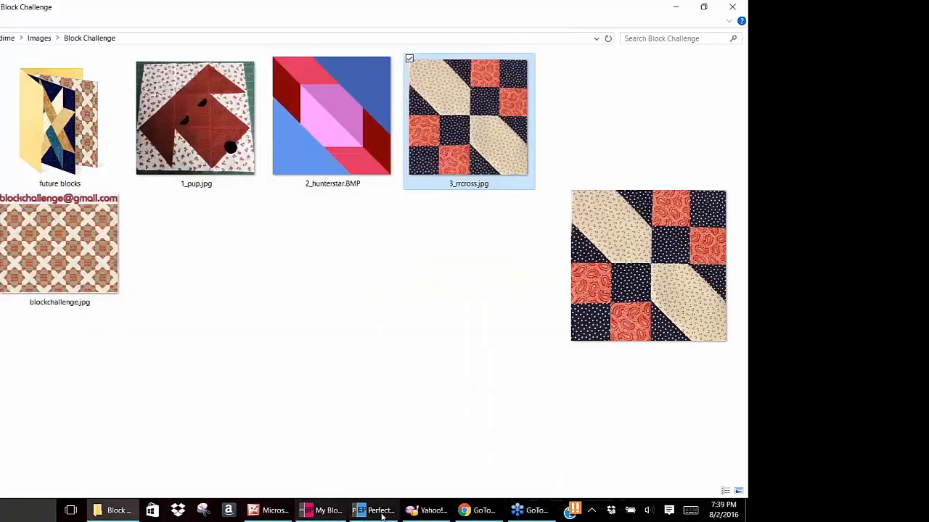
click(324, 513)
click(300, 263)
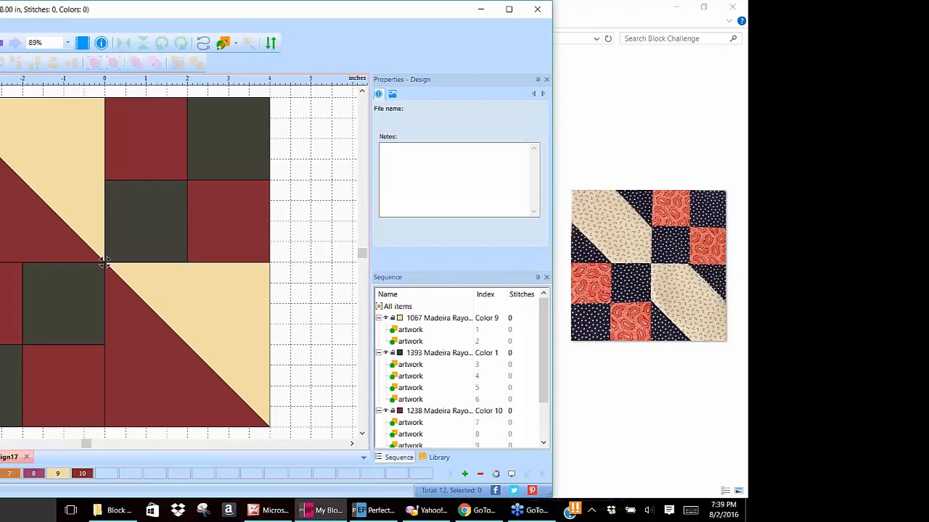
Step: Delete the cream and dark red triangles from the block's upper-left and lower-right quarters
click(30, 140)
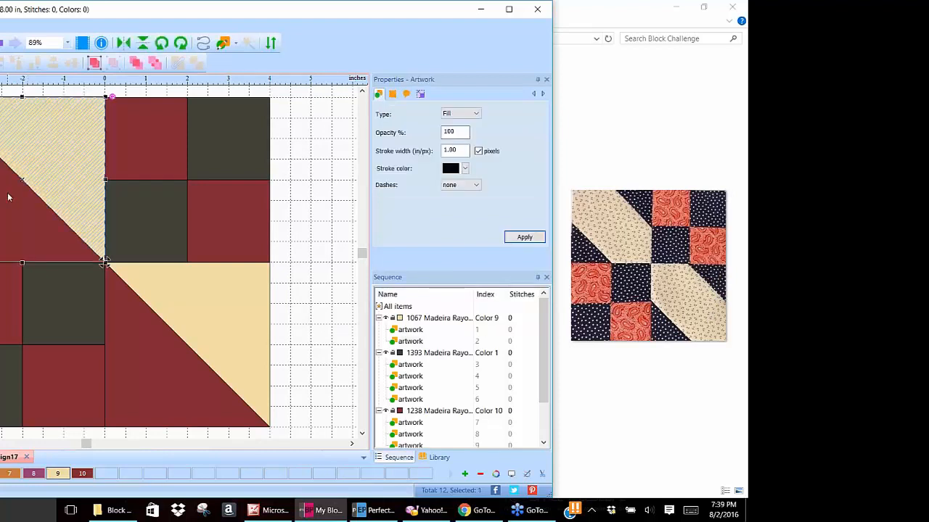
shift+click(105, 261)
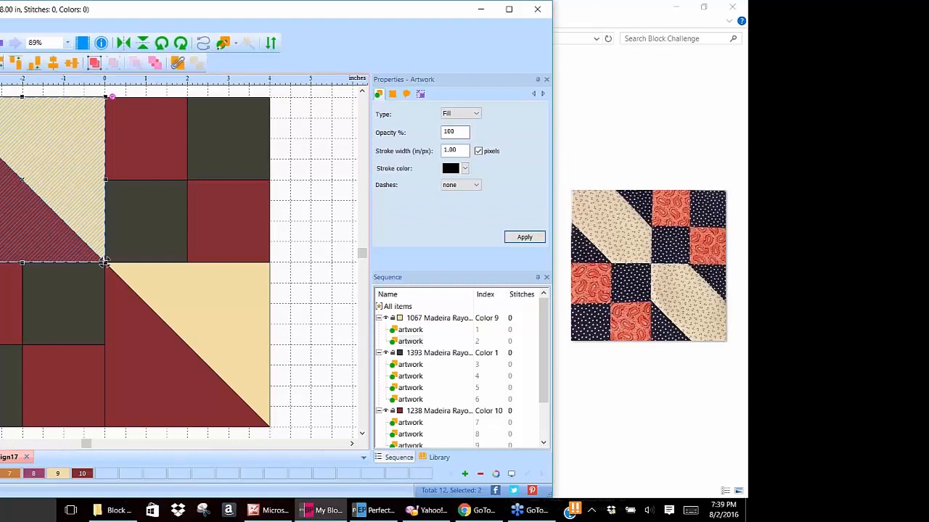
key(Delete)
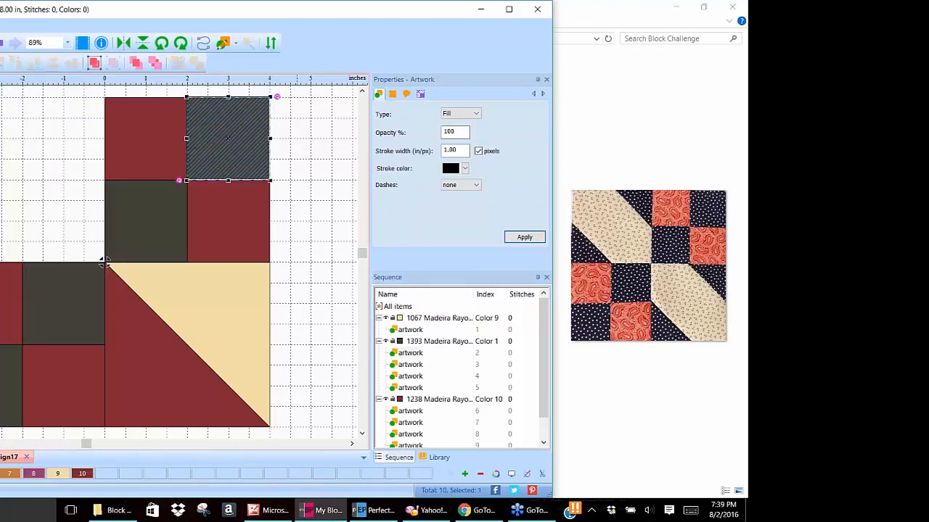
click(219, 314)
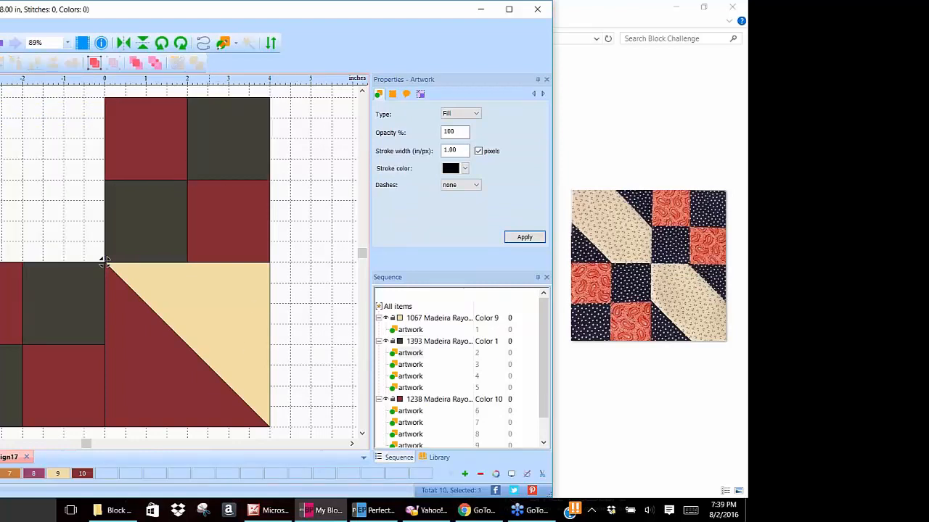
shift+click(155, 369)
right_click(145, 326)
click(180, 286)
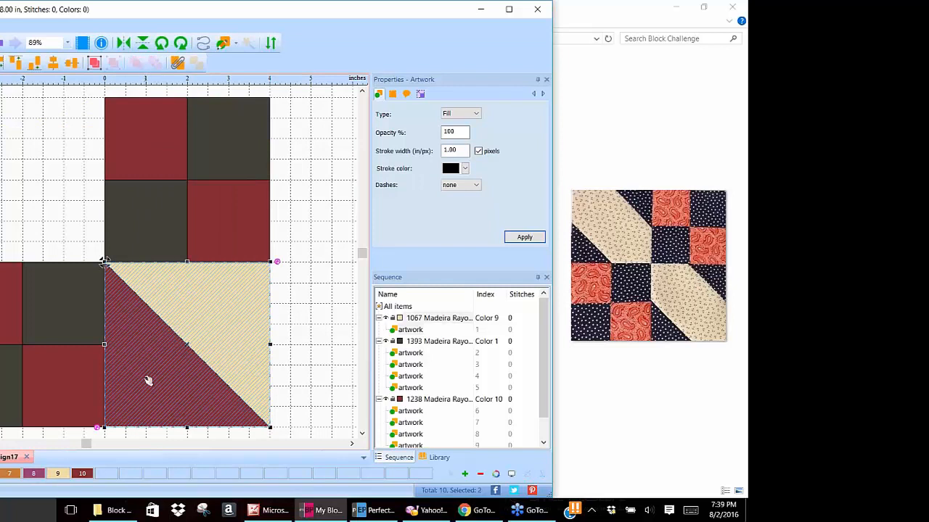
right_click(147, 377)
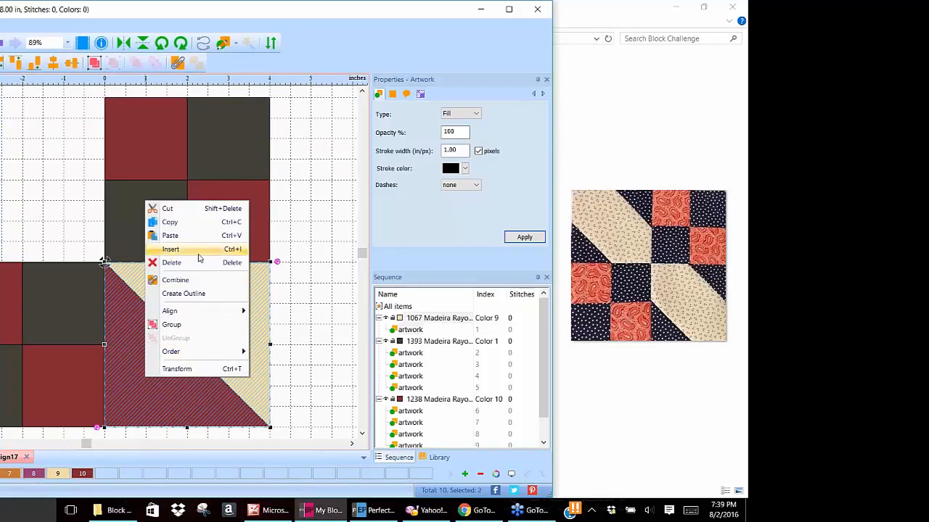
click(172, 263)
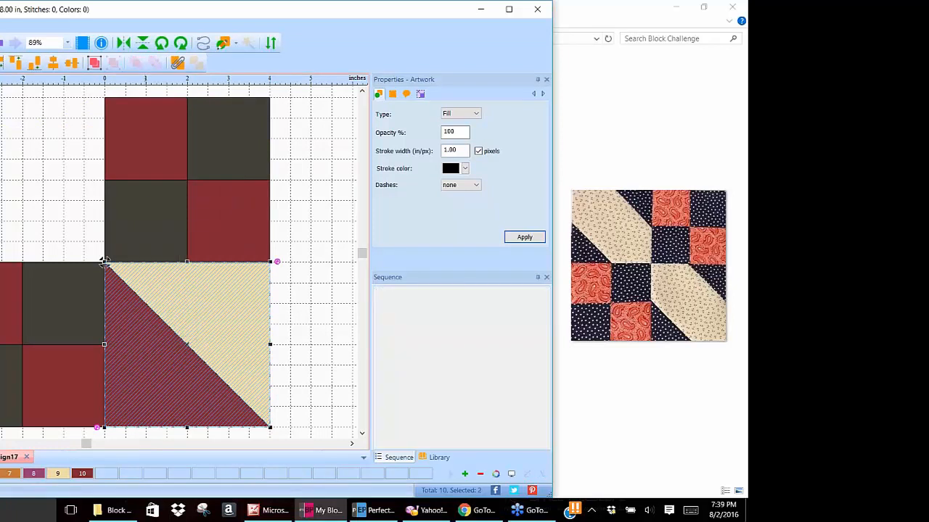
click(297, 323)
Step: Insert The Xquisite block from the library's Simple Four Patch category at size 8x8
scroll(297, 323, down, 3)
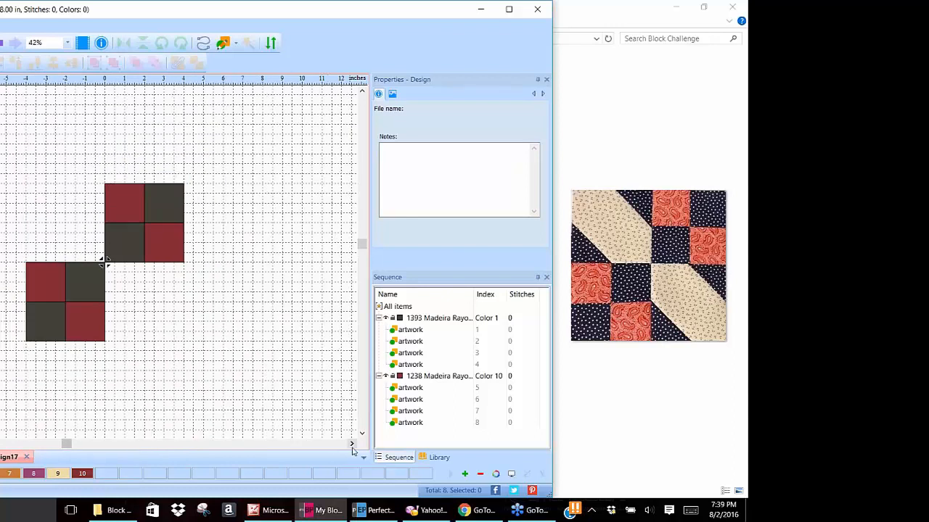
click(352, 445)
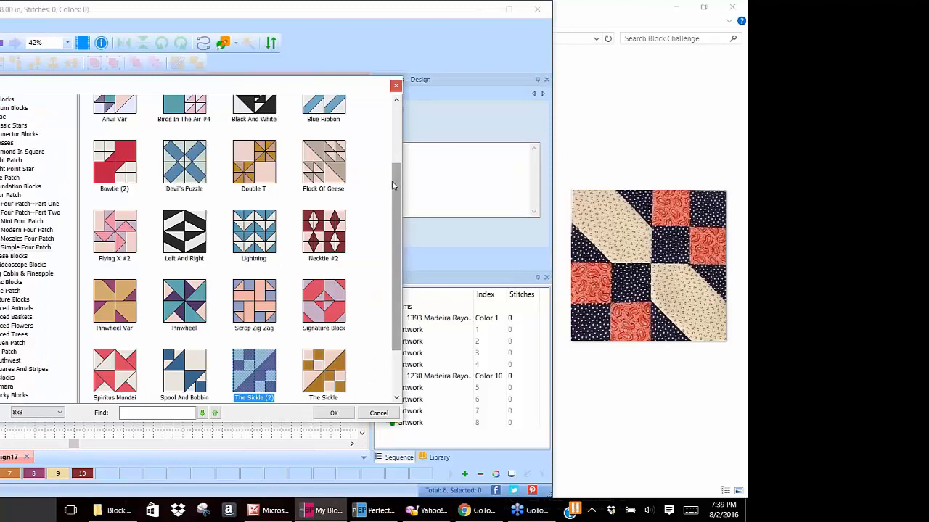
drag(396, 185, 395, 228)
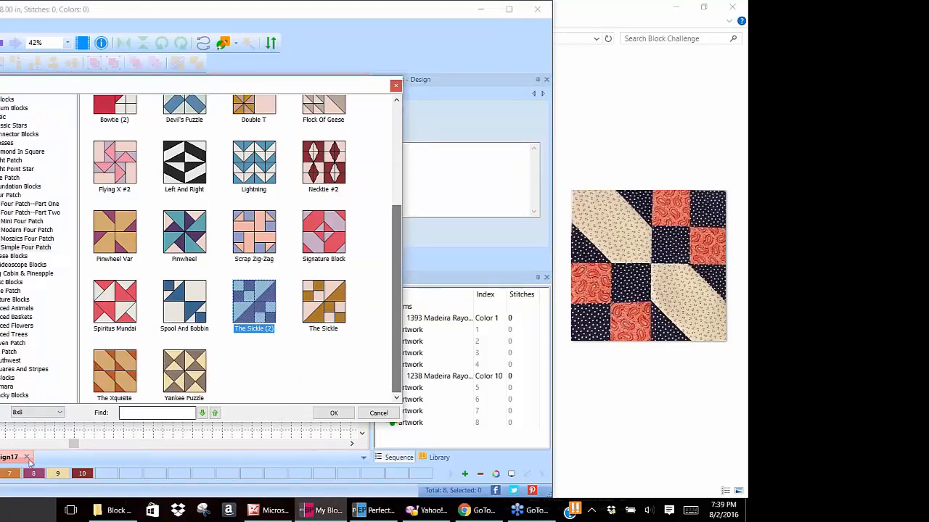
click(121, 378)
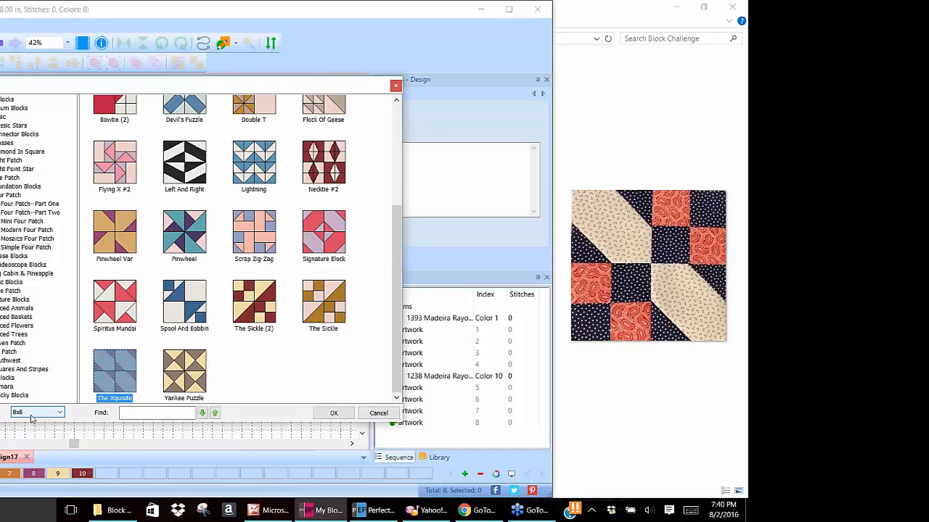
click(334, 413)
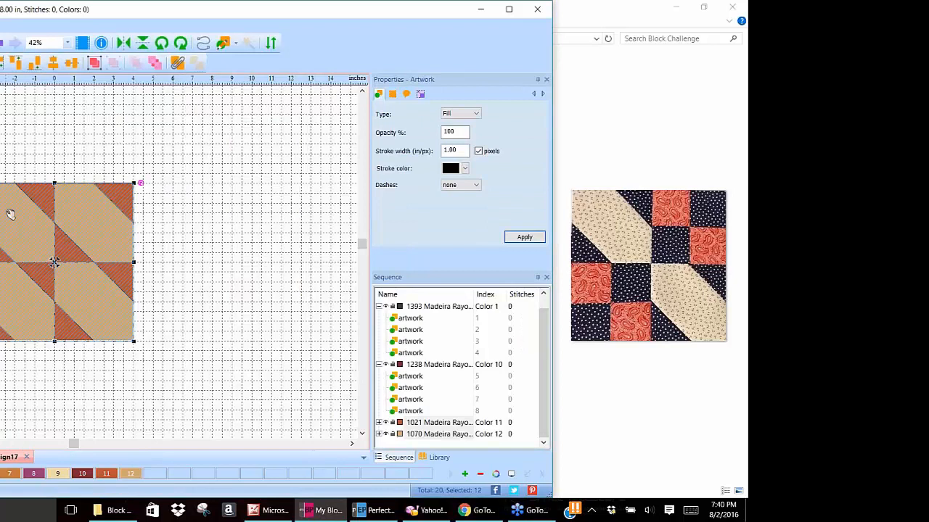
drag(54, 265, 238, 268)
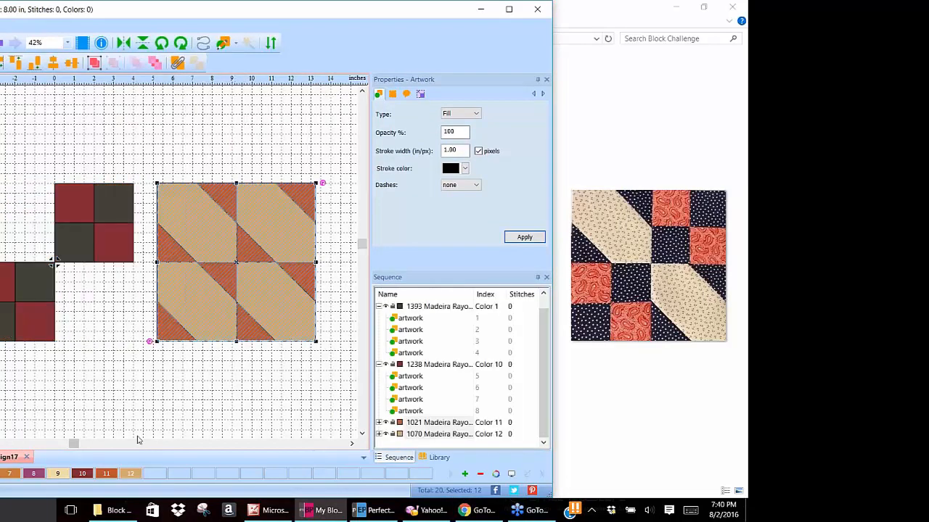
click(185, 409)
drag(237, 262, 54, 264)
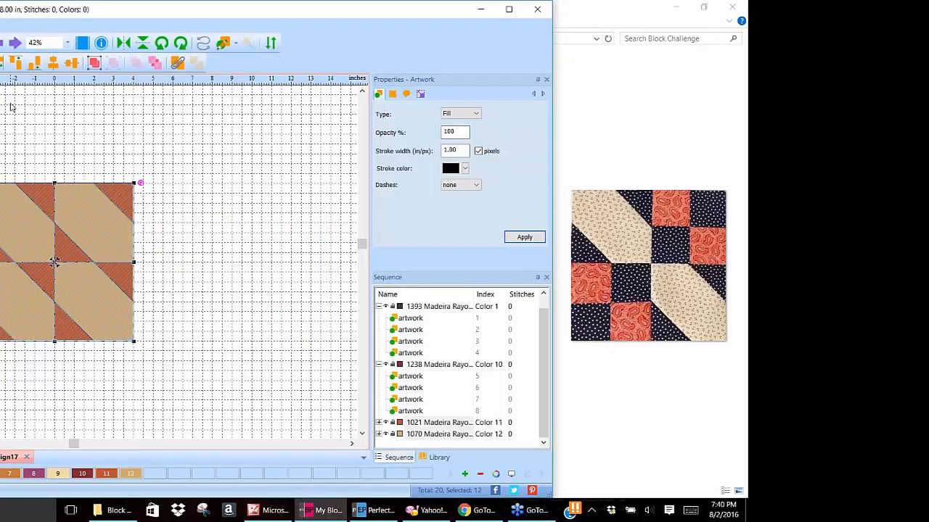
Step: Shift The Xquisite block horizontally to the right until it sits clear of the two four-square quarters
key(Right)
key(Right)
key(Right)
key(Right)
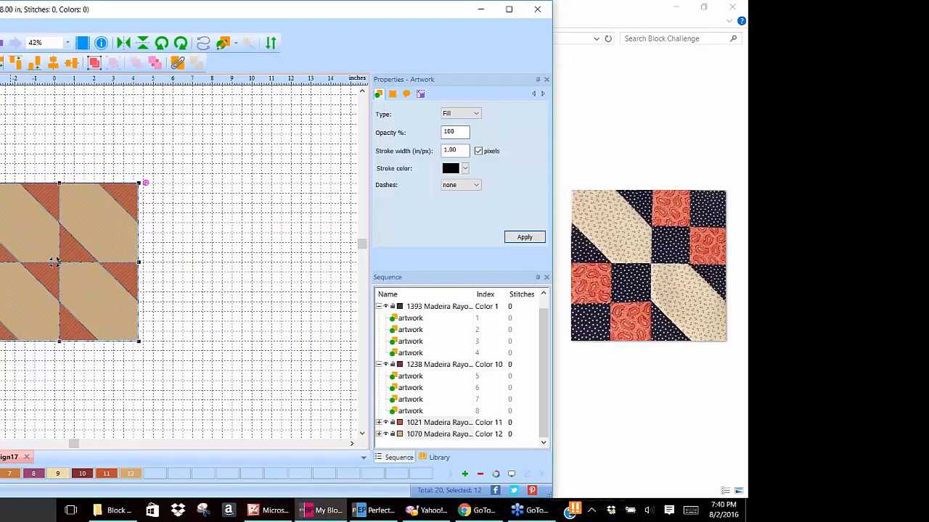
key(Right)
key(Right)
key(Right)
key(Right)
key(Right)
key(Right)
key(Right)
key(Right)
key(Right)
key(Right)
key(Right)
key(Right)
key(Right)
key(Right)
key(Right)
key(Right)
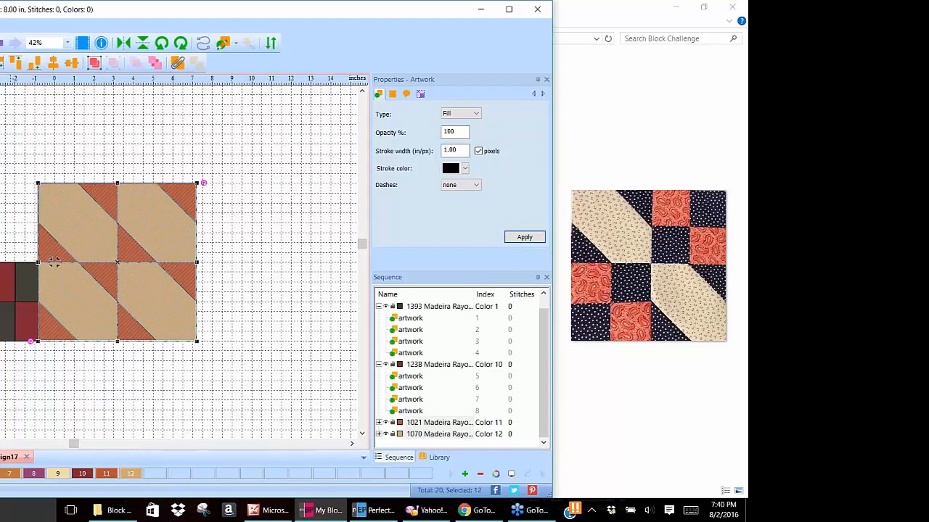
key(Right)
key(Right)
key(Right)
key(Right)
key(Right)
key(Right)
key(Right)
key(Right)
key(Right)
key(Right)
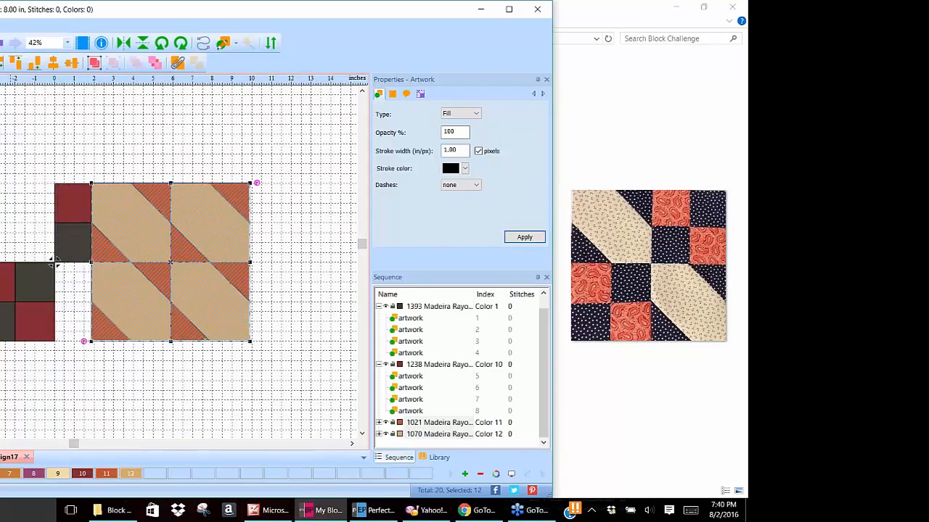
key(Right)
key(Right)
key(Right)
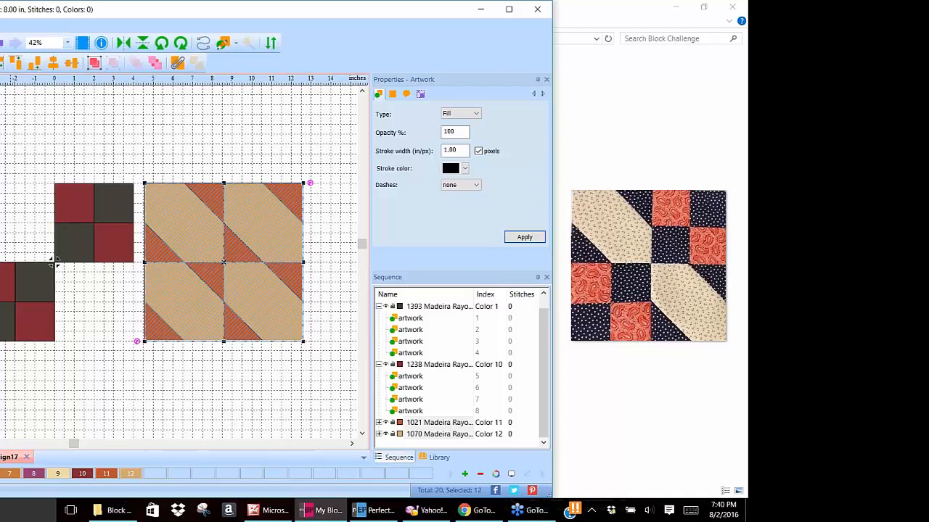
click(185, 146)
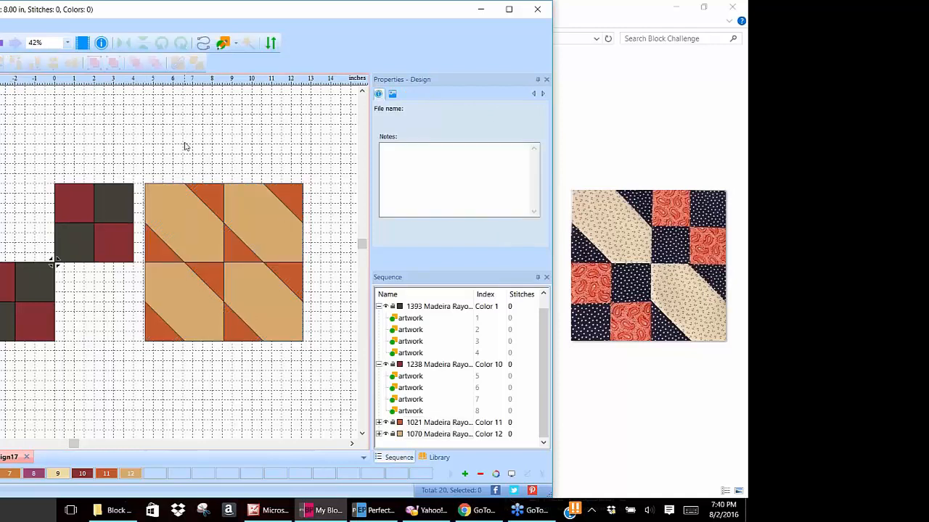
Step: Move the upper-left quarter of The Xquisite block into the empty upper-left quarter of the main block, snug against the center point
drag(139, 171, 229, 269)
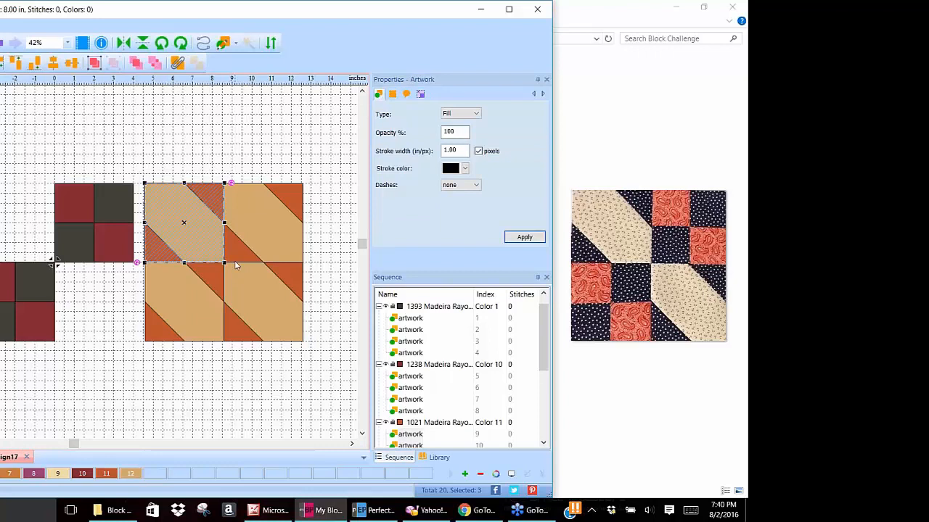
drag(184, 223, 29, 223)
drag(58, 263, 55, 263)
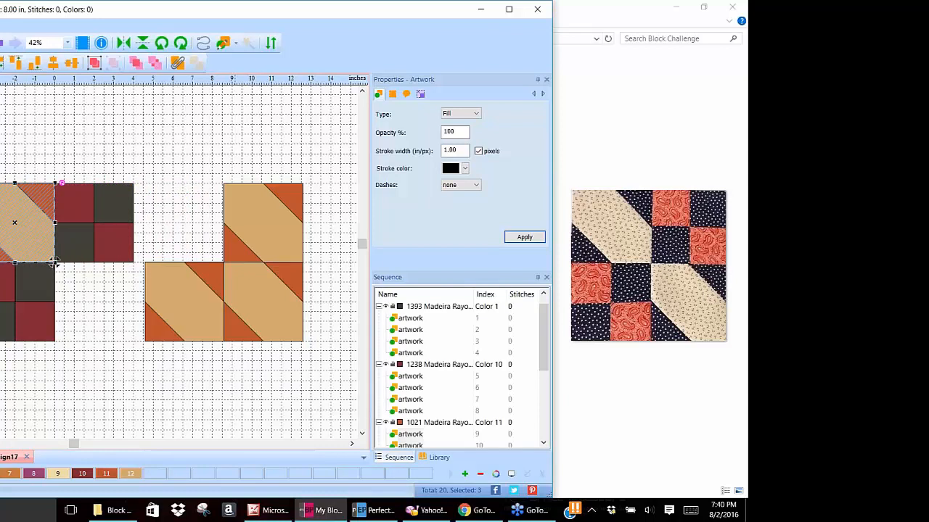
scroll(16, 262, up, 3)
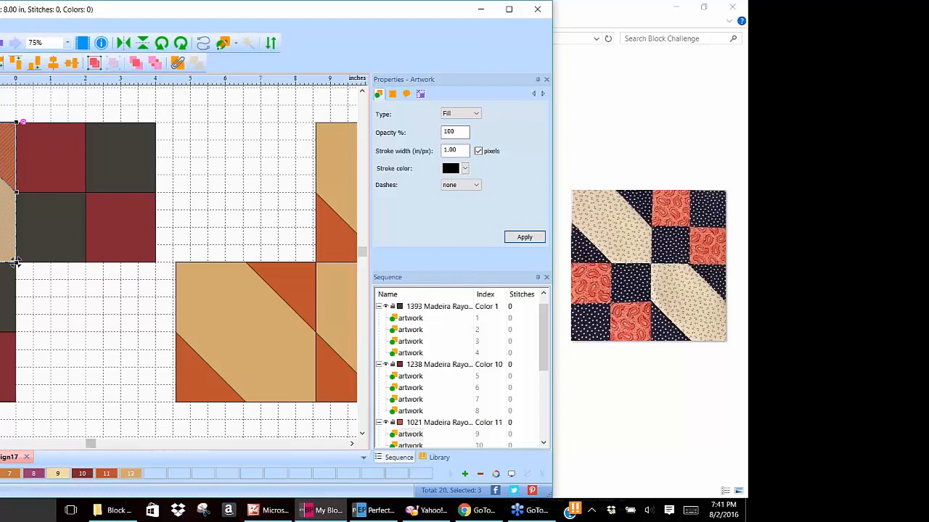
scroll(179, 262, left, 2)
key(Escape)
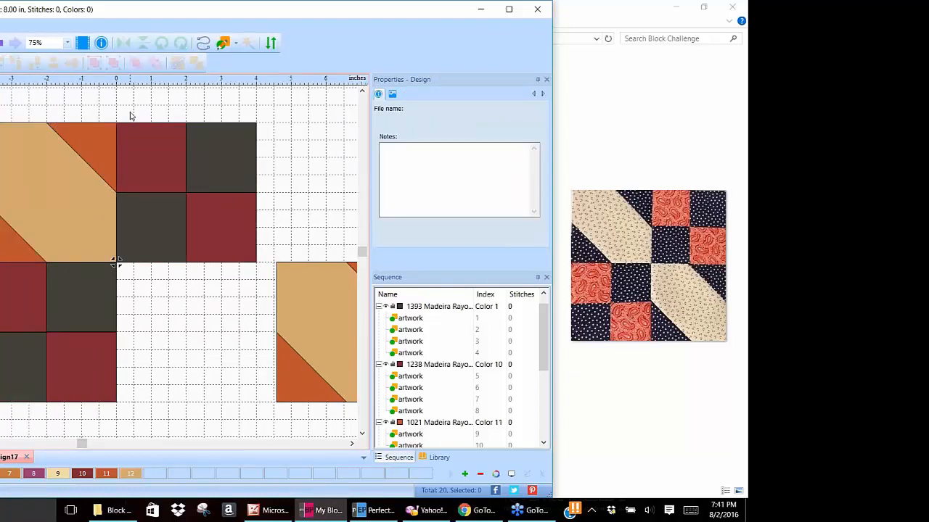
Step: Shift the lower-left quarter of The Xquisite block left into the main block's empty lower-right quarter
scroll(207, 415, down, 2)
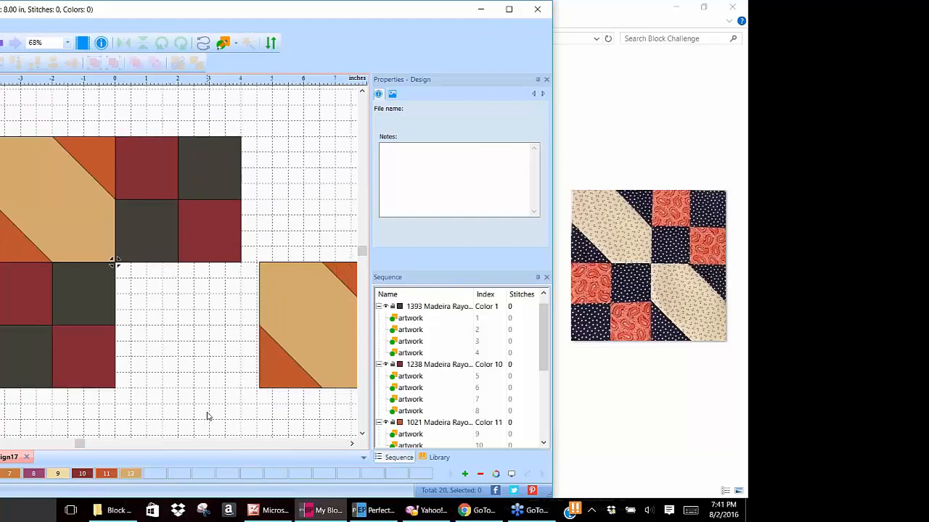
scroll(206, 415, down, 1)
drag(277, 360, 192, 247)
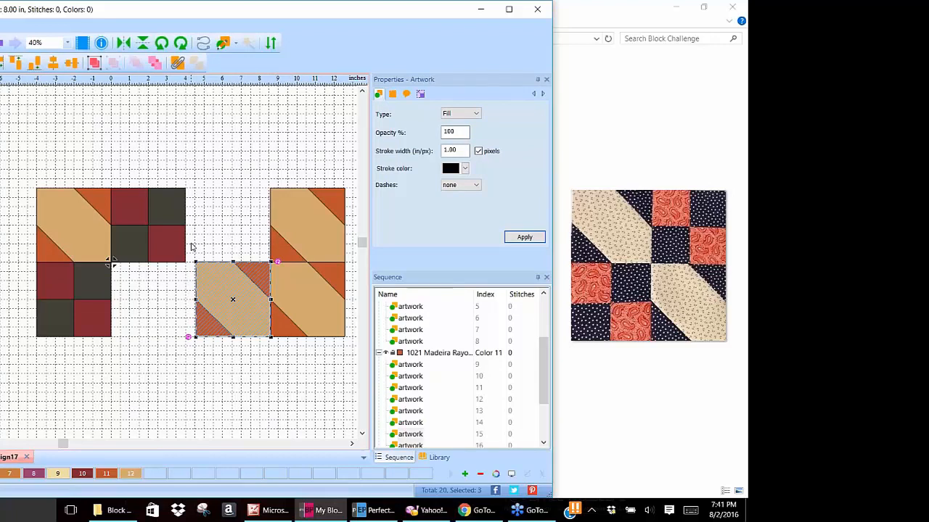
key(Left)
key(Left)
key(Left)
key(Left)
key(Left)
key(Left)
key(Left)
key(Left)
key(Left)
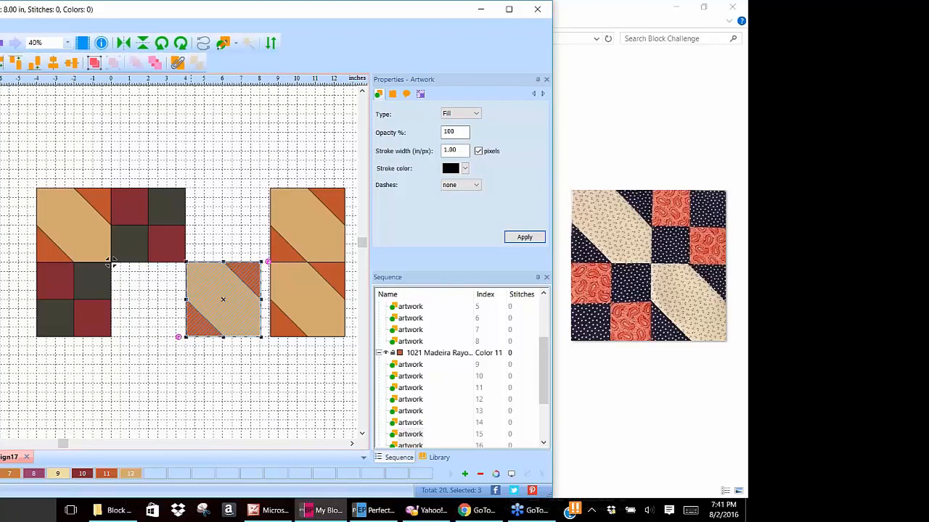
key(Left)
key(Left)
key(Left)
key(Left)
key(Left)
key(Left)
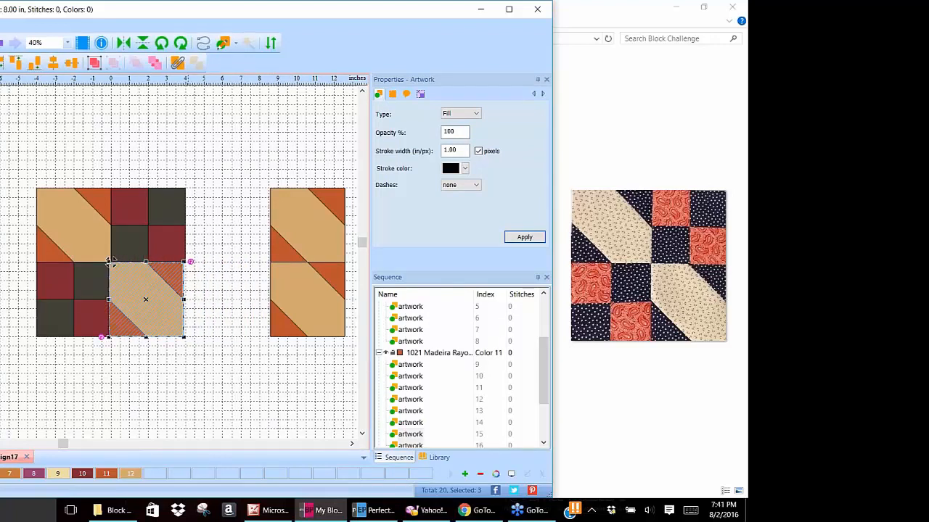
Step: Nudge the placed lower-right quarter right until its edges line up with the block's center and outer edge
scroll(207, 333, up, 1)
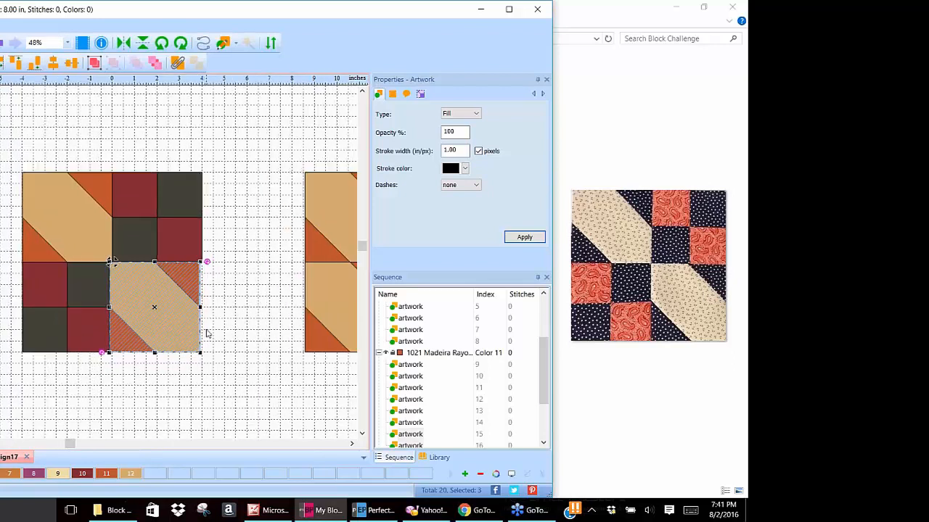
scroll(207, 333, up, 3)
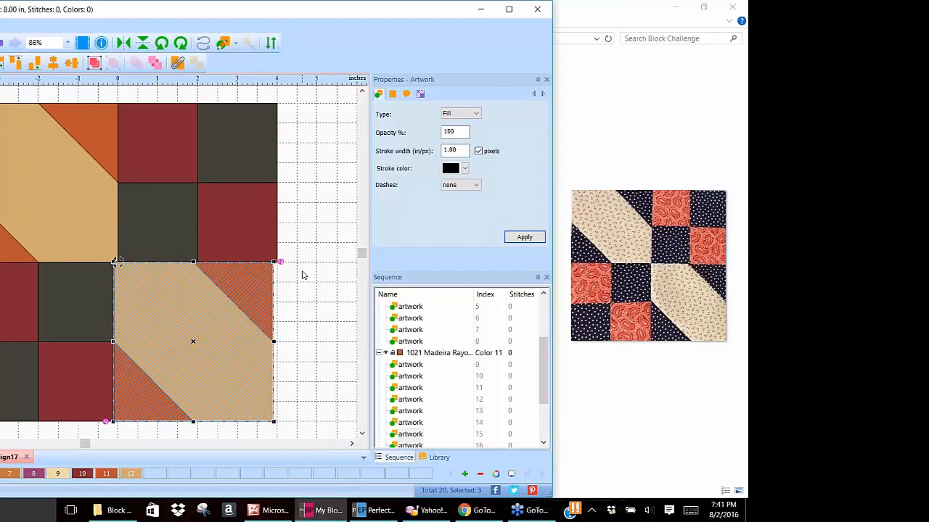
key(Right)
key(Right)
key(Right)
key(Right)
key(Right)
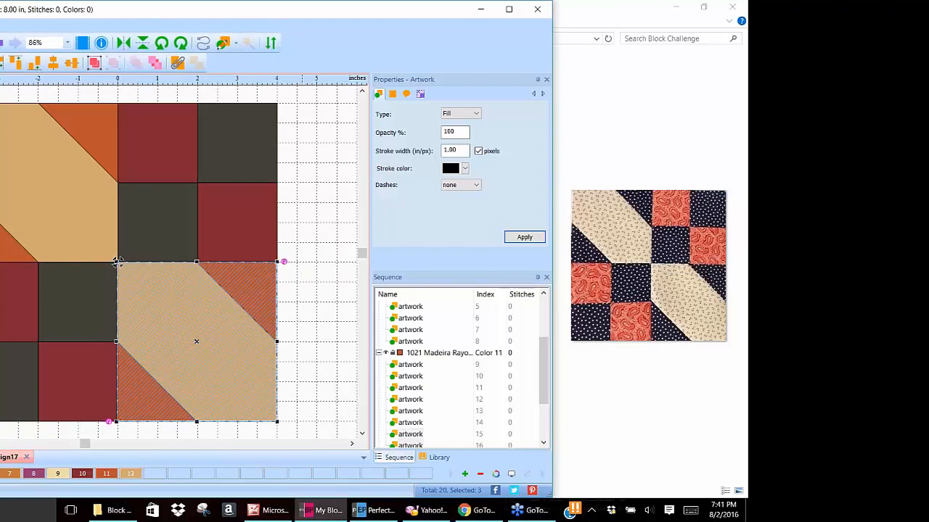
key(Right)
key(Right)
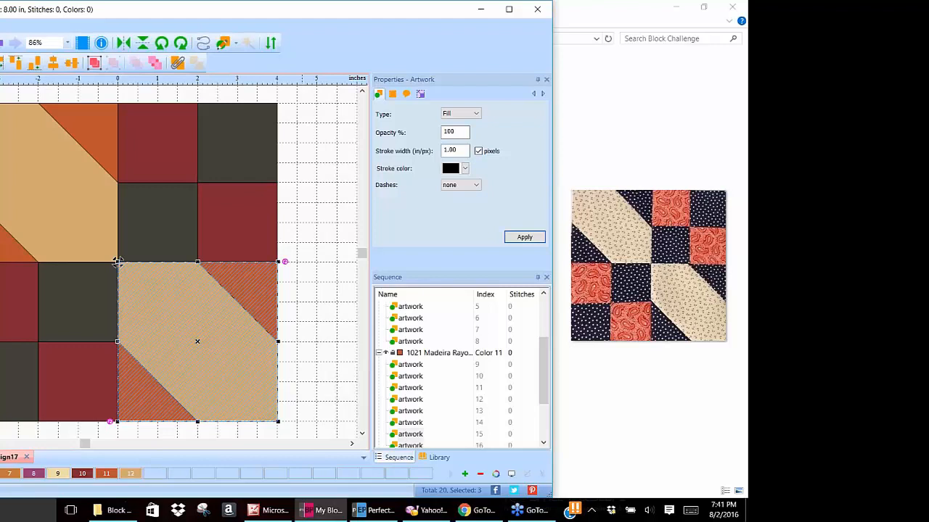
key(Escape)
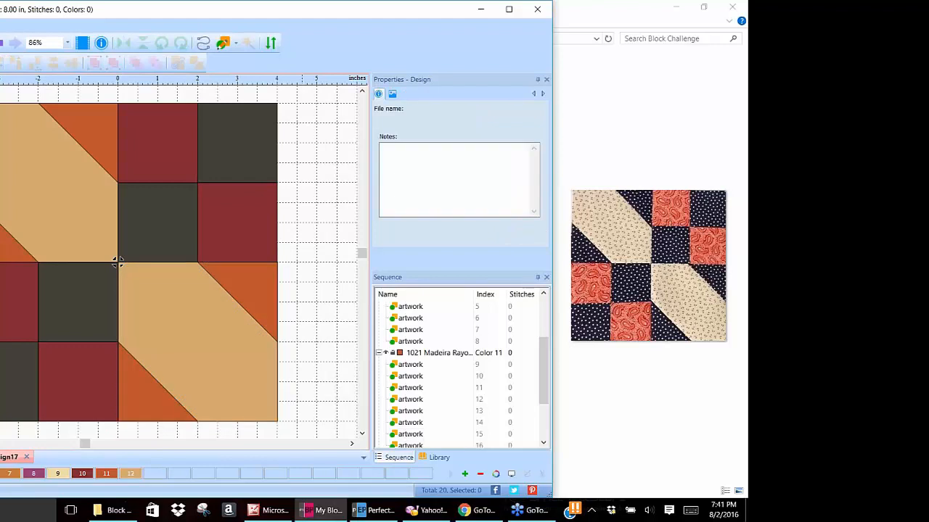
Step: Recolor the four orange triangles in the upper-left and lower-right quarters with Madeira Rayon 1393 Black Chrome
click(257, 286)
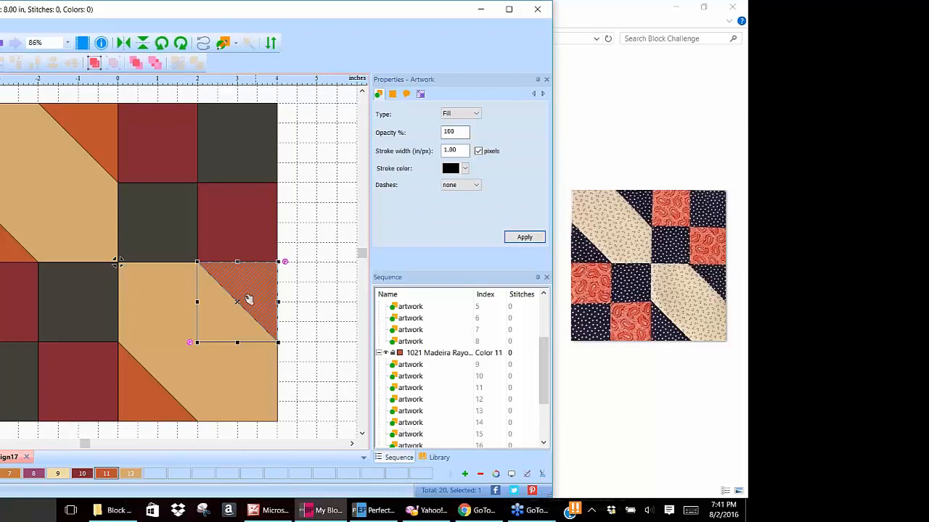
shift+click(132, 410)
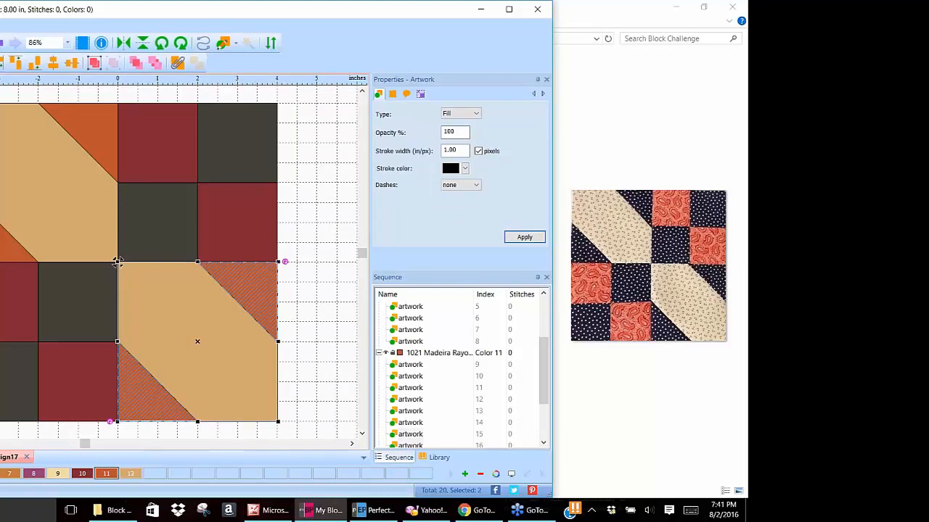
shift+click(10, 249)
shift+click(100, 125)
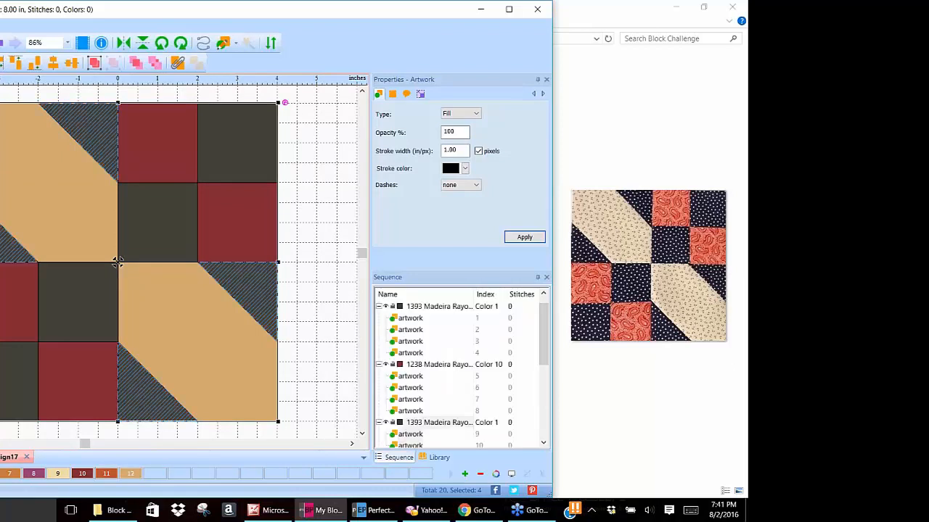
key(Escape)
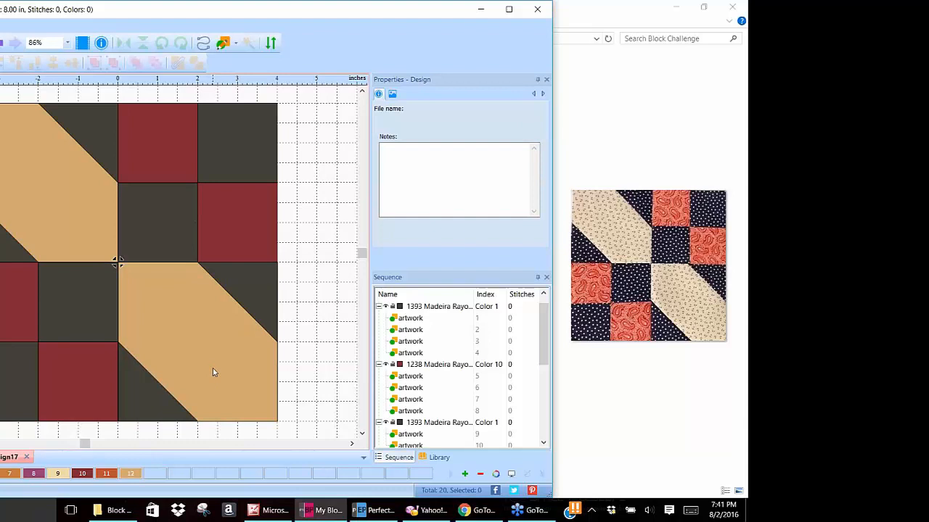
Step: Change palette color 9 to Madeira Rayon 1003 Ivory
scroll(212, 372, down, 2)
scroll(212, 372, down, 1)
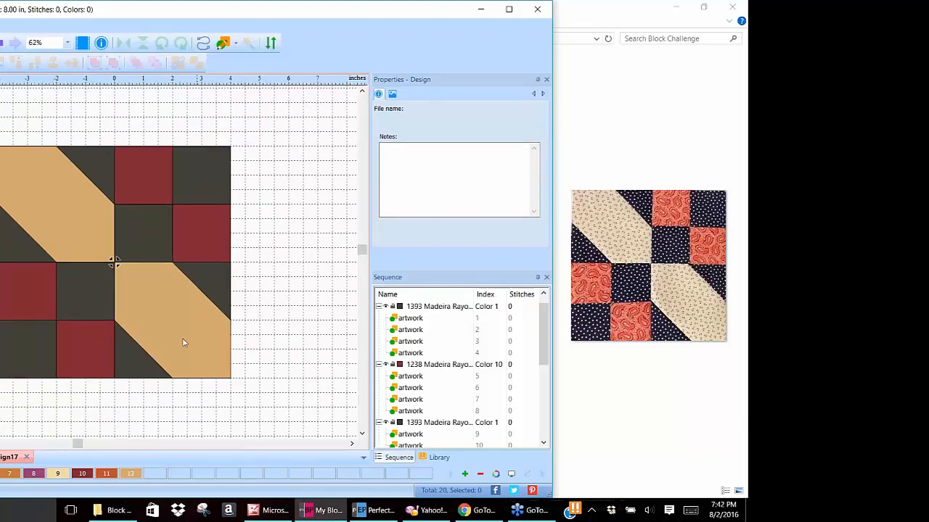
double_click(59, 474)
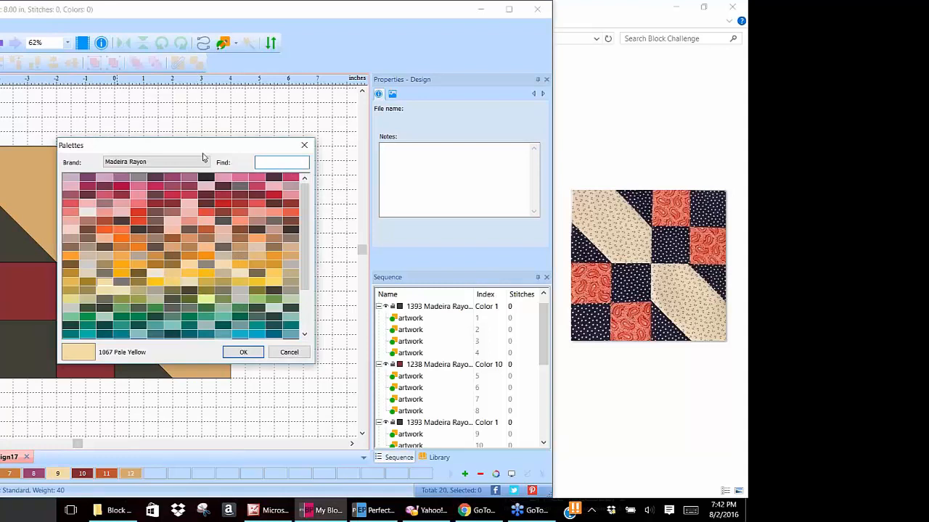
click(89, 212)
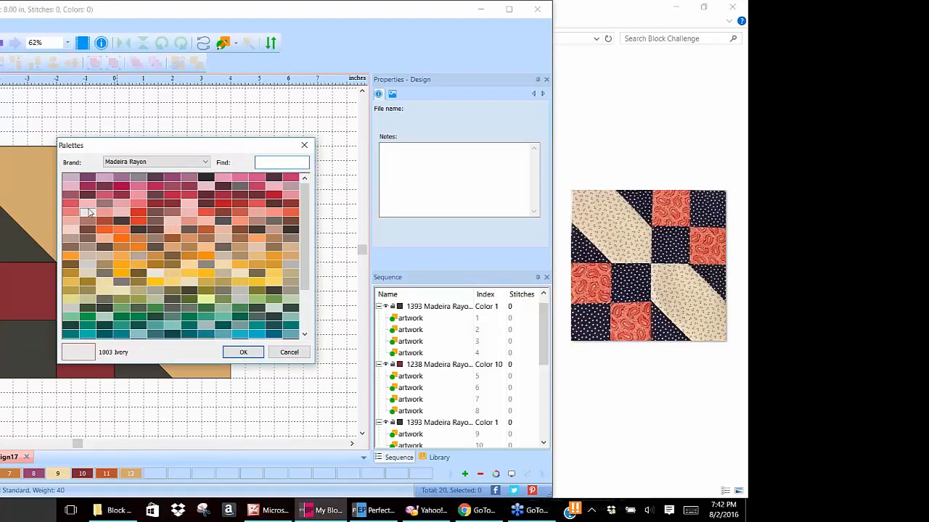
click(244, 353)
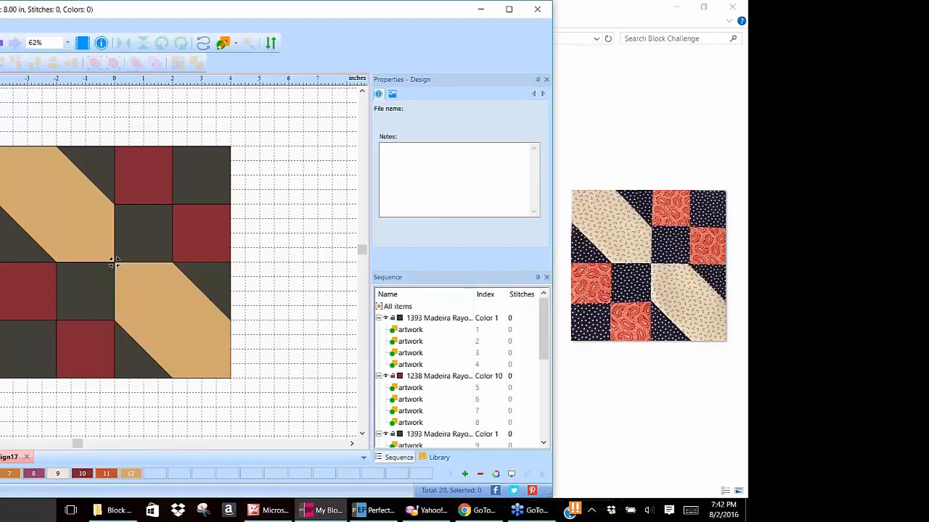
Step: Recolor the two tan six-sided pieces with Madeira Rayon 1071 Eggshell by changing palette color 12
click(66, 231)
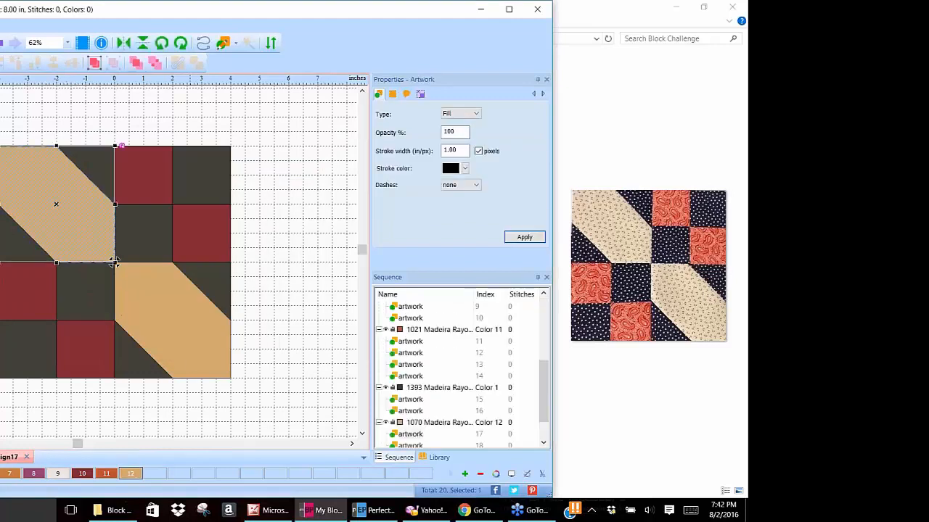
shift+click(189, 360)
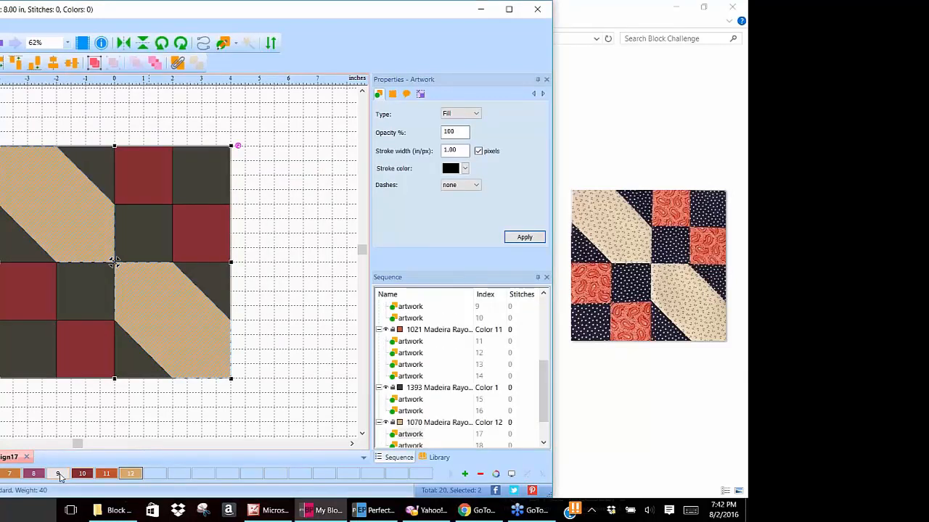
double_click(130, 474)
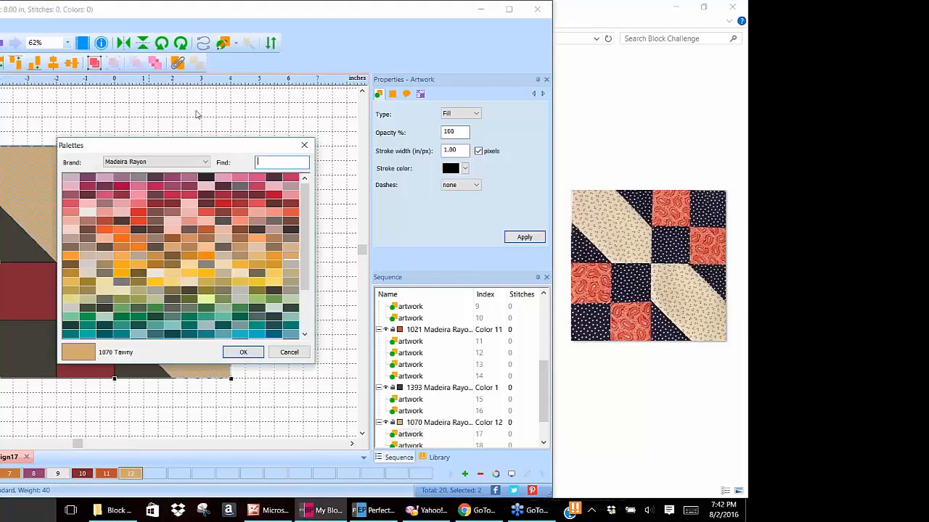
click(157, 278)
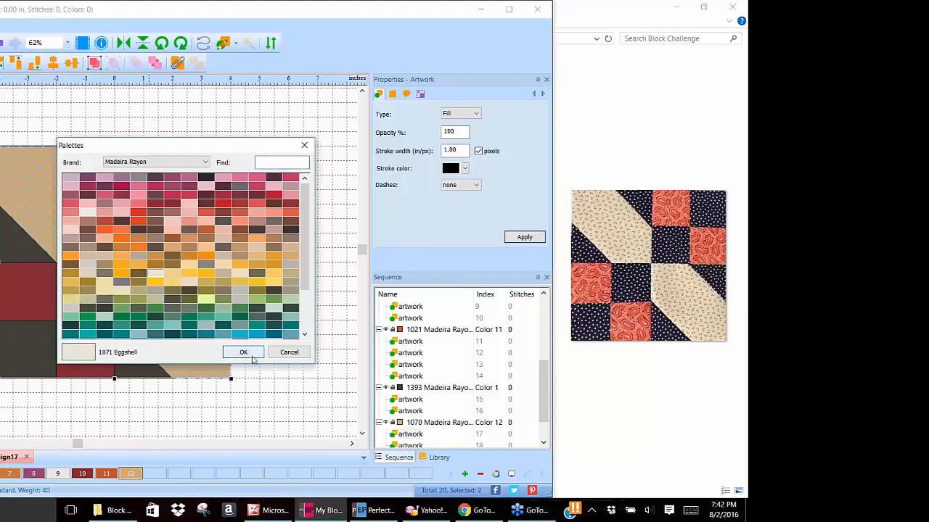
click(246, 353)
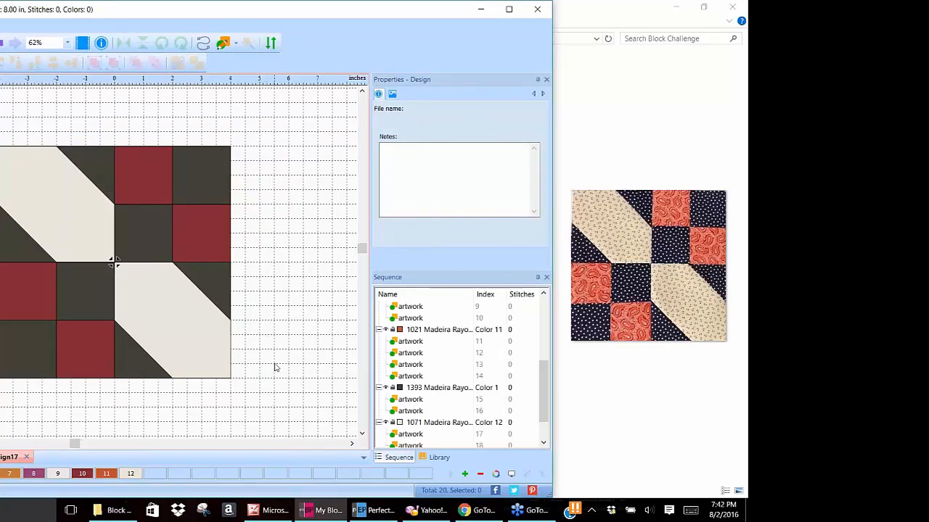
Step: Delete the leftover orange-and-white half of The Xquisite block beside the main block and clear the selection
scroll(274, 368, down, 3)
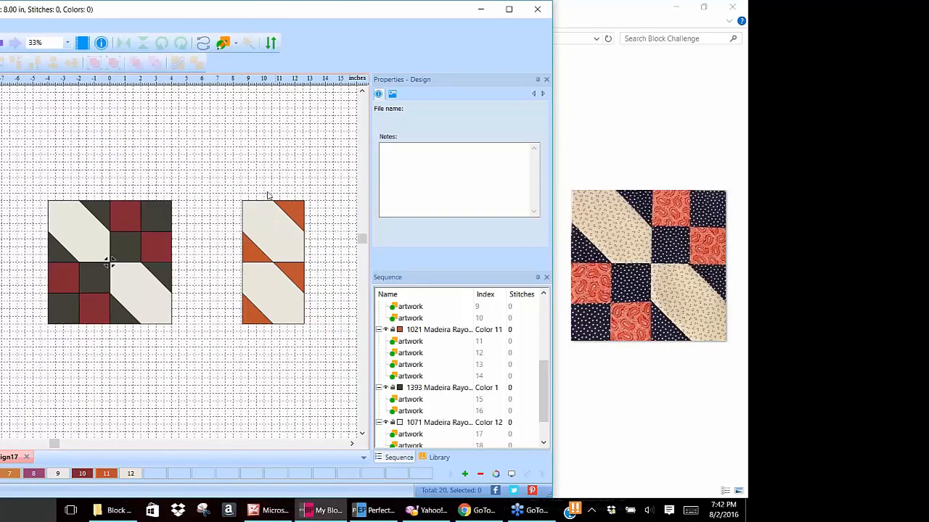
mouse_move(226, 177)
mouse_down()
mouse_move(329, 336)
mouse_move(328, 355)
mouse_up()
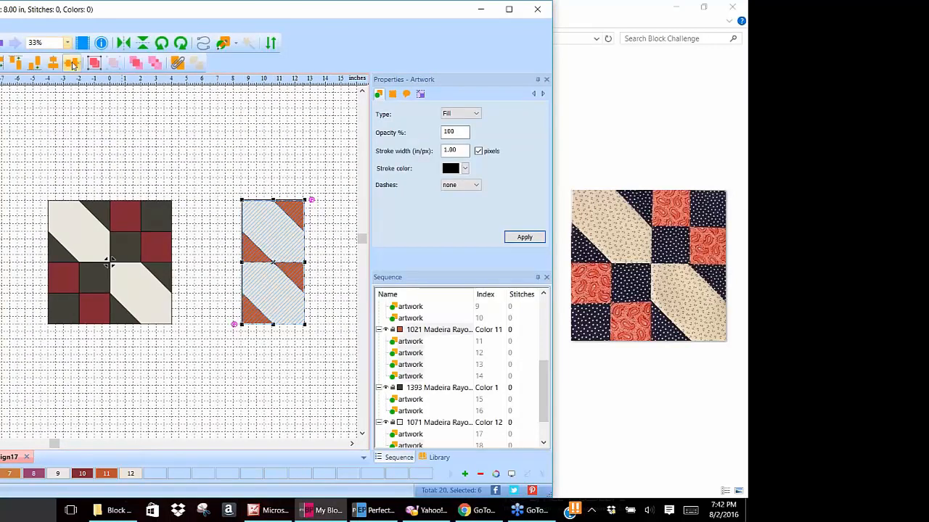
right_click(268, 246)
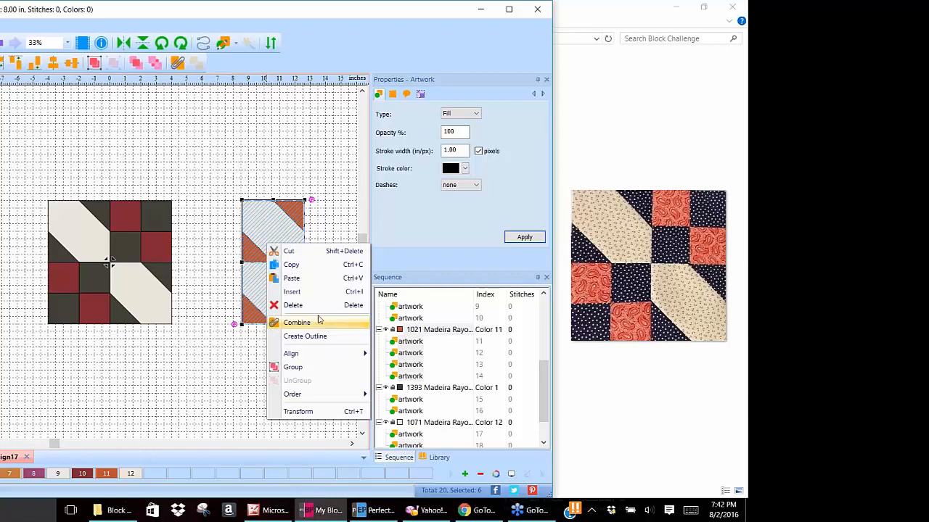
click(312, 305)
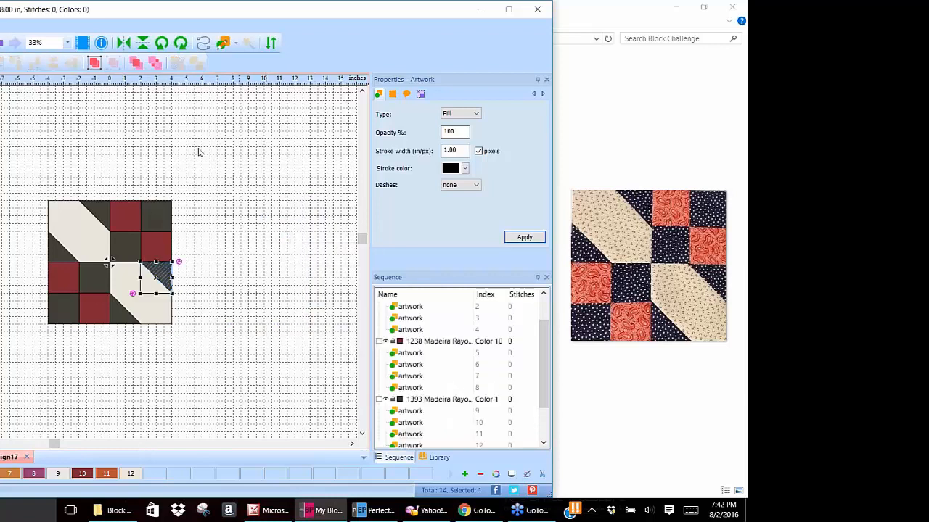
click(267, 187)
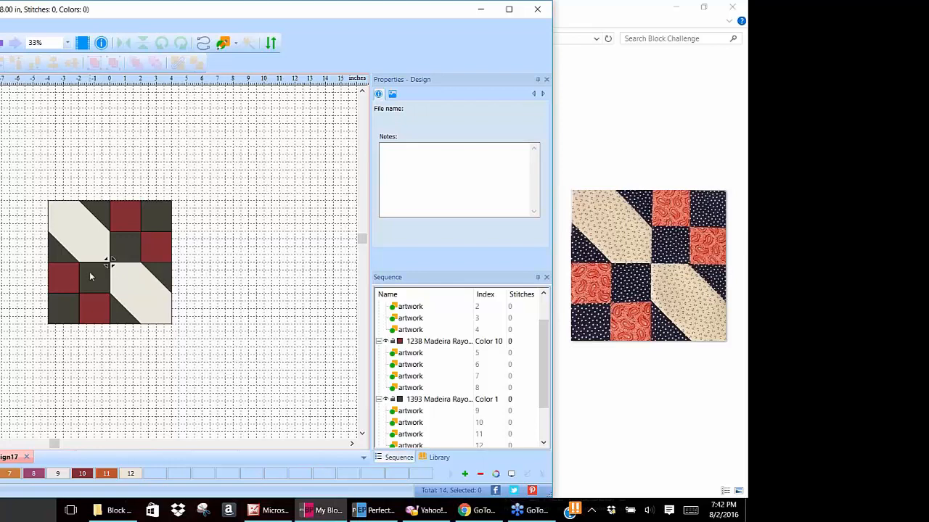
Step: Check the center seams, then select the whole block for piecing and choose X_hoop as its hoop
scroll(90, 276, up, 10)
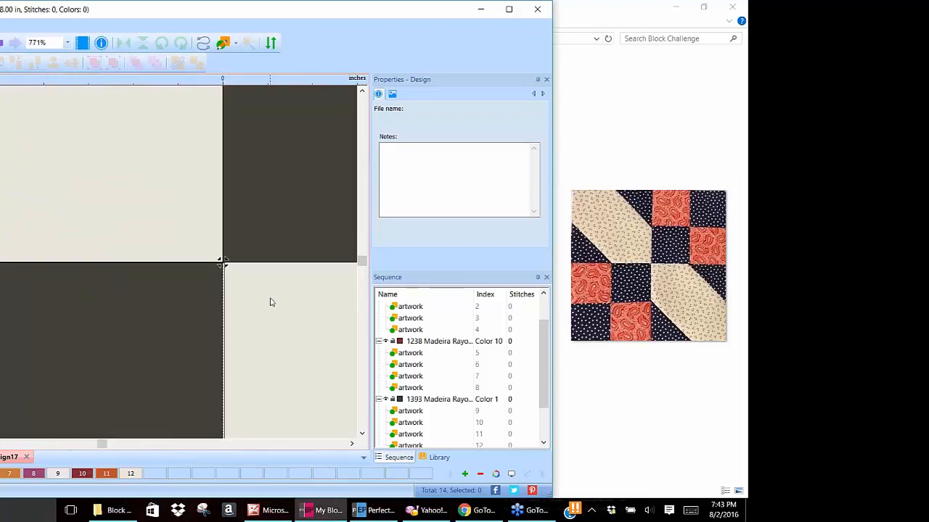
scroll(270, 302, down, 5)
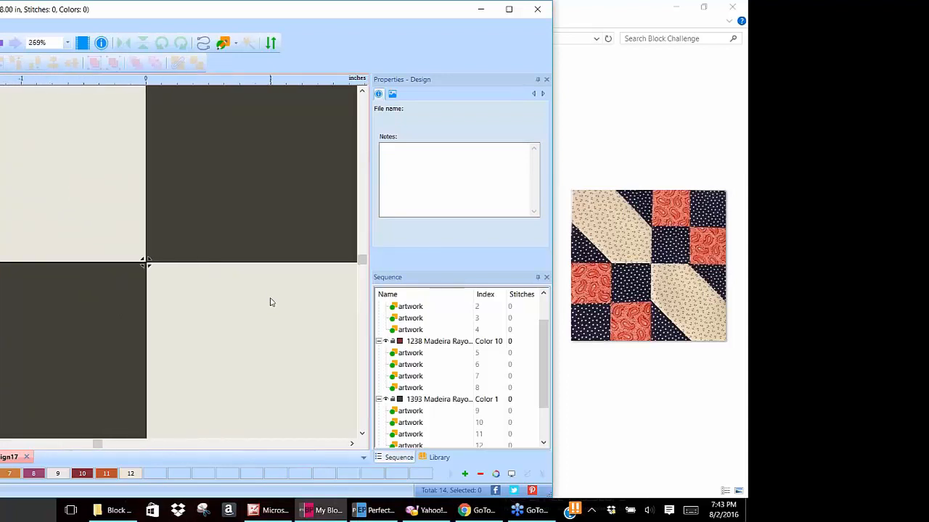
scroll(270, 302, down, 3)
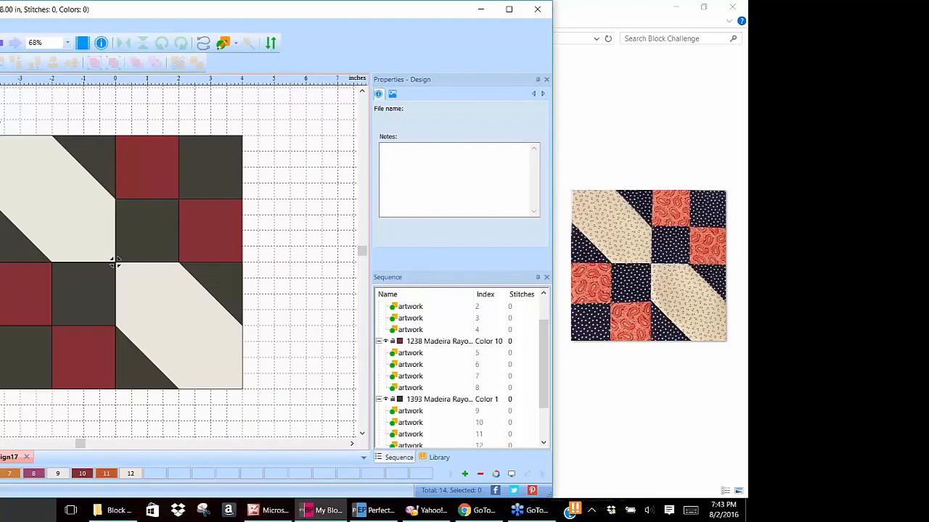
mouse_move(2, 113)
mouse_down()
mouse_move(76, 240)
mouse_move(284, 341)
mouse_move(286, 419)
mouse_up()
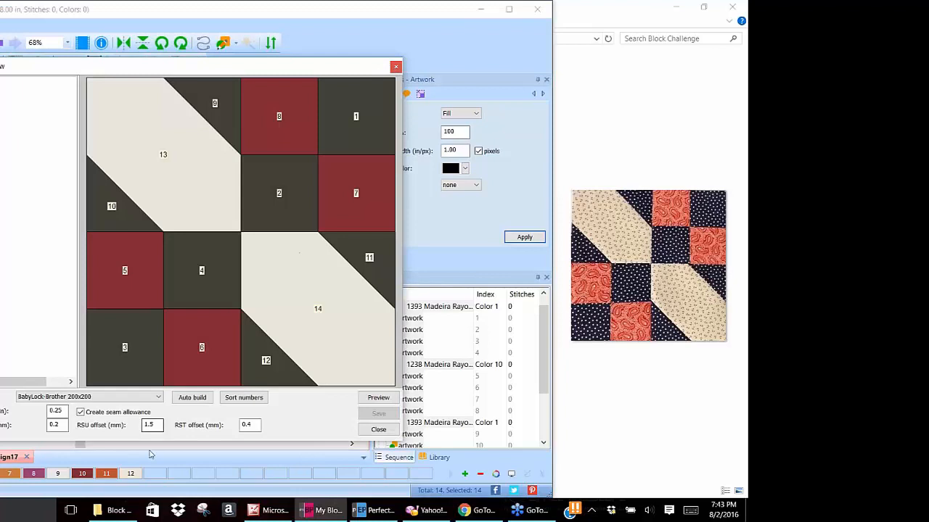
click(159, 398)
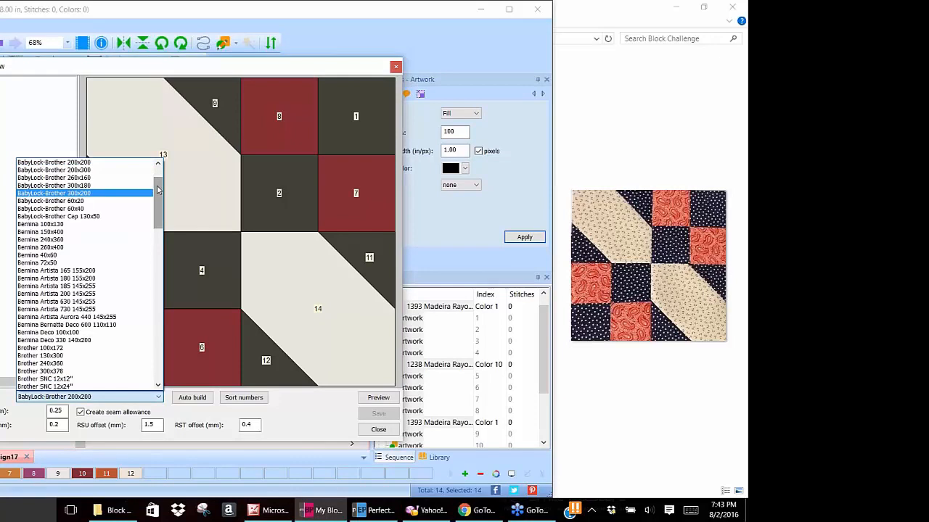
scroll(317, 307, down, 20)
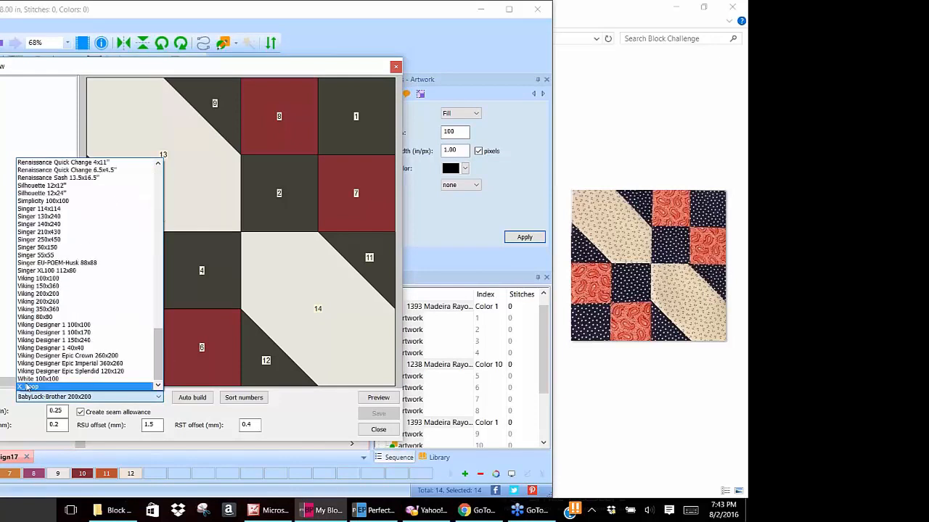
click(28, 387)
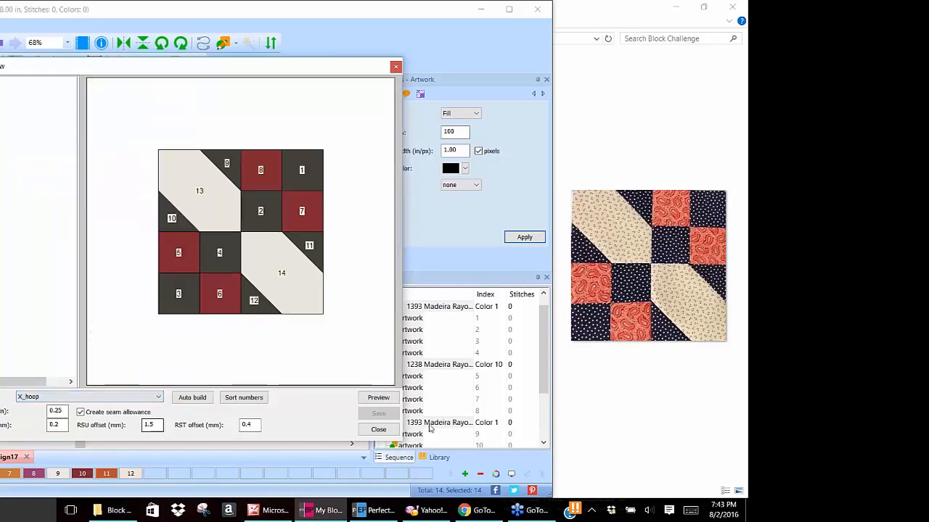
Step: Auto build the piecing order and review the previews of all three hoopings before closing the preview
click(198, 400)
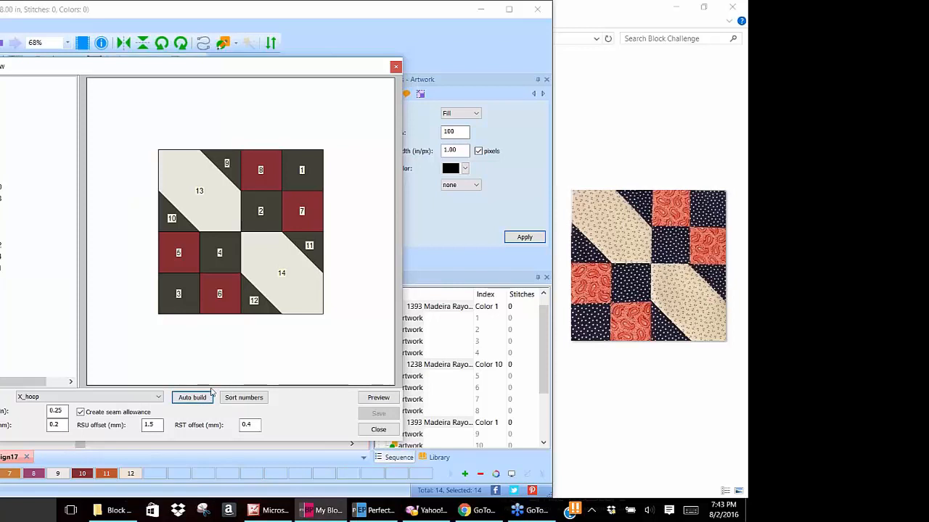
click(386, 404)
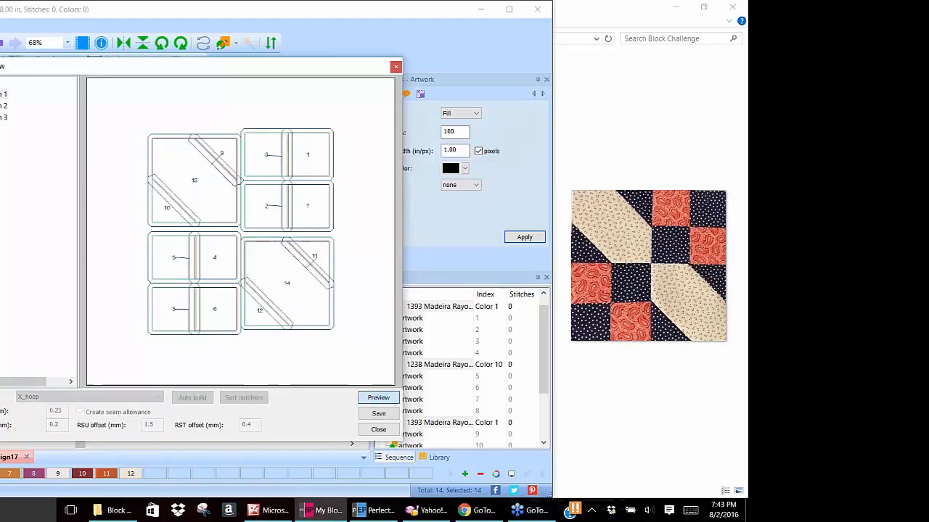
click(3, 94)
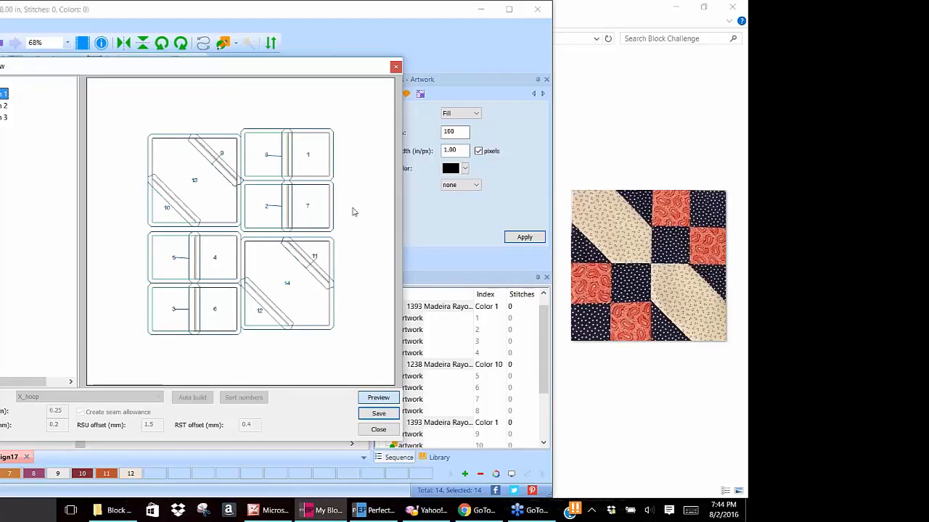
click(3, 106)
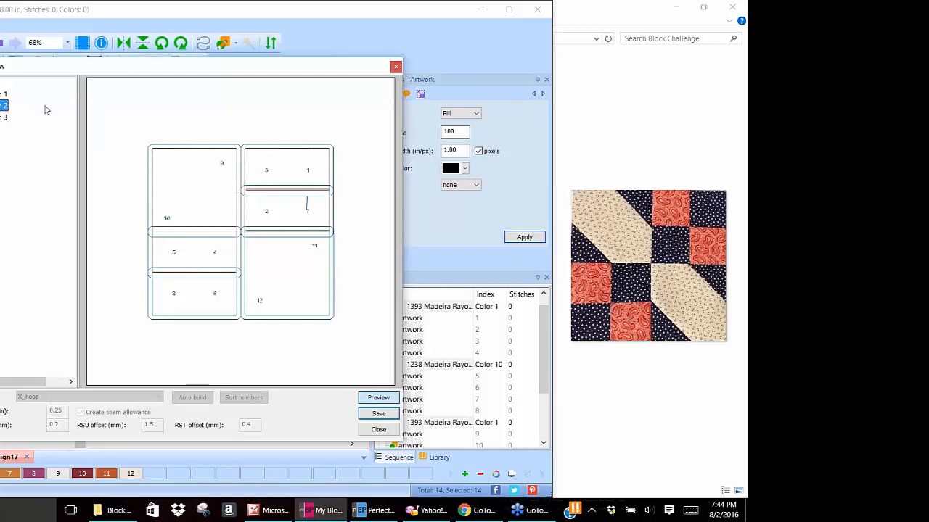
click(4, 117)
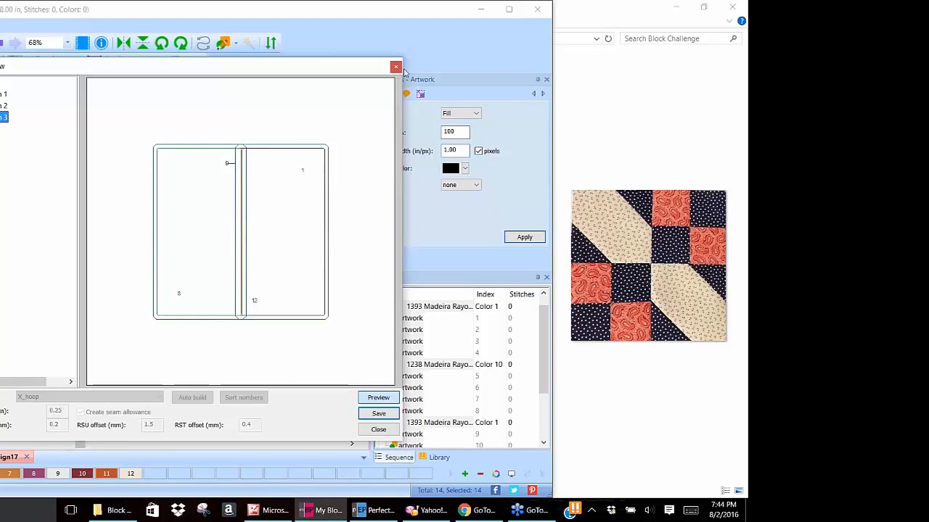
click(397, 68)
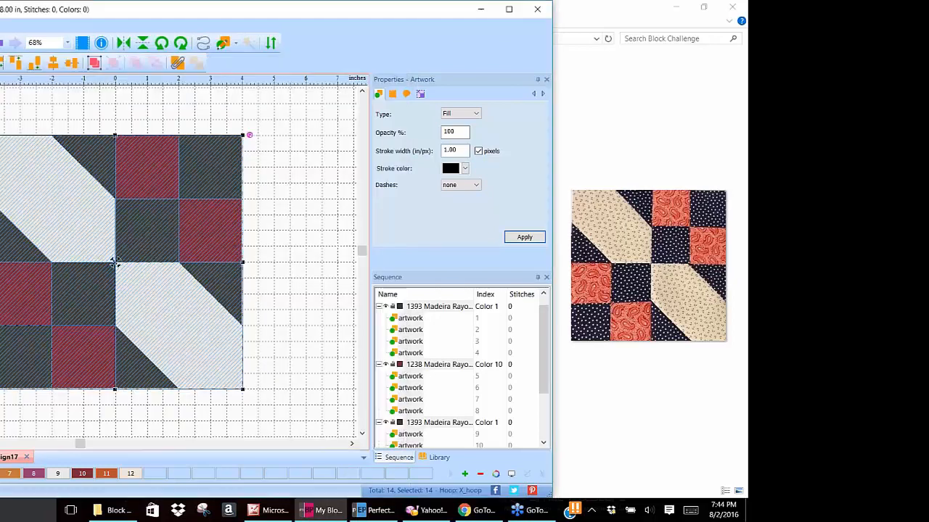
Step: Clear the selection and reselect every piece of the block
key(Escape)
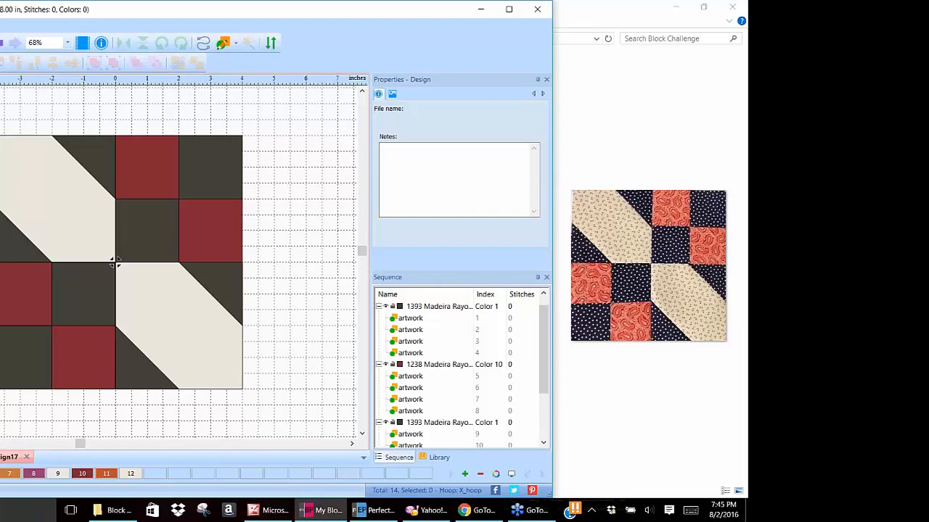
drag(0, 114, 229, 330)
drag(336, 441, 313, 433)
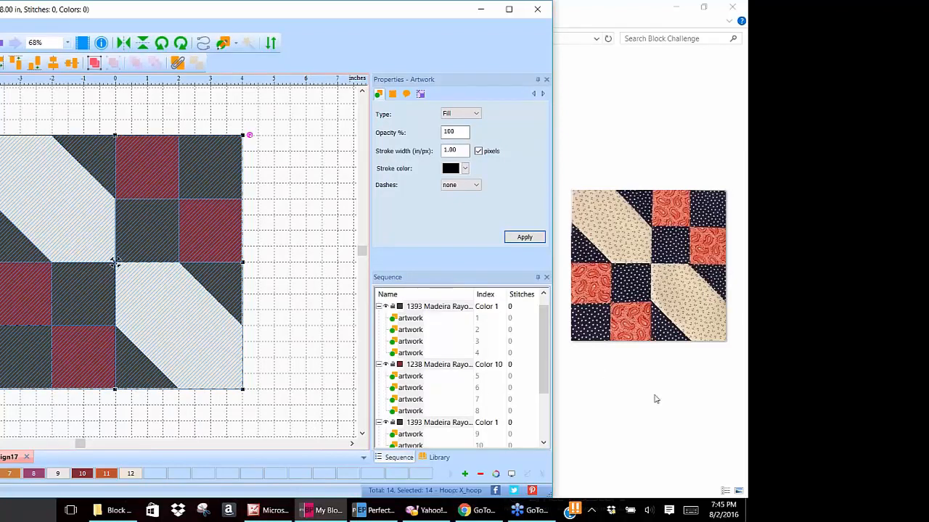
Step: View the 1_pup.jpg reference image in the Block Challenge folder and minimize the folder window
click(655, 399)
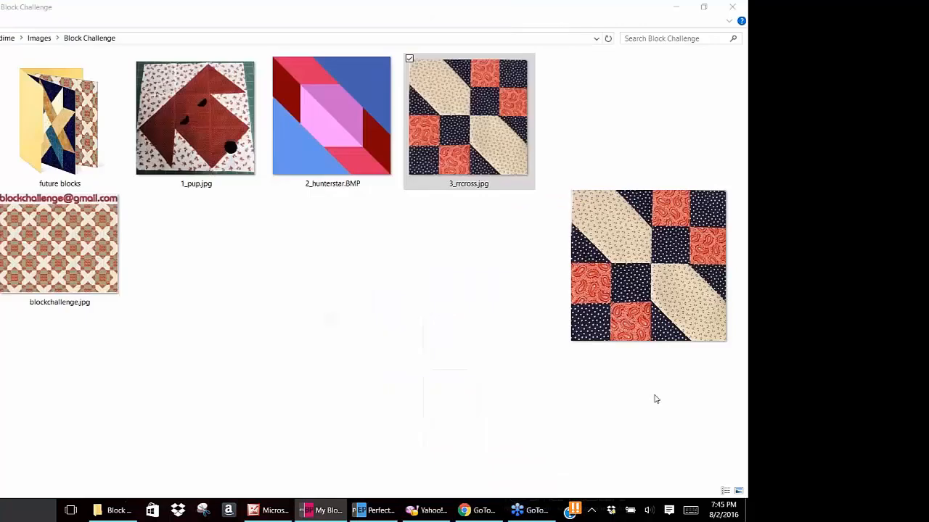
click(178, 98)
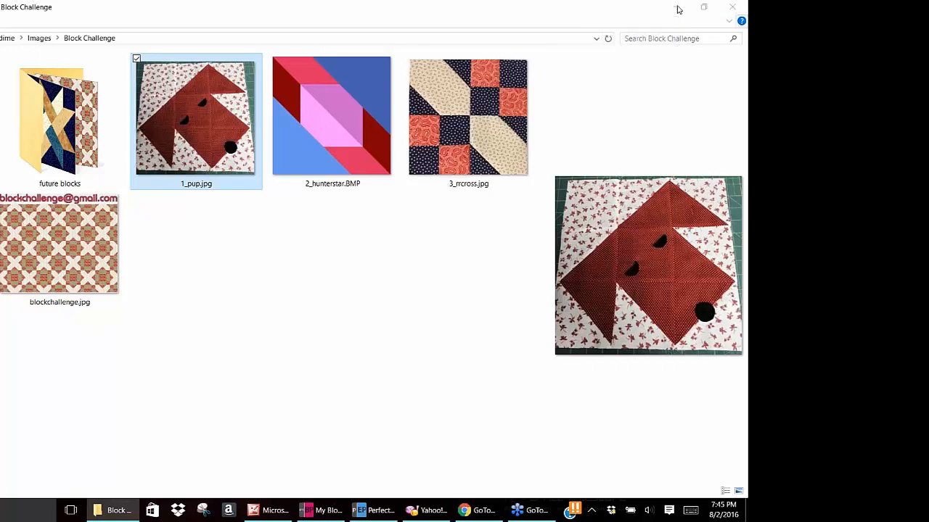
click(678, 9)
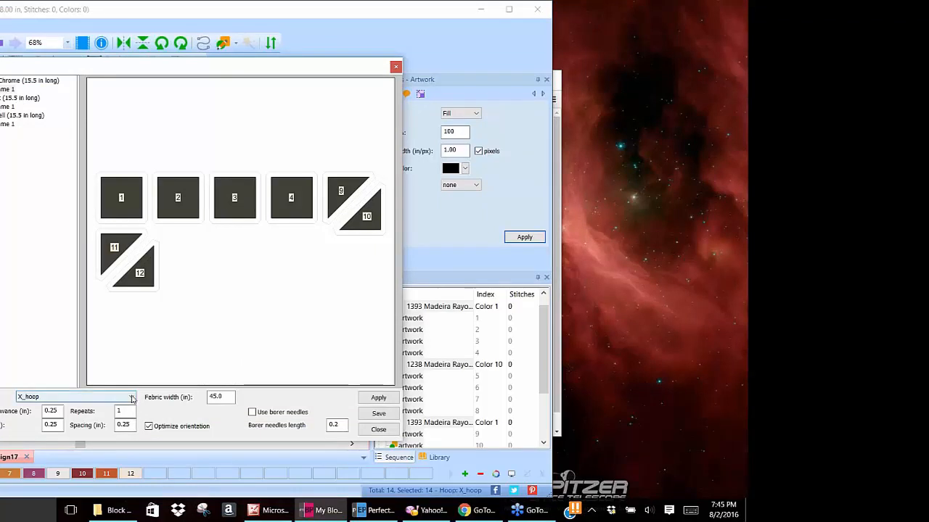
Step: Lay out the cutting pieces for the Brother SNC 12x12" size and review the red and Eggshell fabric frames
click(132, 398)
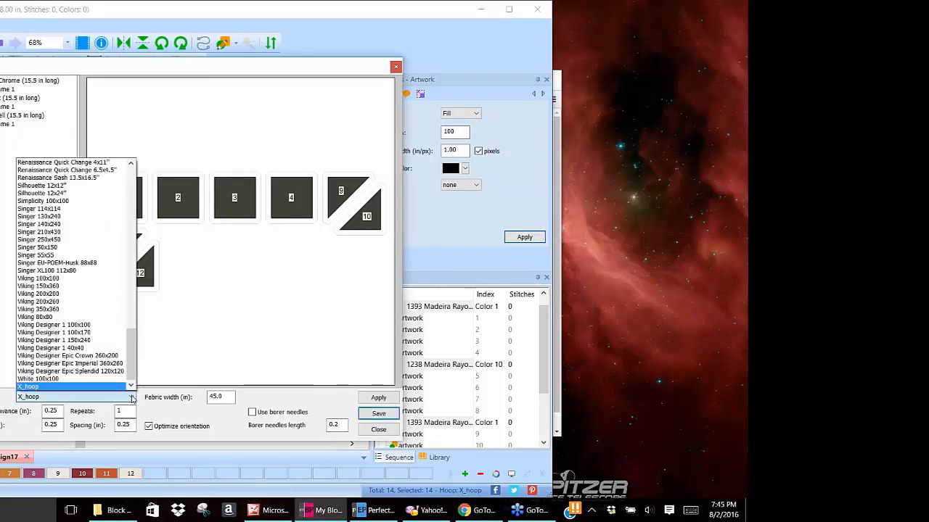
drag(132, 357, 133, 225)
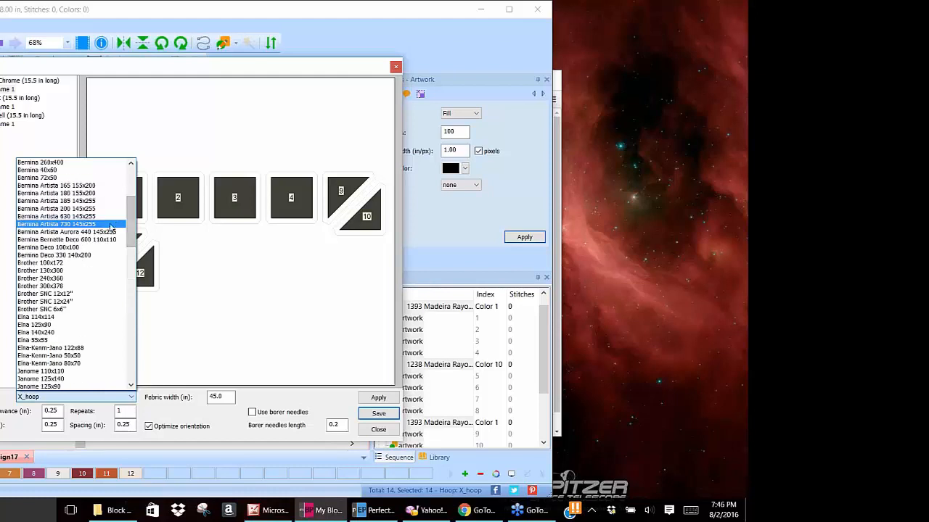
click(77, 293)
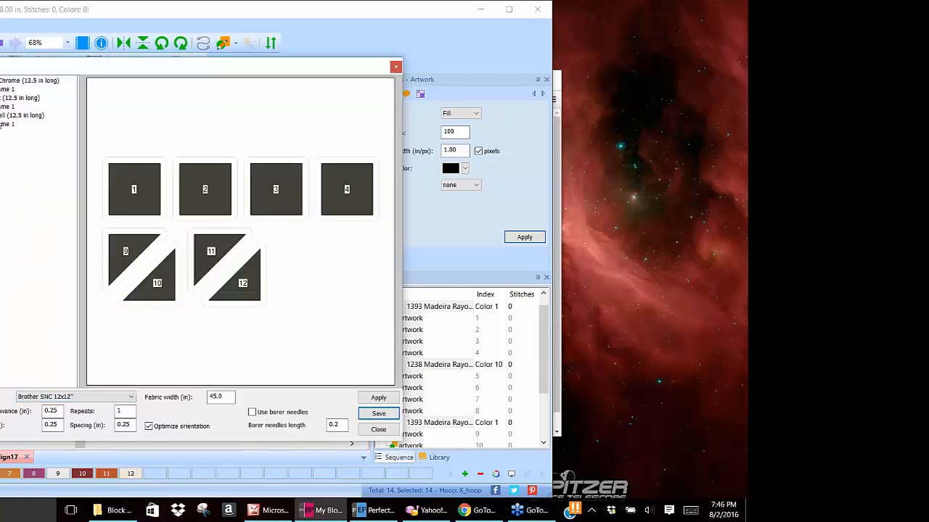
click(6, 107)
click(6, 124)
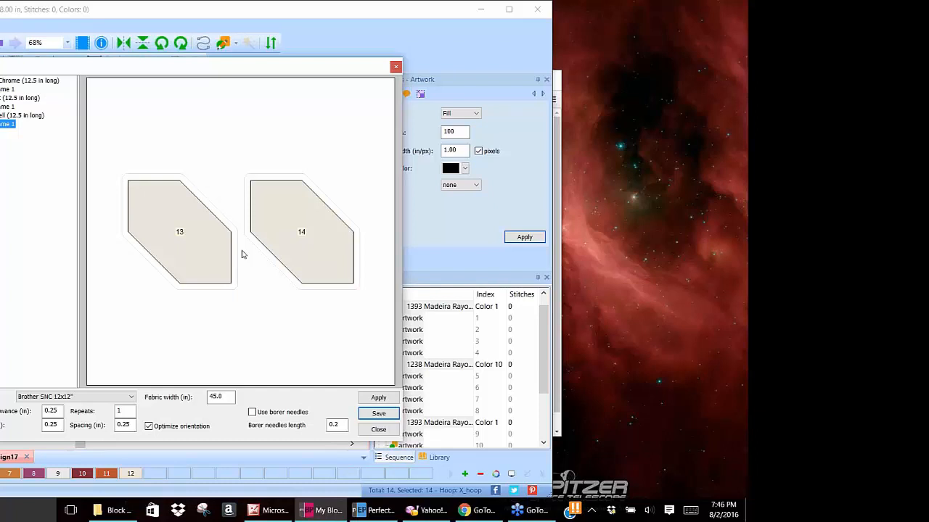
Step: Change the cutting layout size to Paper Letter 215x279 and view the red squares' frame
click(131, 398)
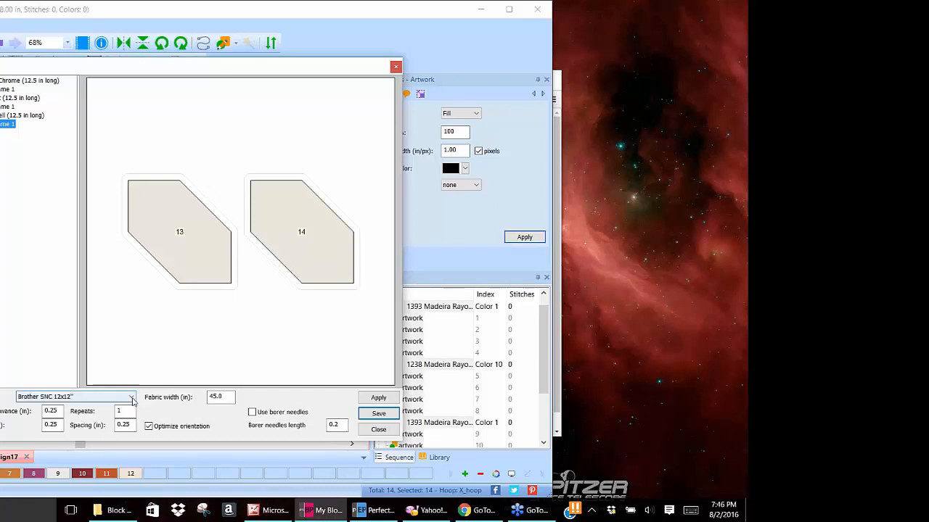
drag(135, 239, 136, 266)
click(43, 239)
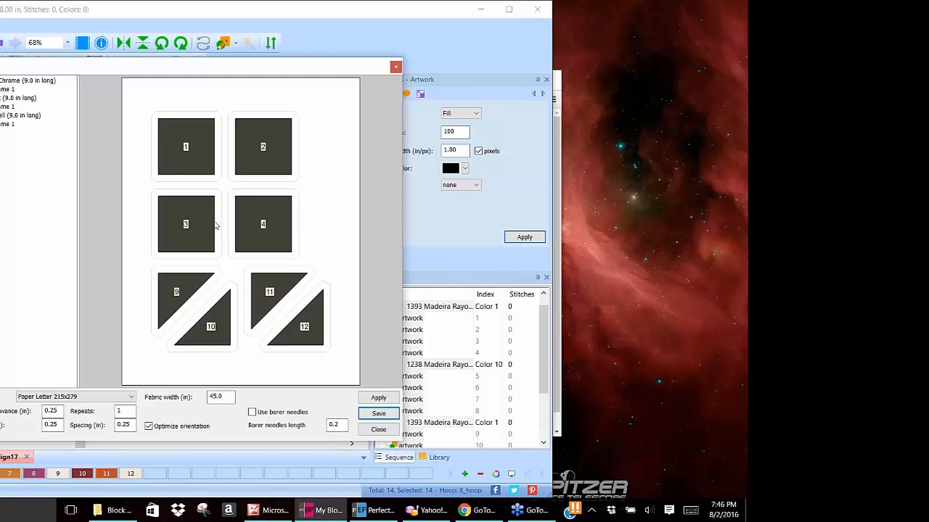
click(13, 108)
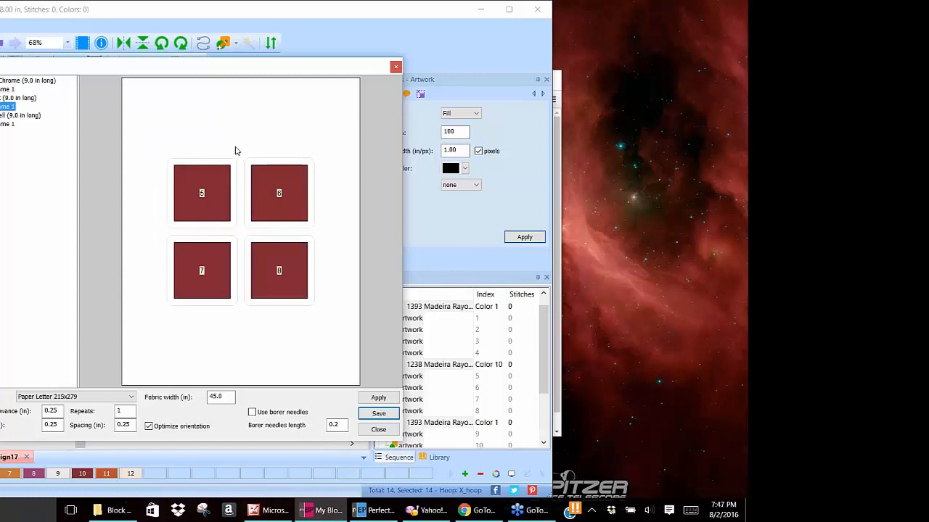
Step: Save the cutting layout as a PDF named rrcross
click(391, 417)
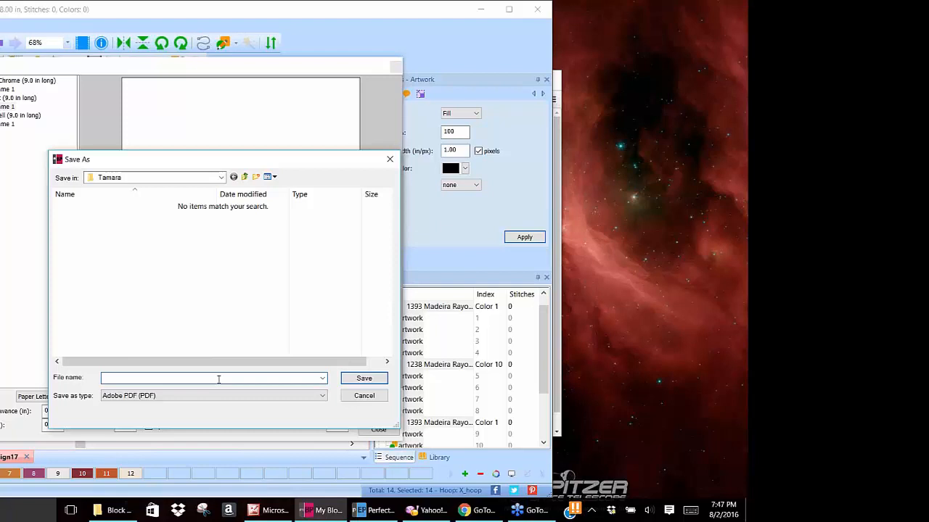
text(cro)
key(BackSpace)
key(BackSpace)
key(BackSpace)
text(nrcross)
click(365, 378)
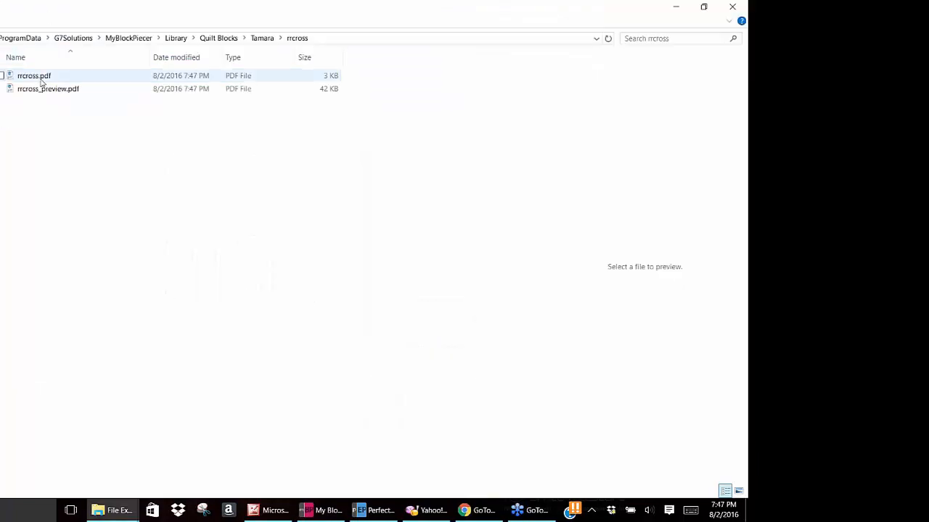
Step: Open rrcross.pdf, examine the cutting templates on all its pages, then close it and minimize the folder window
click(42, 81)
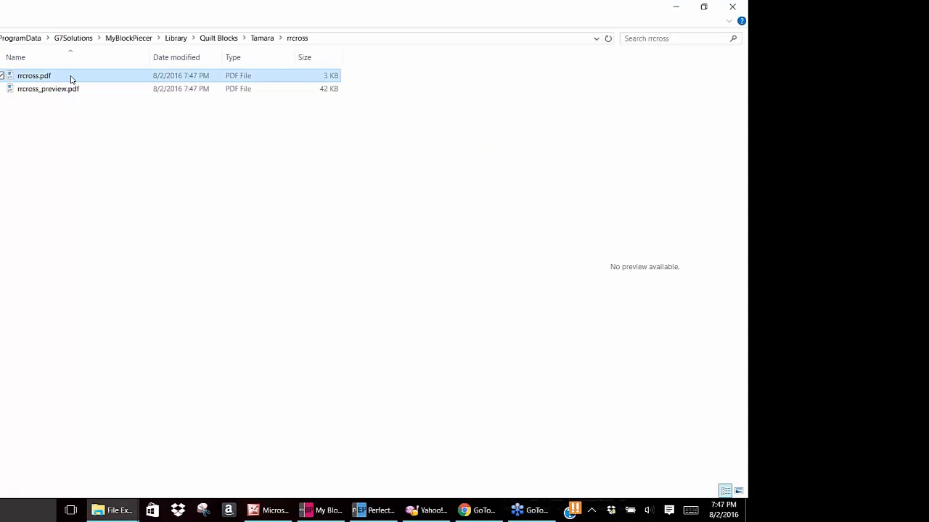
double_click(71, 78)
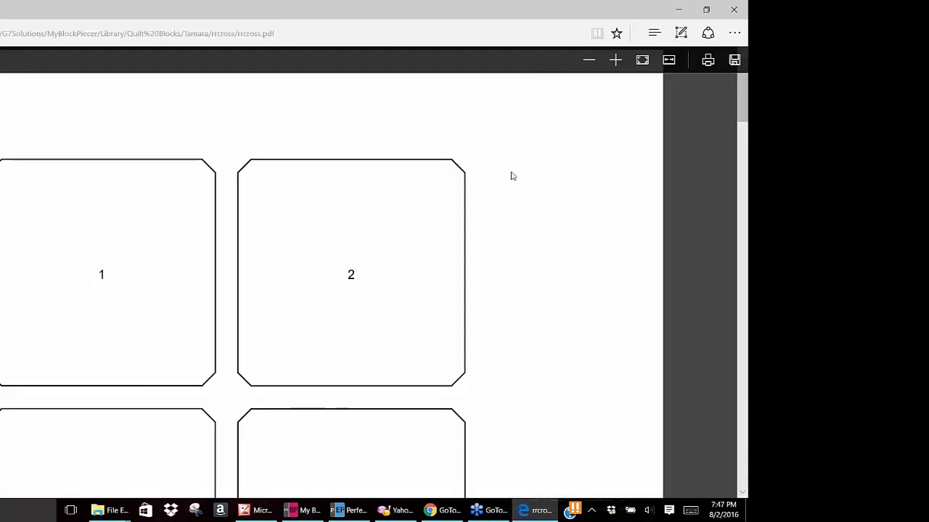
scroll(543, 160, down, 15)
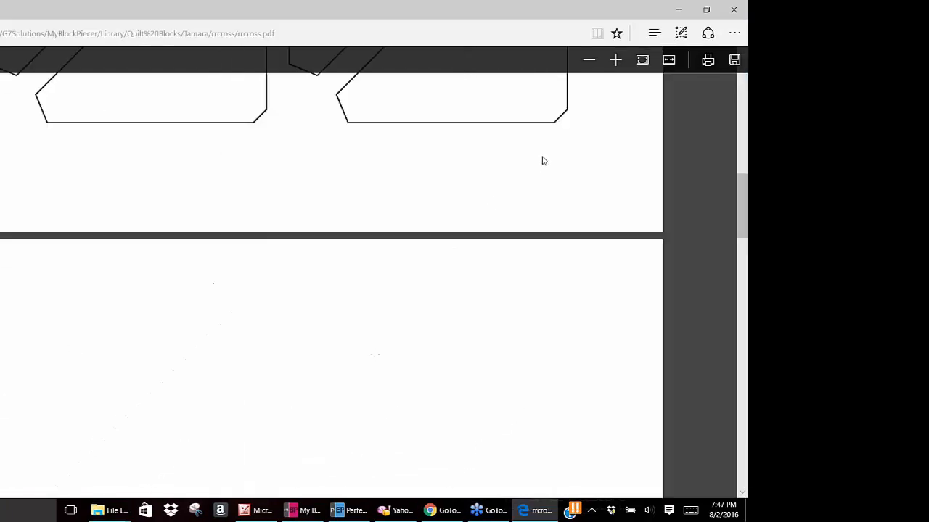
scroll(544, 161, down, 7)
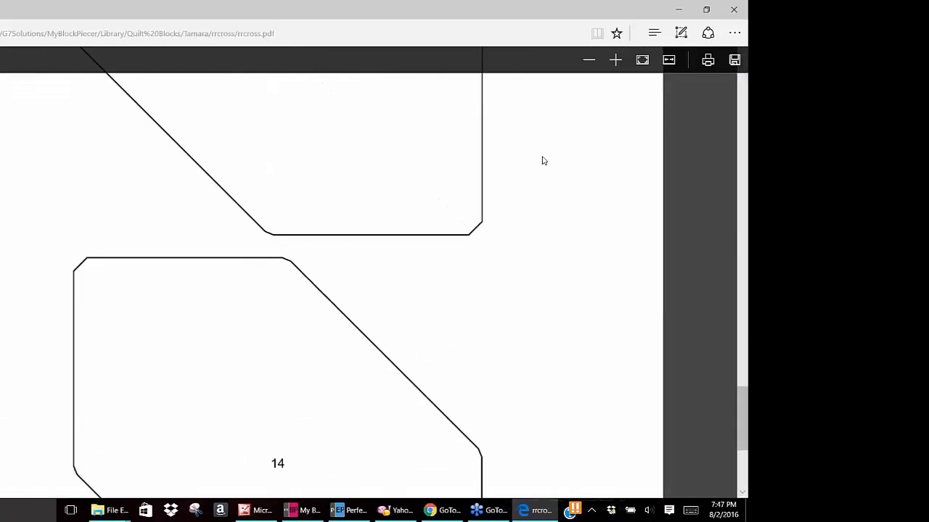
scroll(652, 174, down, 3)
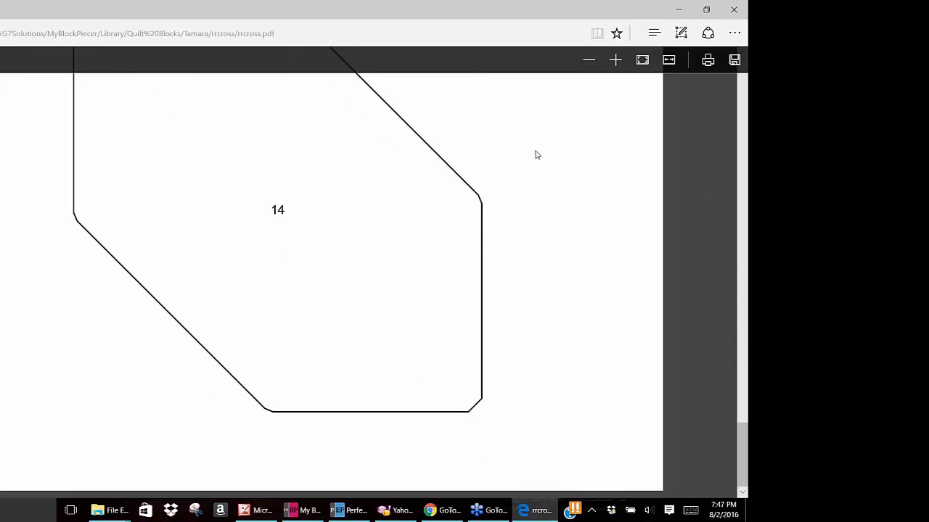
scroll(592, 210, up, 3)
scroll(592, 210, up, 15)
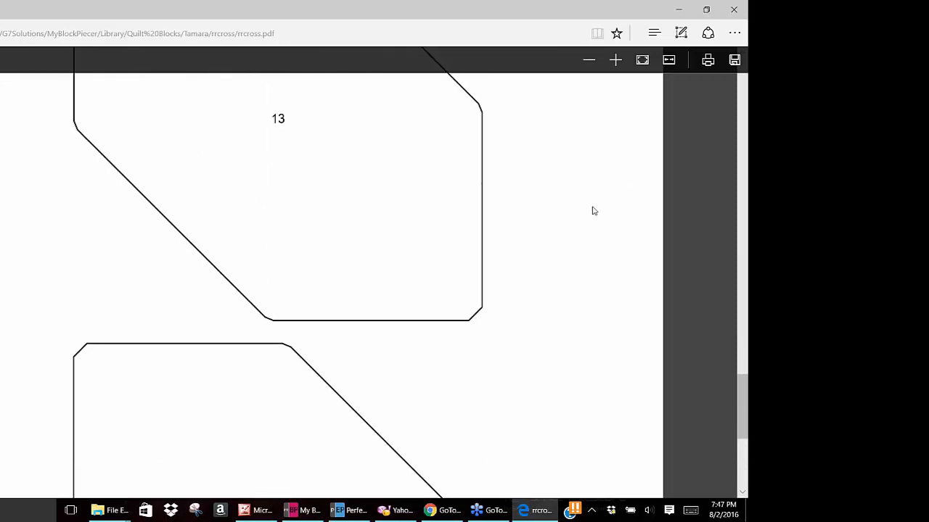
scroll(592, 210, up, 10)
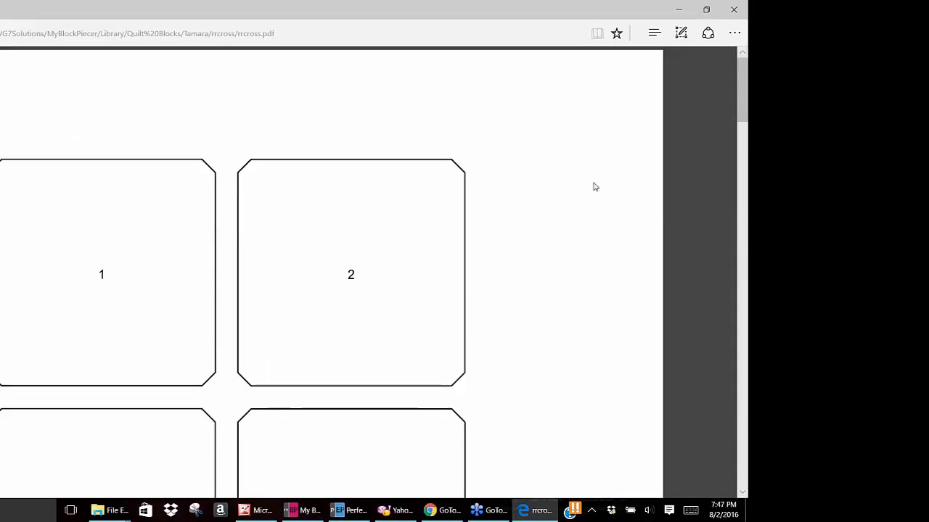
click(735, 9)
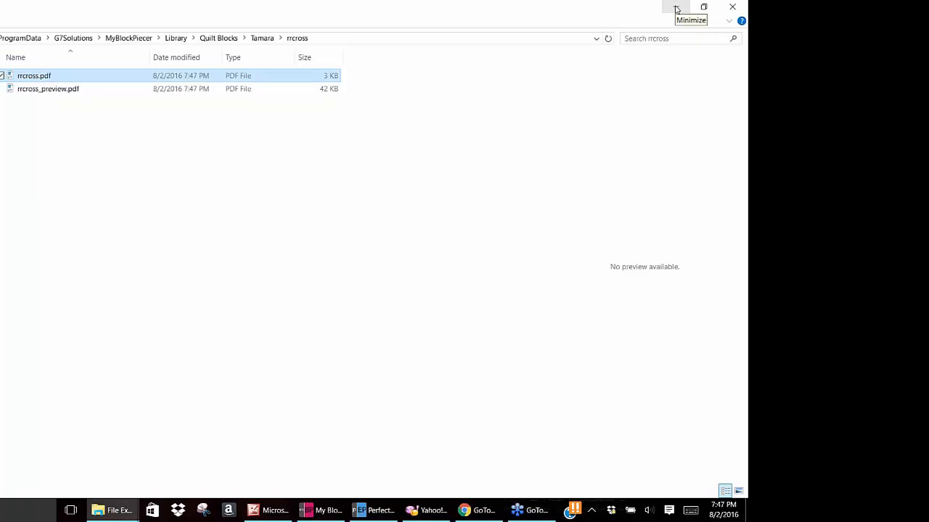
click(675, 8)
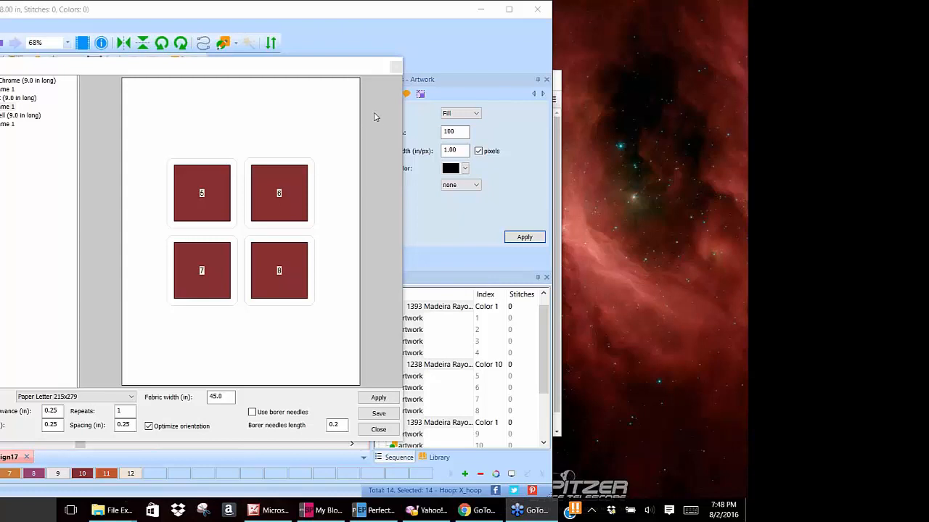
Step: Close the cutting layout dialog, minimize the GoToWebinar browser window and deselect the block
click(397, 67)
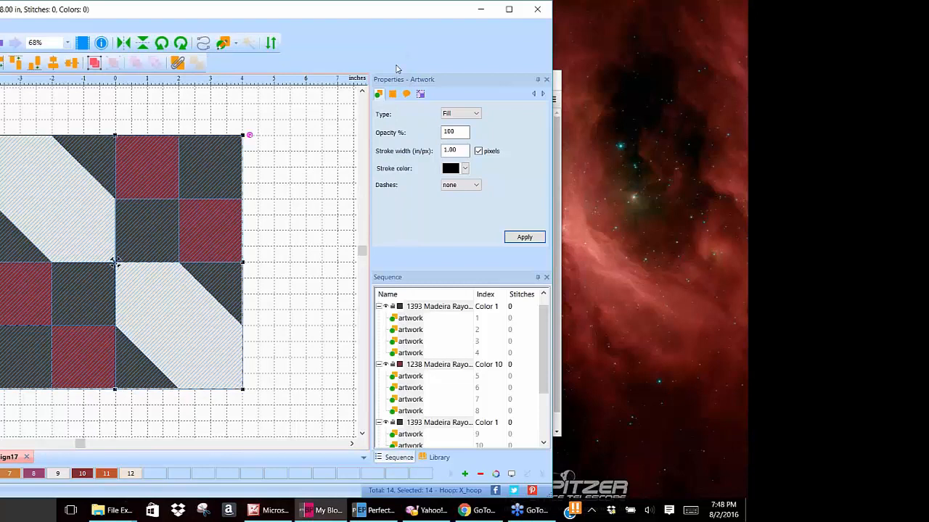
click(558, 82)
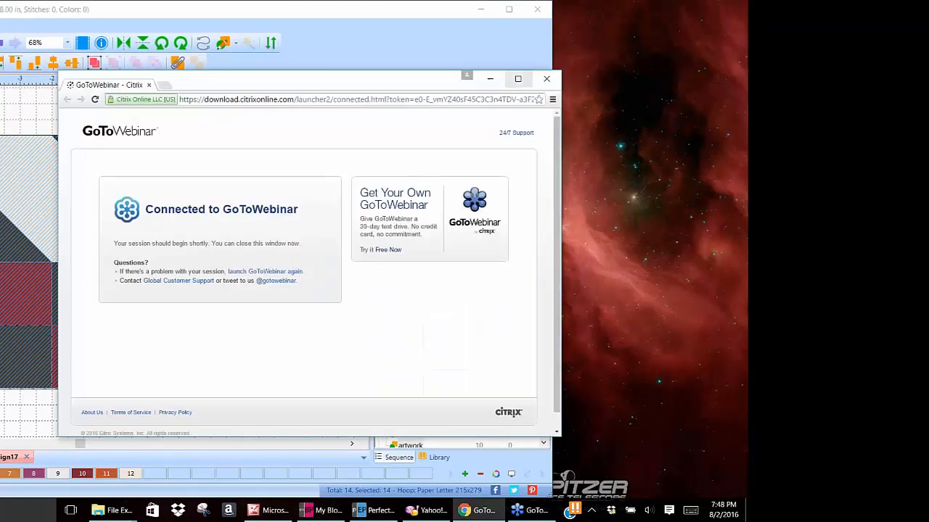
click(489, 81)
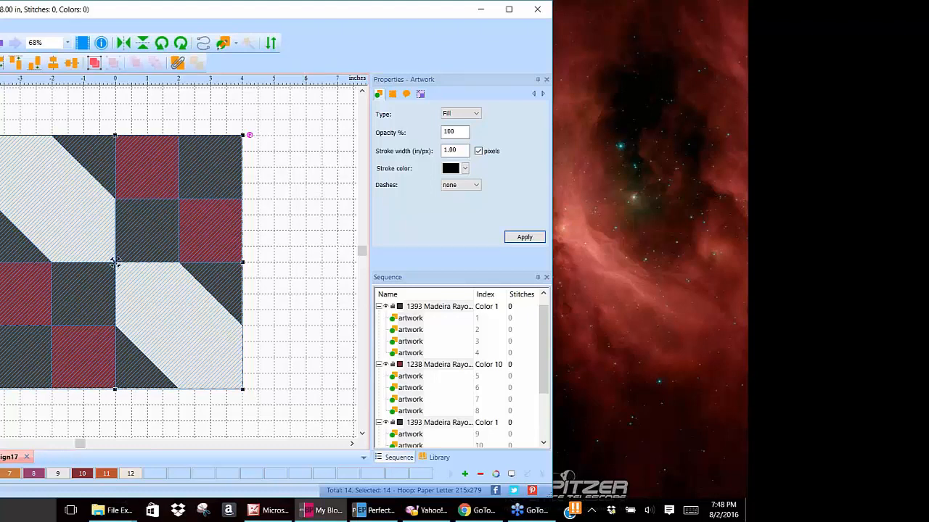
click(294, 173)
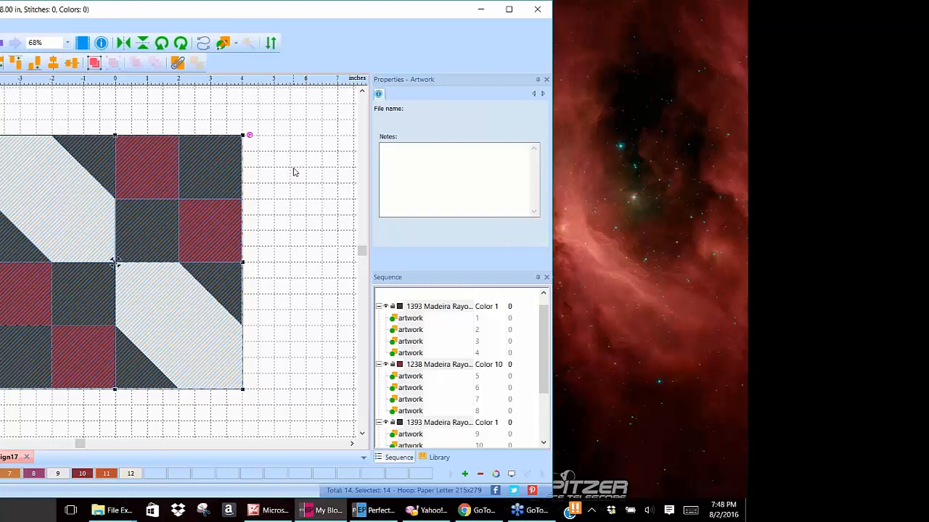
click(294, 172)
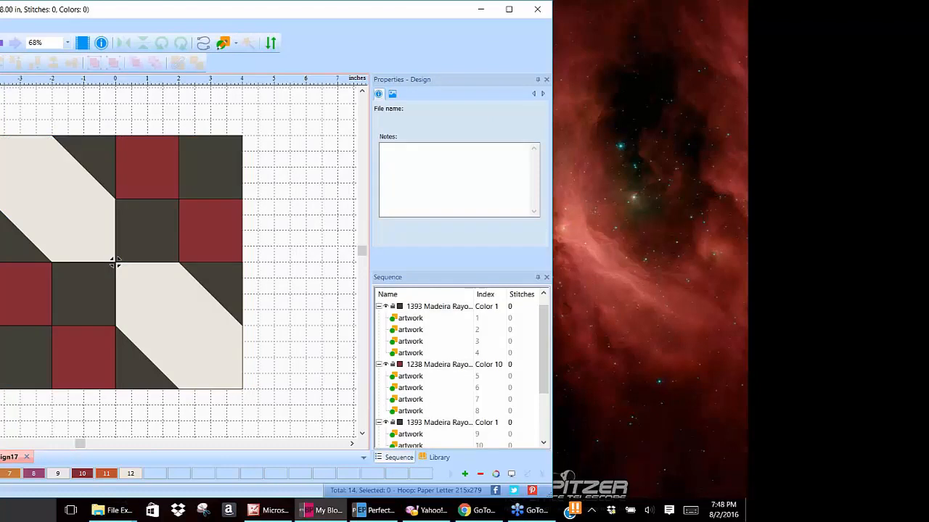
Step: Try to save the block under the name rrcross in Quilt Block (BLK) format, and close the save dialog
key(ctrl+s)
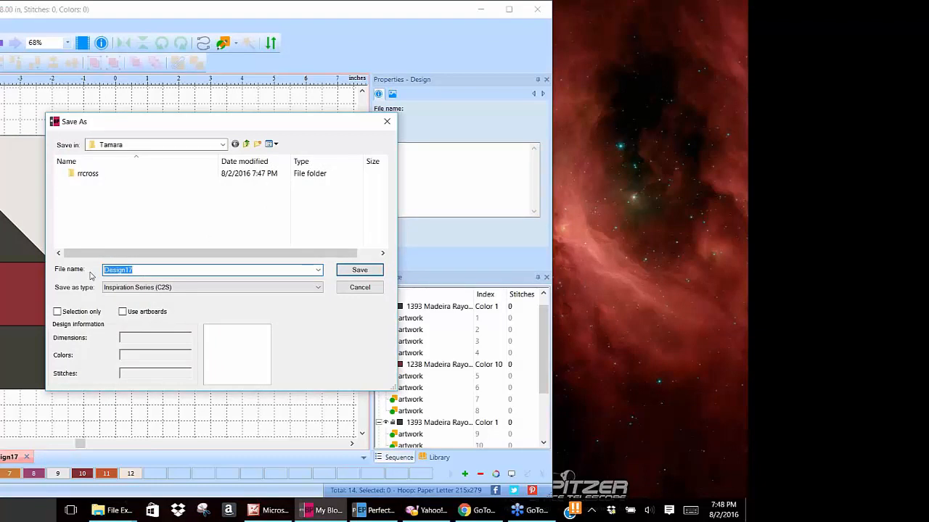
text(rrc)
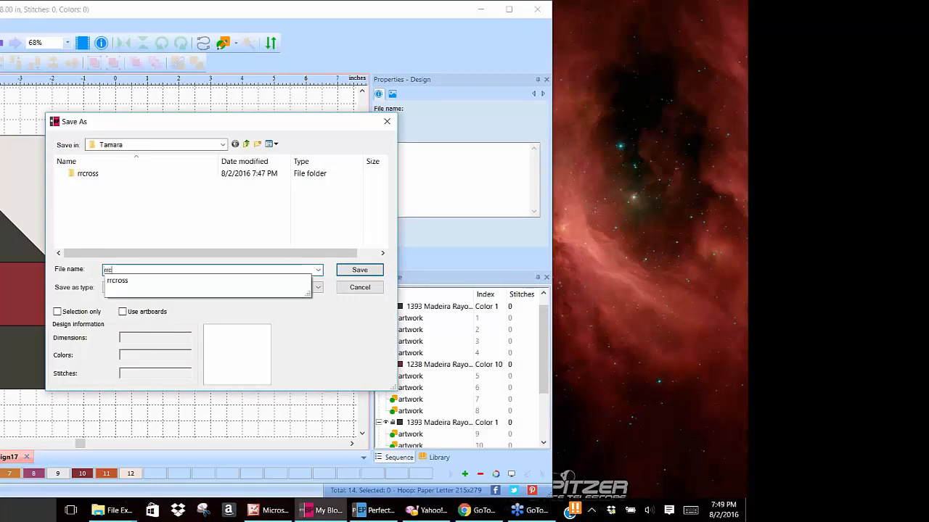
text(ross)
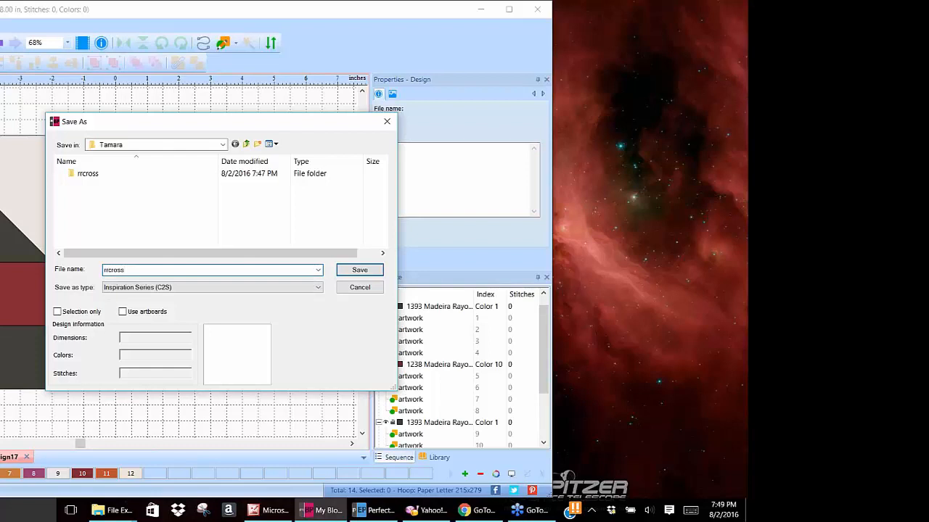
click(279, 288)
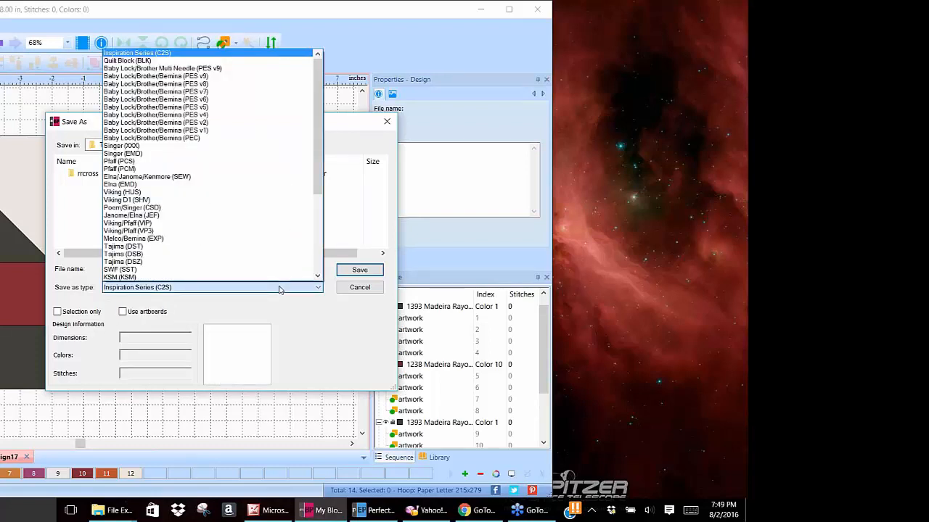
click(157, 61)
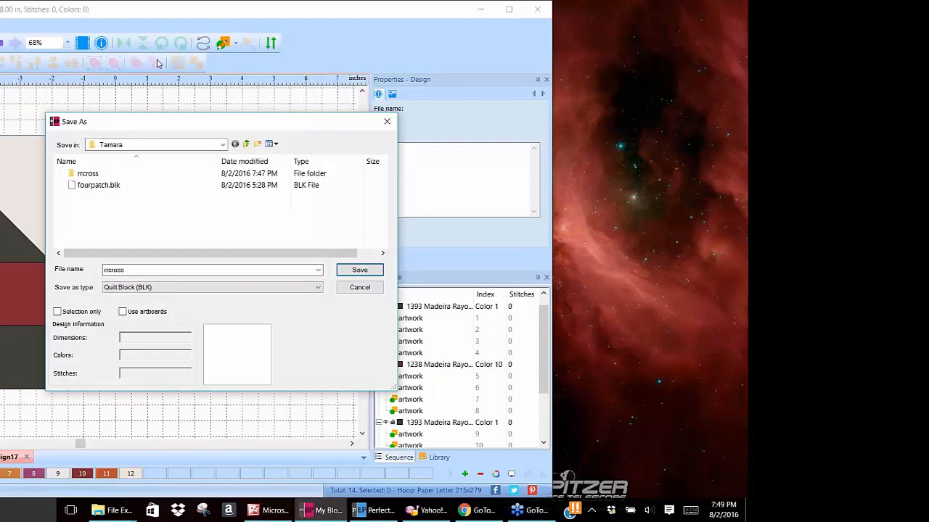
click(223, 145)
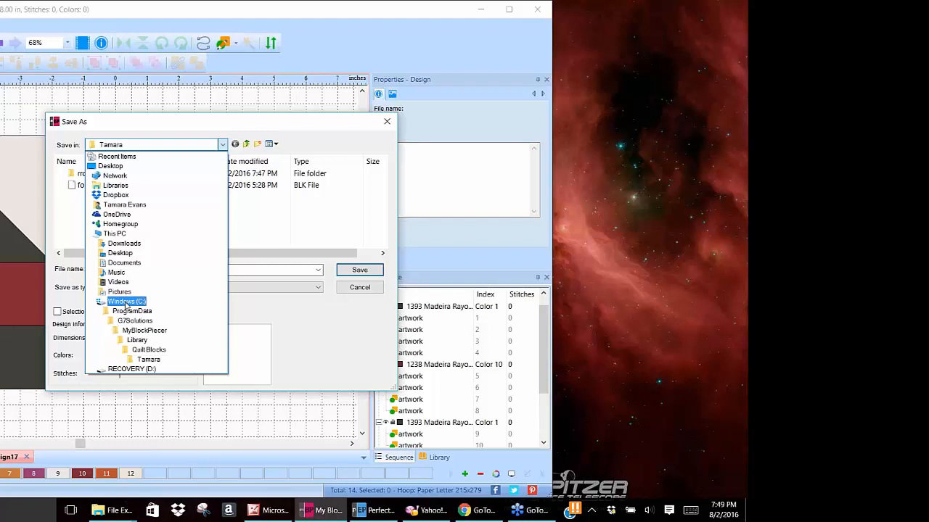
key(Escape)
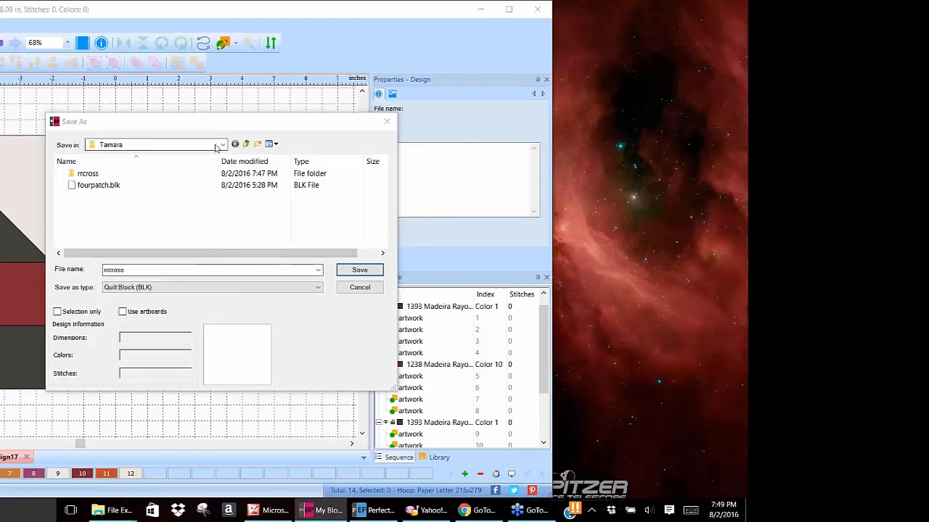
click(222, 145)
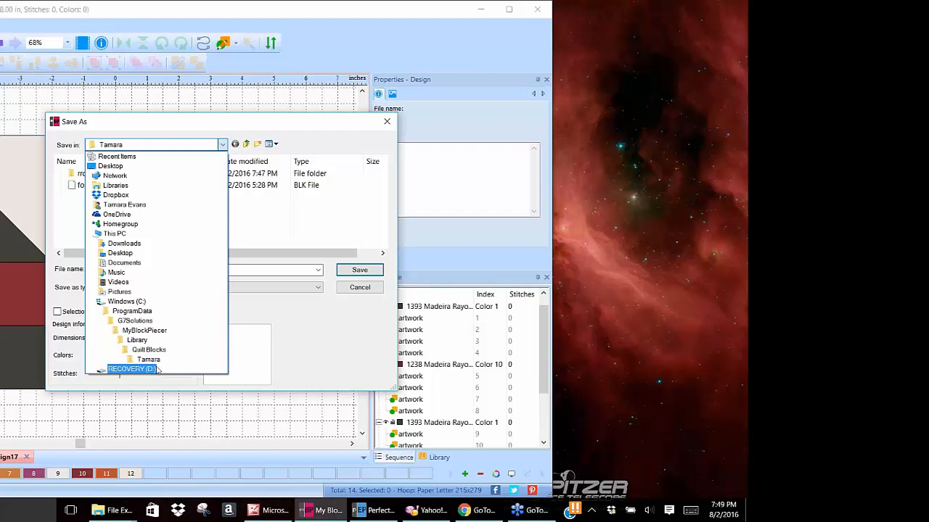
click(352, 271)
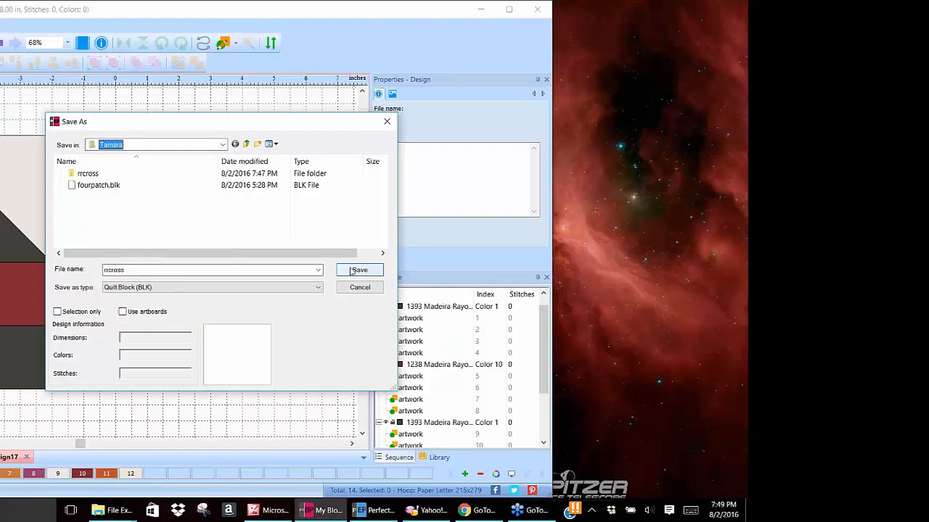
click(357, 270)
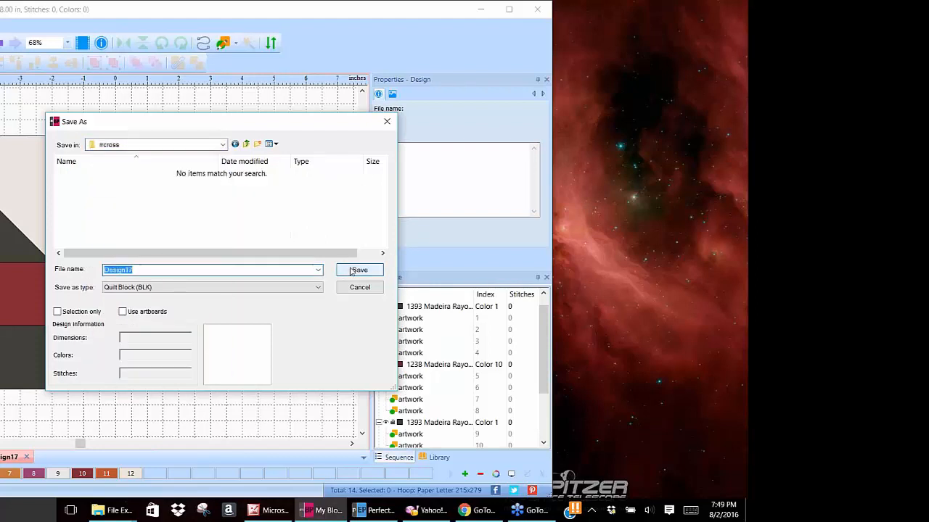
click(388, 123)
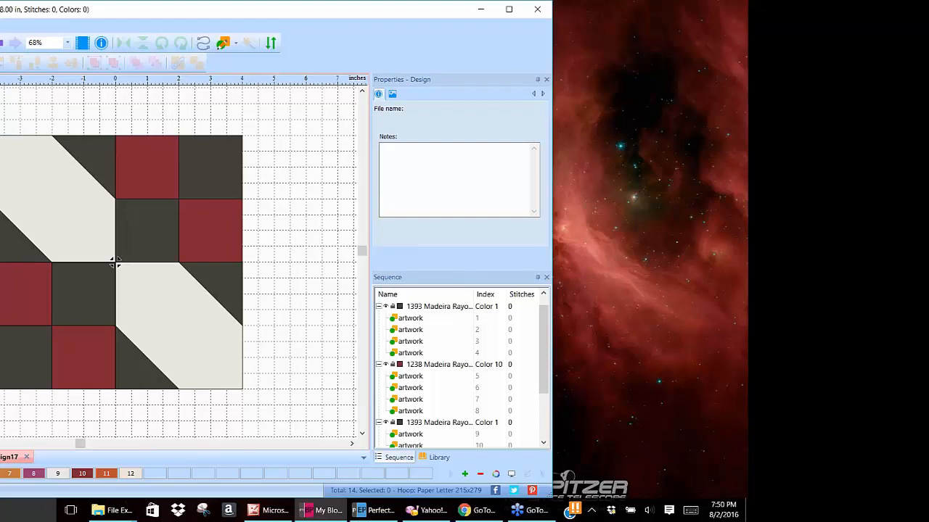
key(super)
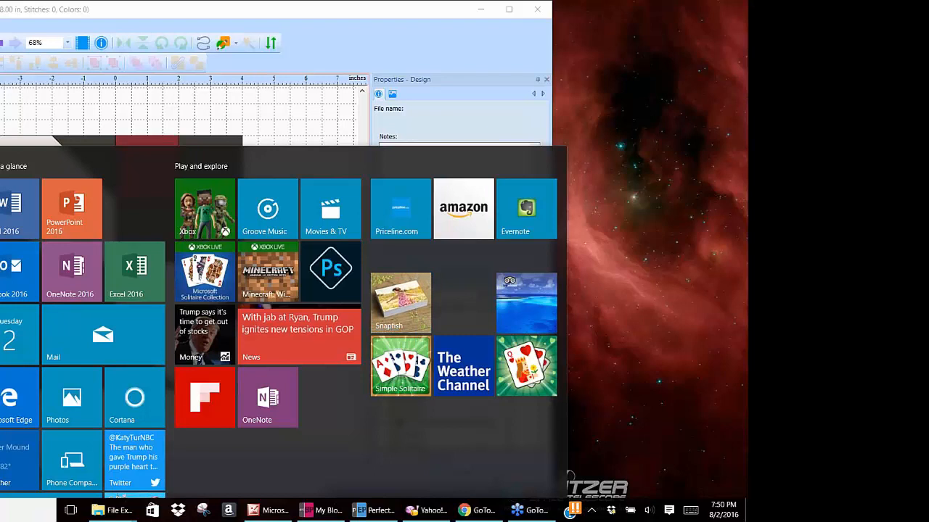
key(Escape)
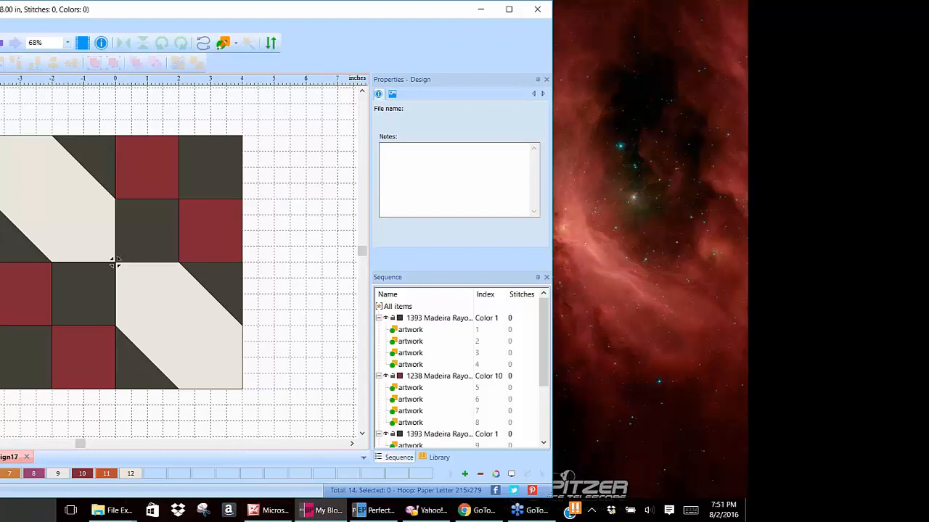
mouse_move(117, 513)
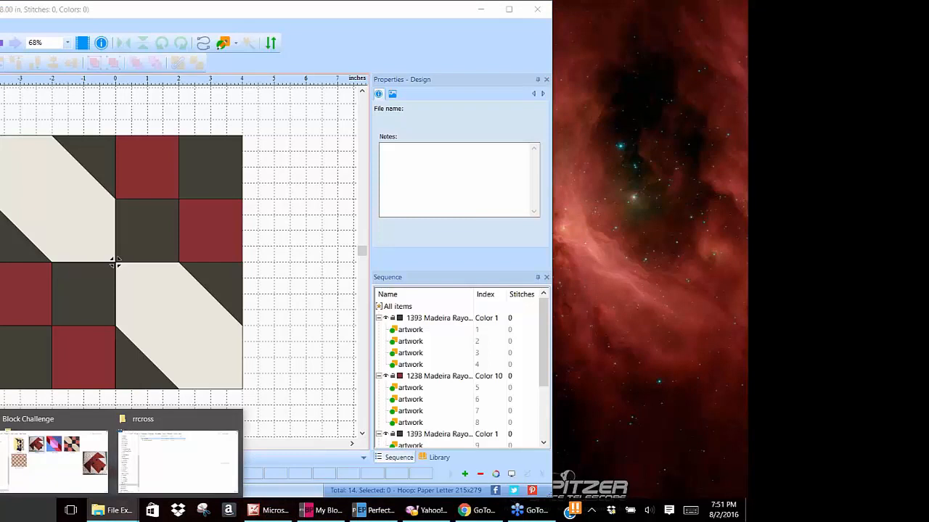
Step: Launch My Quilt Embellisher and dismiss its My Inspiration Today welcome window
key(super)
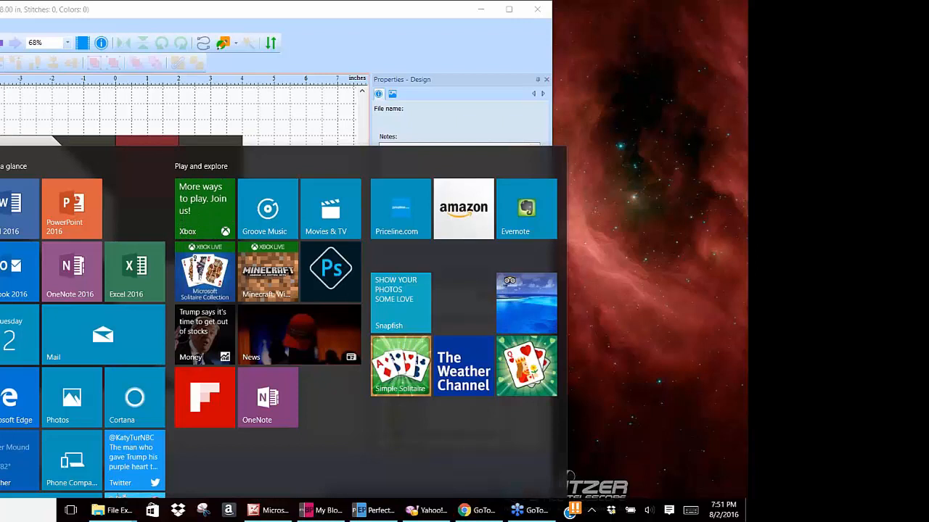
key(Escape)
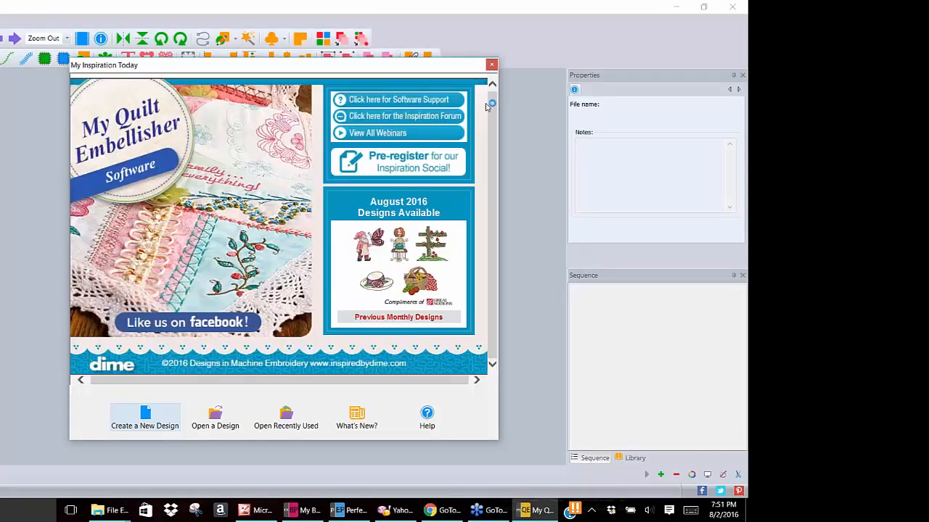
click(491, 64)
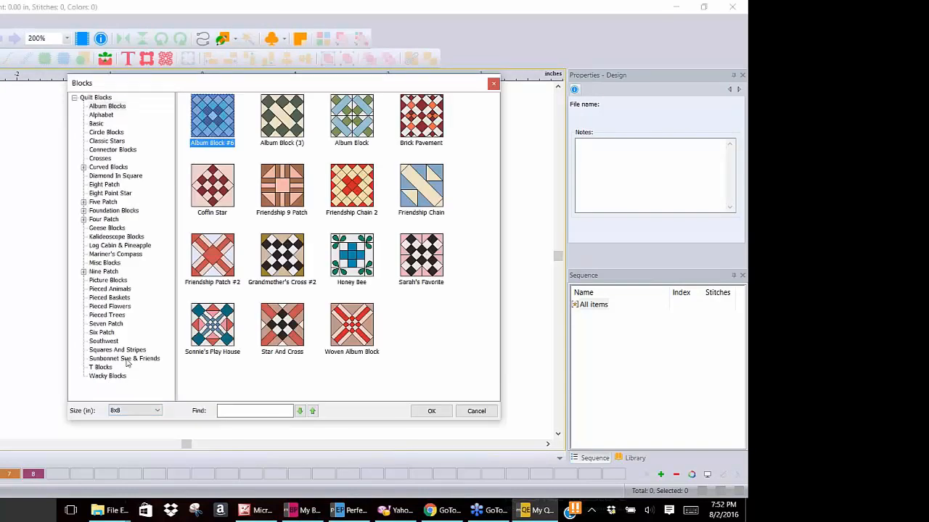
Step: Check the block library's T Blocks folder, refresh the Alphabet folder, recheck T Blocks, and close the library
click(106, 370)
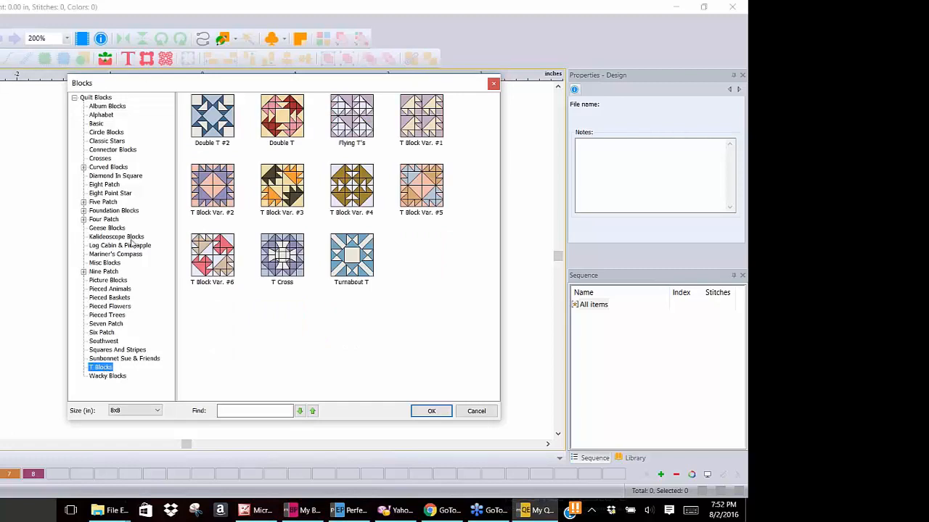
right_click(149, 114)
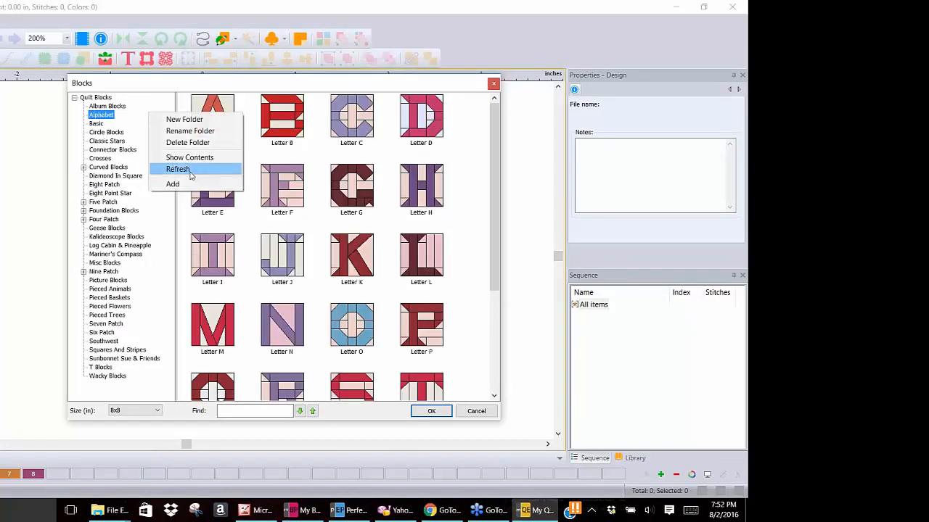
click(191, 173)
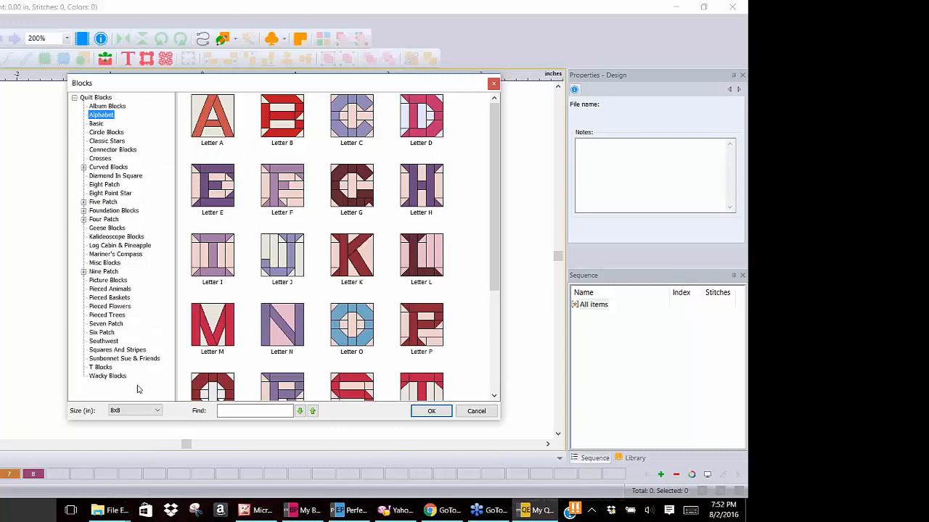
click(104, 367)
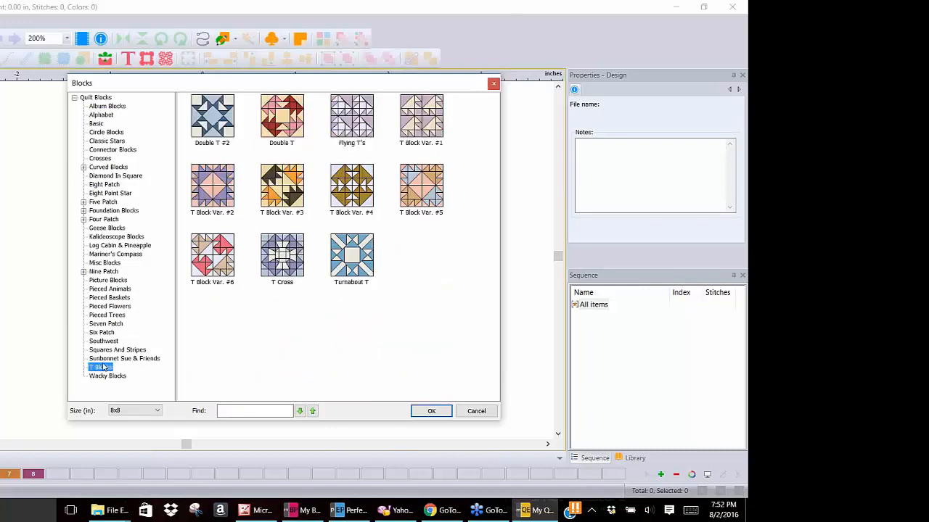
click(493, 85)
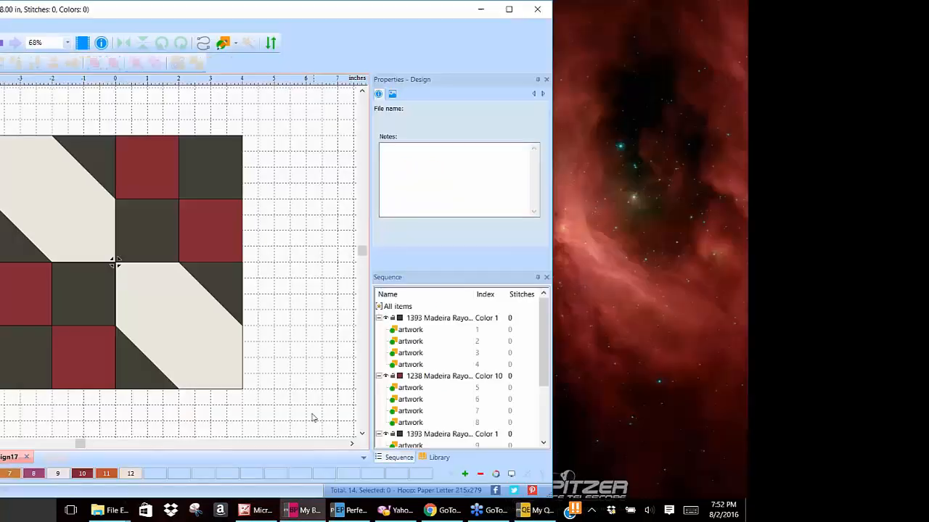
Step: Switch to Perfect Embroidery, insert the Fourpatch block from the custom library folder at 8x8, and deselect it
click(341, 516)
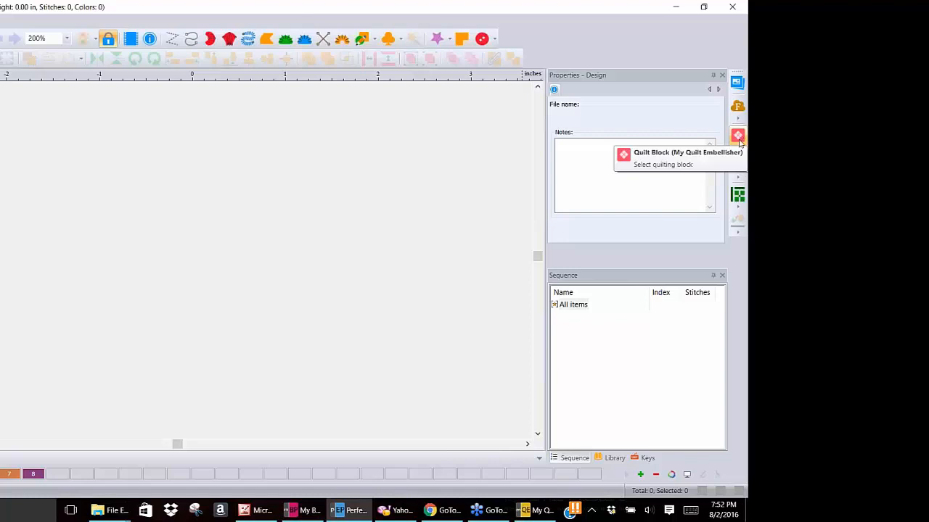
click(737, 166)
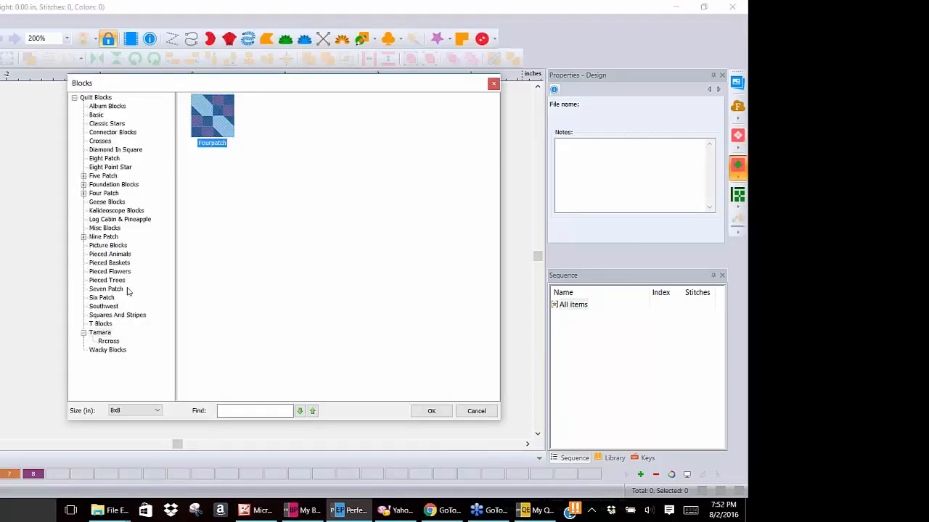
click(116, 341)
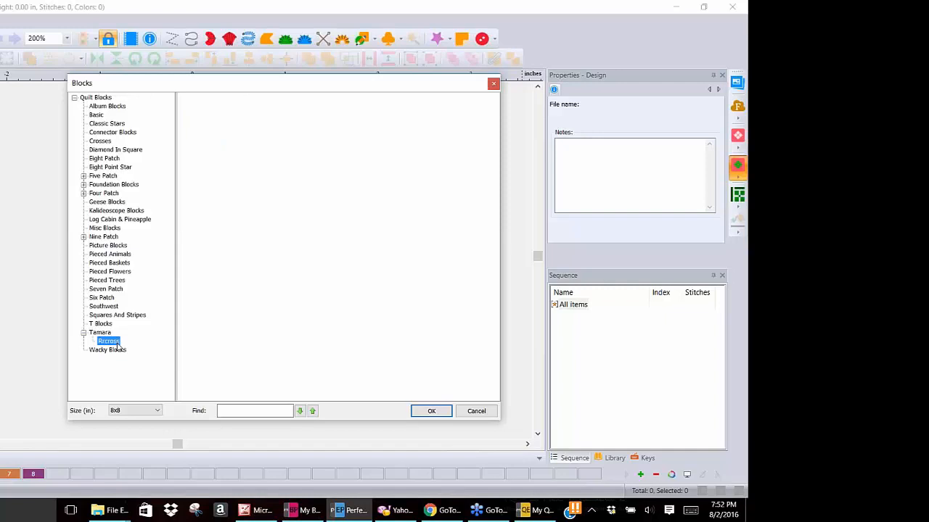
click(100, 334)
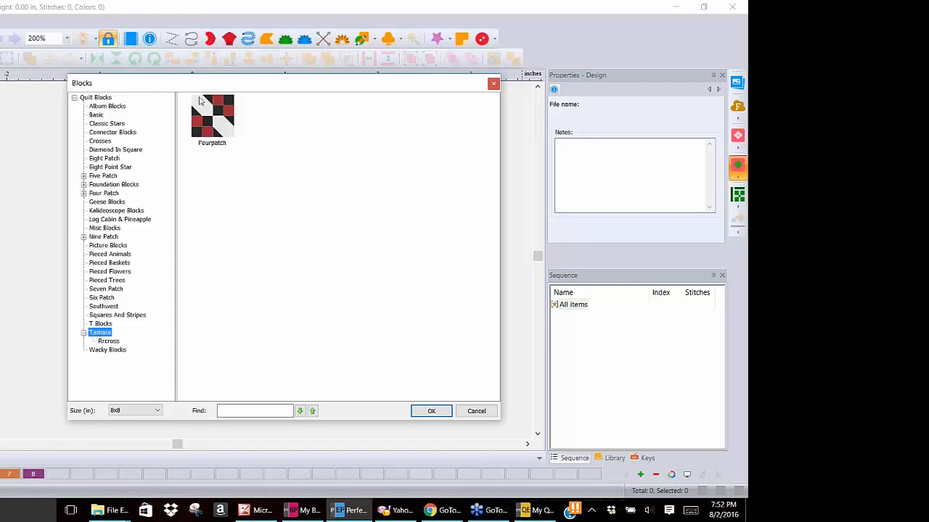
click(218, 114)
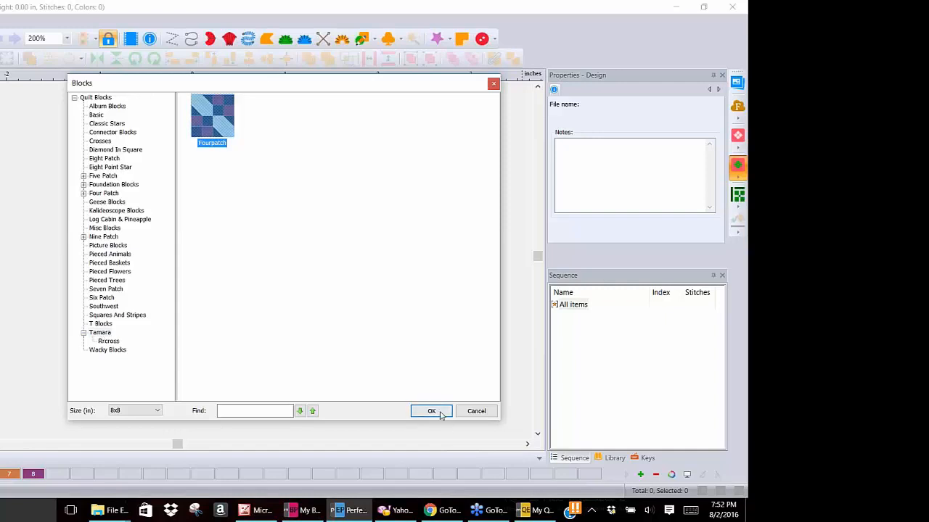
click(439, 414)
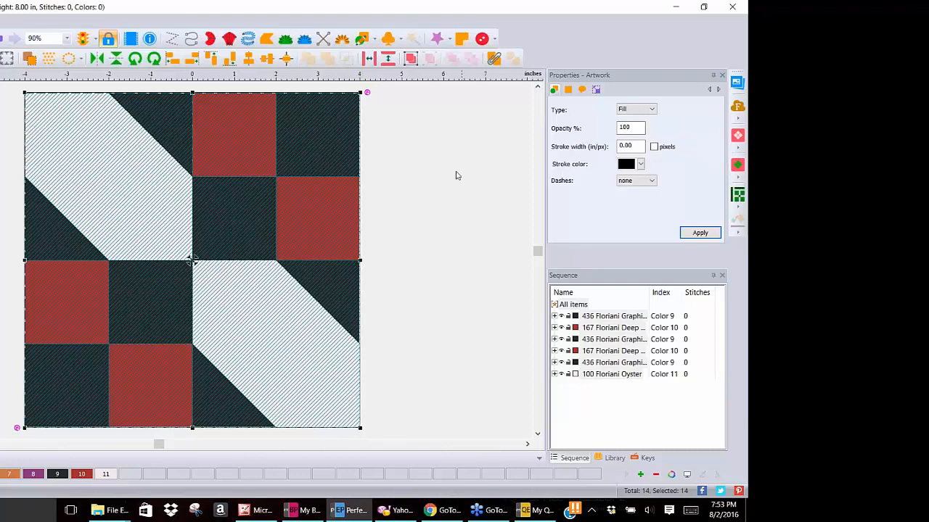
click(432, 192)
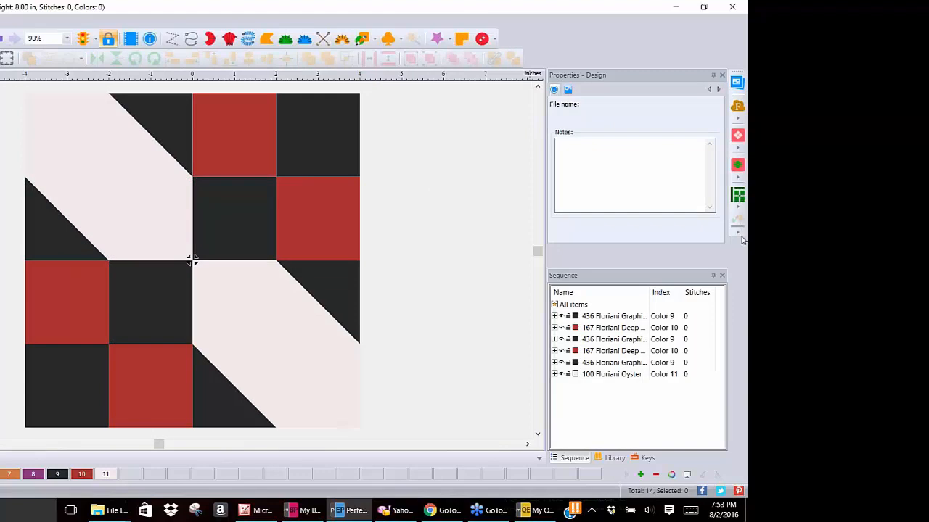
Step: Look at the My Quilt Embellisher block library and its list of embellishing options, closing both without choosing anything
click(738, 138)
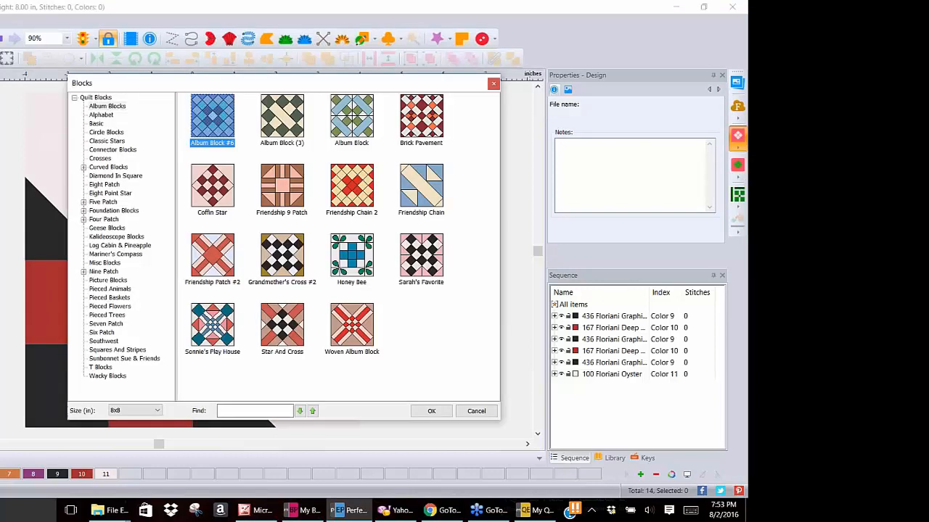
click(493, 83)
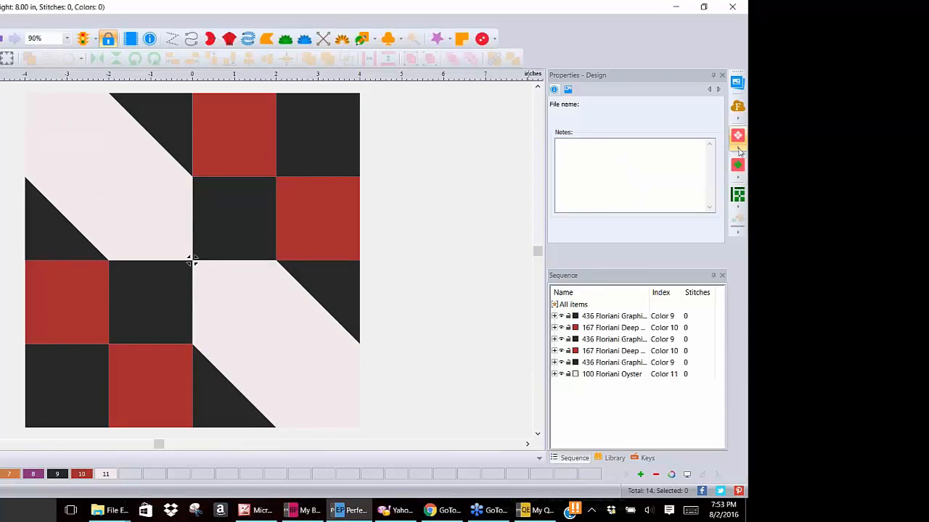
click(739, 150)
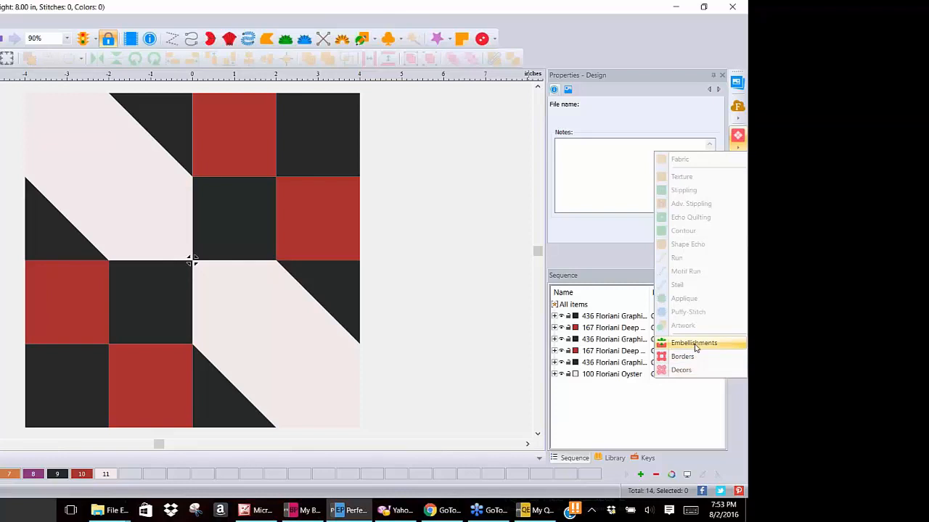
click(413, 168)
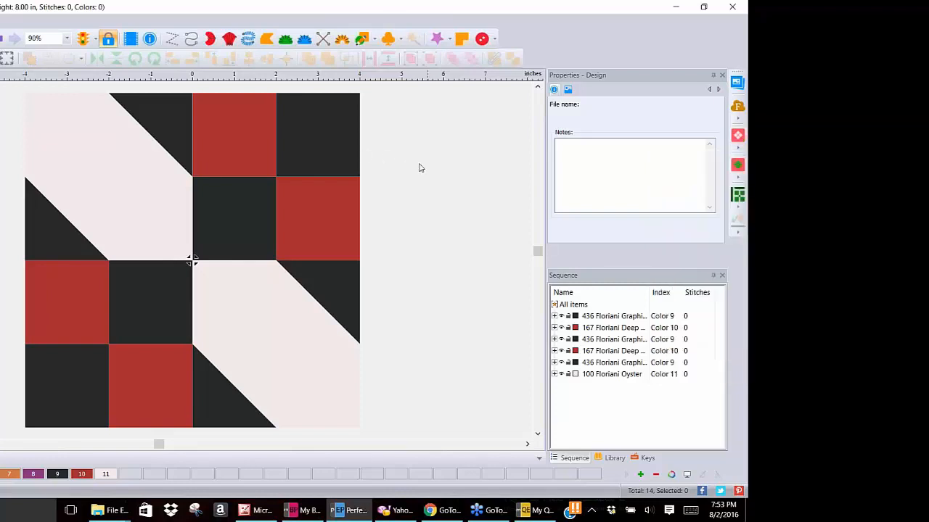
Step: Select both light Oyster pieces of the block and fill them with motif pattern 103
click(588, 328)
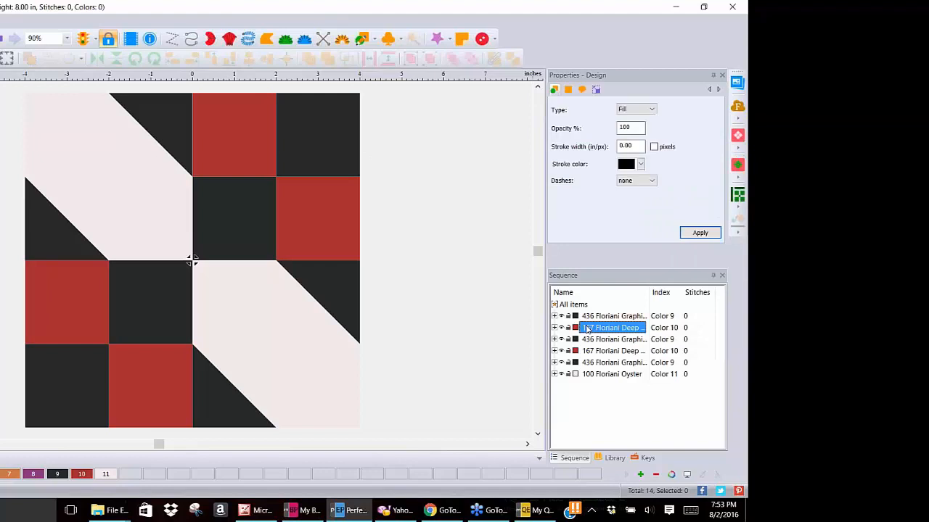
click(134, 181)
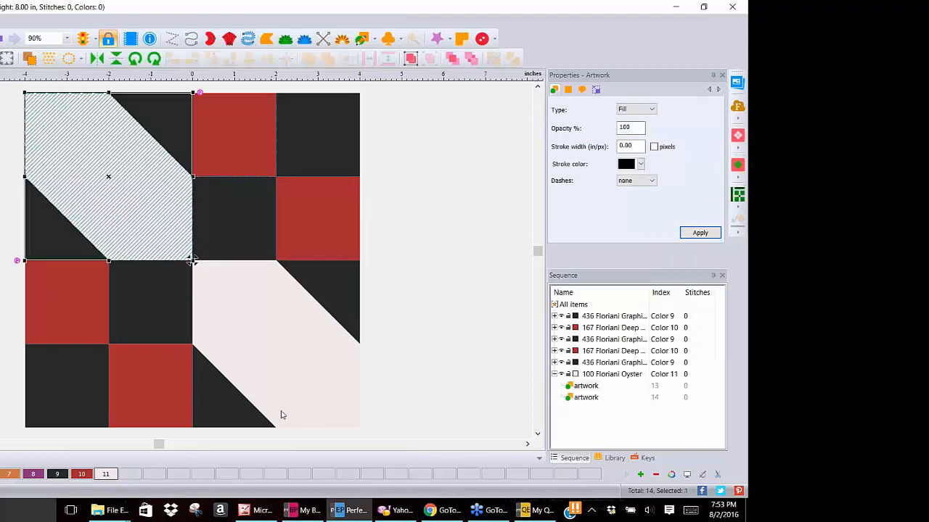
ctrl+click(244, 328)
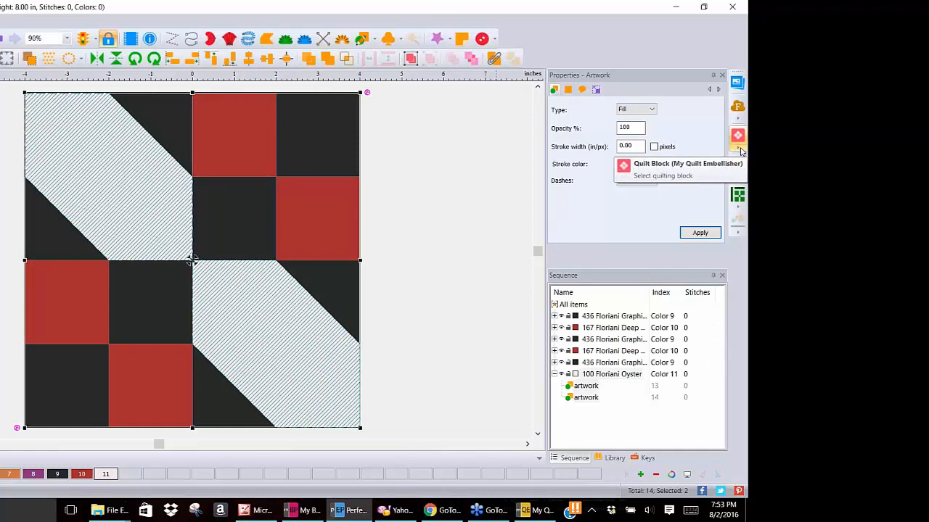
click(740, 149)
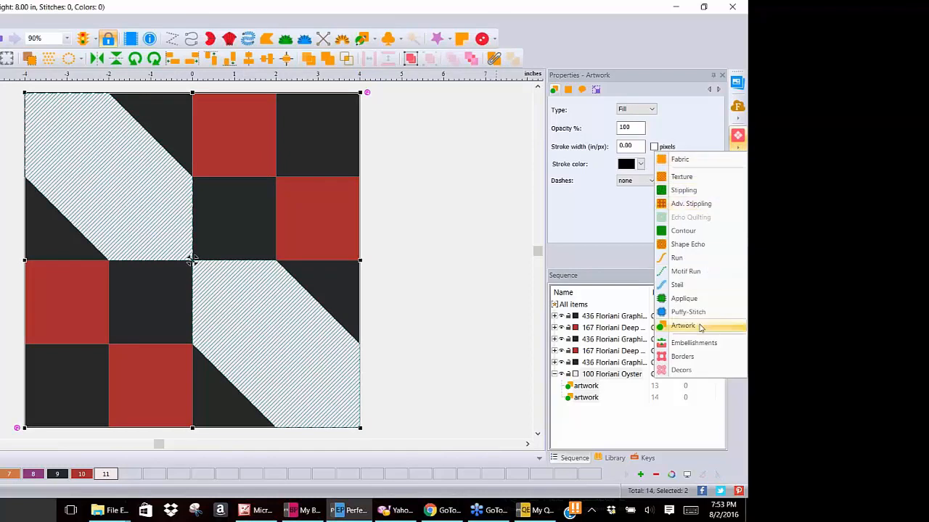
click(682, 178)
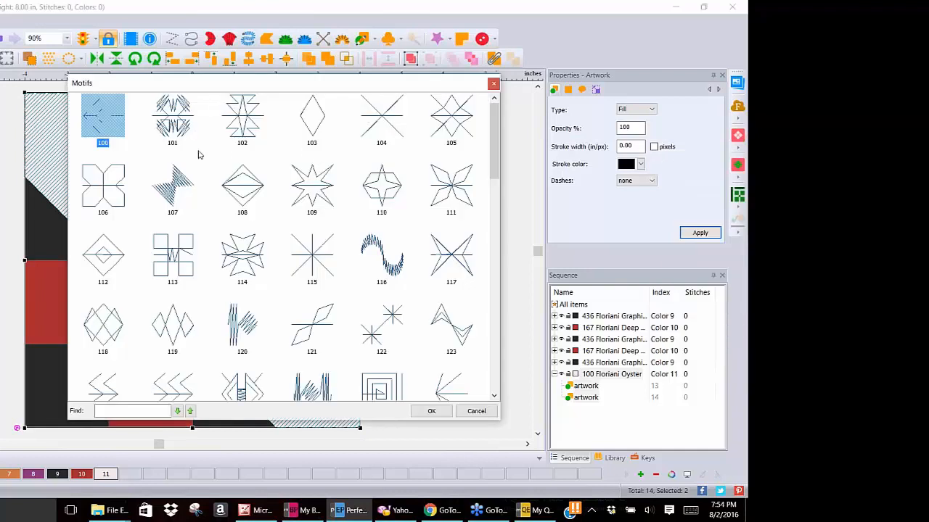
click(325, 110)
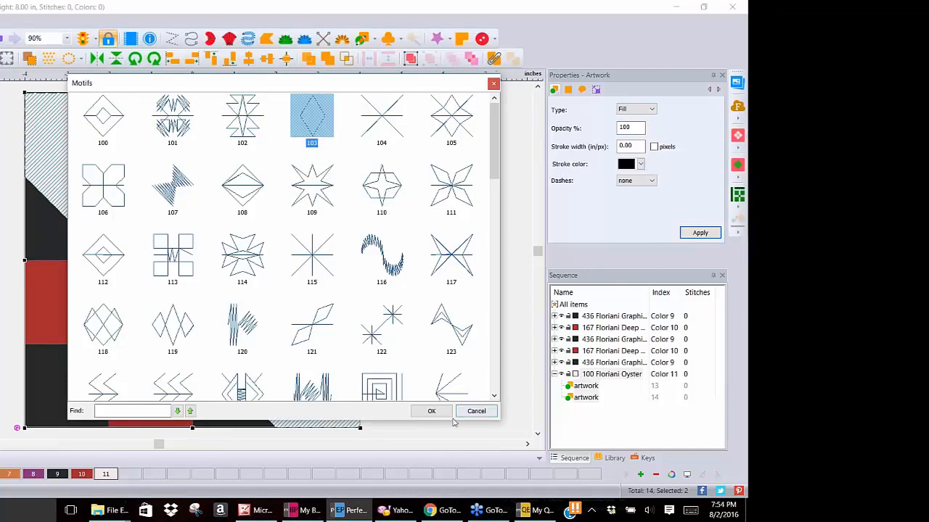
click(430, 411)
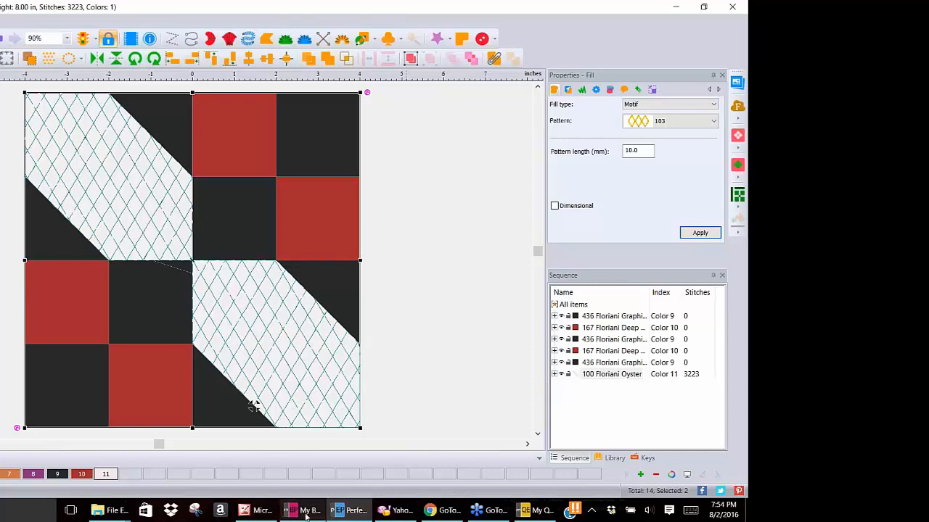
Step: Switch to My Block Piecer and save the block as tryagain in Quilt Block (BLK) format
mouse_move(306, 515)
click(498, 456)
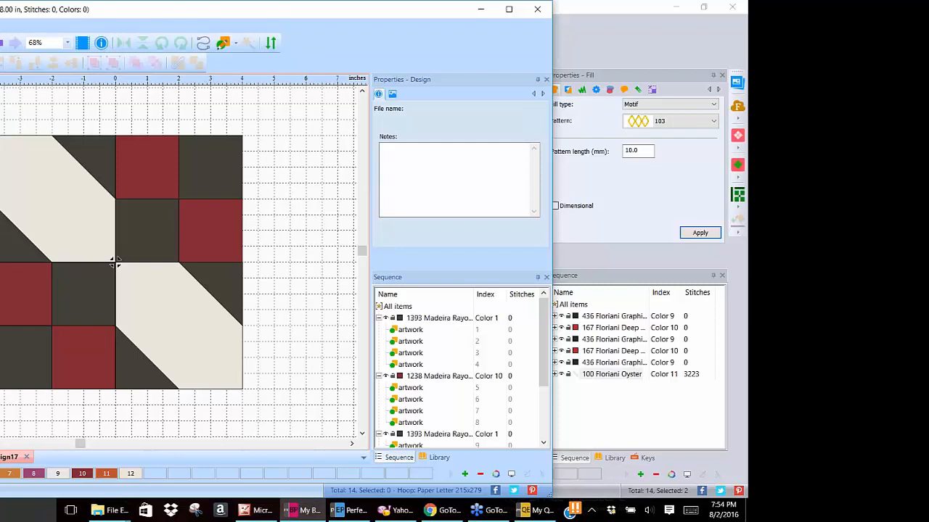
key(ctrl+s)
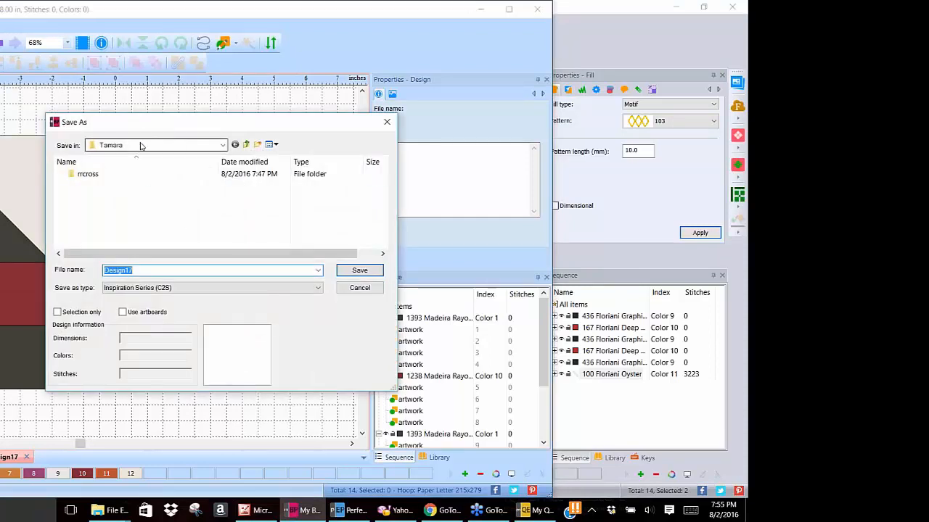
click(193, 288)
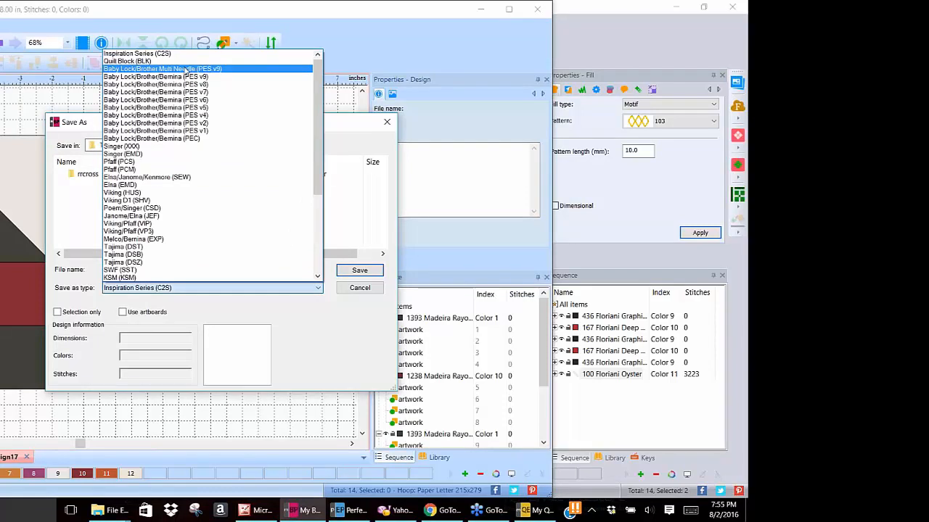
click(183, 62)
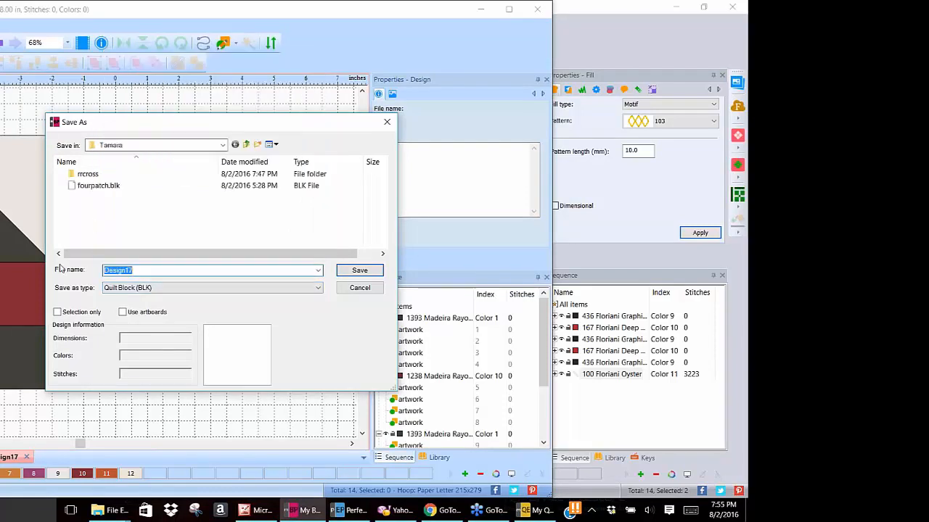
text(tryagain)
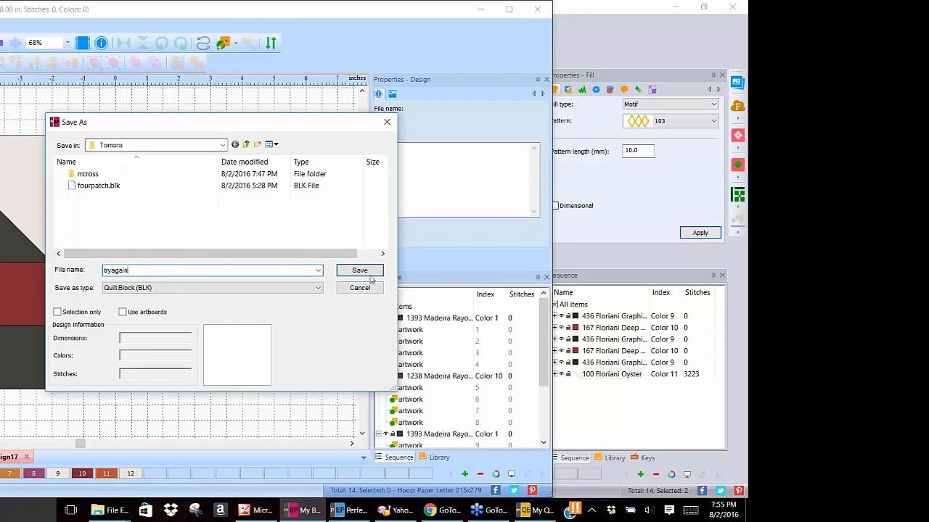
click(358, 270)
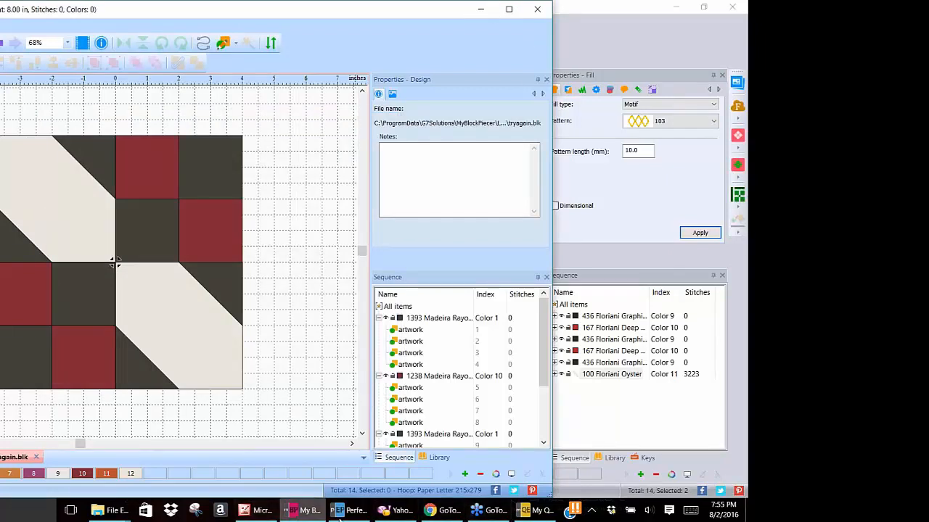
Step: Switch to My Quilt Embellisher, refresh the Crosses folder in its block library, check the Quilt Blocks root, close the library and minimize the program
click(536, 512)
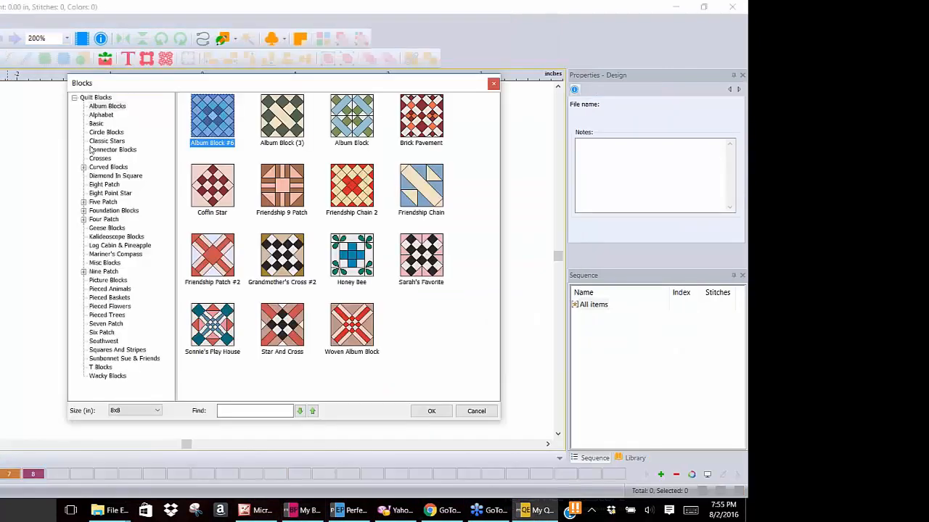
right_click(151, 159)
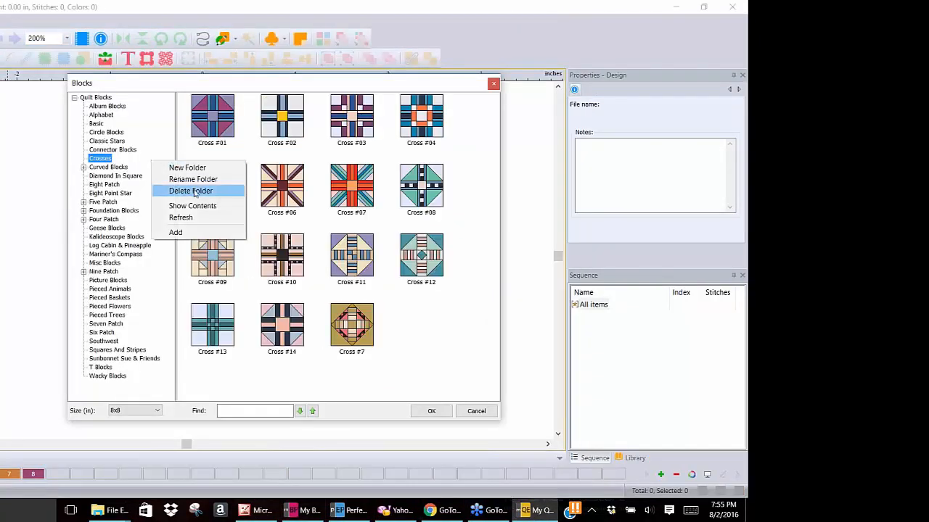
click(202, 218)
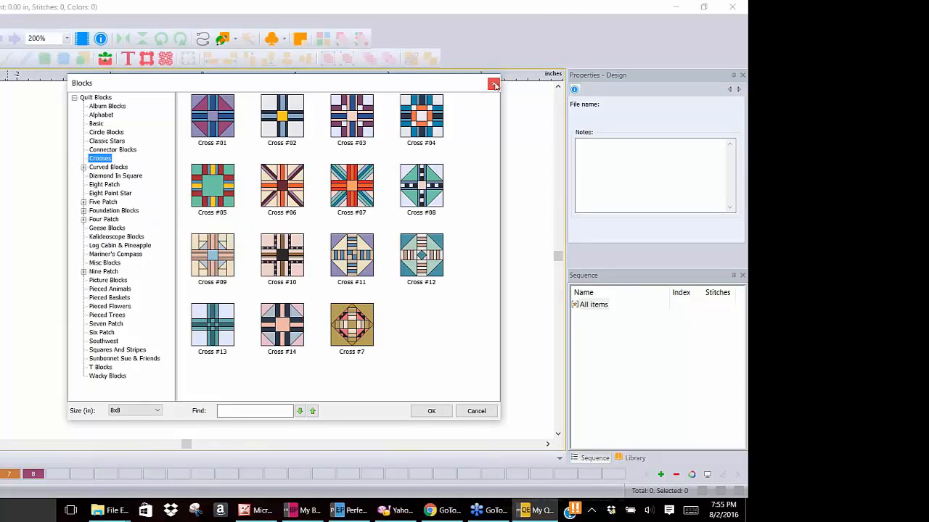
click(102, 98)
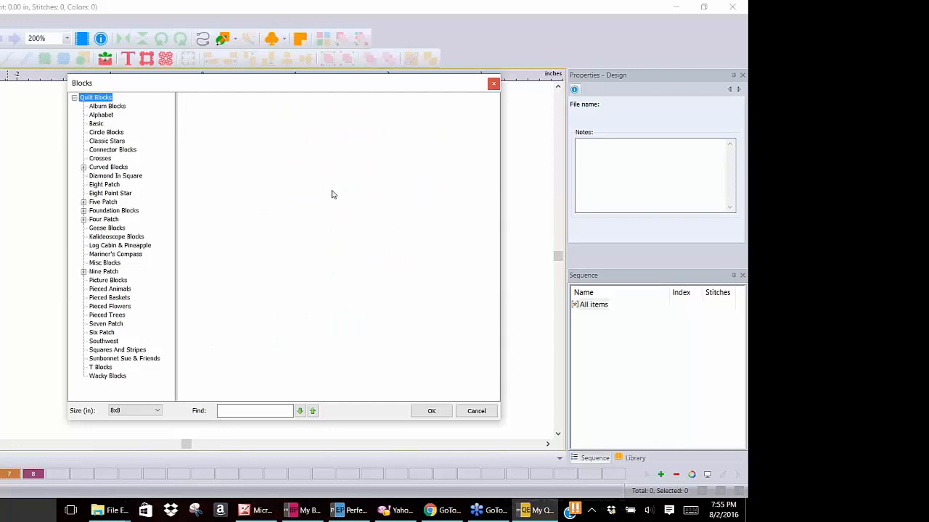
click(493, 84)
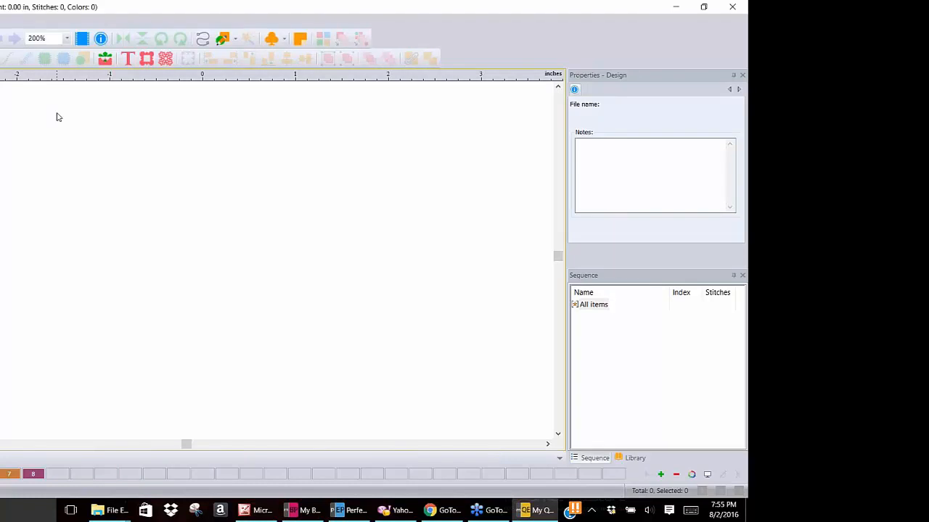
click(675, 10)
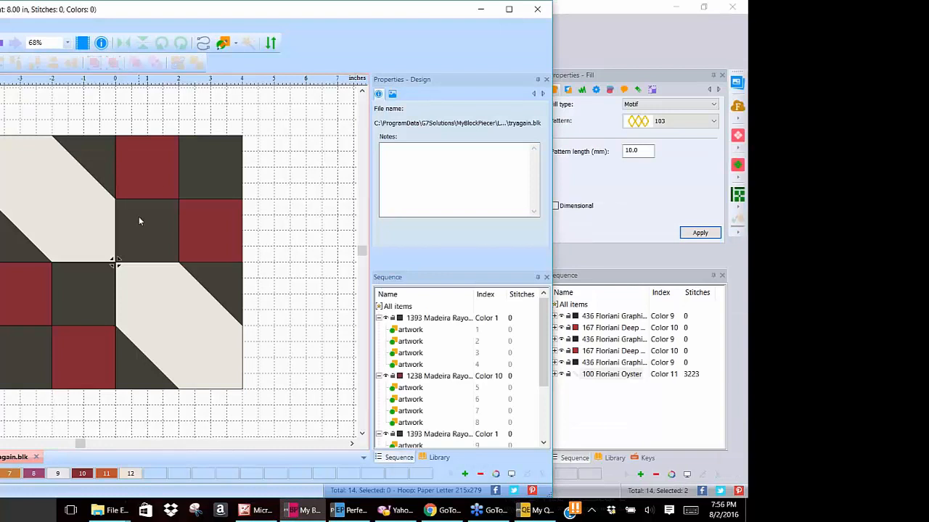
Step: Return to the motif-filled block in the embroidery program, select the entire block and set up a repeat of 3 across by 4 down
click(480, 8)
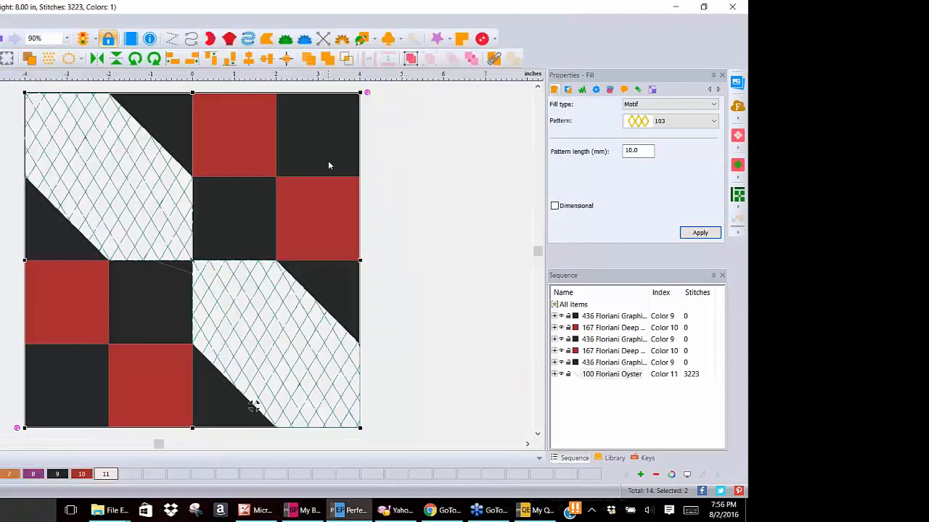
click(485, 210)
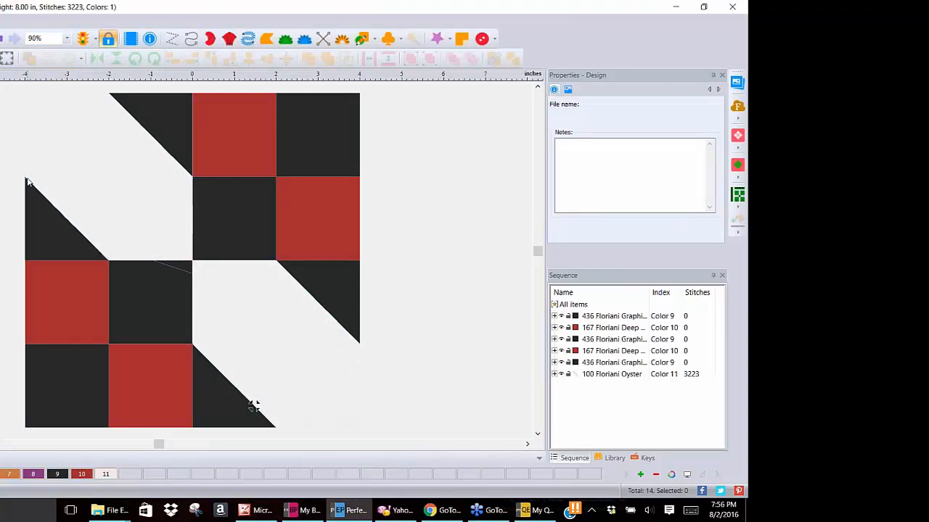
key(ctrl+a)
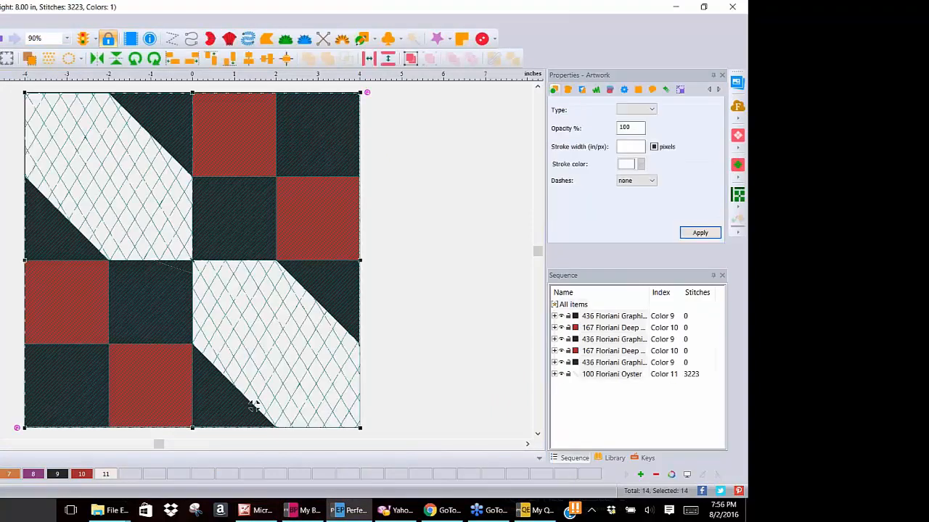
click(48, 60)
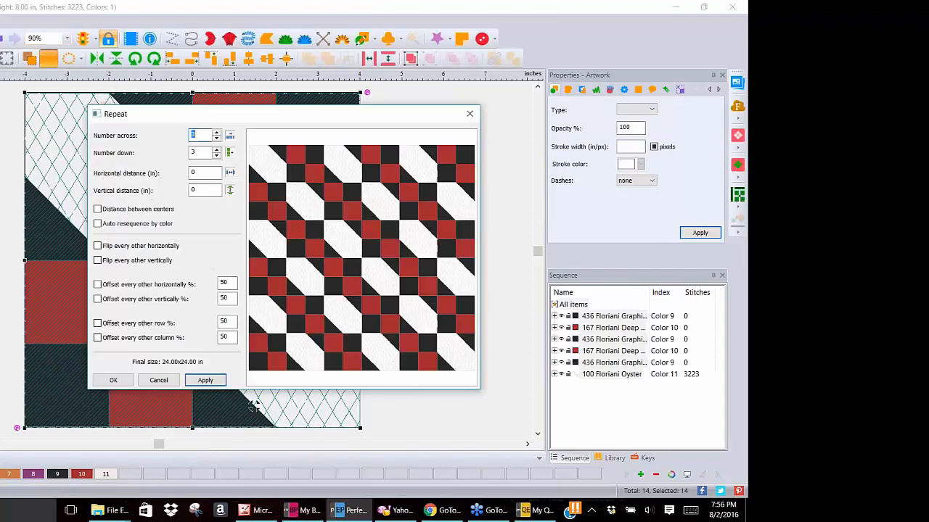
click(216, 155)
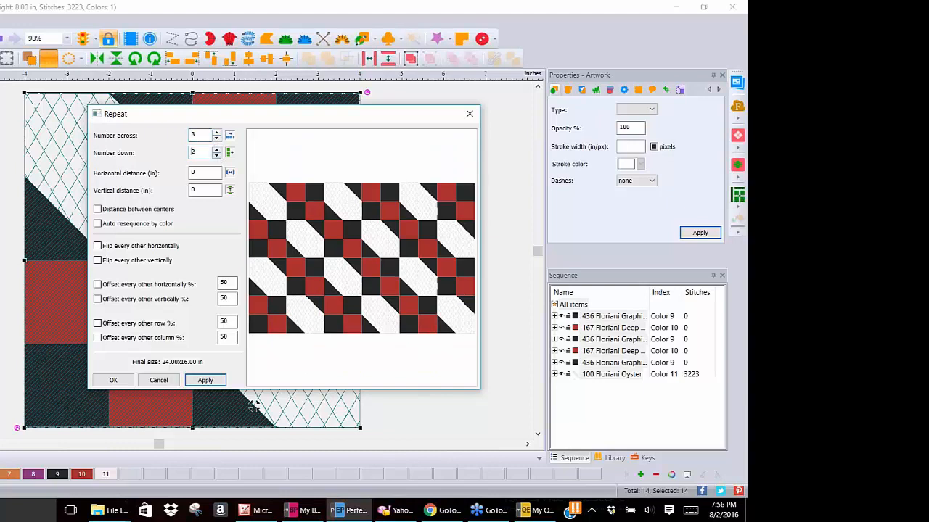
click(216, 149)
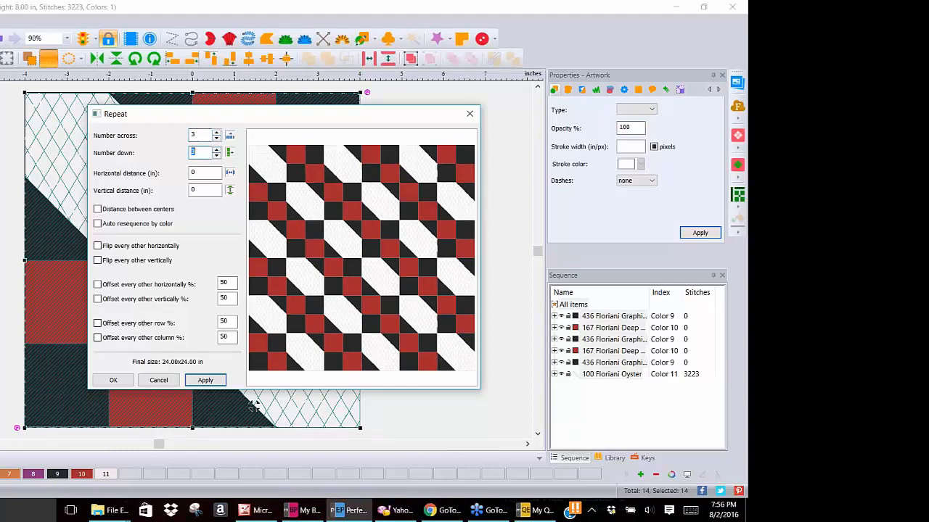
click(216, 149)
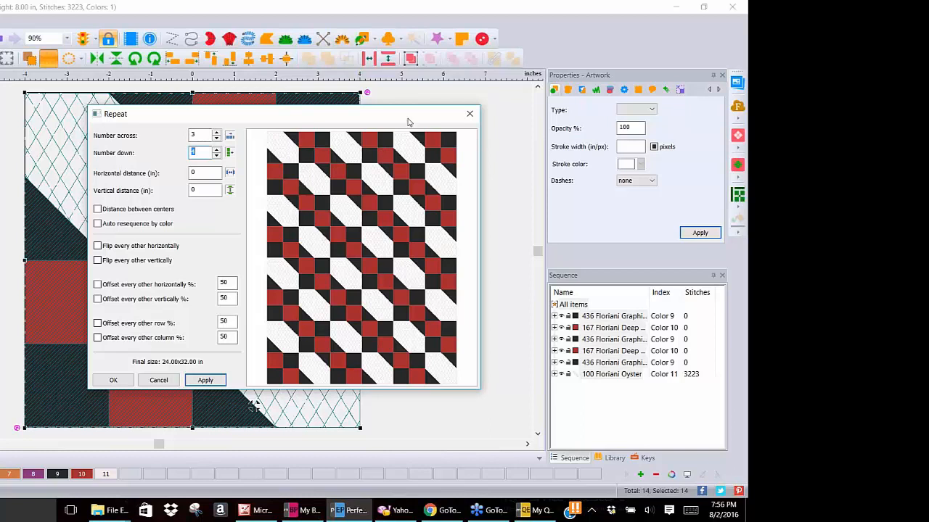
Step: Flip every other block horizontally in the repeat, try the vertical flip as well, and create the layout with only the horizontal flip
click(98, 247)
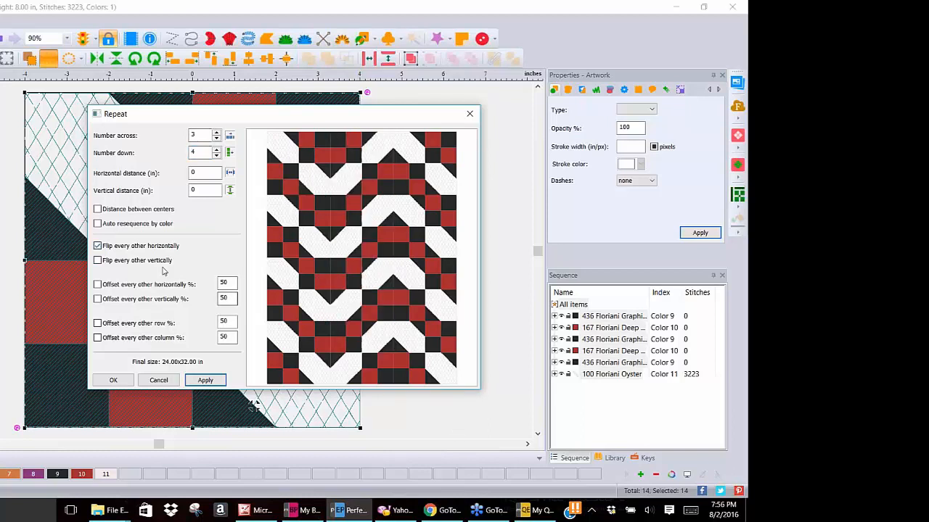
click(98, 260)
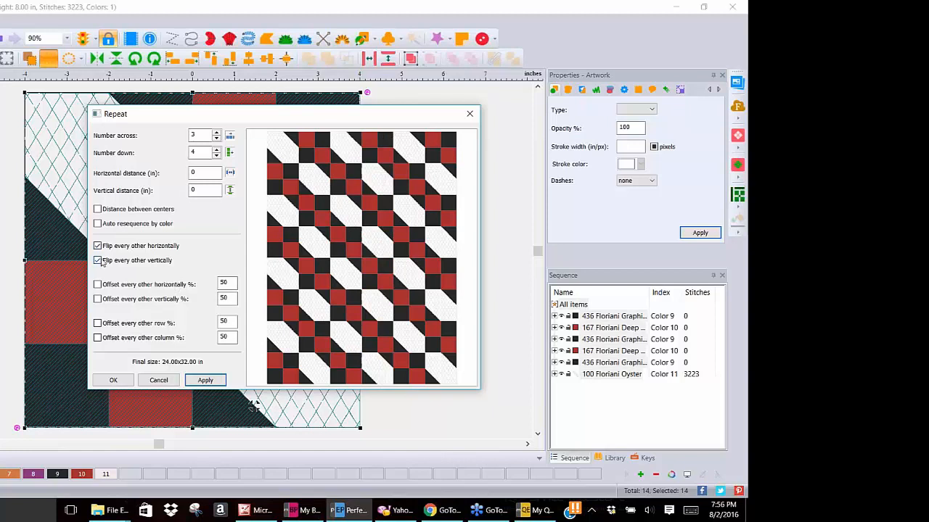
click(98, 260)
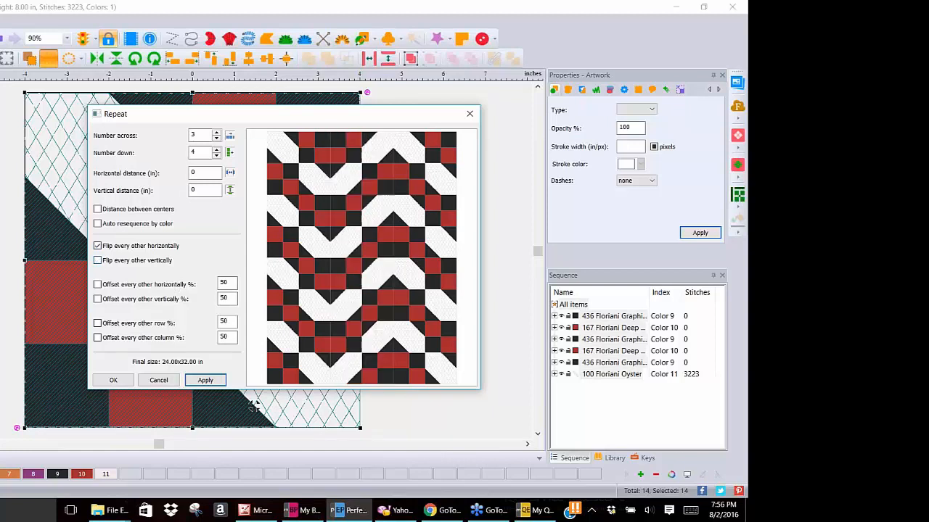
click(206, 382)
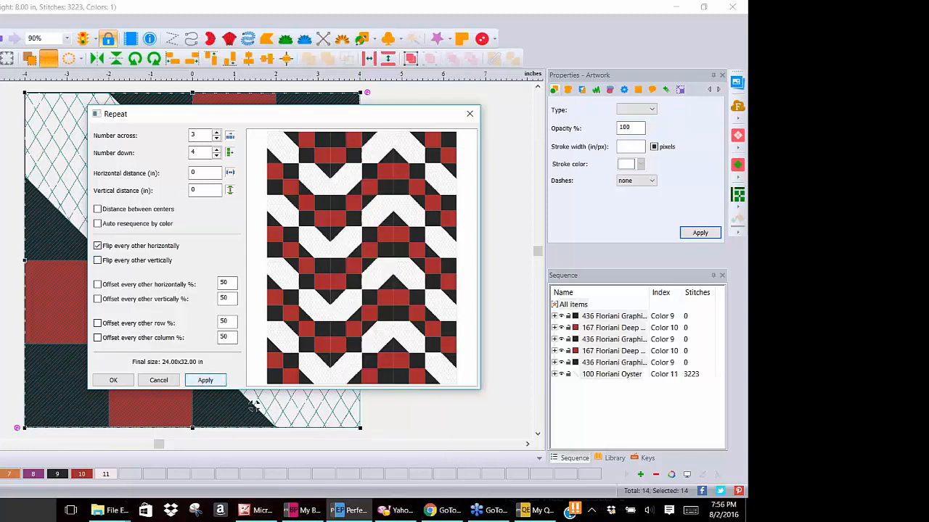
click(114, 381)
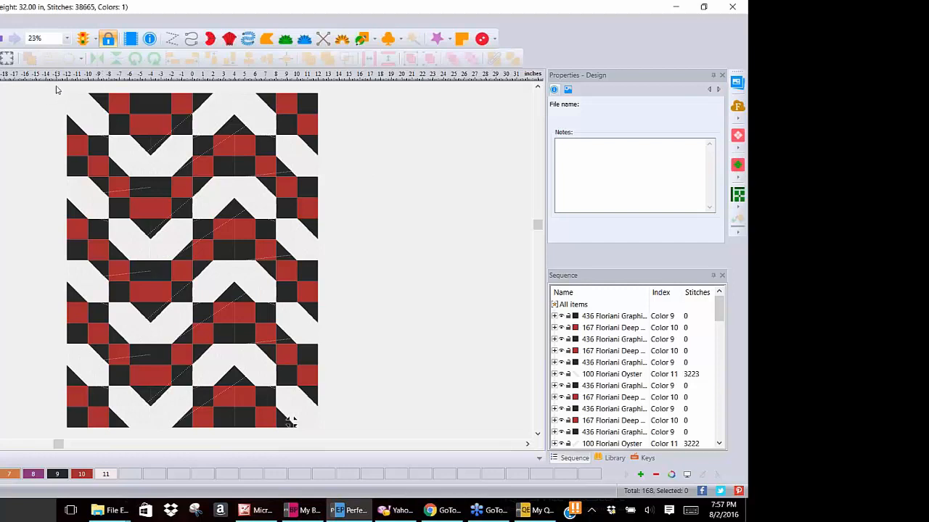
Step: Select the whole repeated quilt, examine its Cutter layout and the available hoops, and close the Cutter without saving
drag(56, 89, 351, 447)
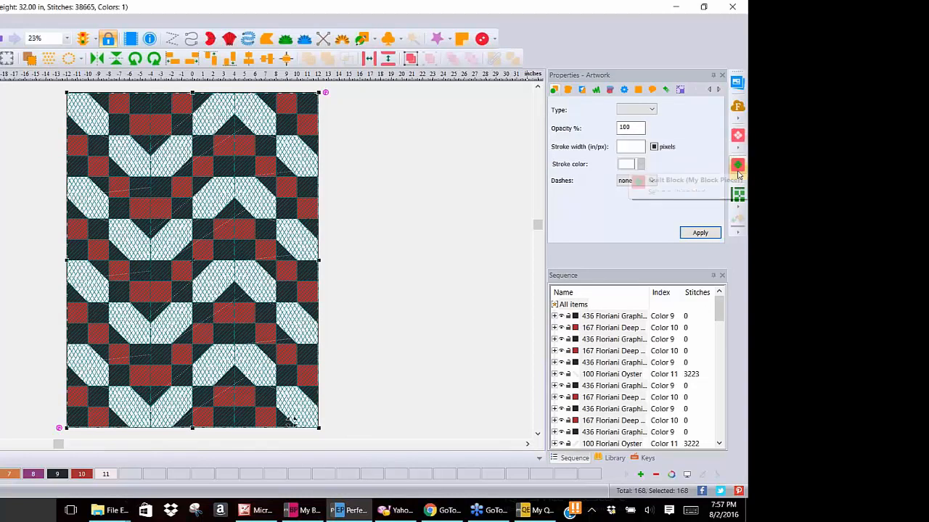
click(740, 179)
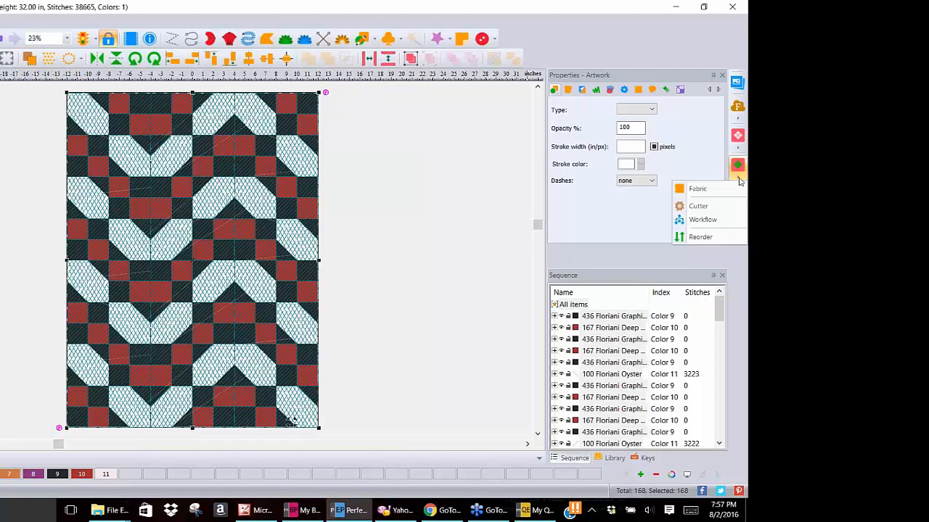
click(698, 207)
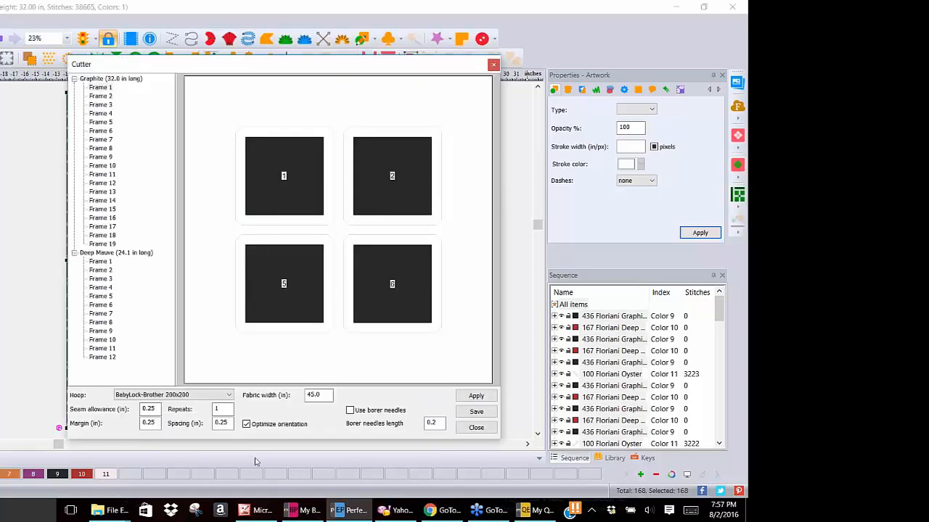
click(222, 395)
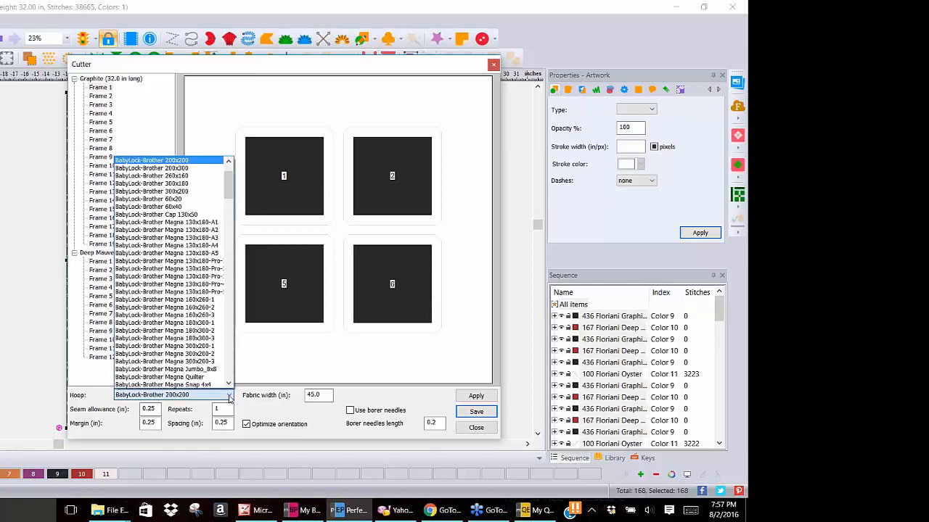
drag(229, 187, 232, 274)
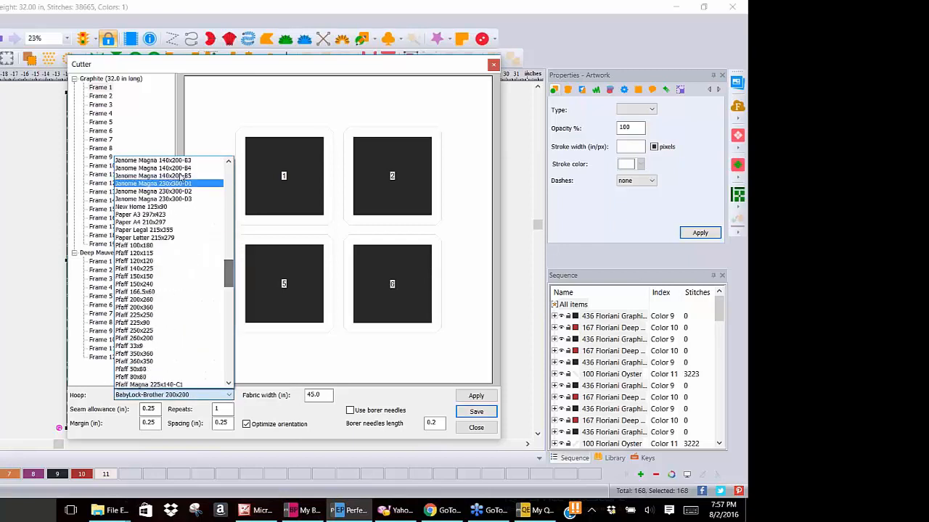
click(493, 66)
click(493, 66)
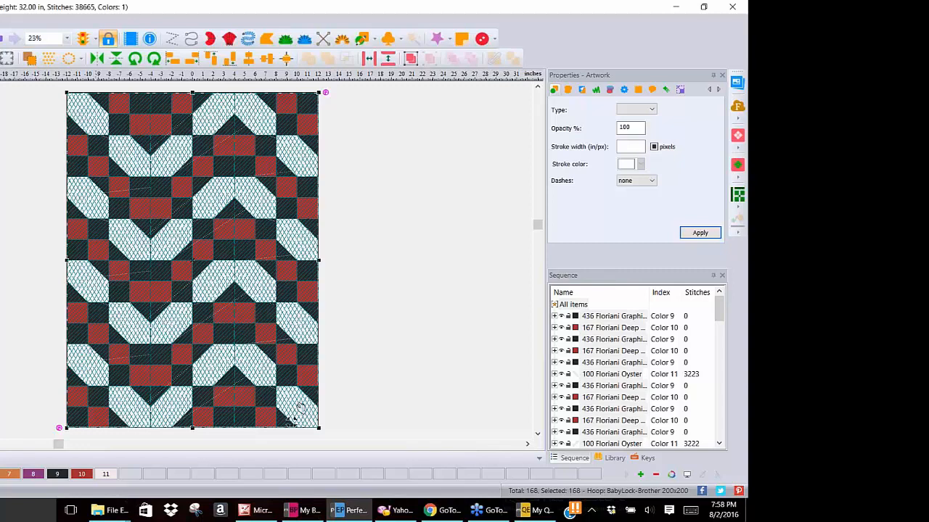
Step: Switch to the picture viewer and page forward to the image with the block challenge contact e-mail and quilt layout
click(262, 512)
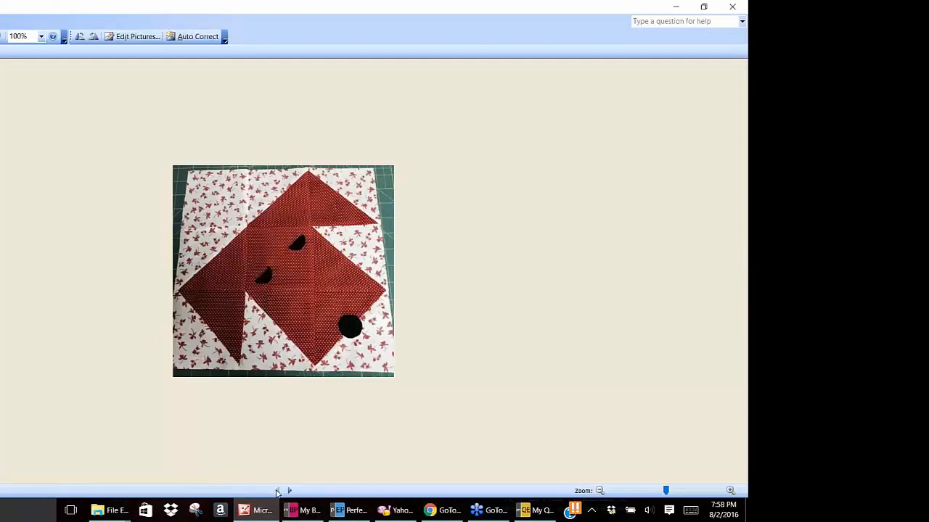
click(290, 492)
click(290, 491)
click(289, 491)
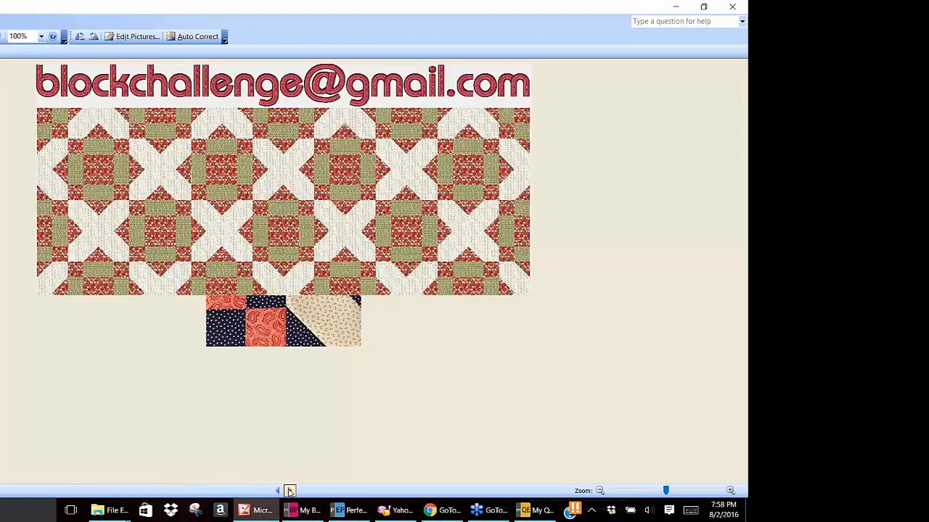